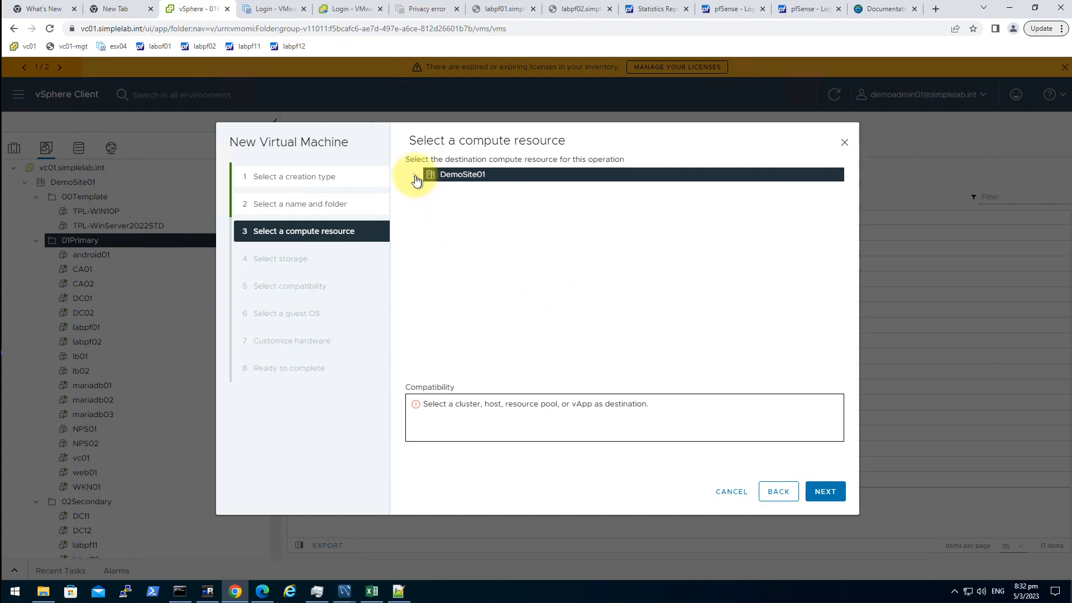
- Place the new VM on host esx04.simplelab.int and datastore ds01_ssd
left_click(425, 189)
left_click(481, 203)
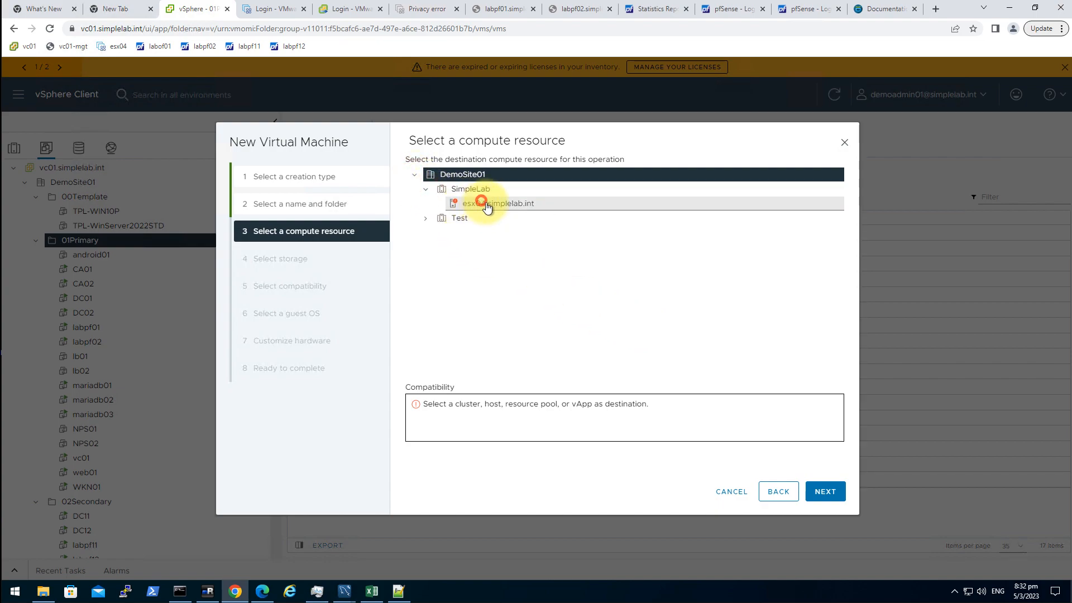
left_click(824, 492)
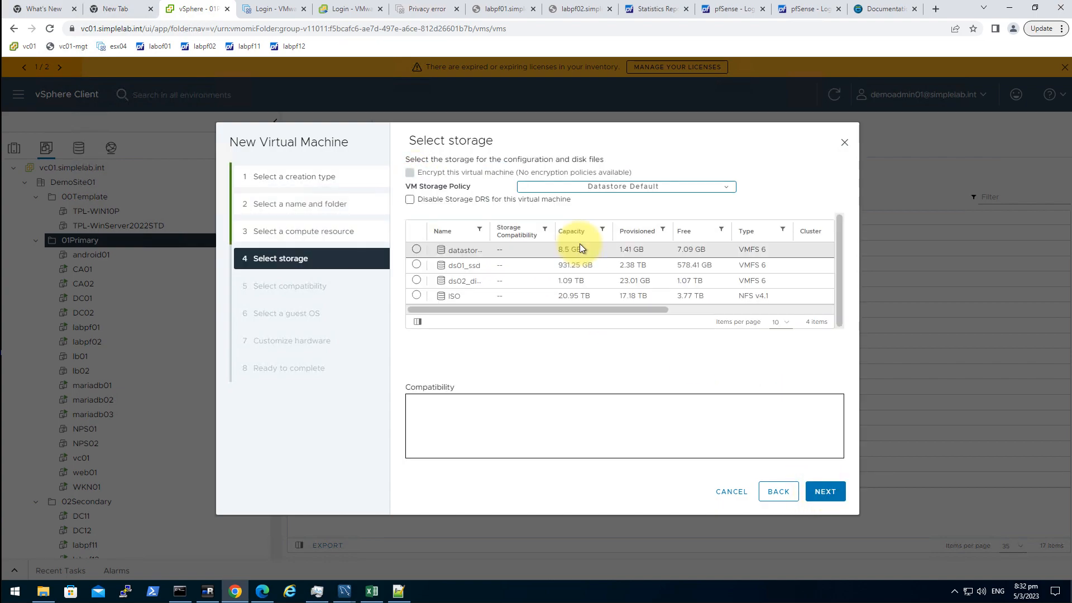
left_click_drag(490, 231, 558, 232)
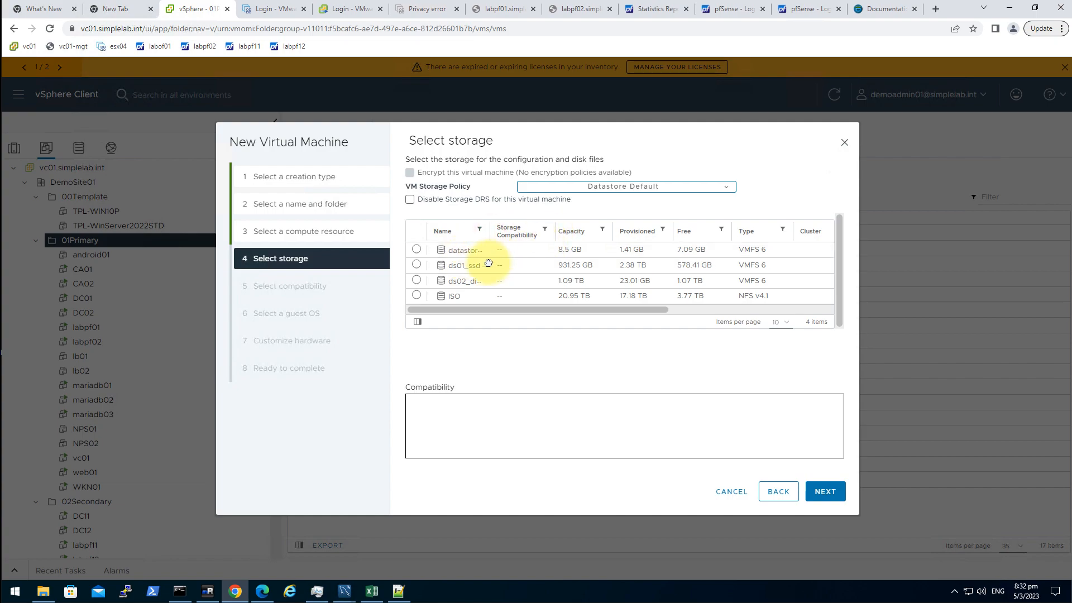
left_click(415, 265)
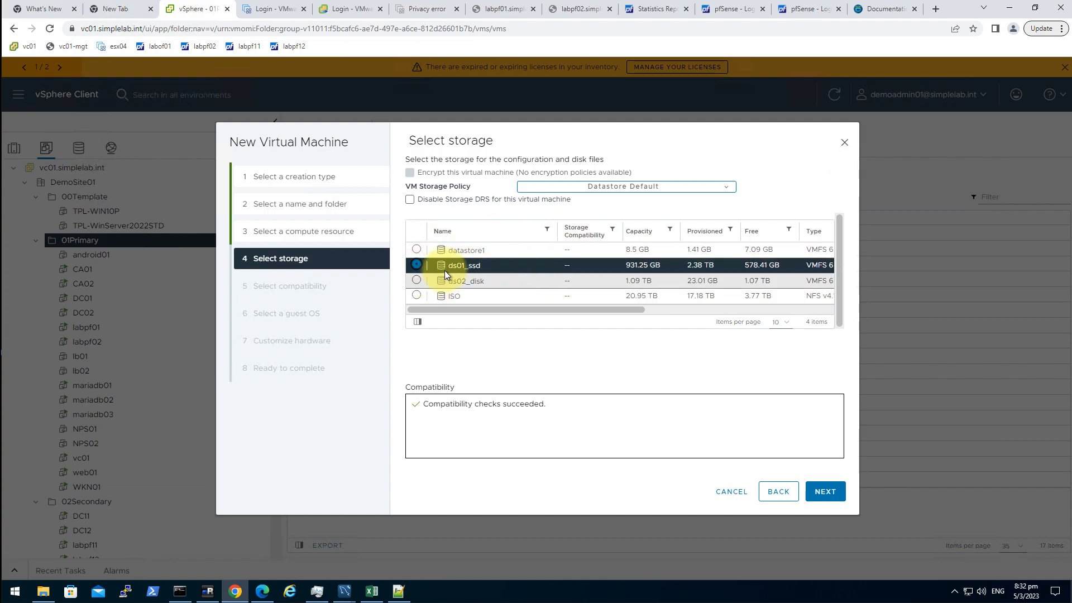
left_click(826, 491)
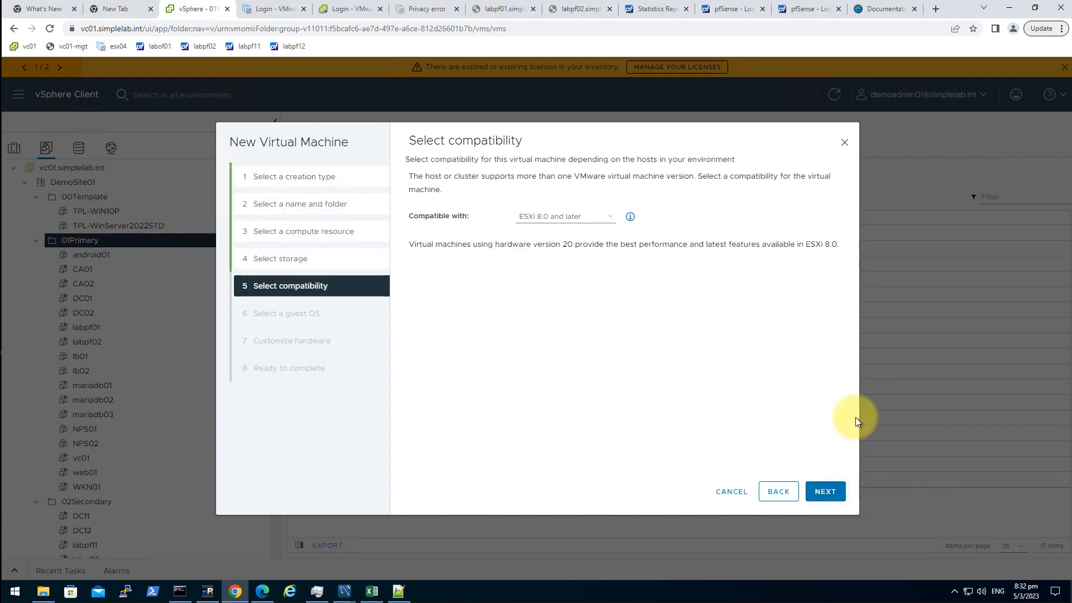
- Keep ESXi 8.0 compatibility and set the guest OS to Linux / Ubuntu Linux (64-bit)
left_click(824, 490)
left_click(546, 228)
left_click(541, 247)
left_click(610, 259)
key("u")
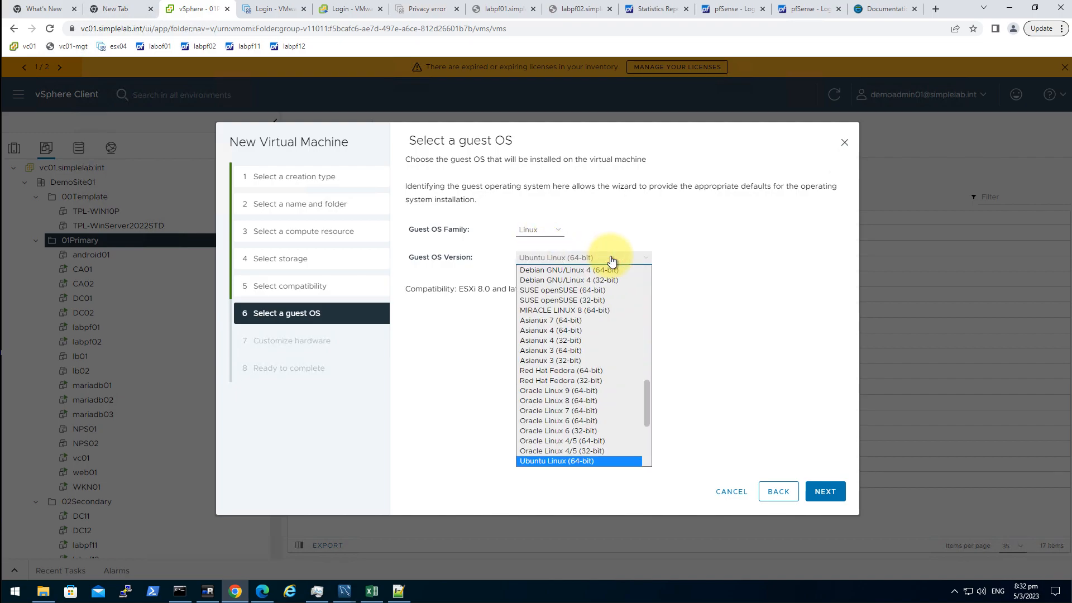
key("Return")
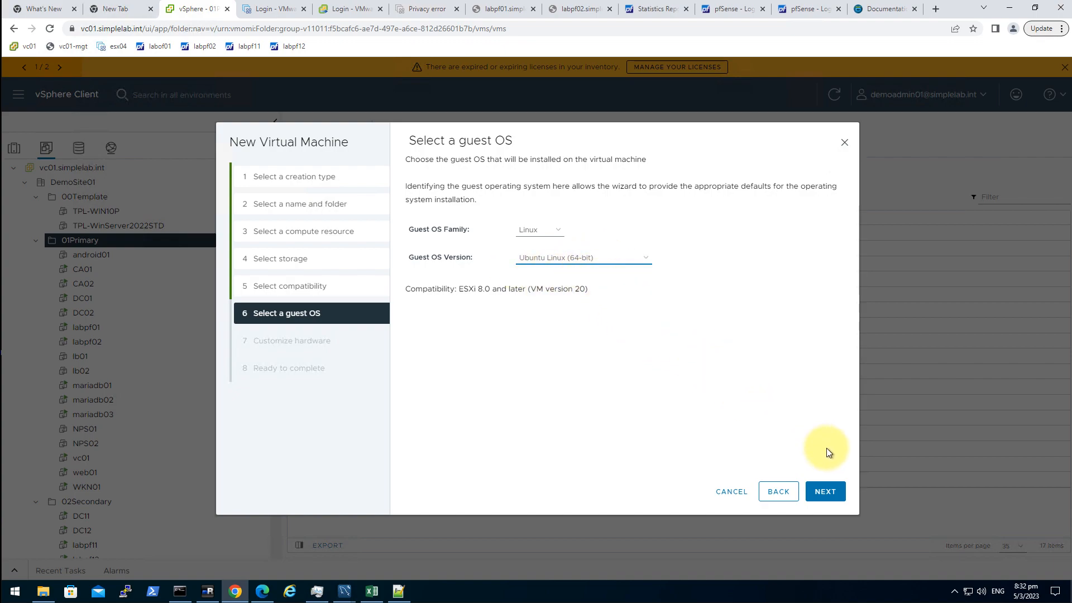
left_click(826, 496)
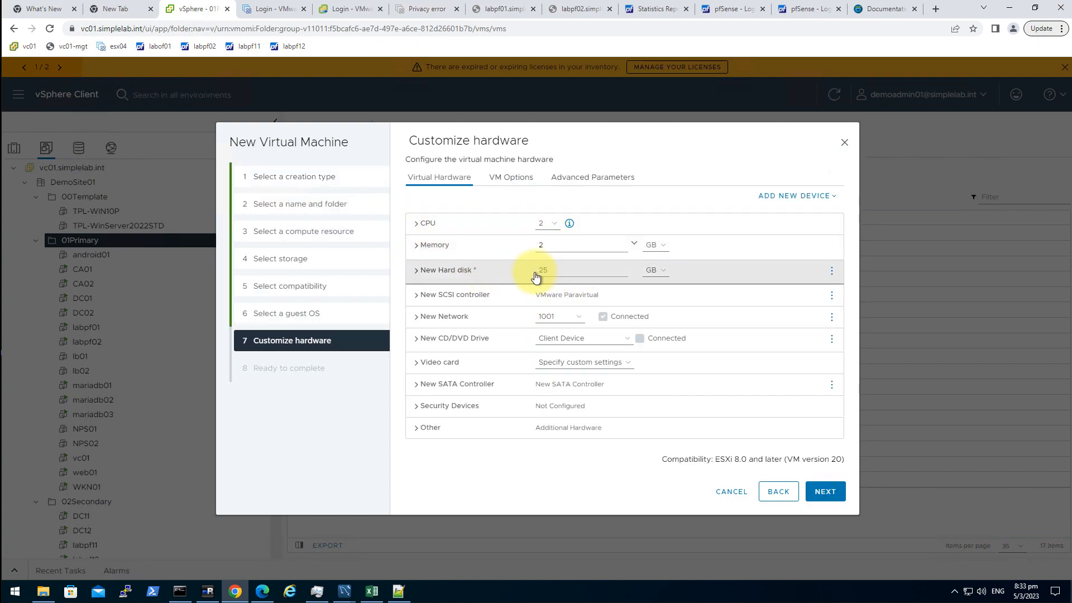
- Set the new hard disk to 64 GB with Thin Provision disk provisioning
left_click(570, 270)
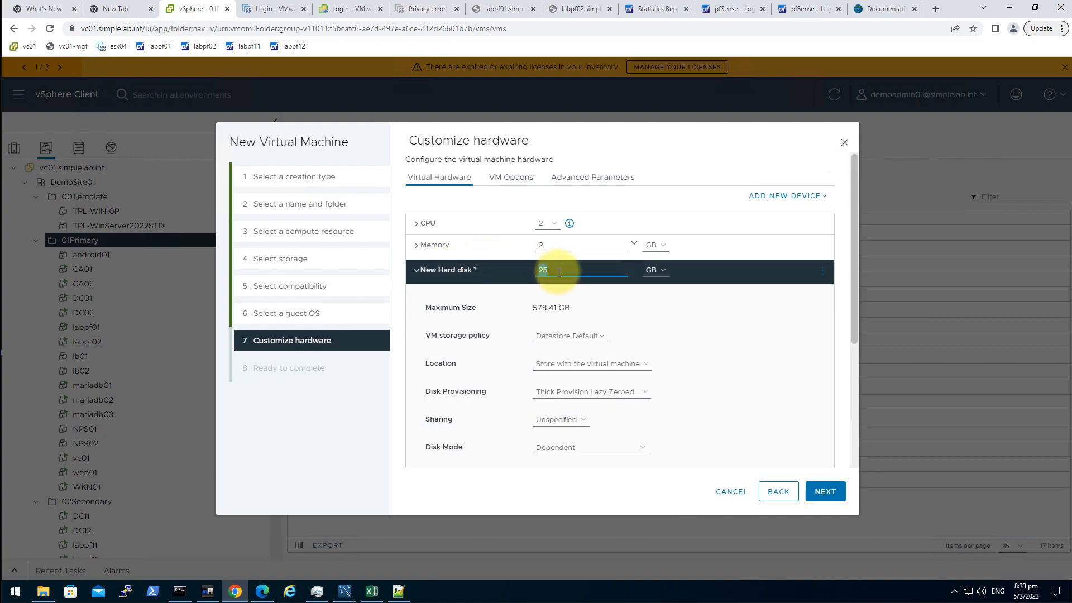
type("64")
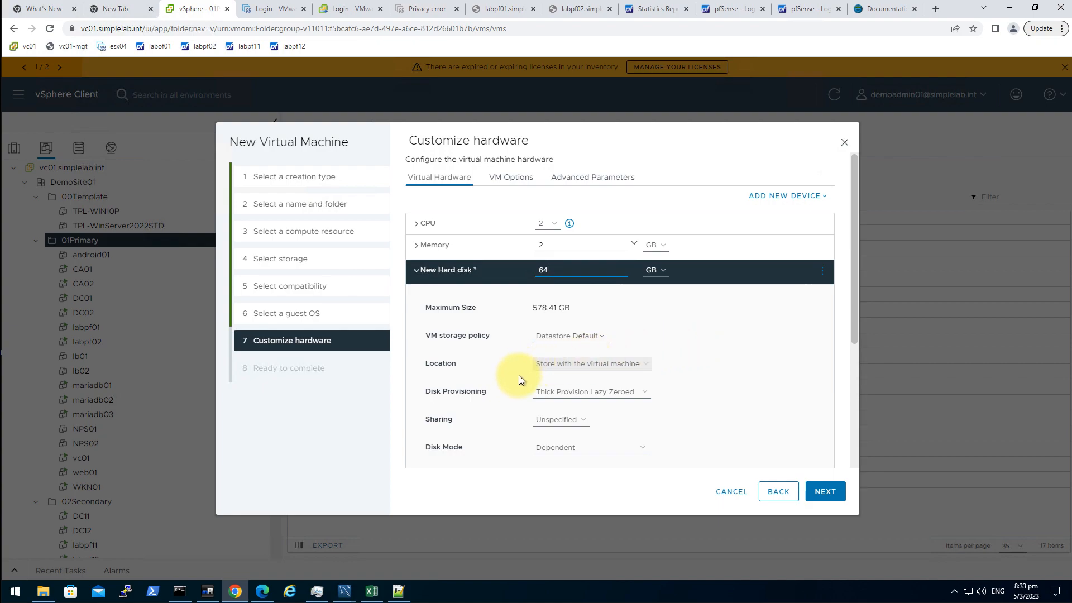
left_click(567, 391)
left_click(564, 422)
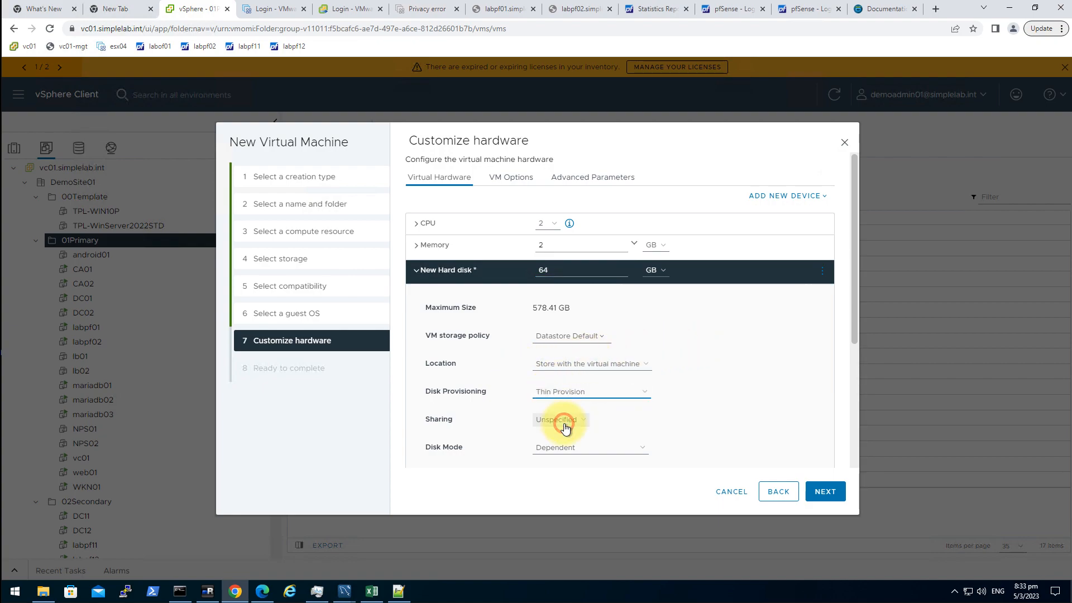
left_click(477, 270)
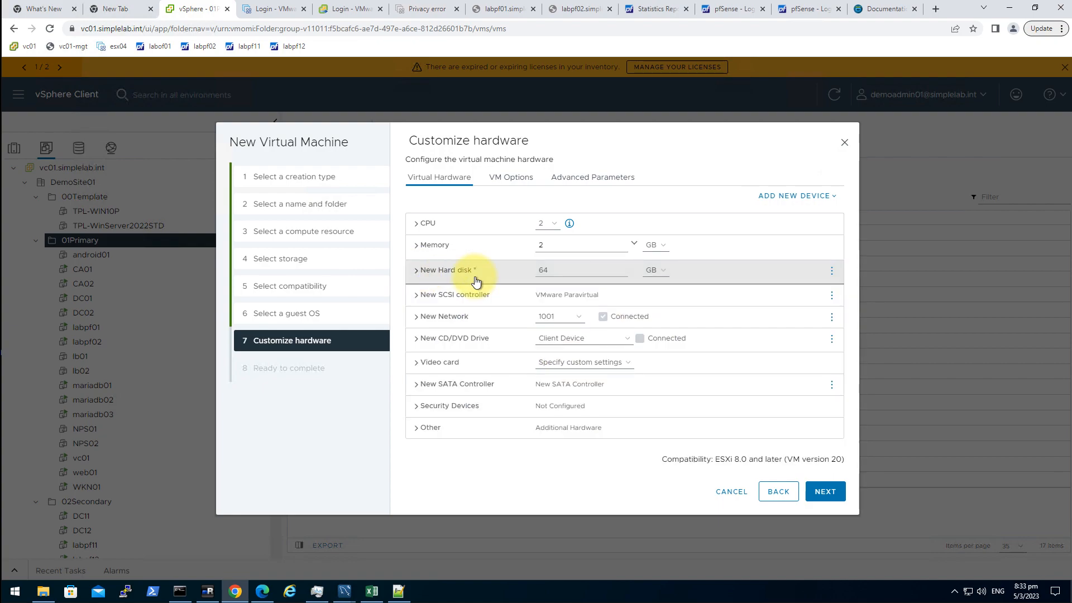
left_click(561, 316)
- Connect the network adapter to SimpleLab_01Primary_Vlan1008, found by filtering for 1008
left_click(567, 340)
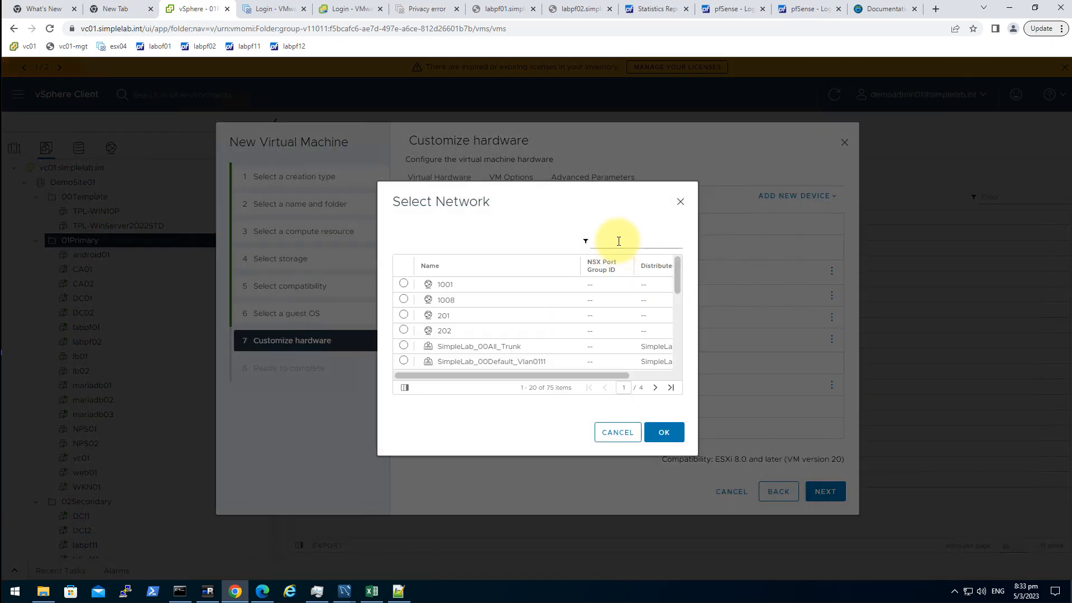
left_click(619, 240)
type("1008")
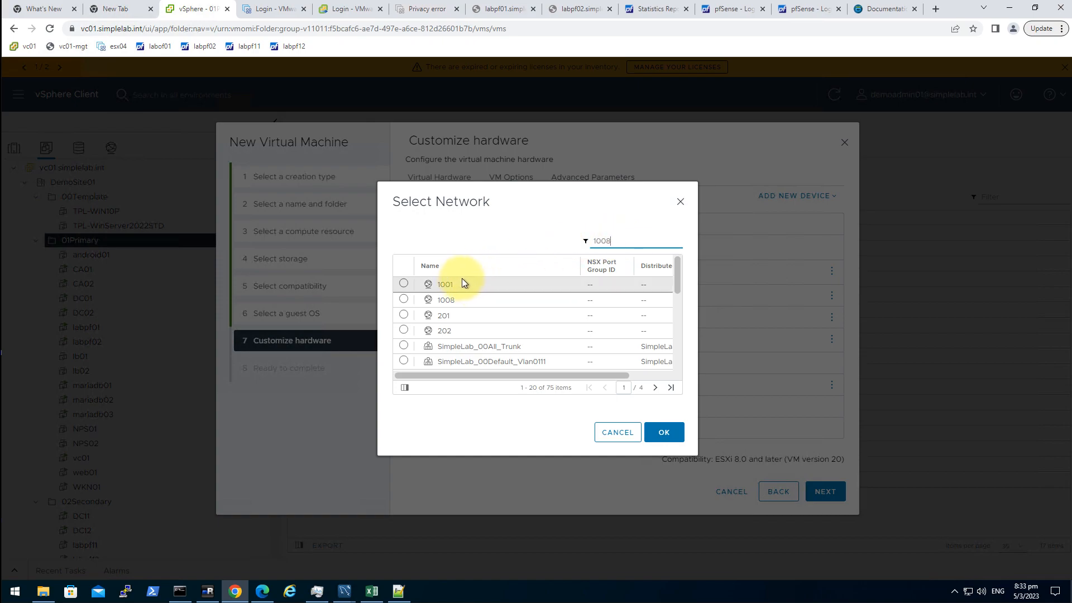
left_click(403, 300)
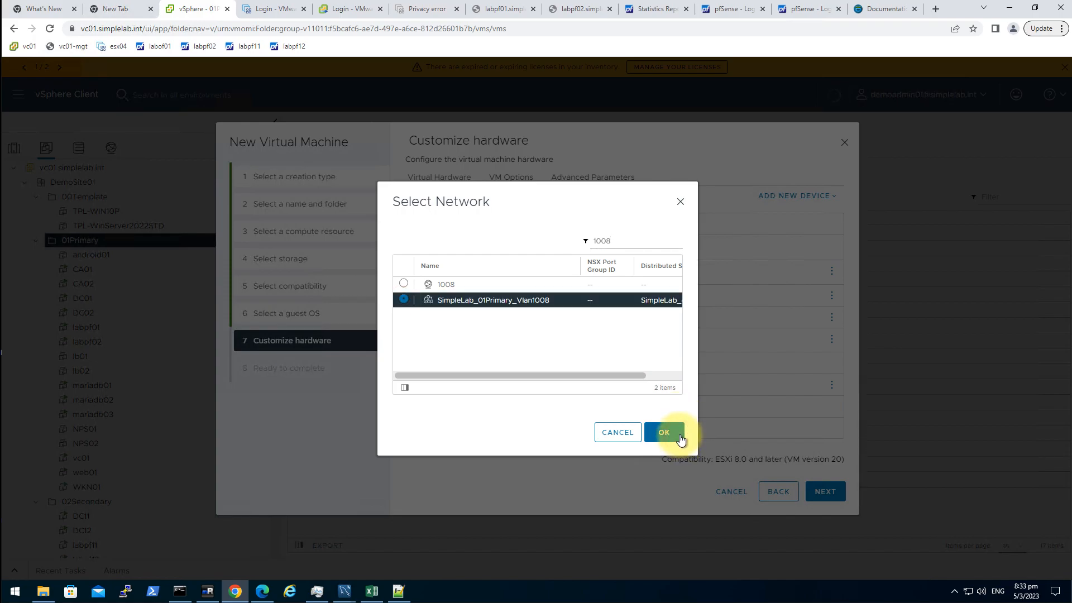
left_click(664, 434)
- Load ubuntu-22.04.2-live-server-amd64.iso from the ISO datastore's all/Linux folder into the CD/DVD drive
left_click(594, 337)
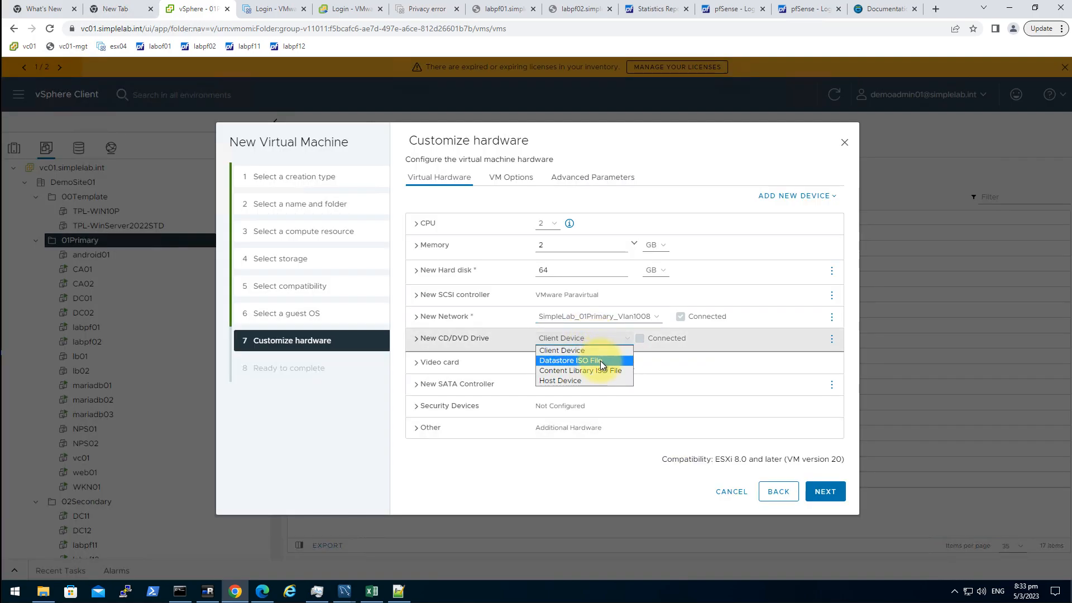
left_click(601, 361)
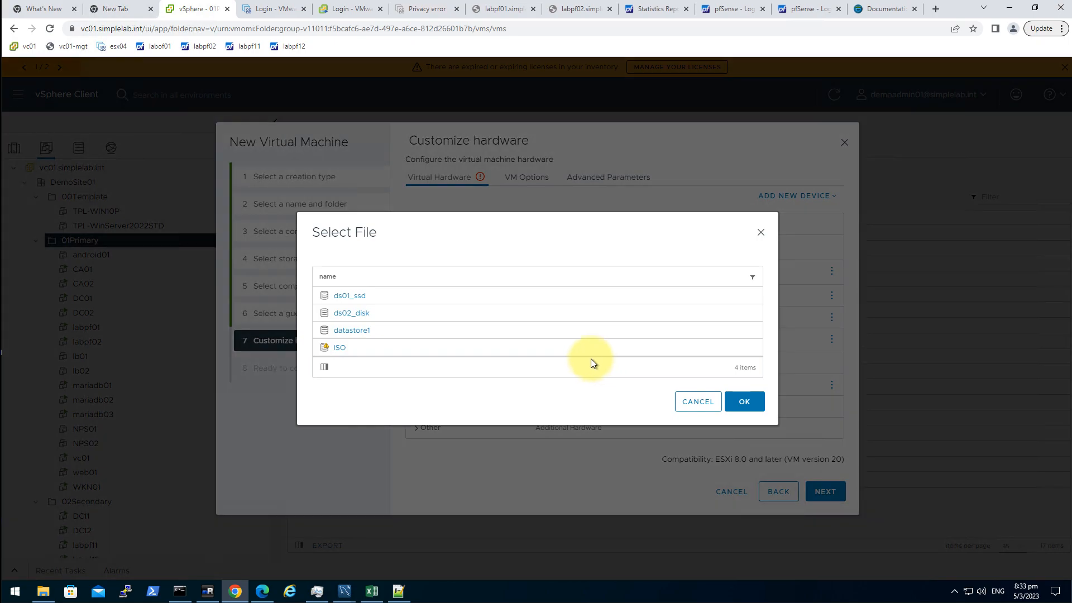
left_click(338, 346)
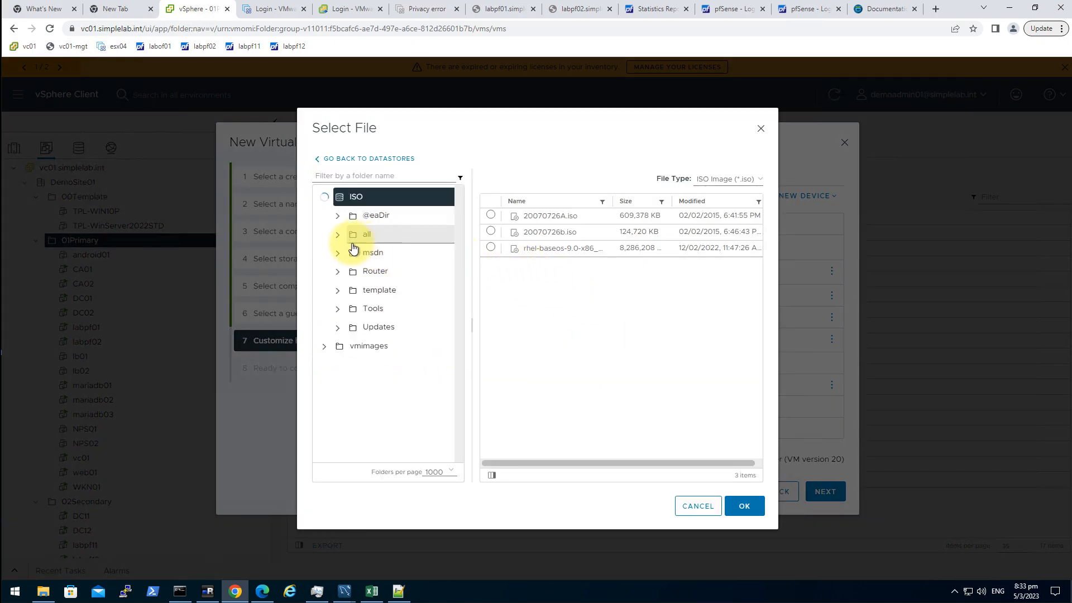
left_click(337, 236)
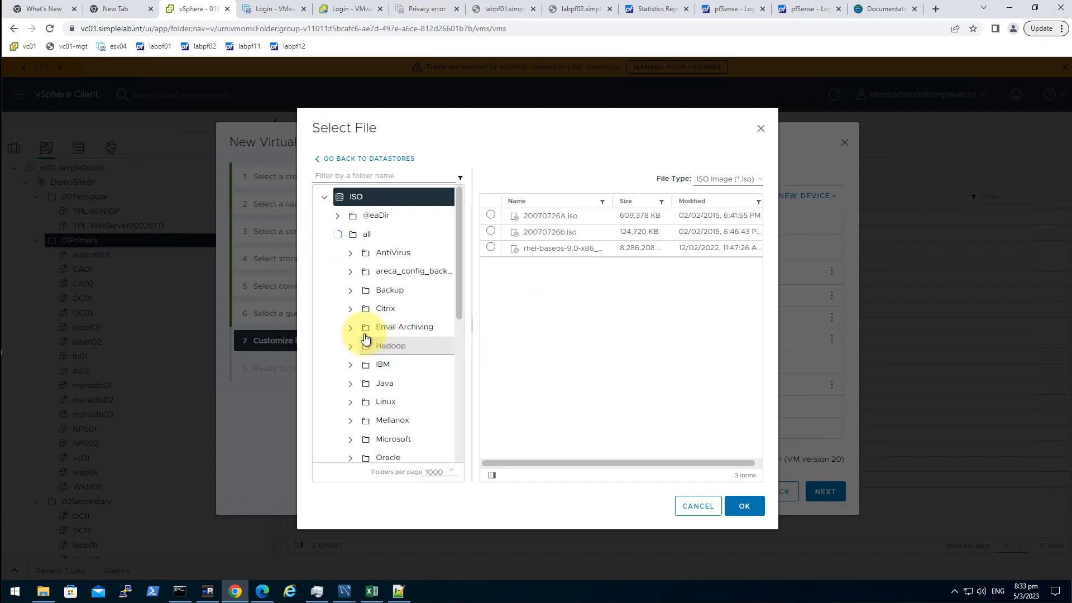
left_click(368, 402)
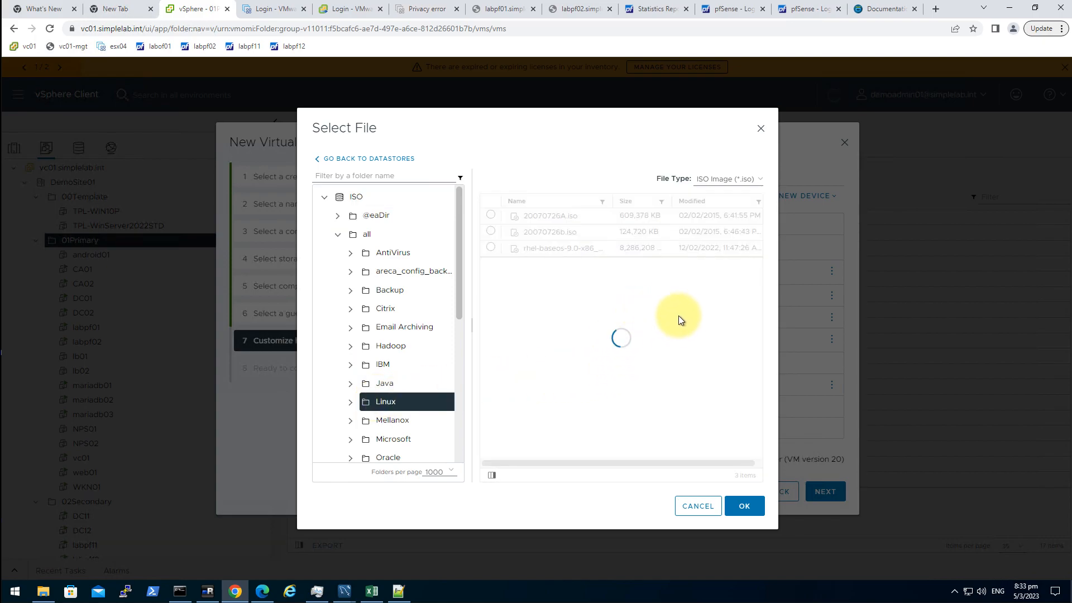
scroll(693, 336, "down", 10)
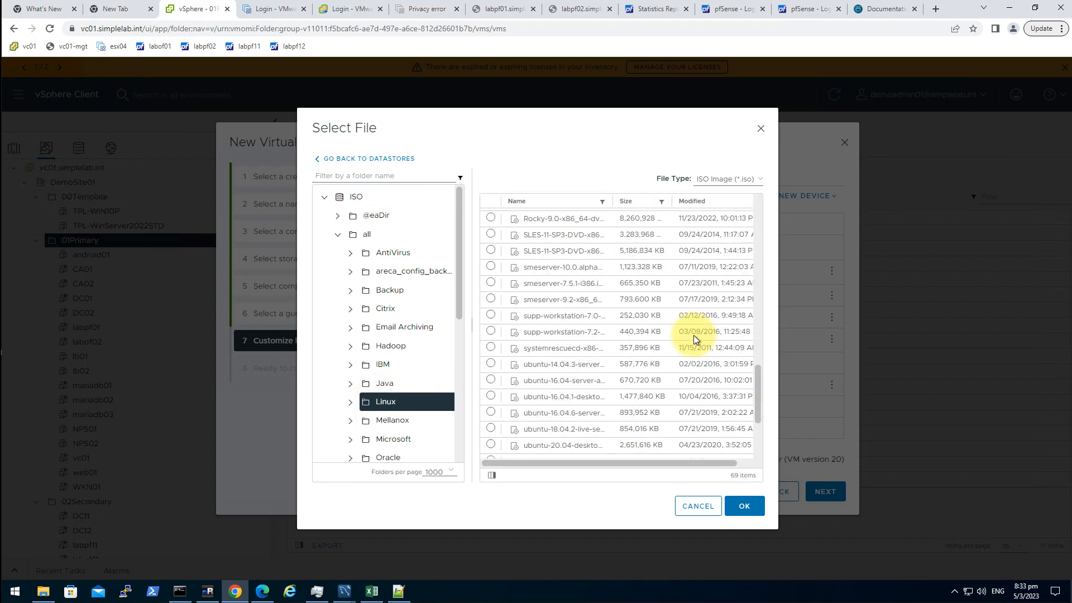
scroll(641, 380, "down", 5)
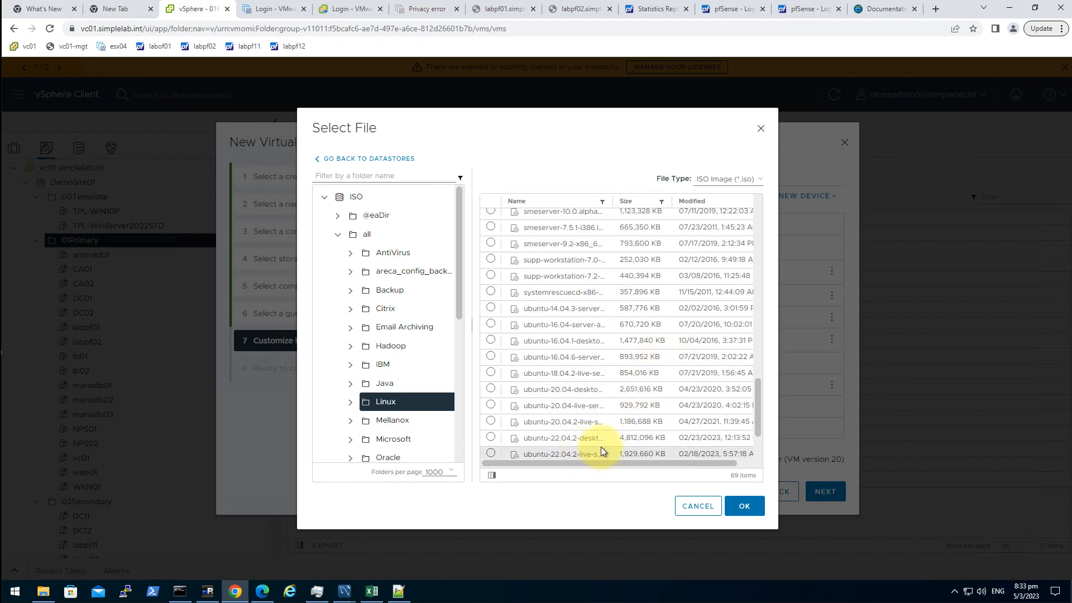
left_click(491, 453)
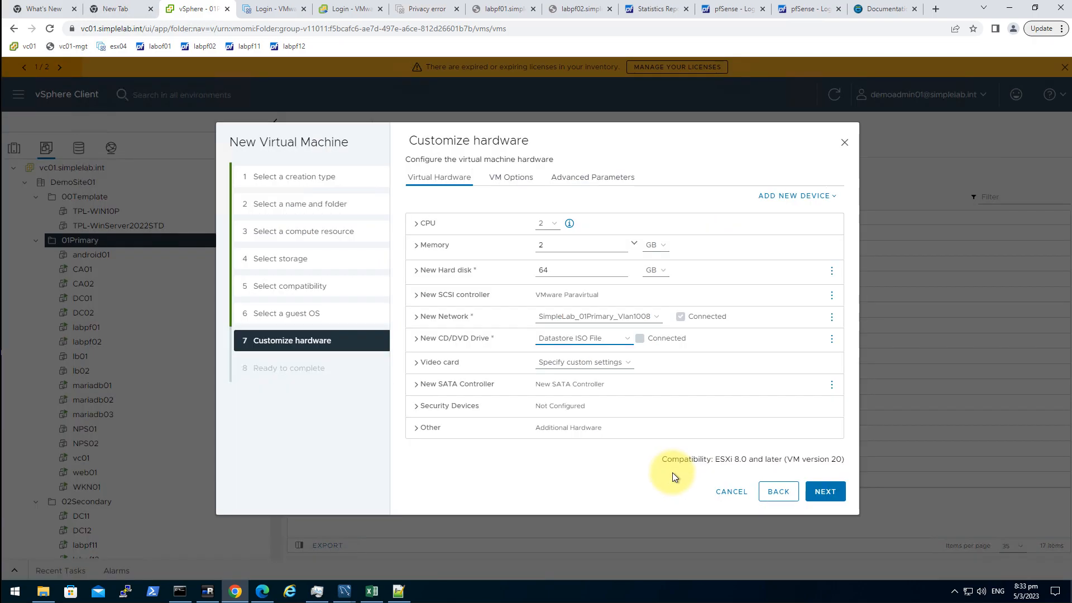
- Enable Connect At Power On for the CD/DVD drive and finish creating the VM
left_click(417, 341)
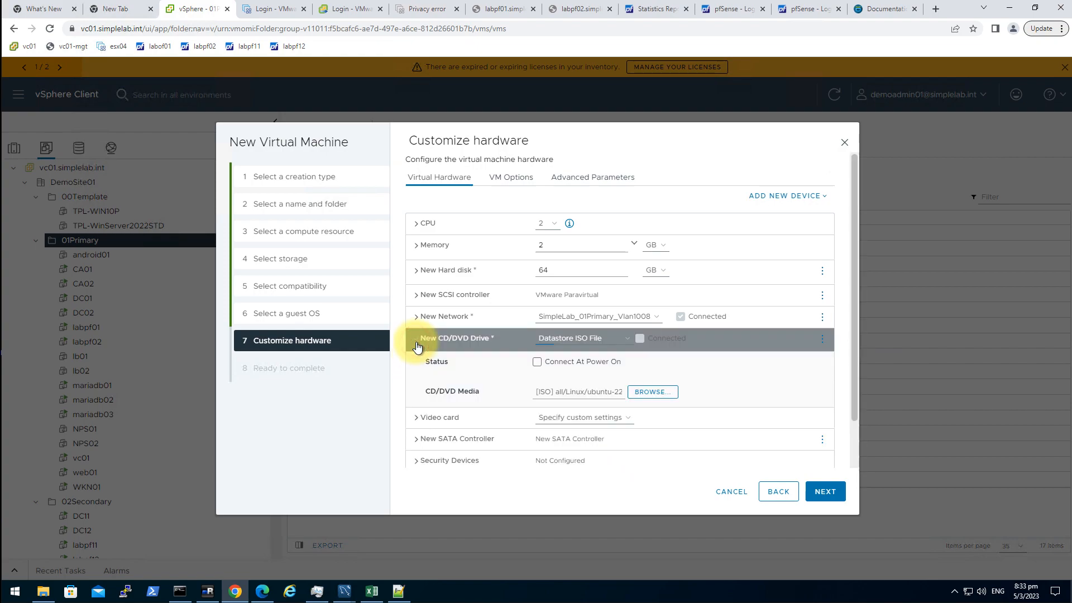
left_click(537, 362)
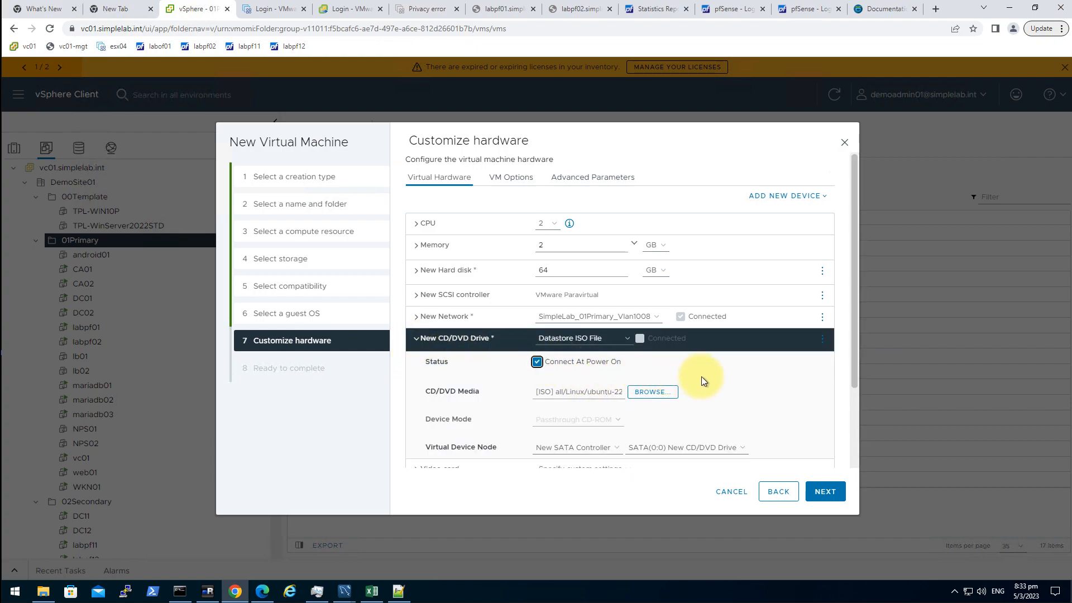
left_click(841, 495)
left_click(825, 493)
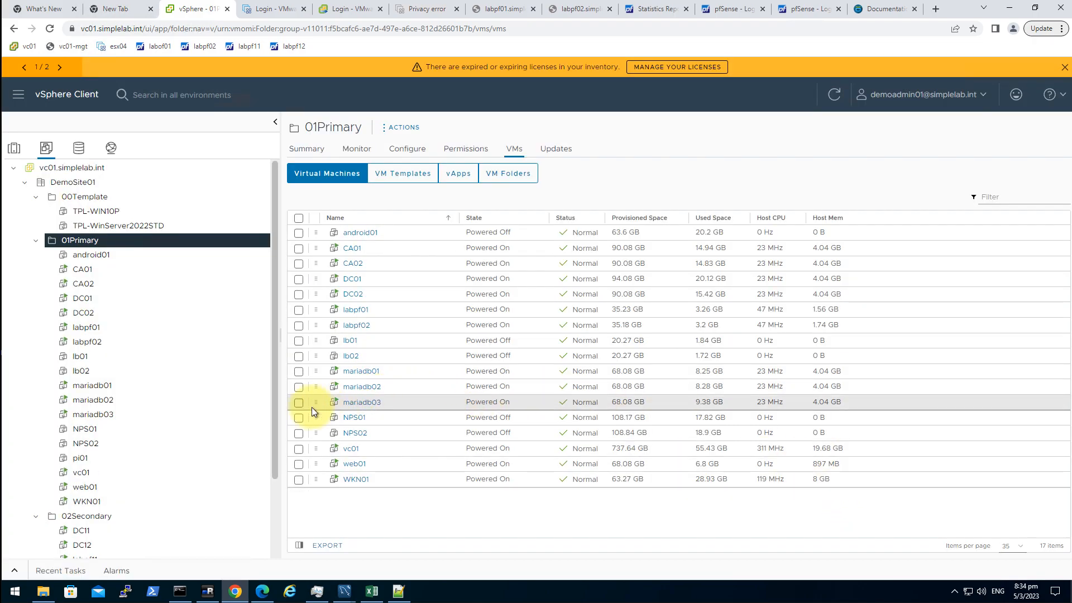
- Launch the remote console from pi01's Summary page
left_click(100, 458)
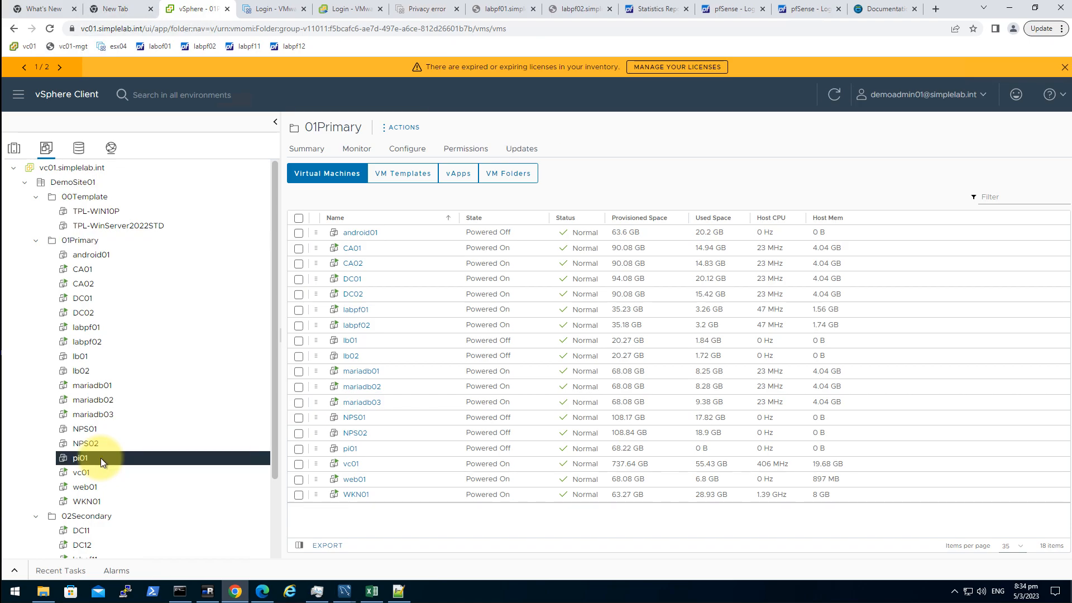
left_click(312, 150)
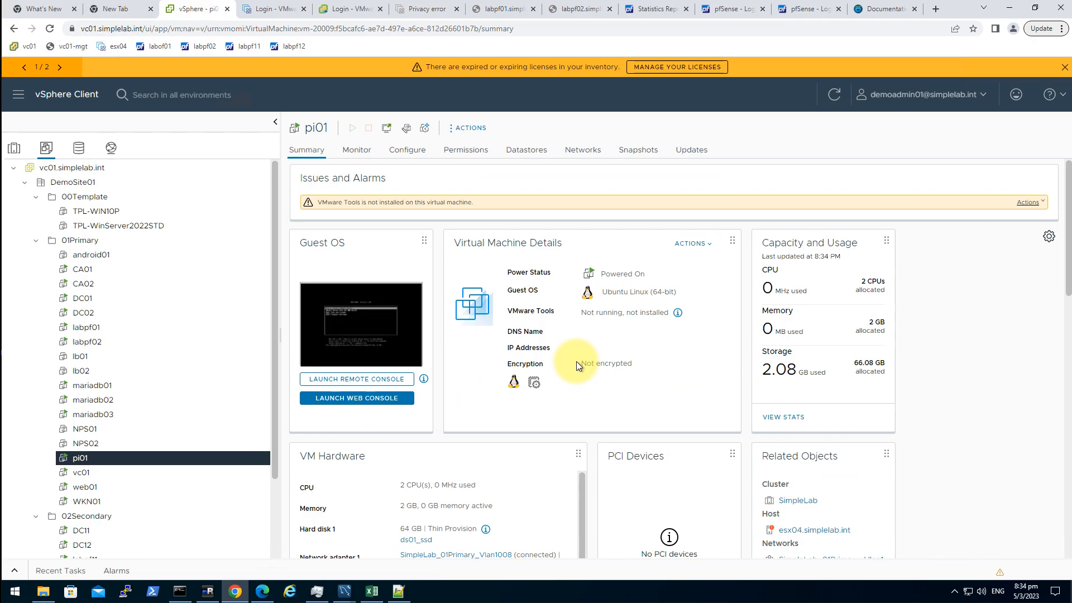
left_click(404, 385)
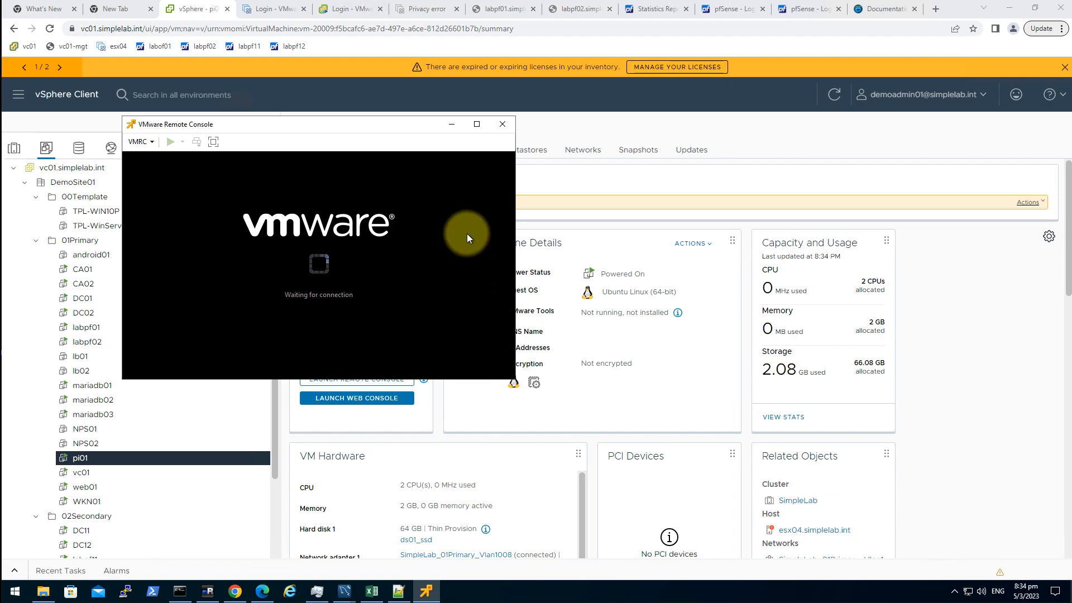
- Boot pi01 from the 'Try or Install Ubuntu Server' GRUB entry in the remote console
left_click(465, 309)
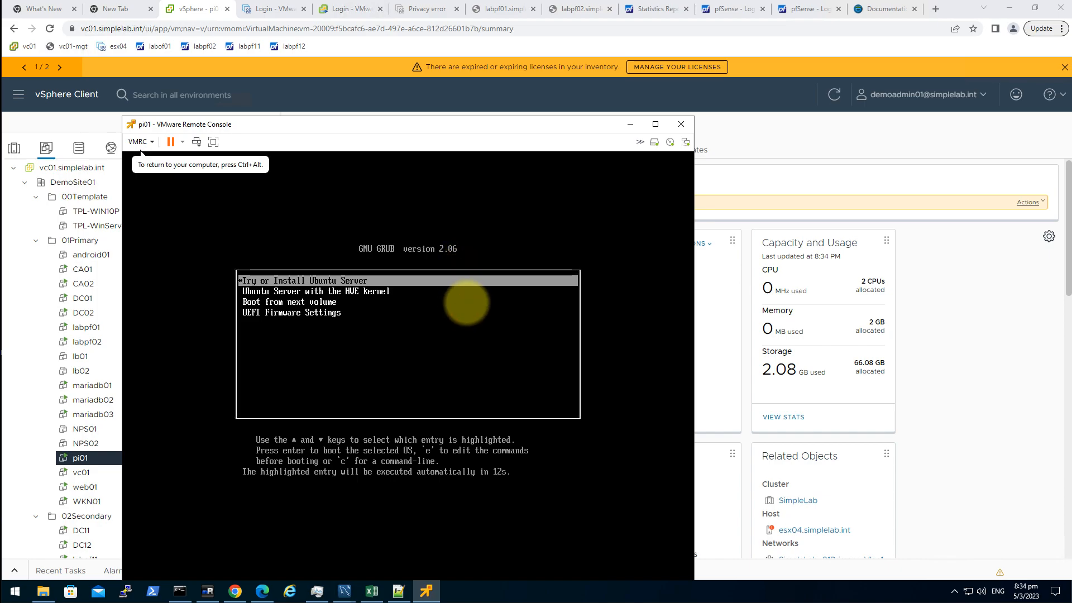
key("Down")
key("Up")
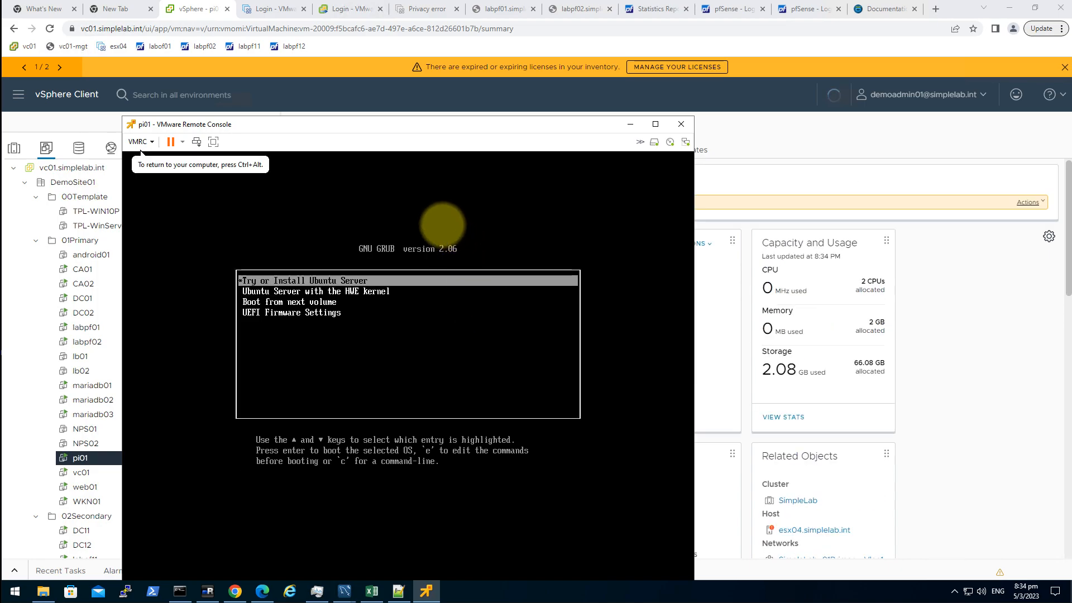
key("ctrl+alt")
left_click_drag(219, 127, 275, 92)
left_click(412, 306)
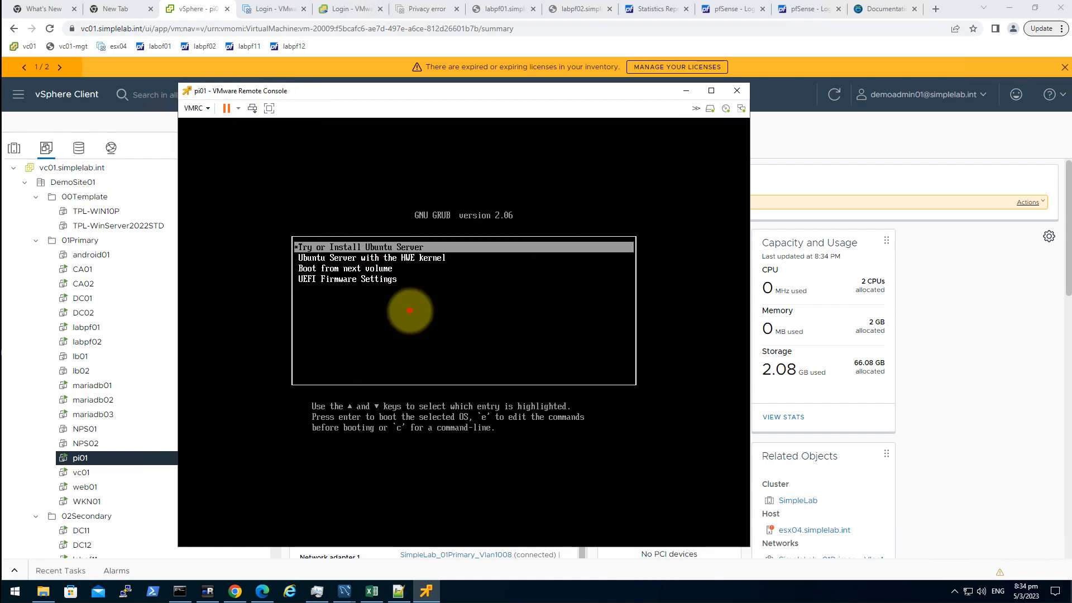
key("Return")
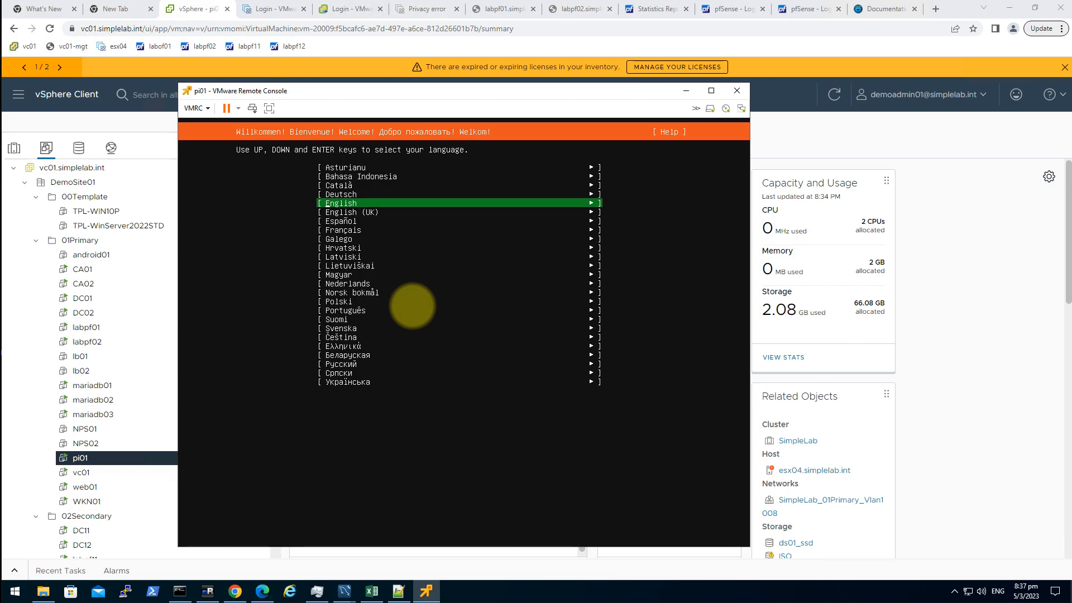
- Keep English language and English (US) keyboard, and choose the Ubuntu Server install type
key("Return")
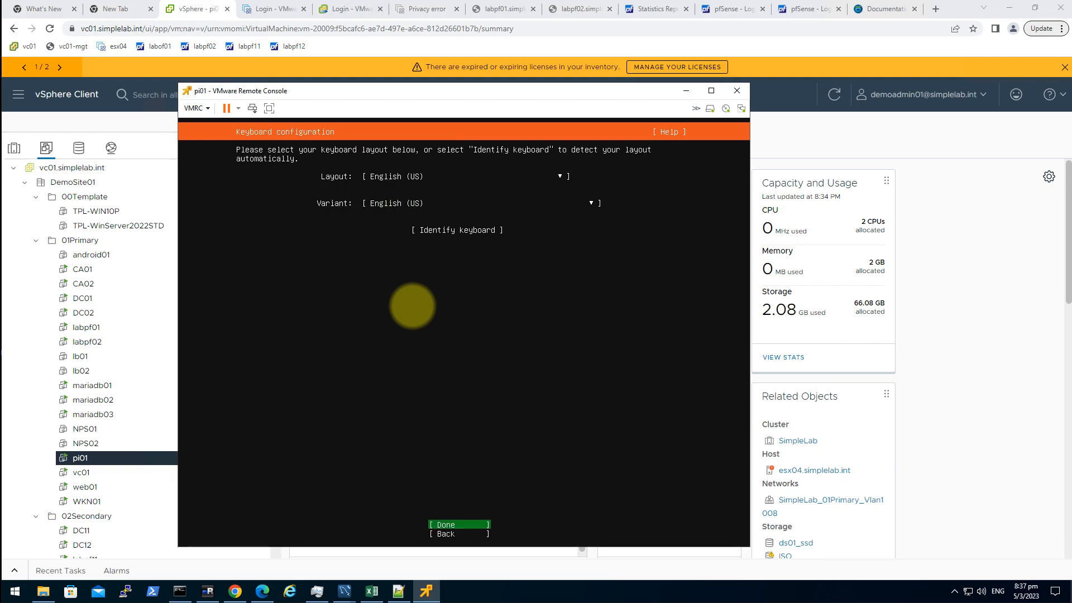
key("Return")
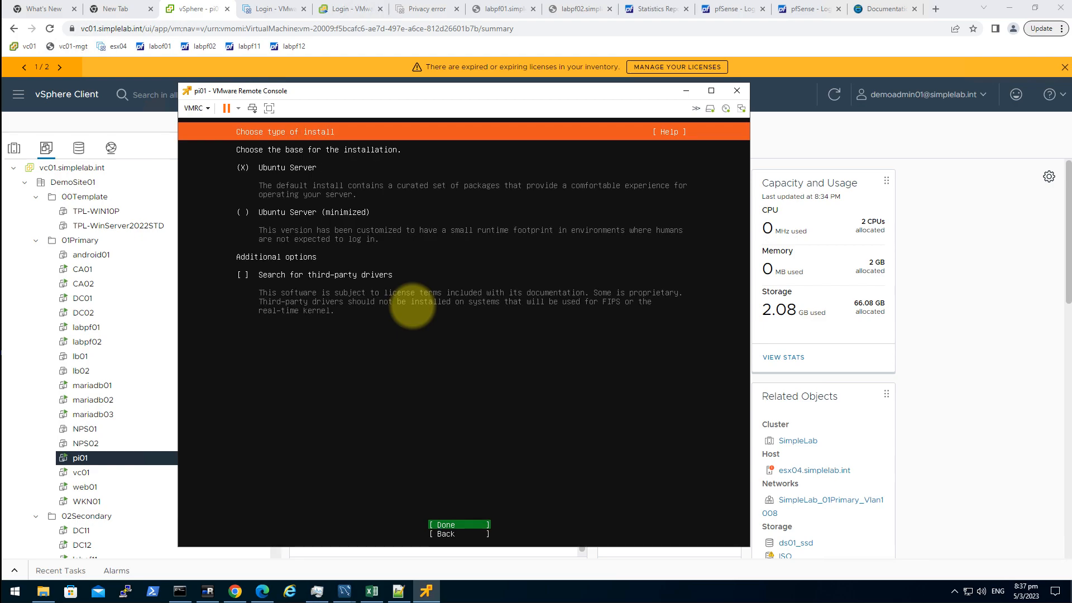
key("Return")
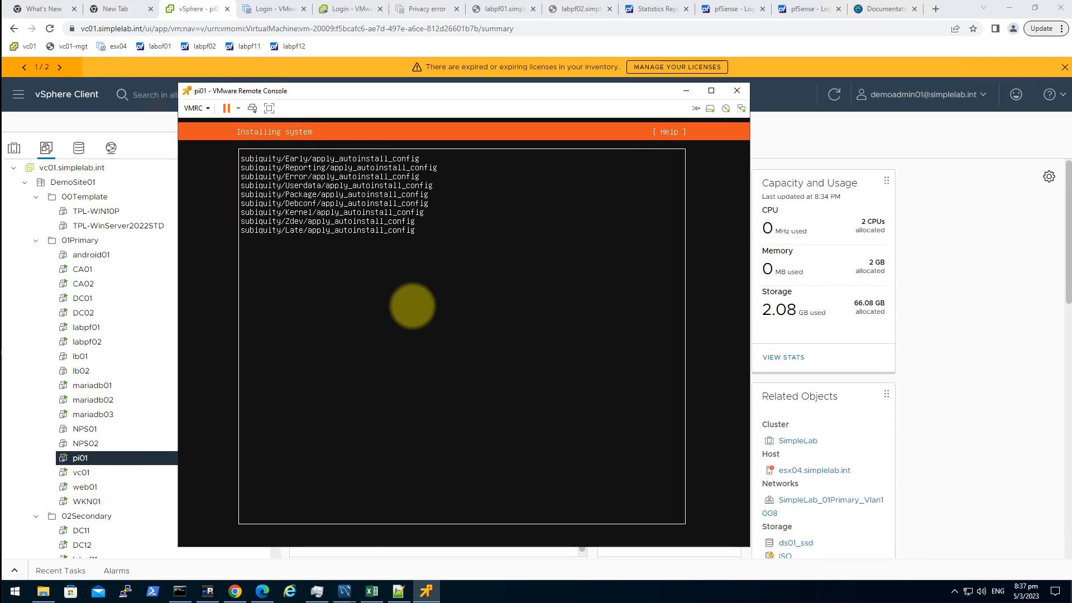
- Switch ens33's IPv4 method to Manual with subnet 10.10.8.0/24
key("Up")
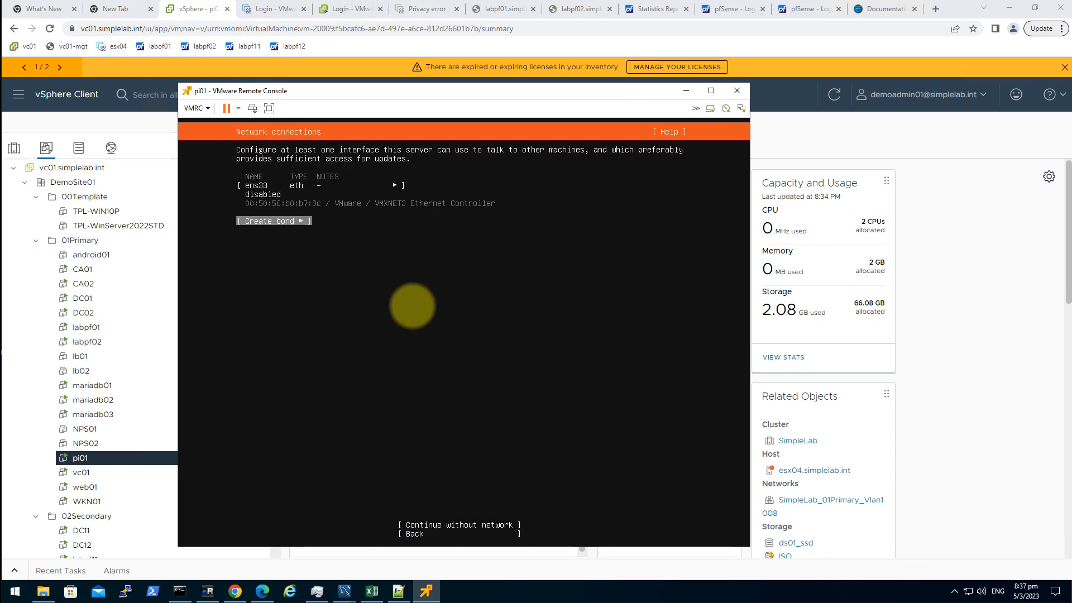
key("Up")
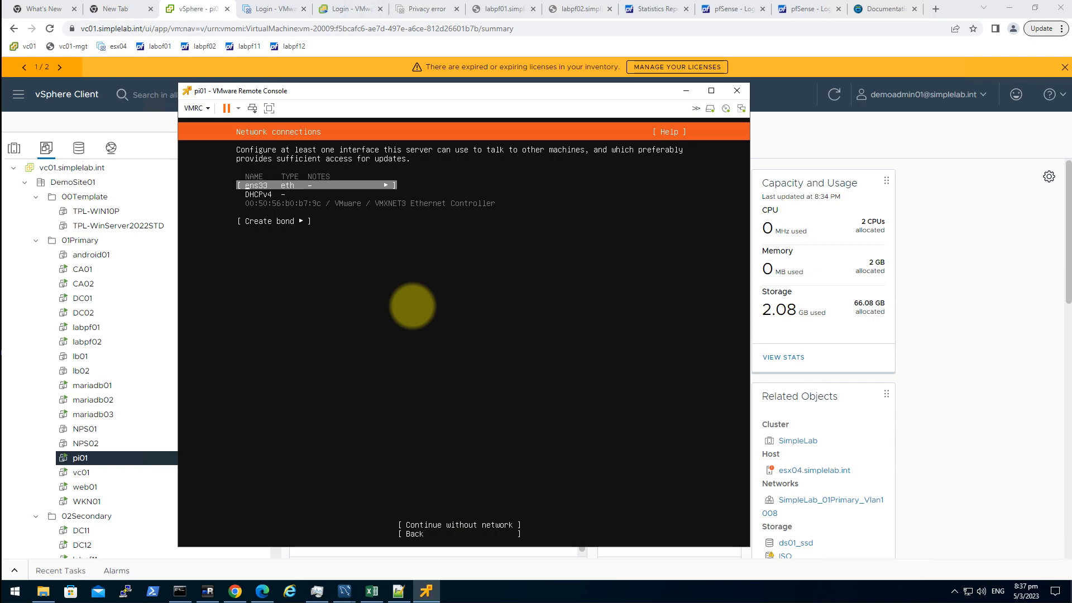
key("Down")
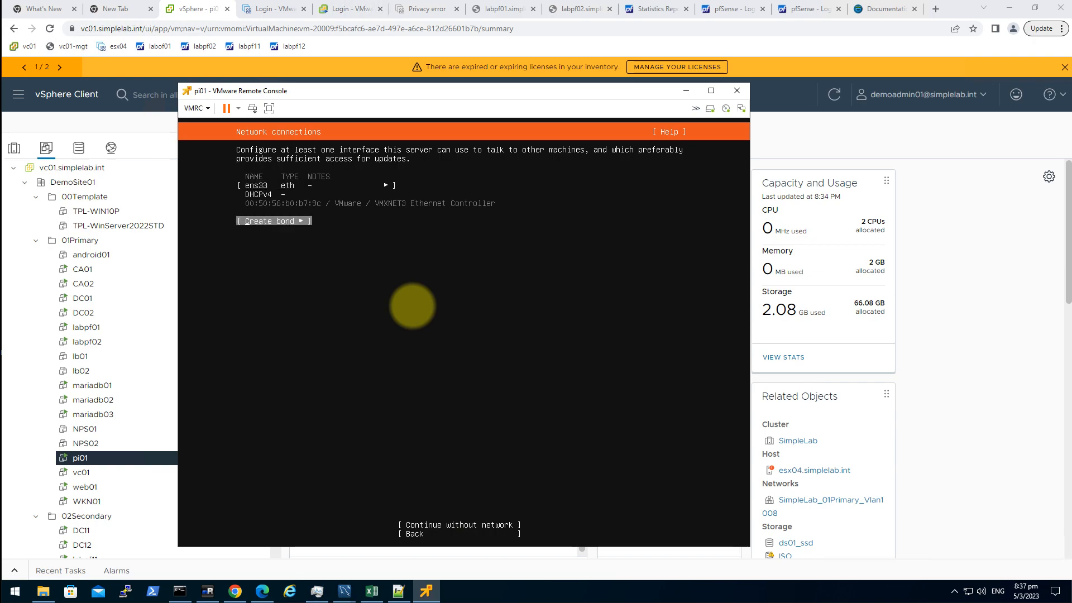
key("Up")
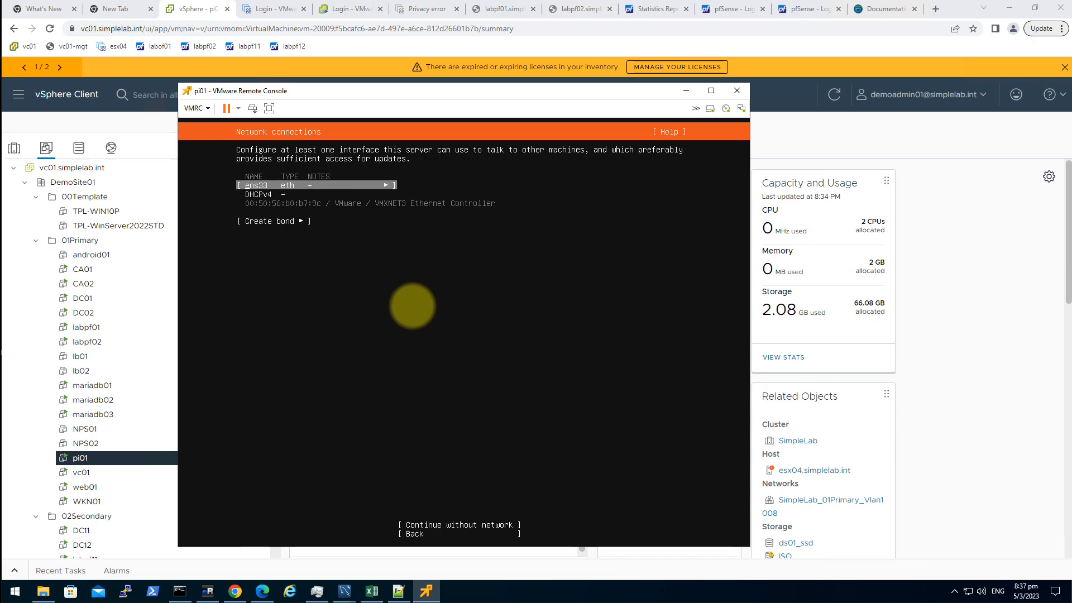
key("Return")
key("Down")
key("Down")
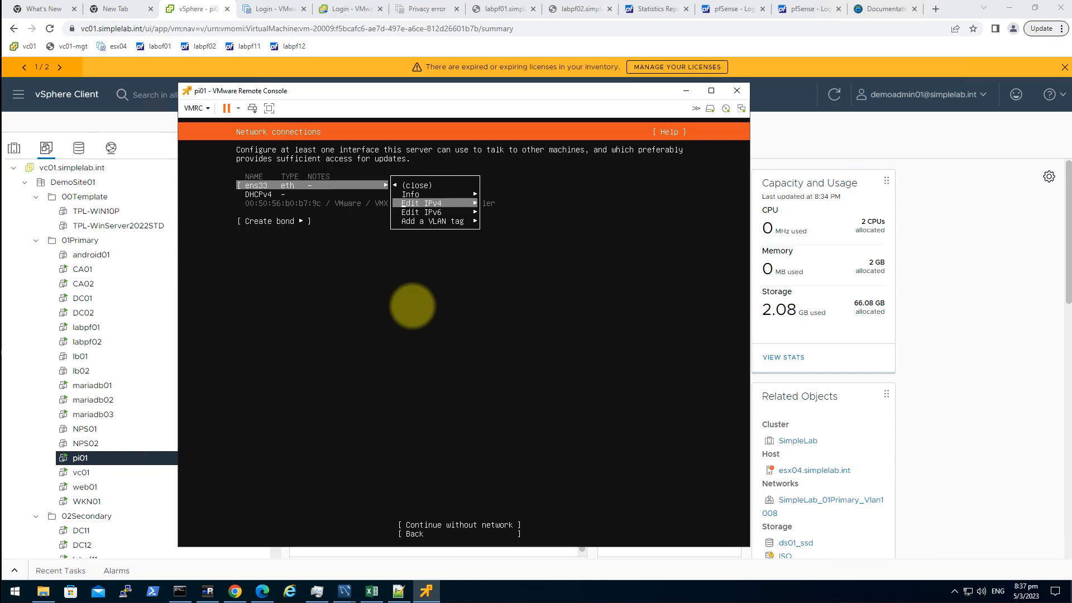
key("Return")
key("Return")
key("Down")
key("Return")
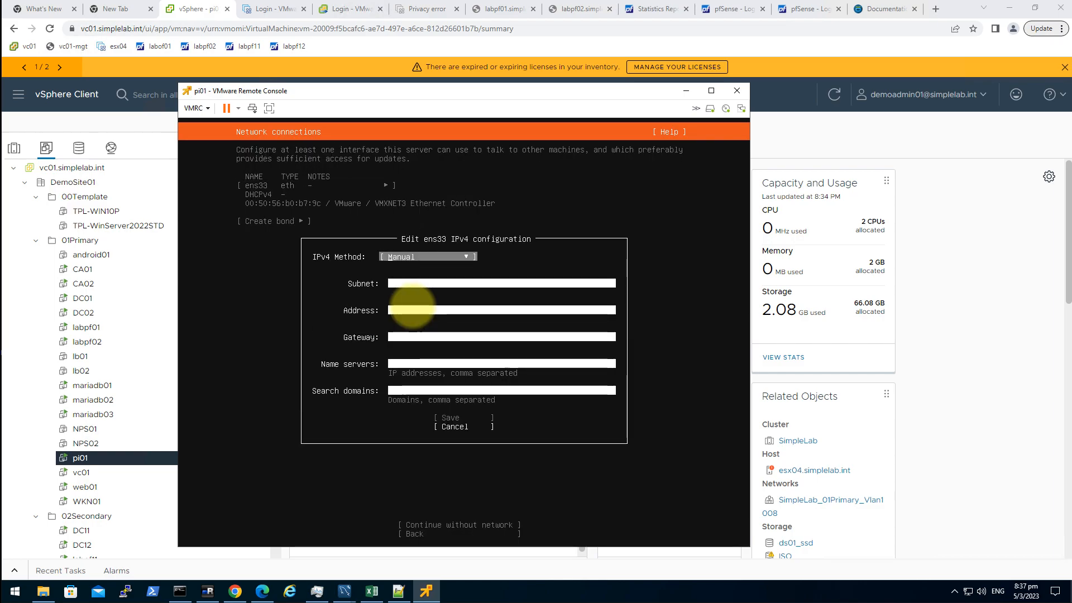
key("Tab")
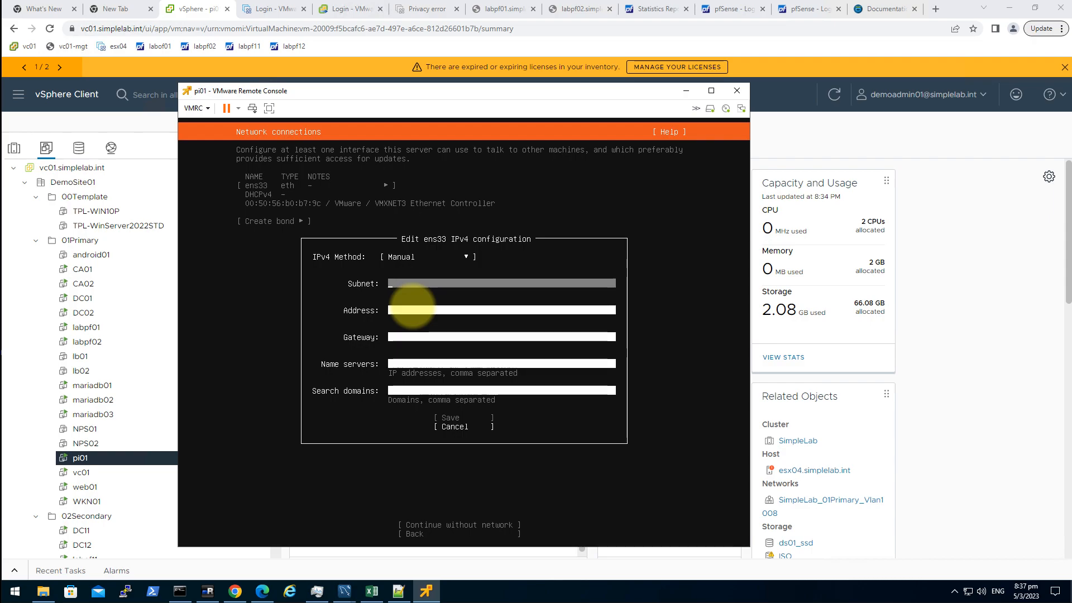
type("10.10.8.")
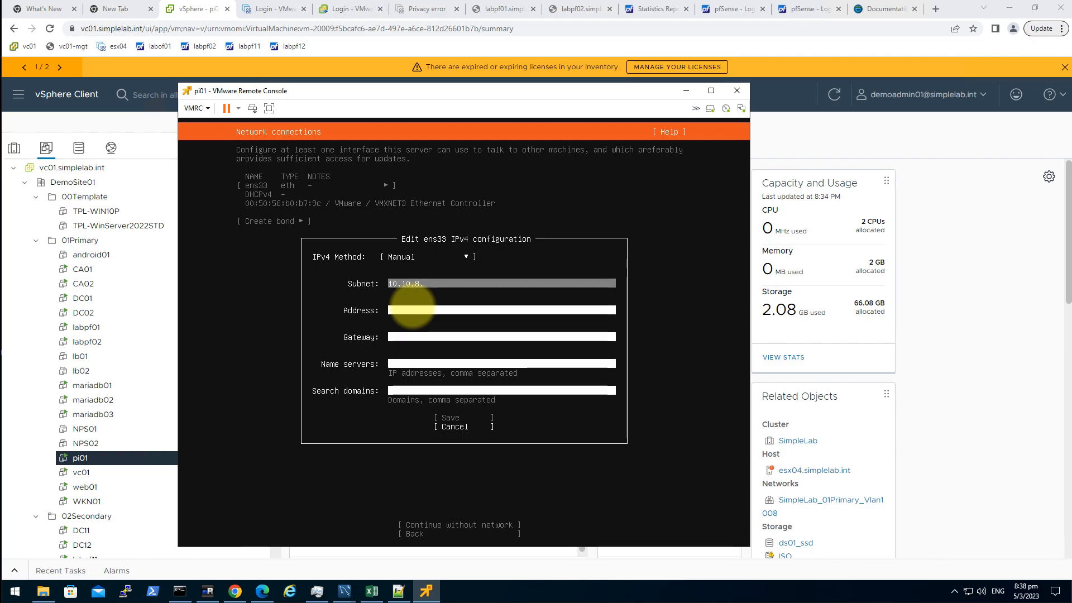
type("0/24")
key("Tab")
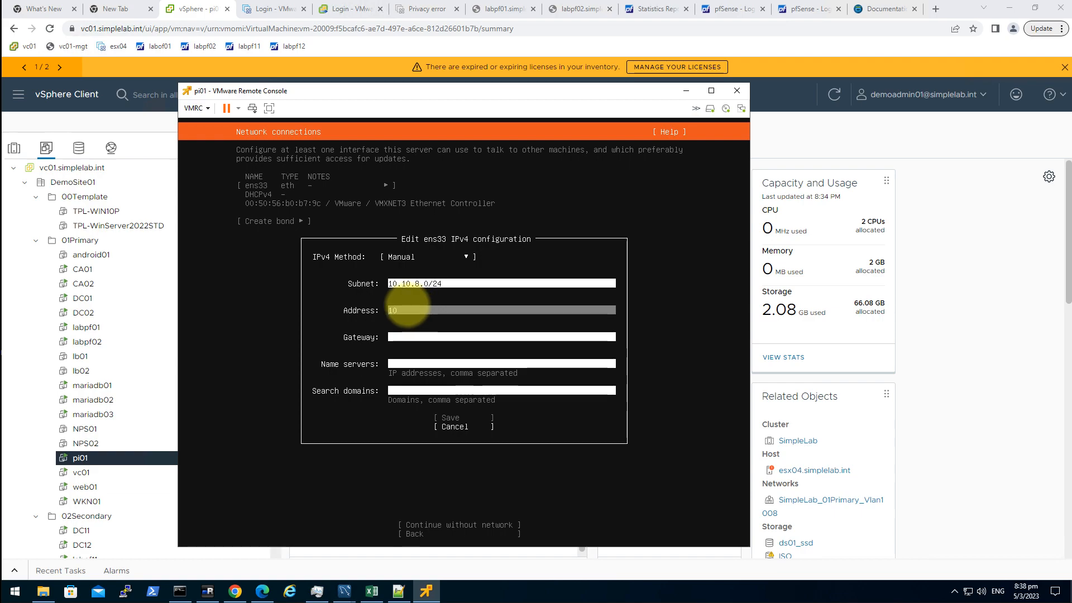
left_click(371, 592)
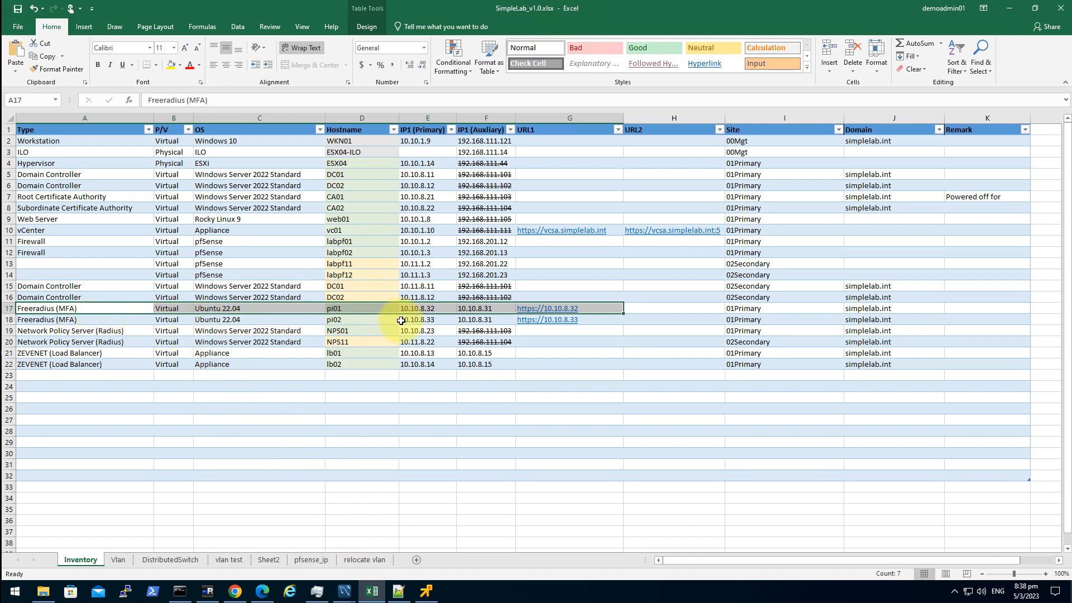
- Look up pi01's IP 10.10.8.32 in the Excel inventory, then return to vSphere's pi01 summary
left_click(428, 308)
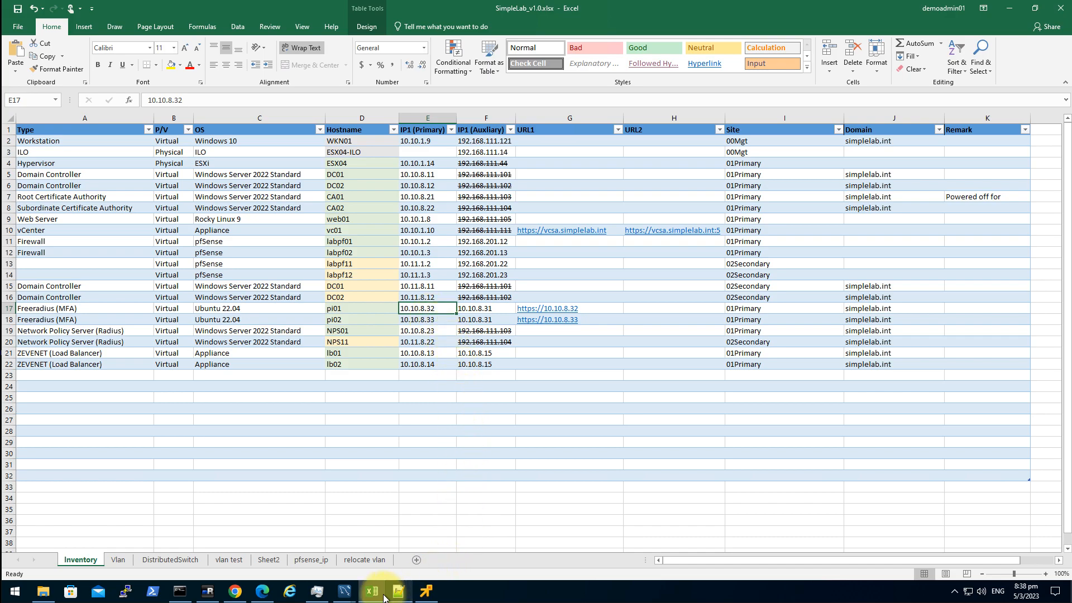
left_click(207, 590)
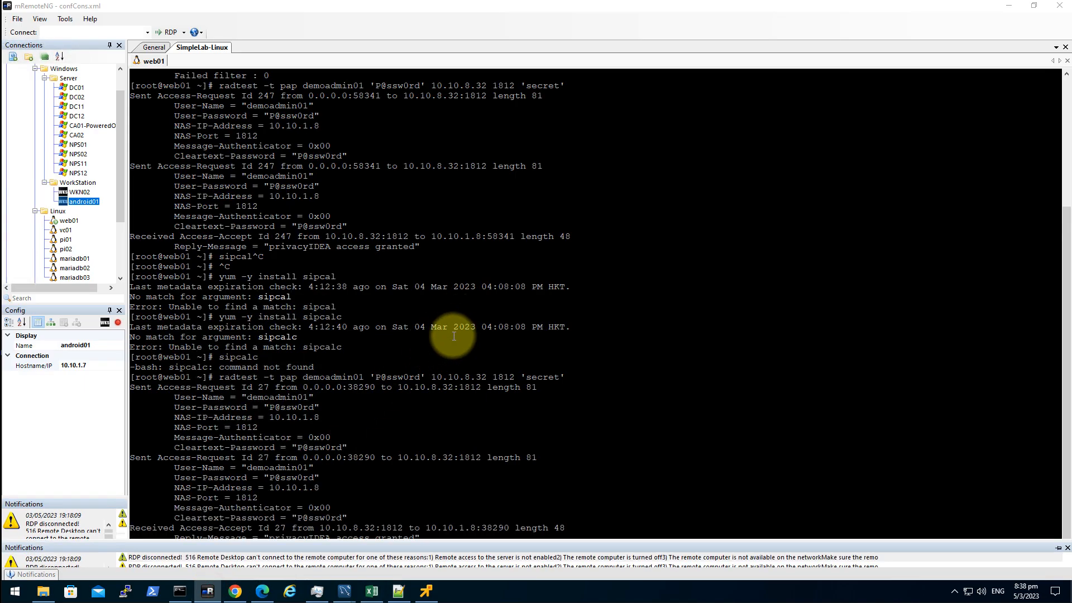
left_click(151, 46)
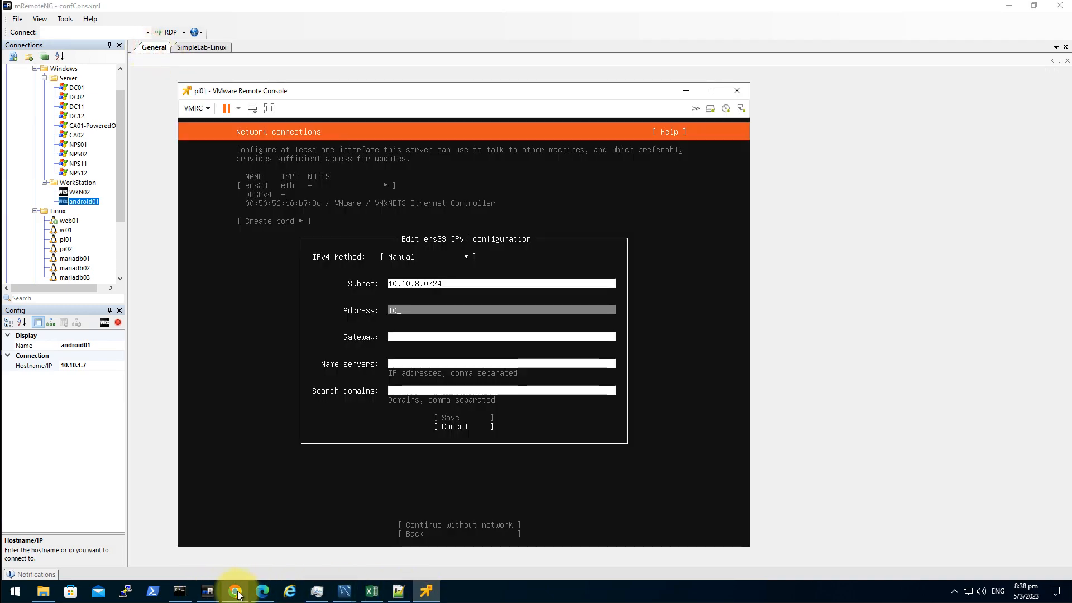
left_click(235, 590)
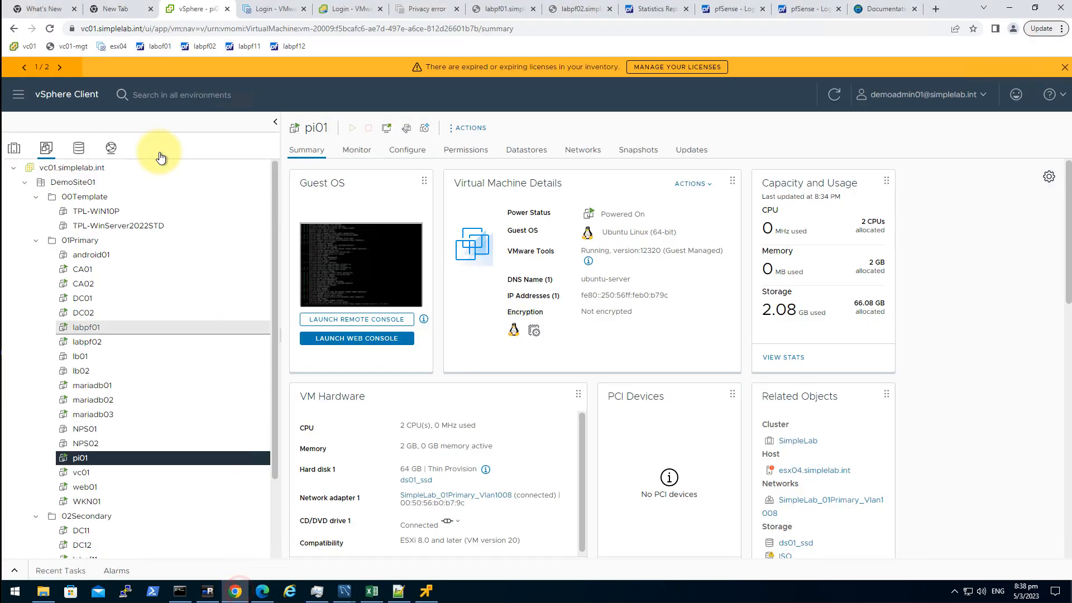
- Save ens33 IPv4 address 10.10.8.32, gateway 10.10.8.1, DNS 10.10.8.11,10.10.8.12, search domain simplelab.int
left_click(440, 564)
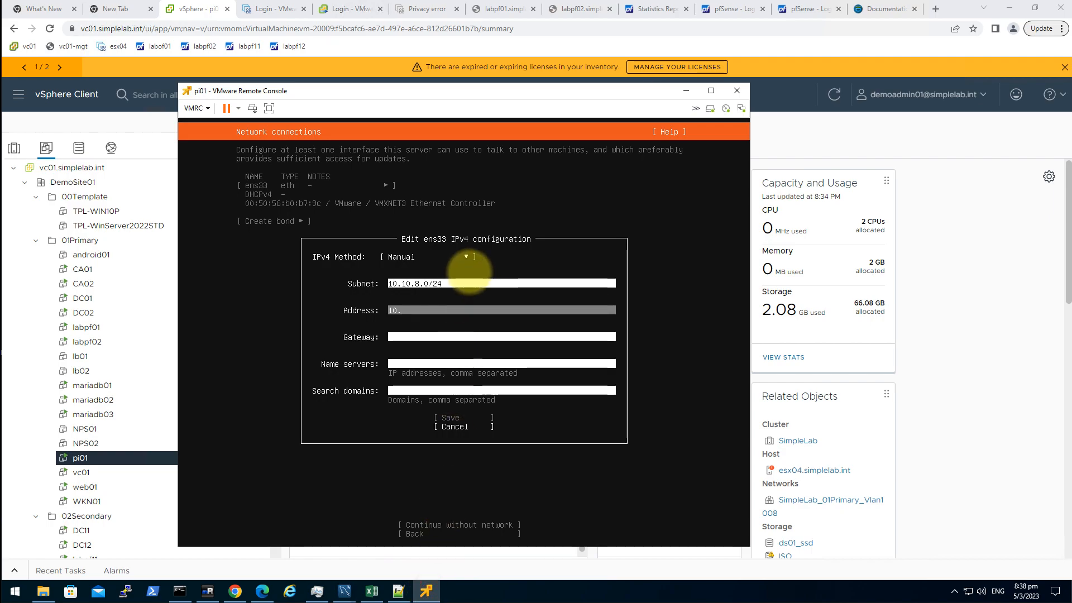
type(".10.8.32")
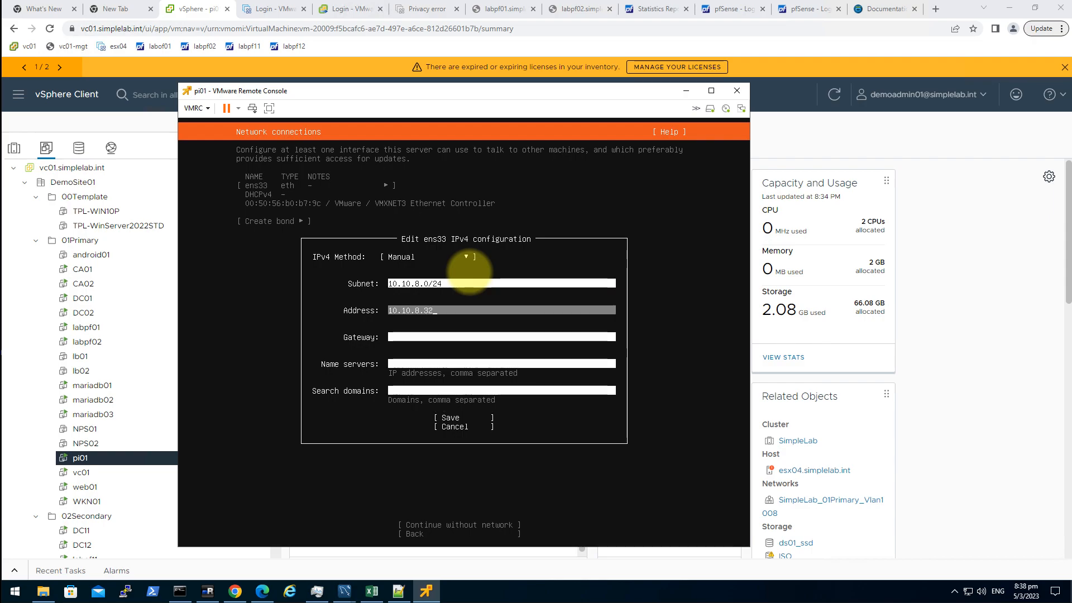
key("Tab")
type("10.10")
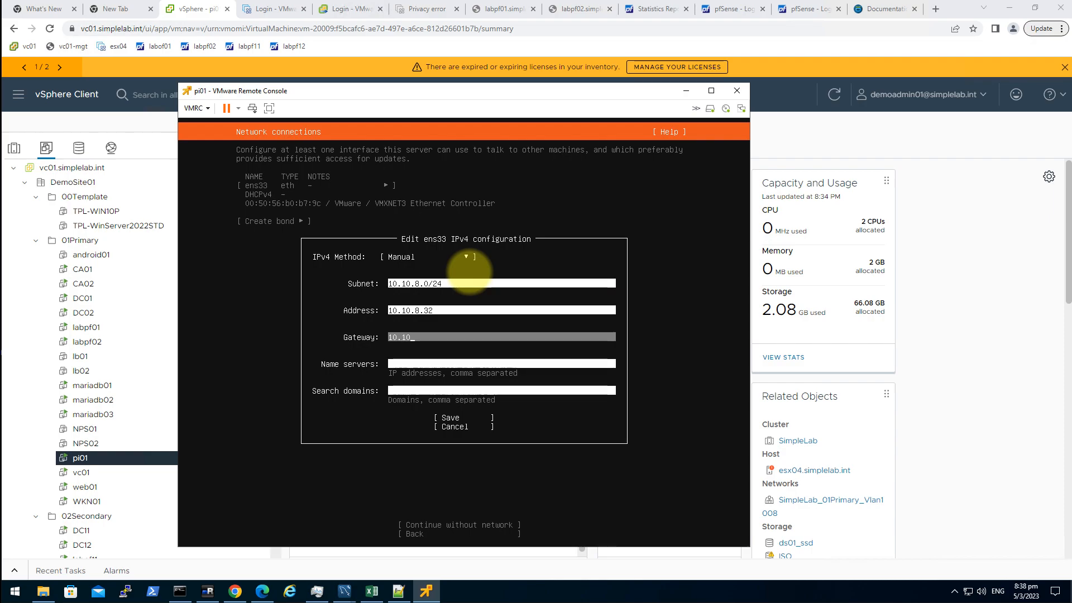
type(".8.1")
key("Tab")
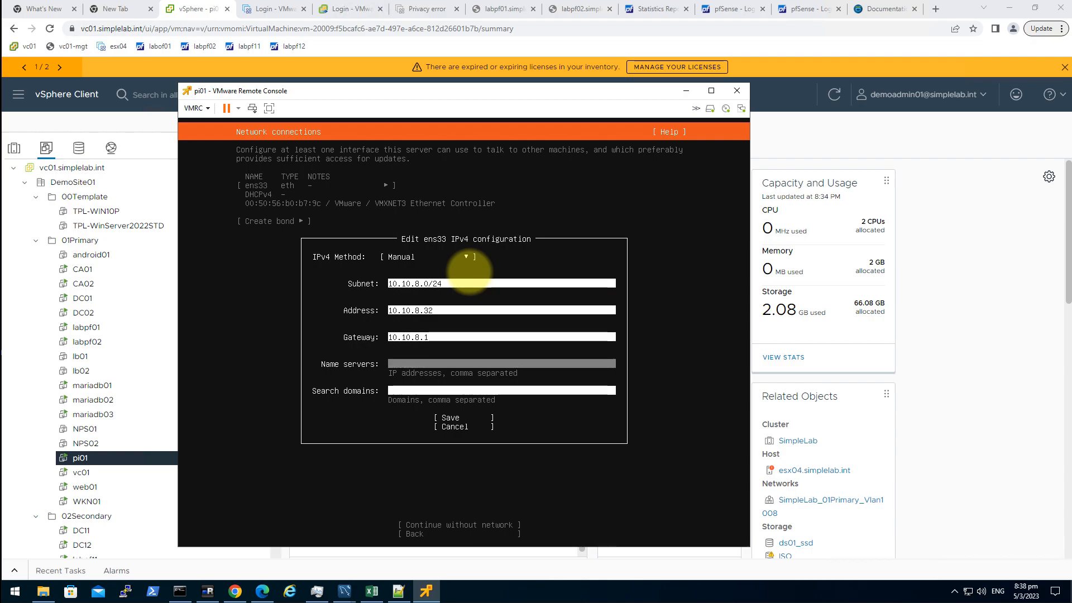
type("10.10.8.11")
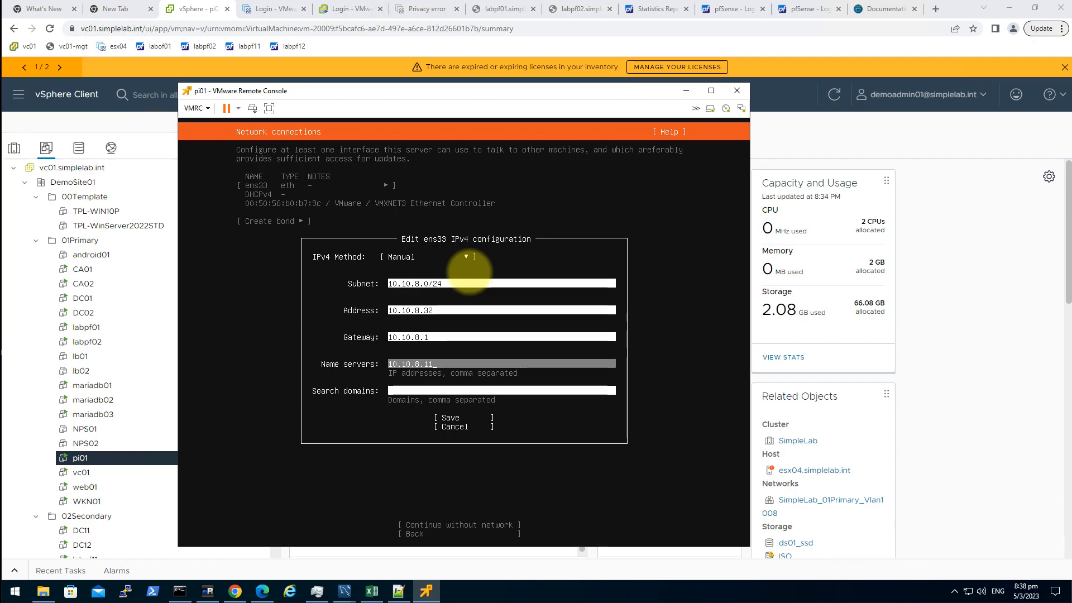
type(",10.10.8.12")
key("Tab")
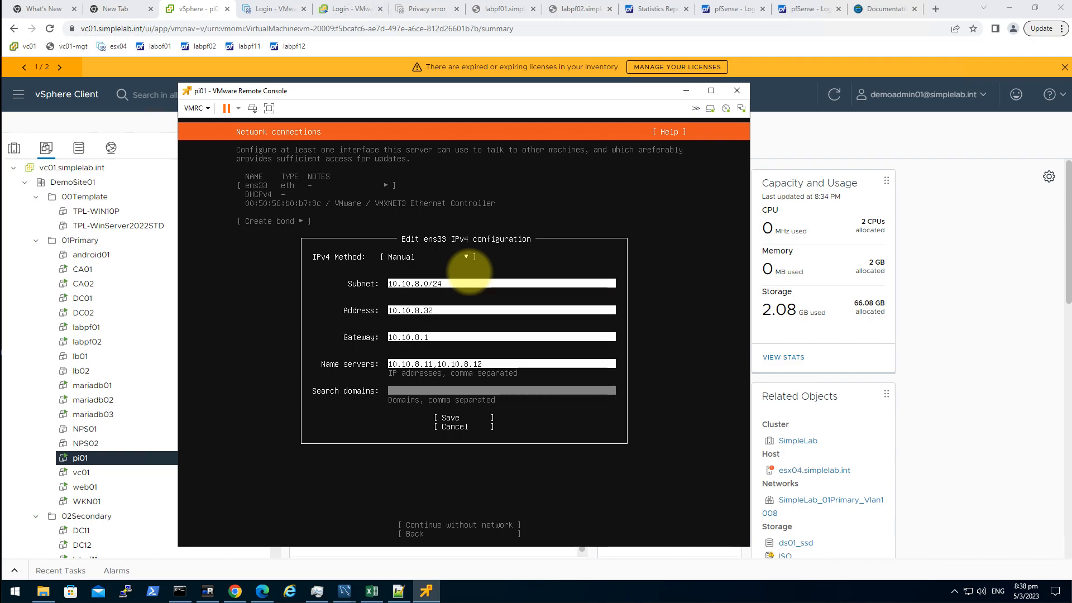
type("simplelab.in")
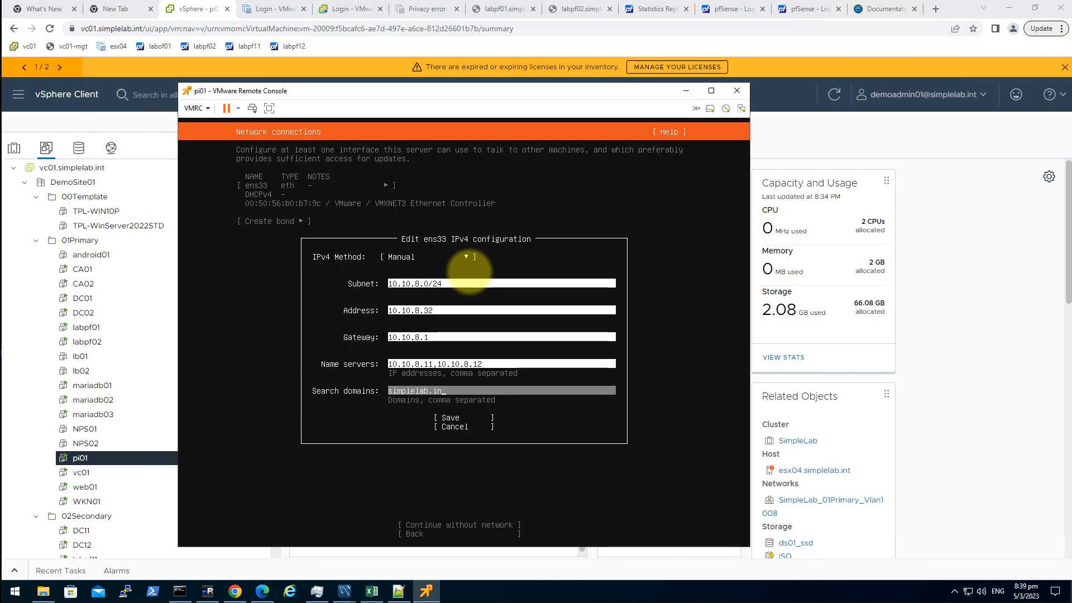
type("t")
key("Tab")
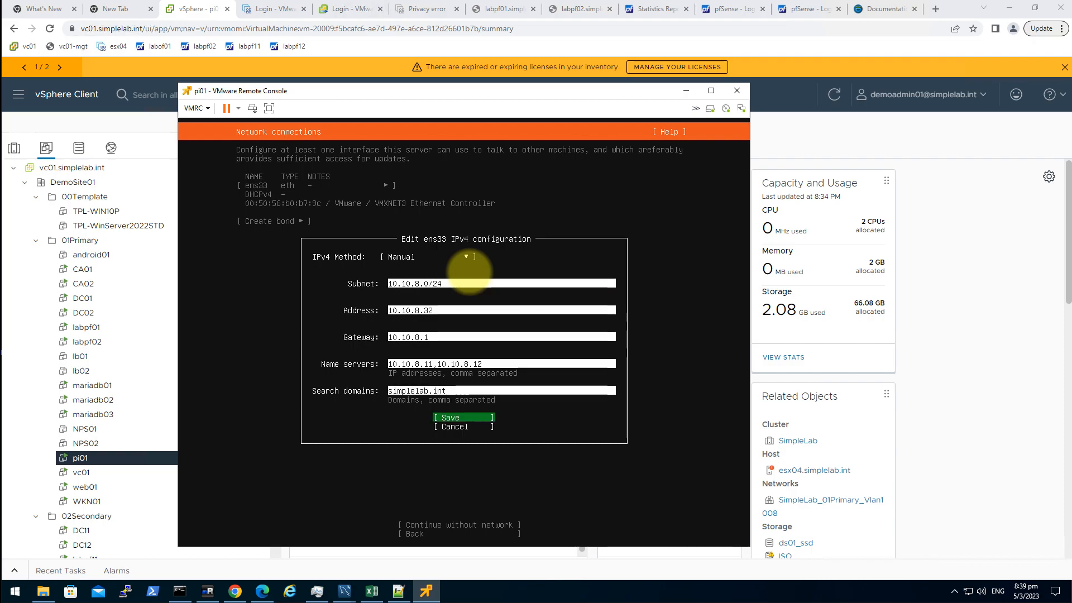
key("Return")
key("Return")
- Leave ens33 IPv6 Disabled and complete the network configuration
key("Down")
key("Down")
key("Down")
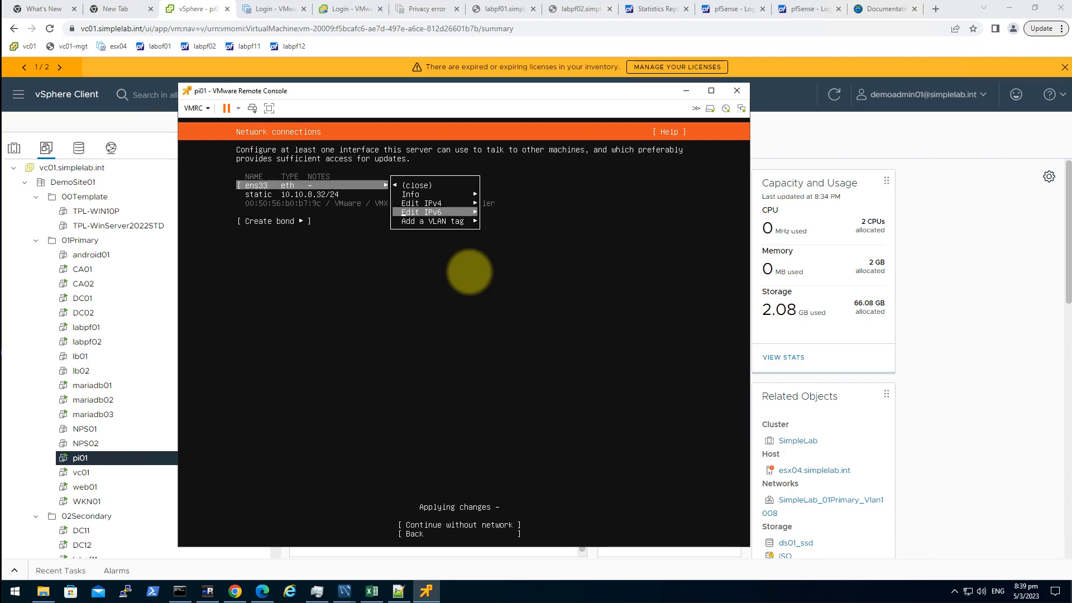
key("Return")
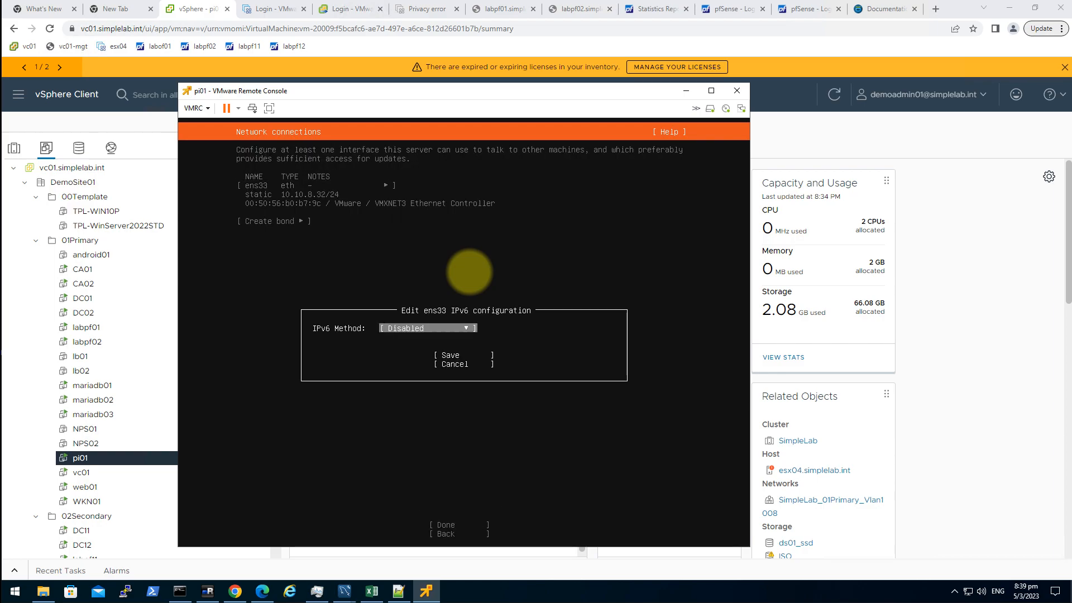
key("Tab")
key("Return")
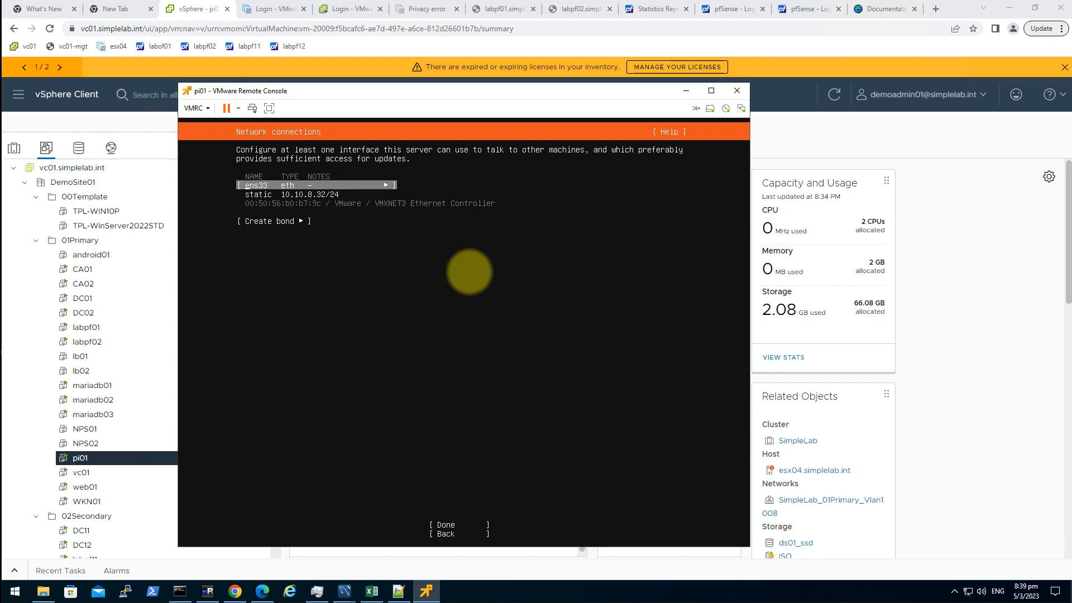
key("Tab")
key("Tab")
key("Return")
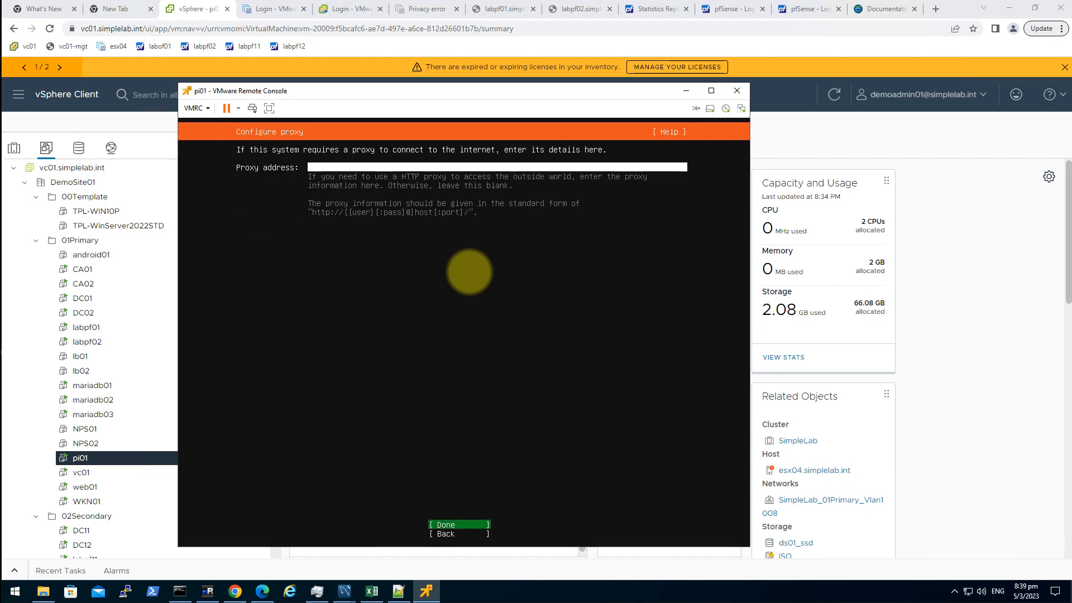
key("Return")
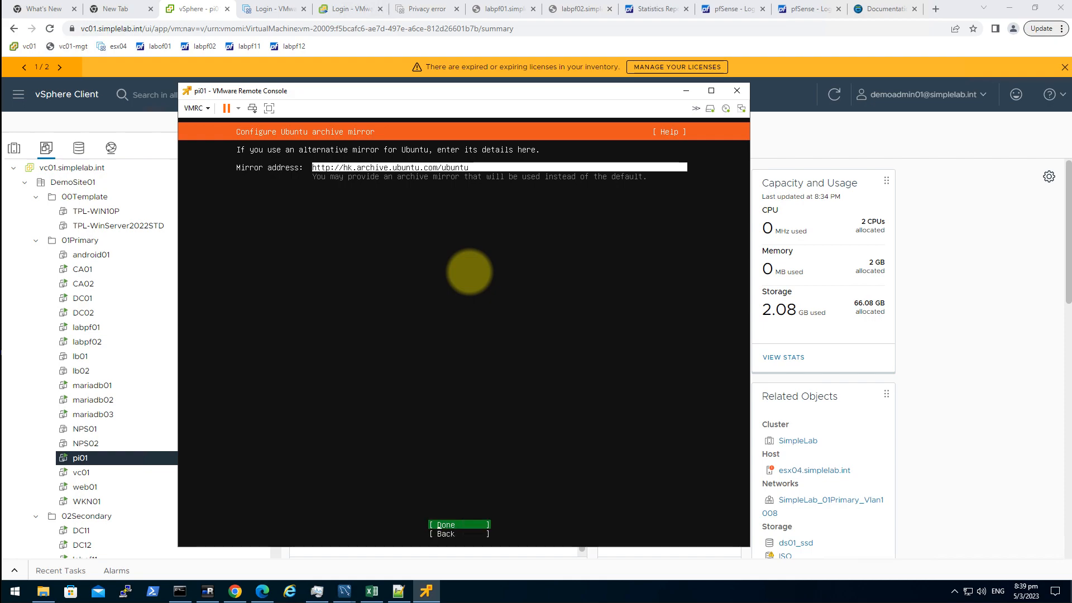
key("Down")
key("Up")
key("Return")
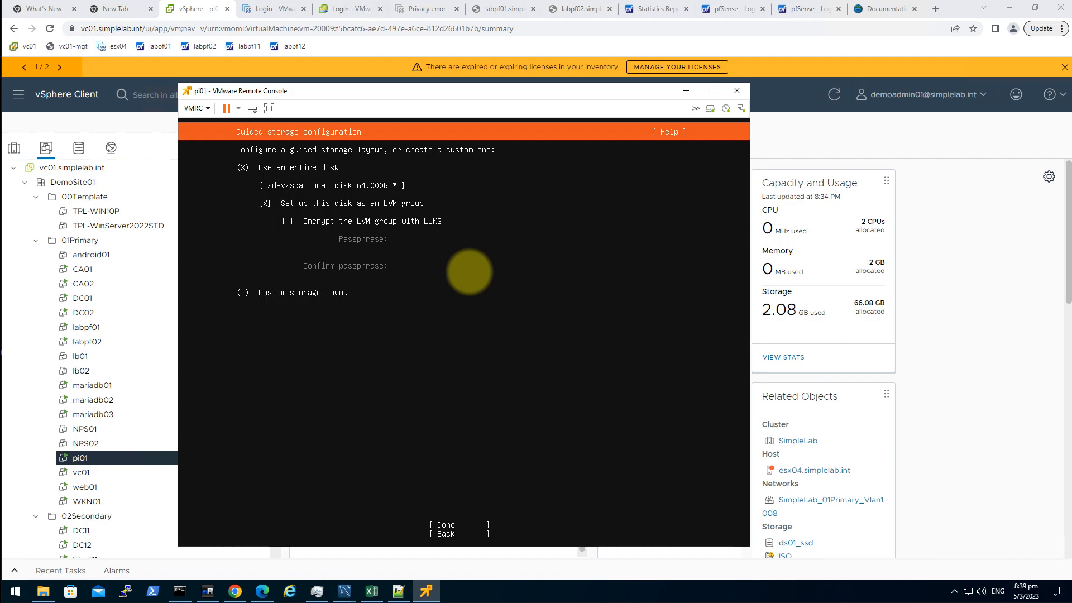
- Accept the guided whole-disk LVM layout and confirm the destructive action with Continue
key("Down")
key("Down")
key("Down")
key("Up")
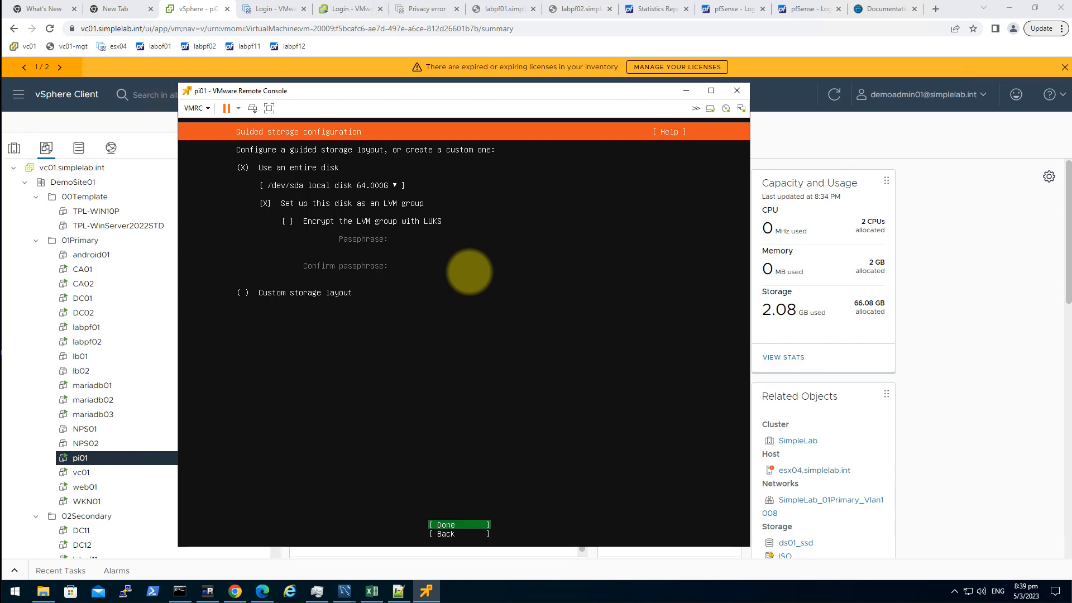
key("Return")
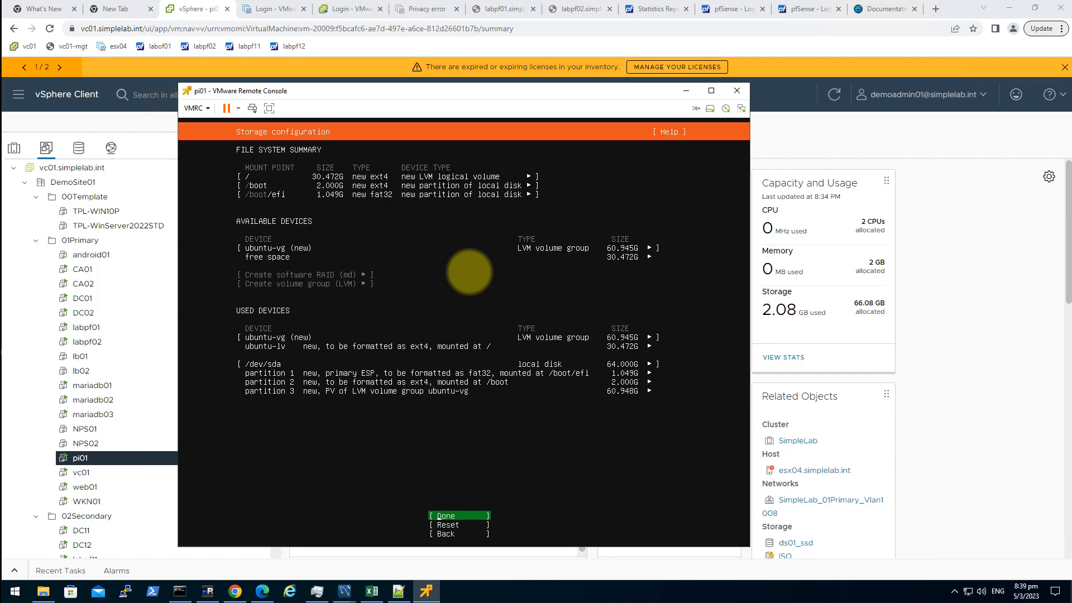
key("Return")
key("Down")
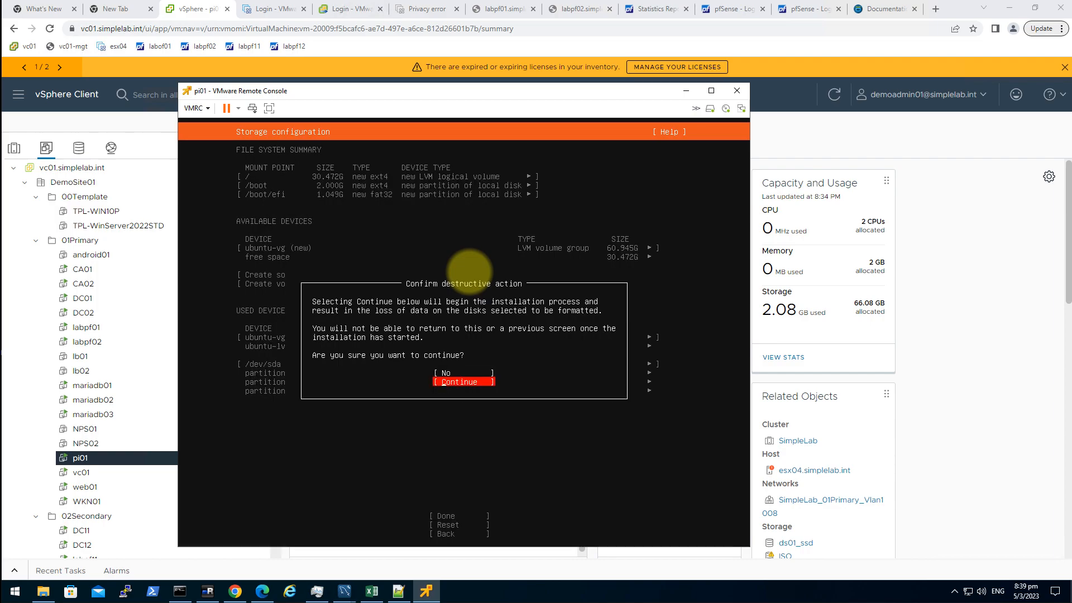
key("Return")
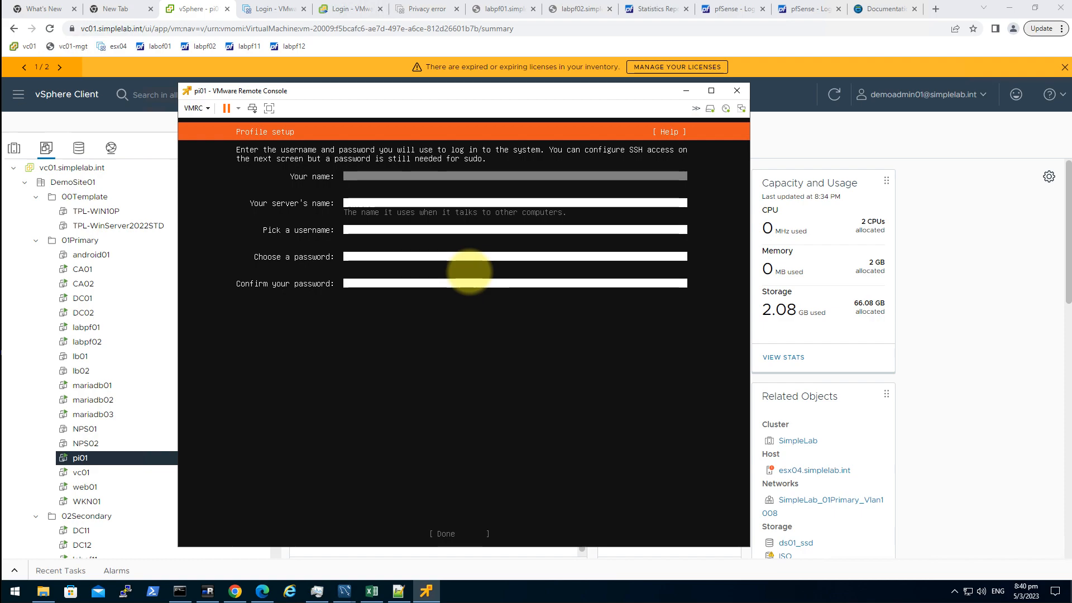
- Enter 'admin' as your name and pi01 as the server name
type("admin")
key("Tab")
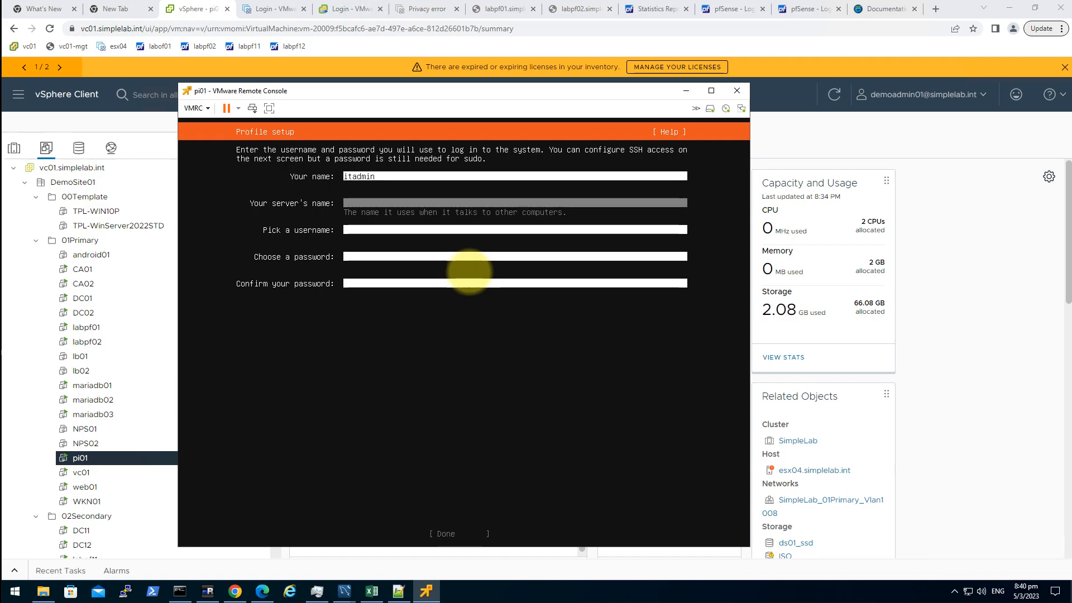
key("Up")
key("Down")
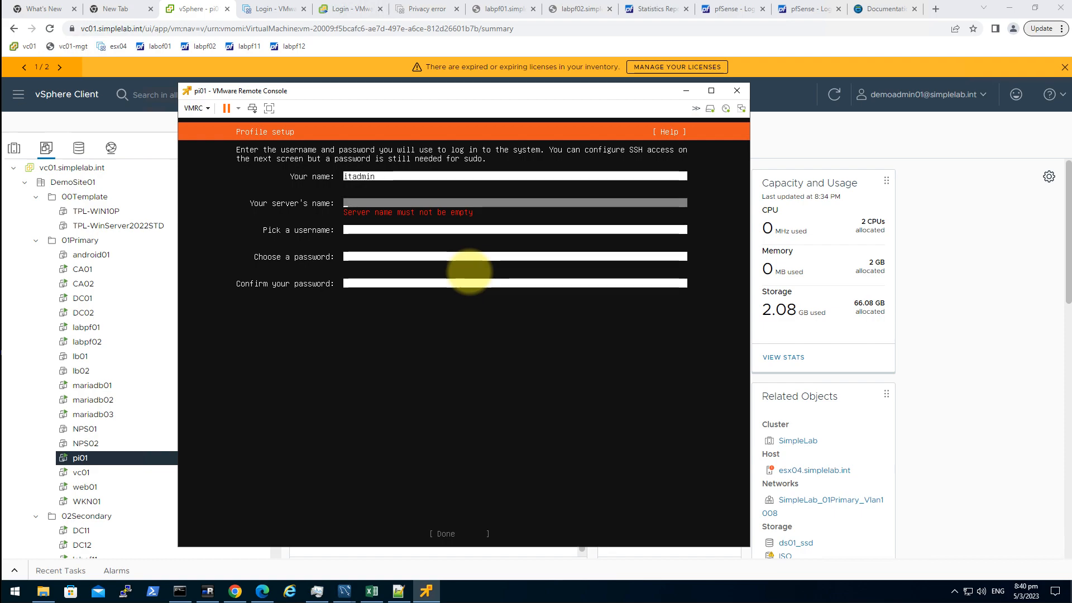
type("pi01")
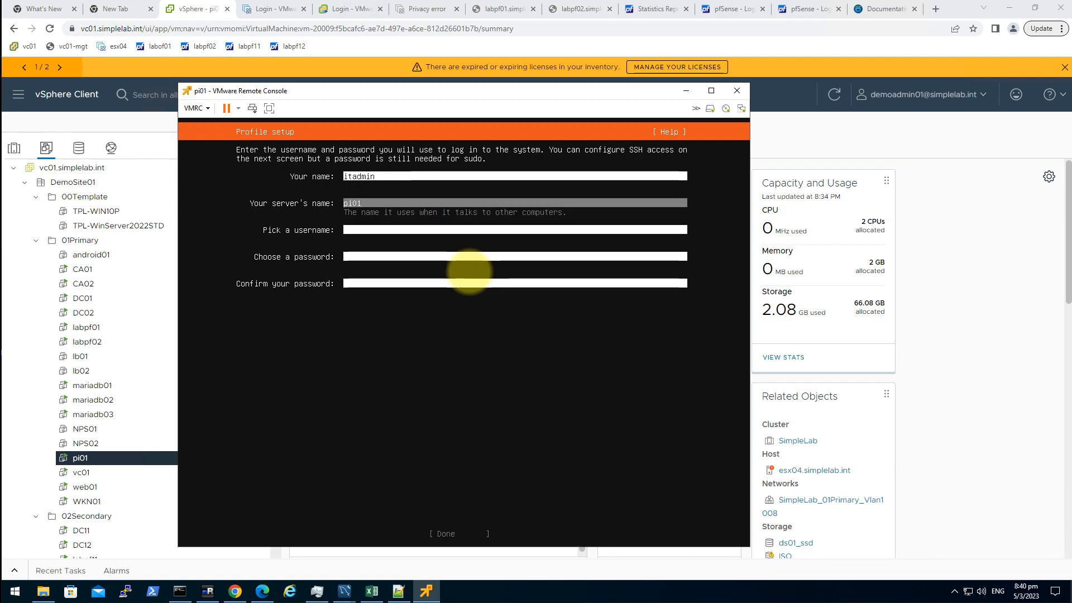
- Set the username itadmin, enter and confirm the password, and submit the profile
key("Down")
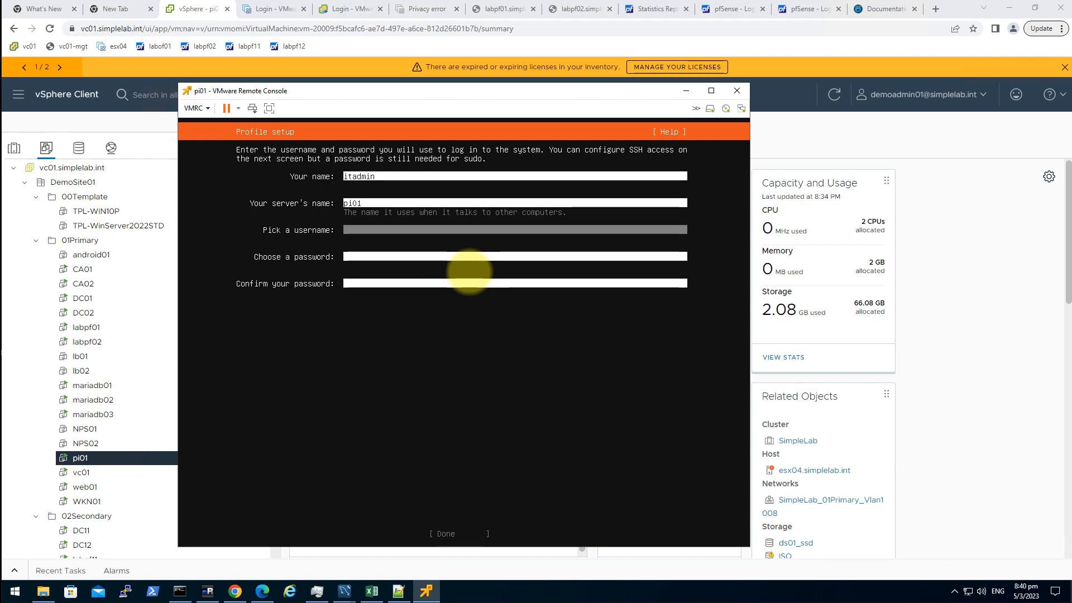
type("itadmin")
key("Down")
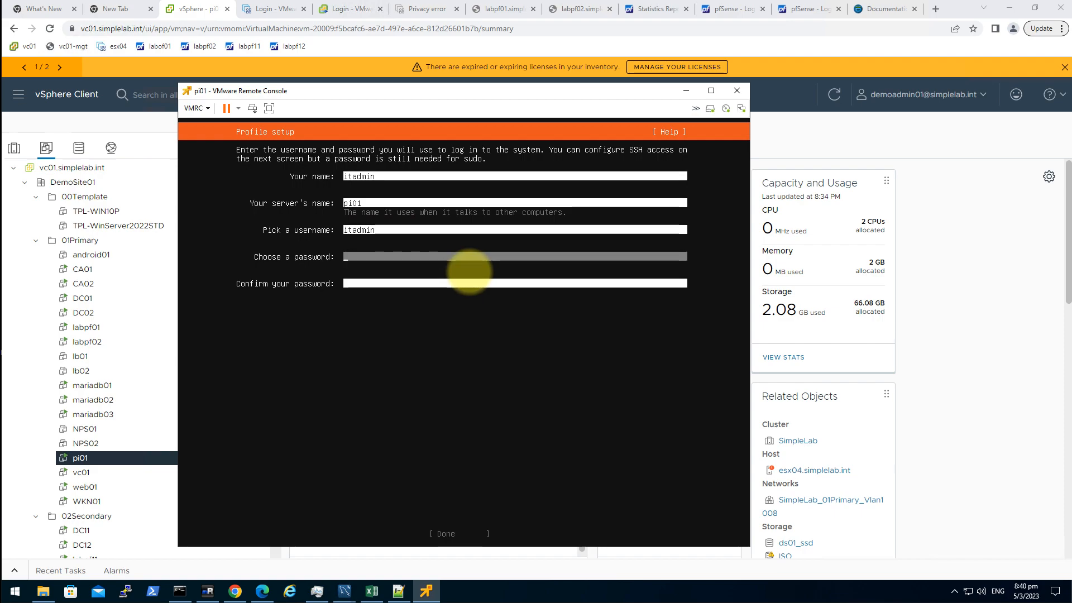
type("*********")
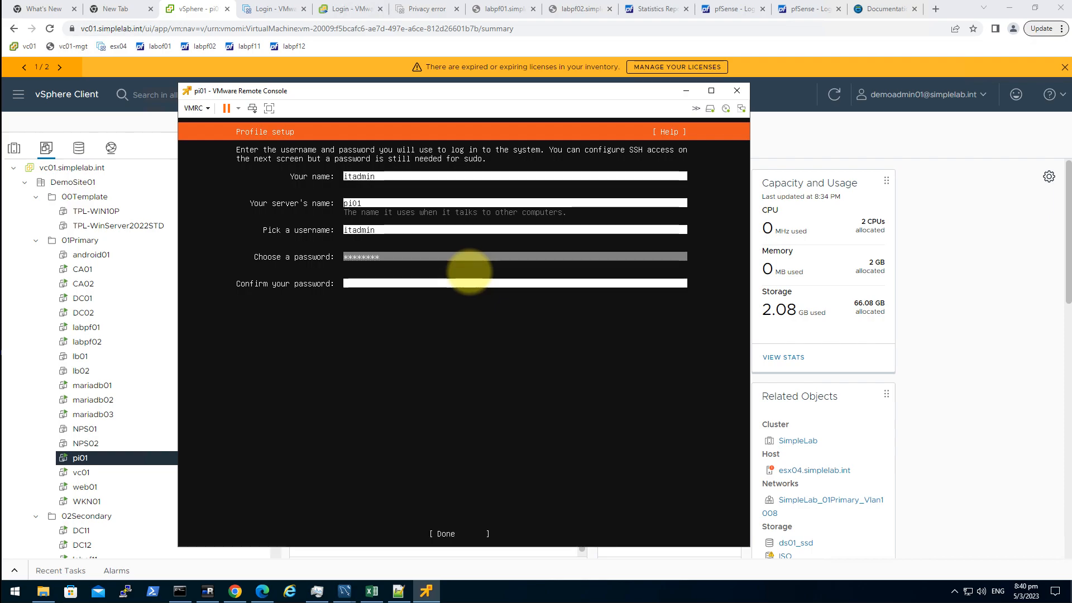
key("Down")
type("*********")
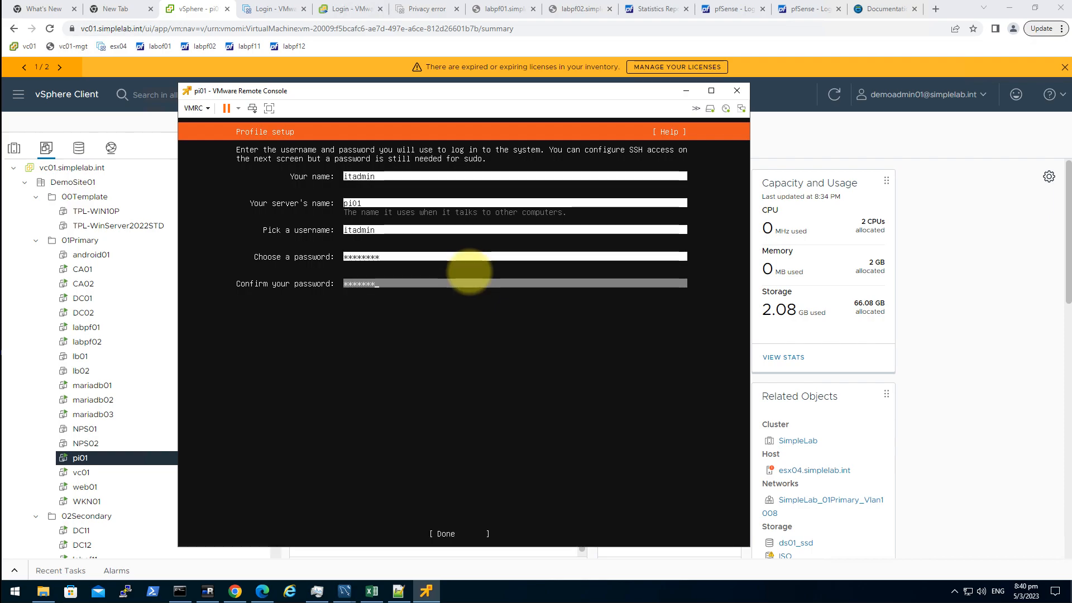
key("Down")
key("Return")
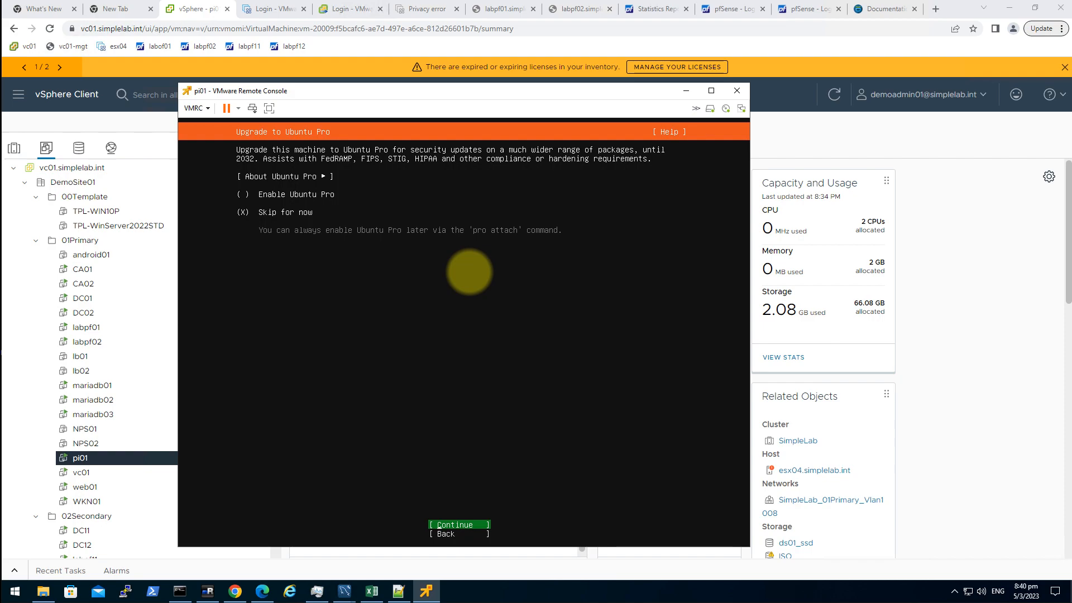
- Skip Ubuntu Pro, enable Install OpenSSH server, pick no snaps, and start installing
key("Return")
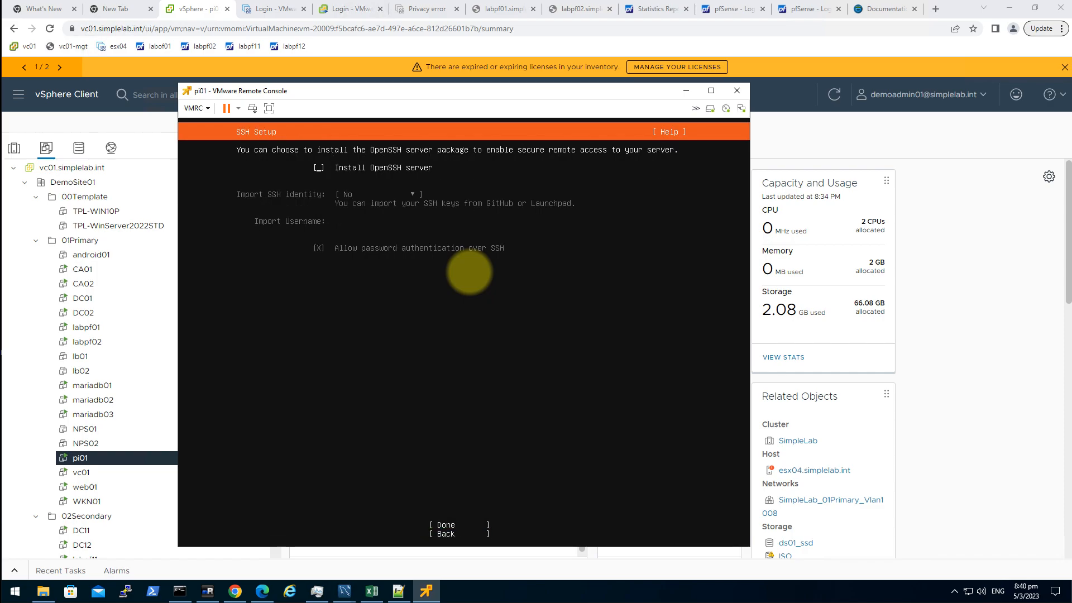
key("space")
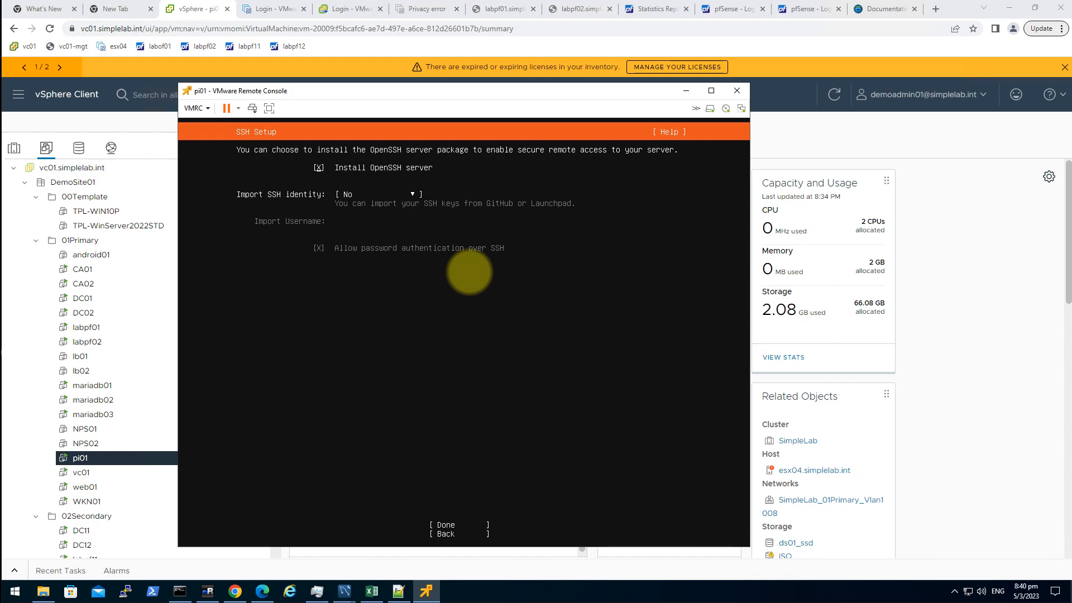
key("Down")
key("Down")
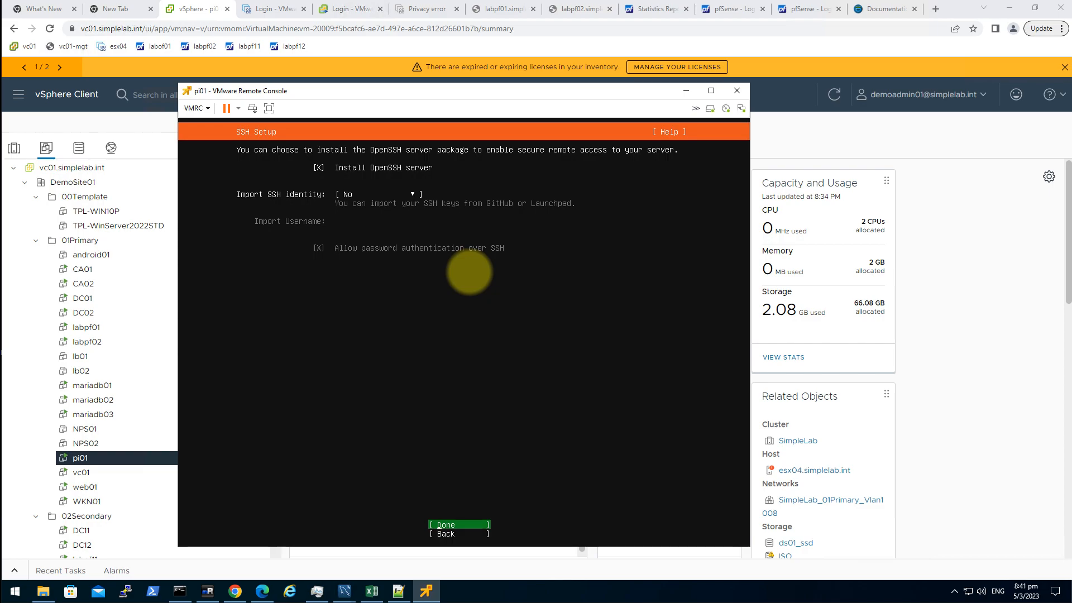
key("Return")
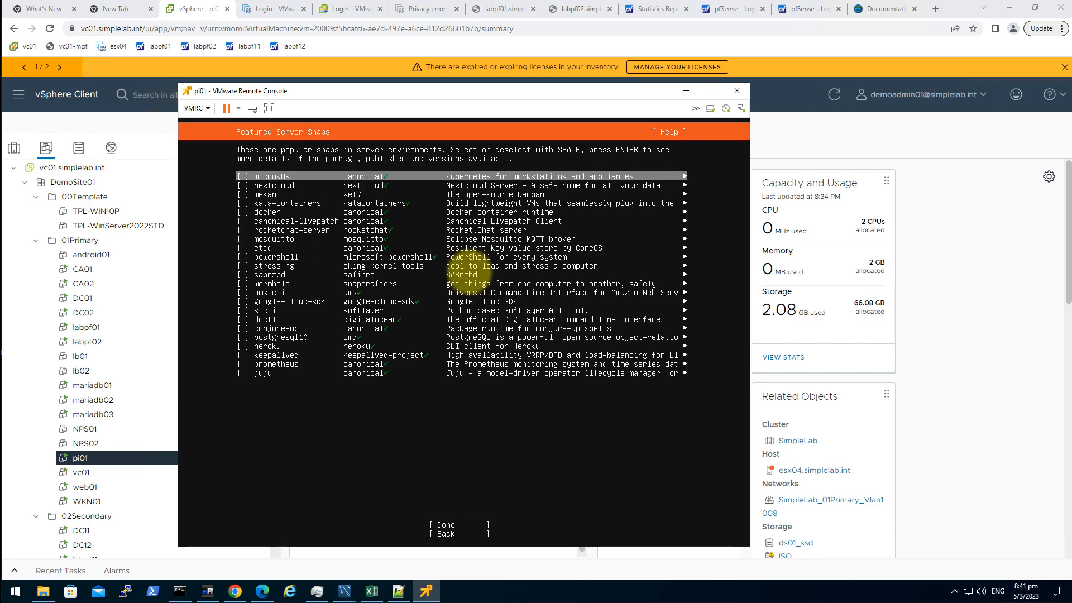
key("Tab")
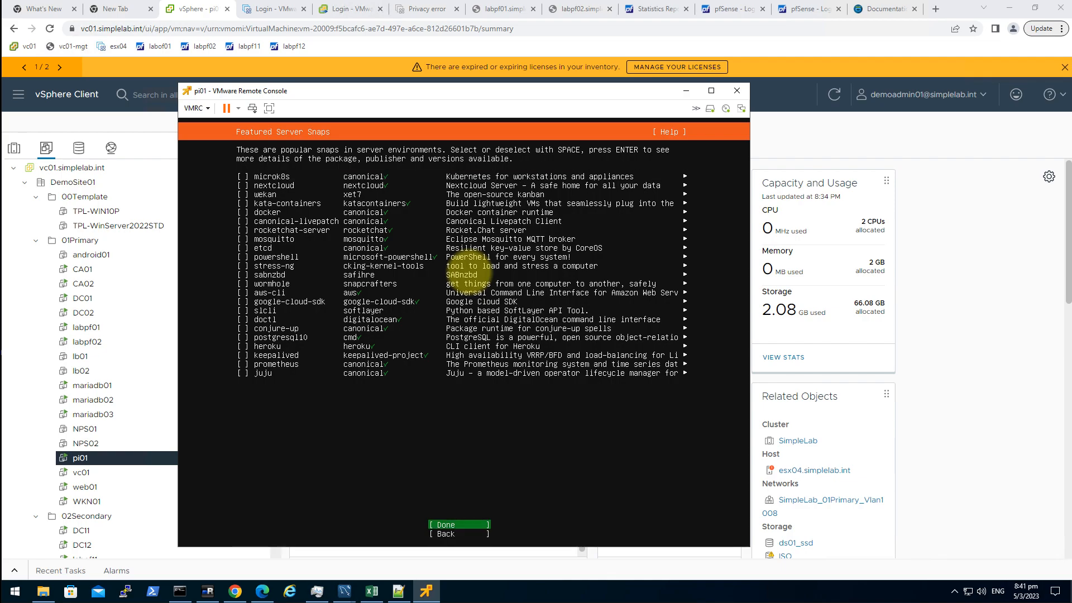
key("Return")
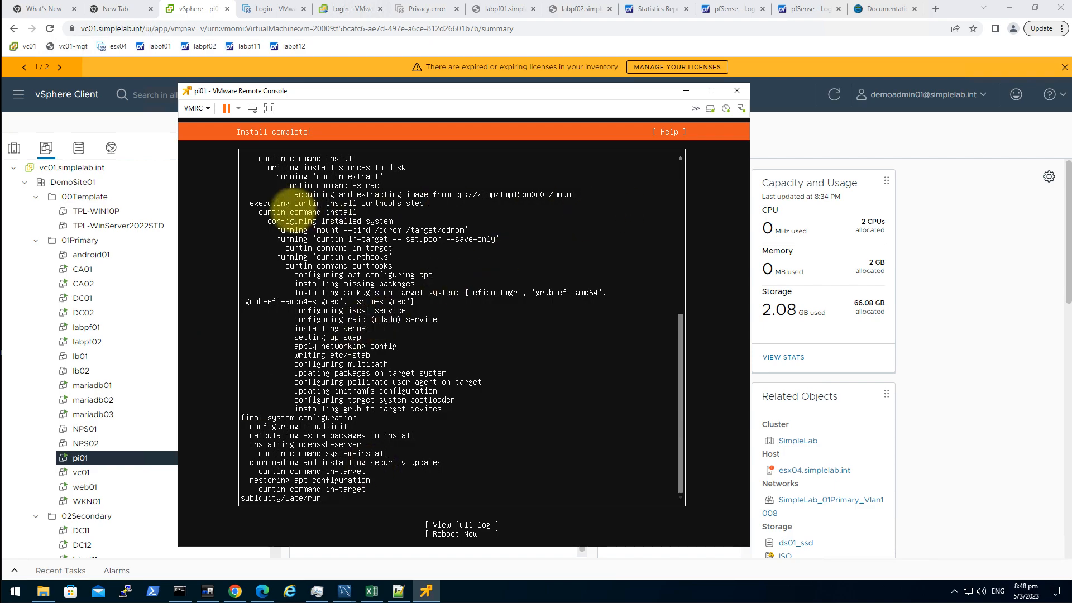
- Reboot into the installed Ubuntu 22.04.2 at the pi01 login prompt, then switch to mRemoteNG
left_click(499, 299)
key("Tab")
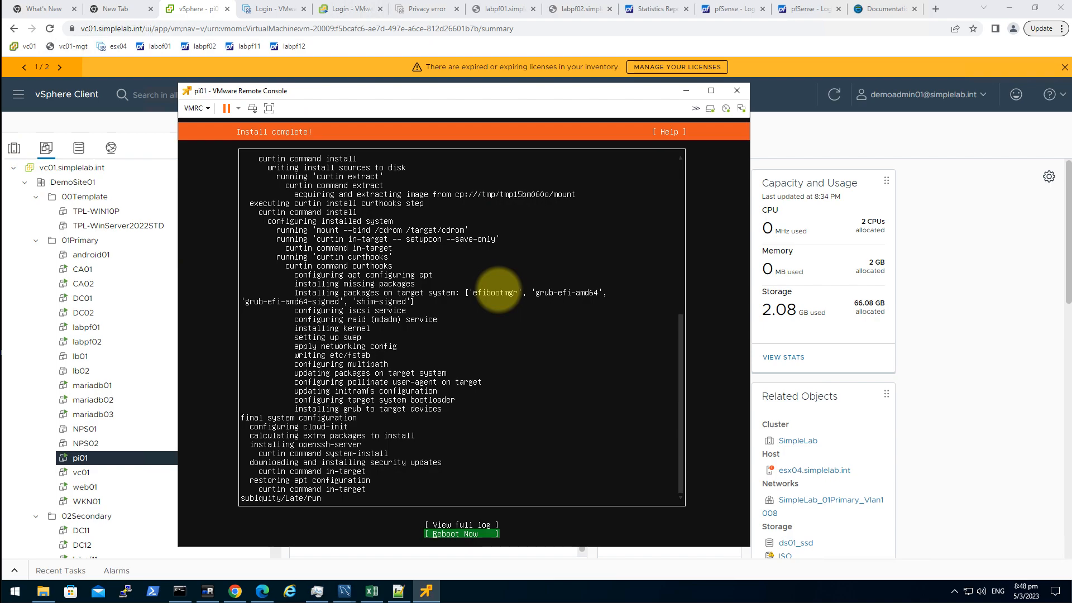
key("Return")
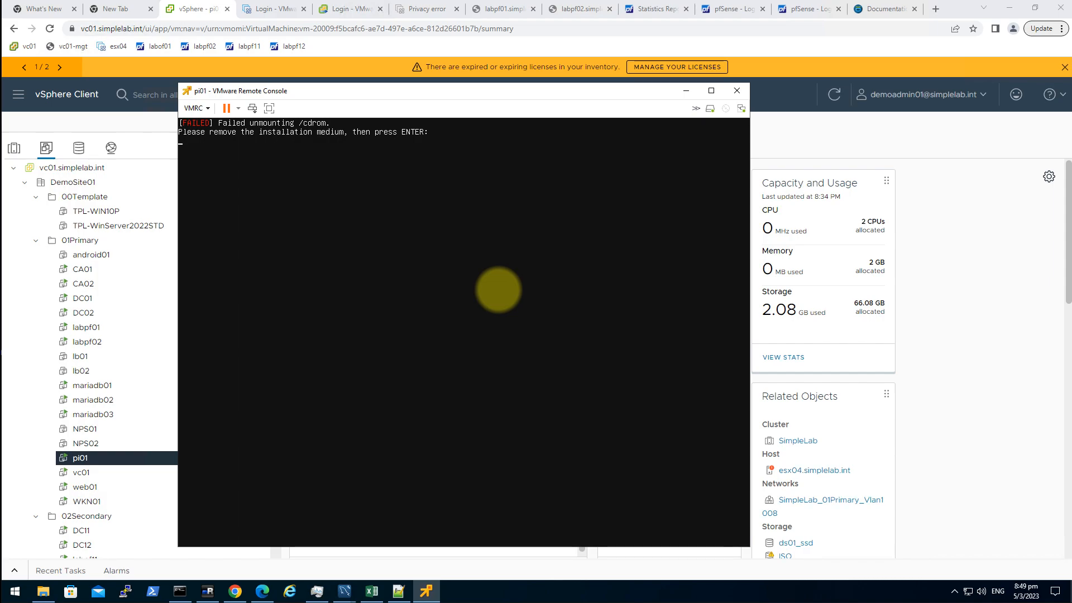
key("Return")
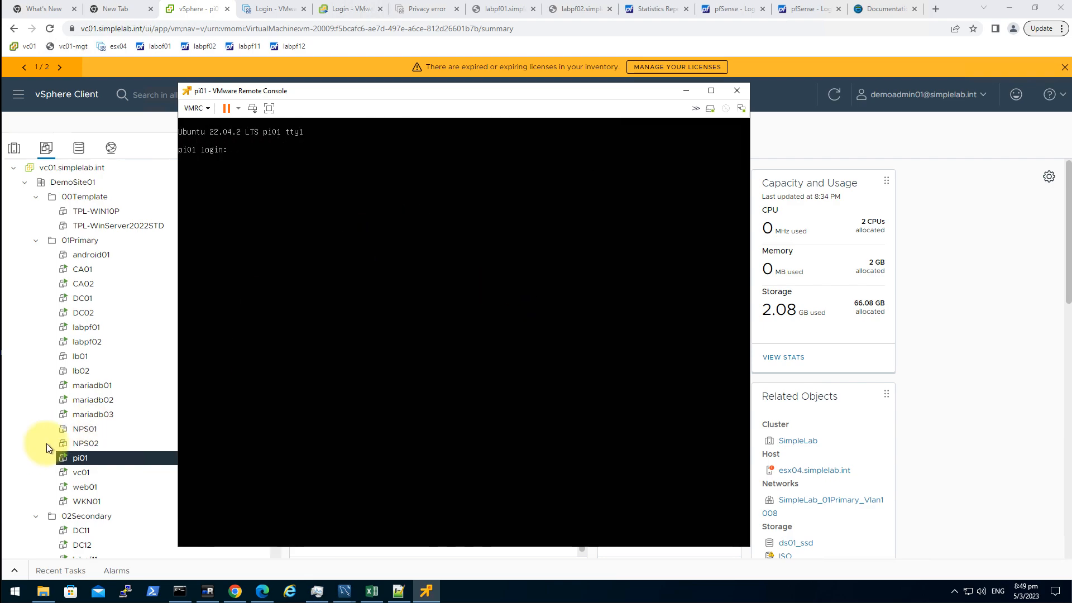
left_click(209, 592)
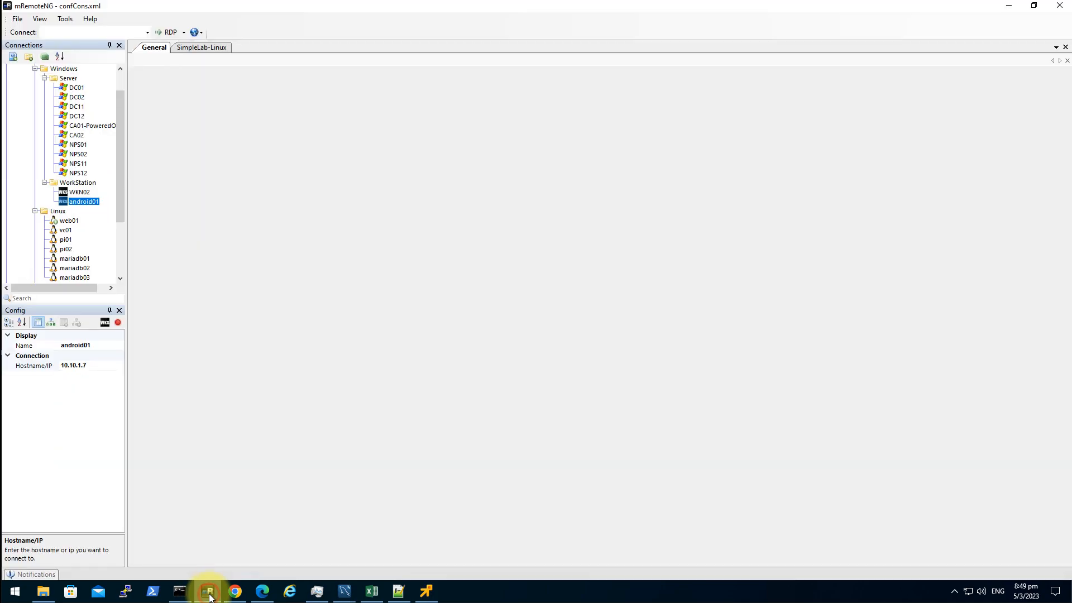
- Connect to pi01 (10.10.8.32) over SSH from the Connections tree, trusting its host key
left_click(68, 241)
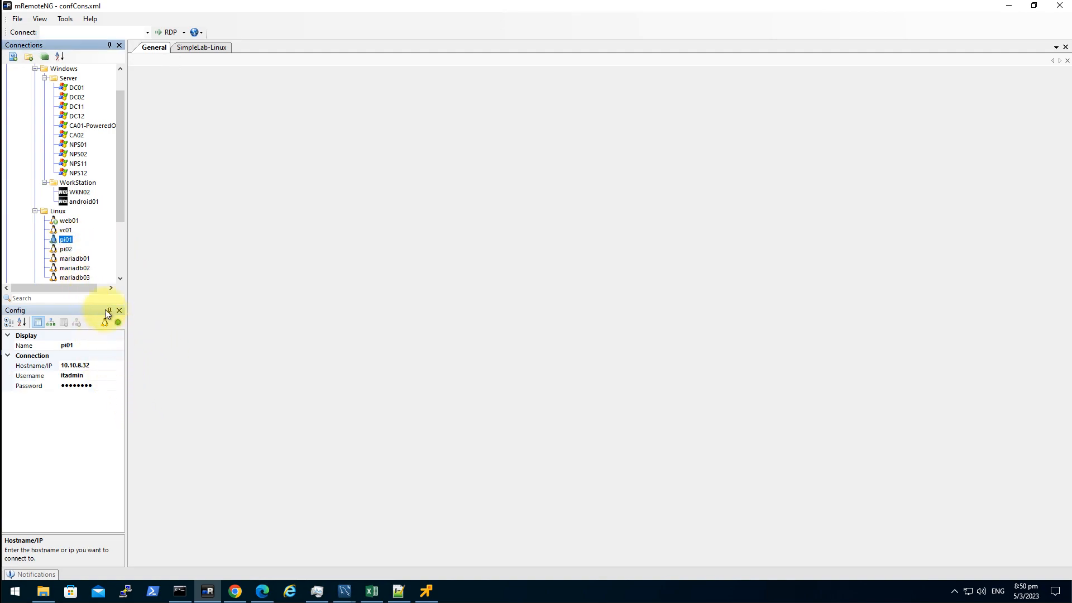
double_click(66, 240)
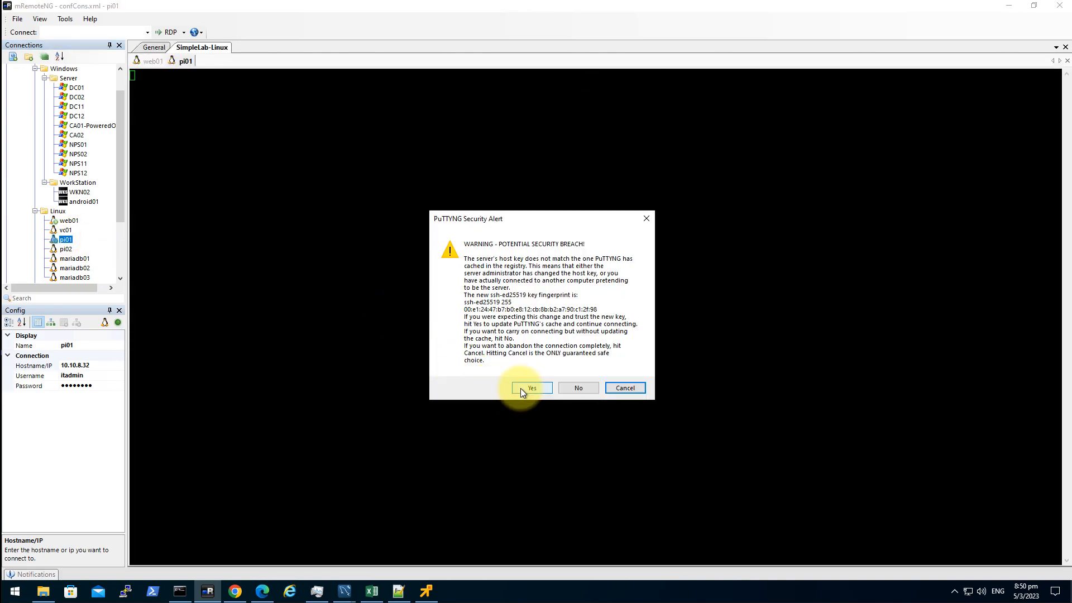
left_click(530, 387)
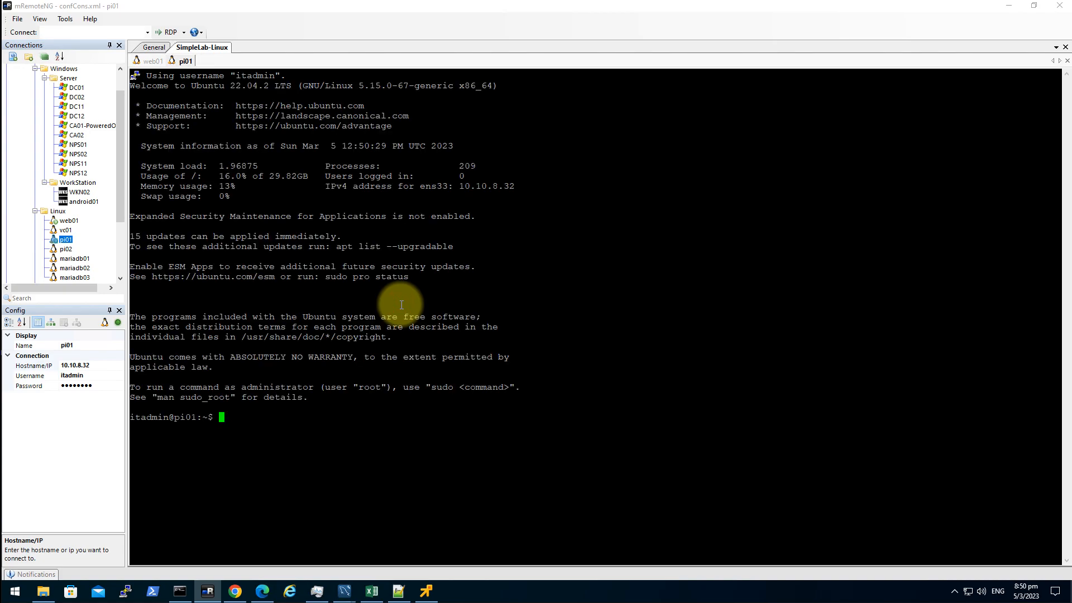
- Become root with sudo -i and run apt update on pi01
type("sudo -i")
key("Return")
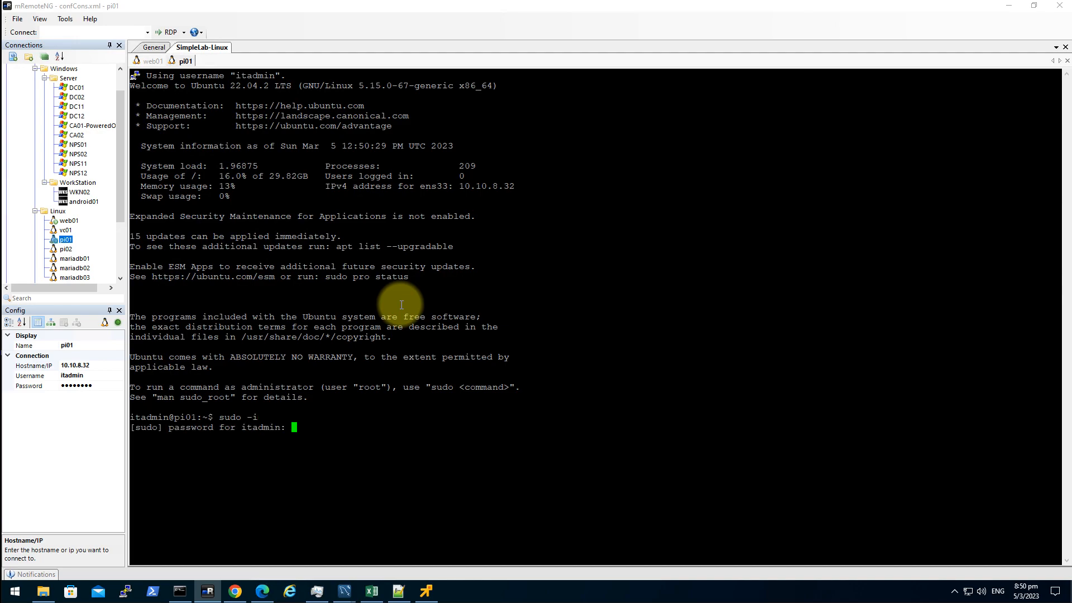
key("Return")
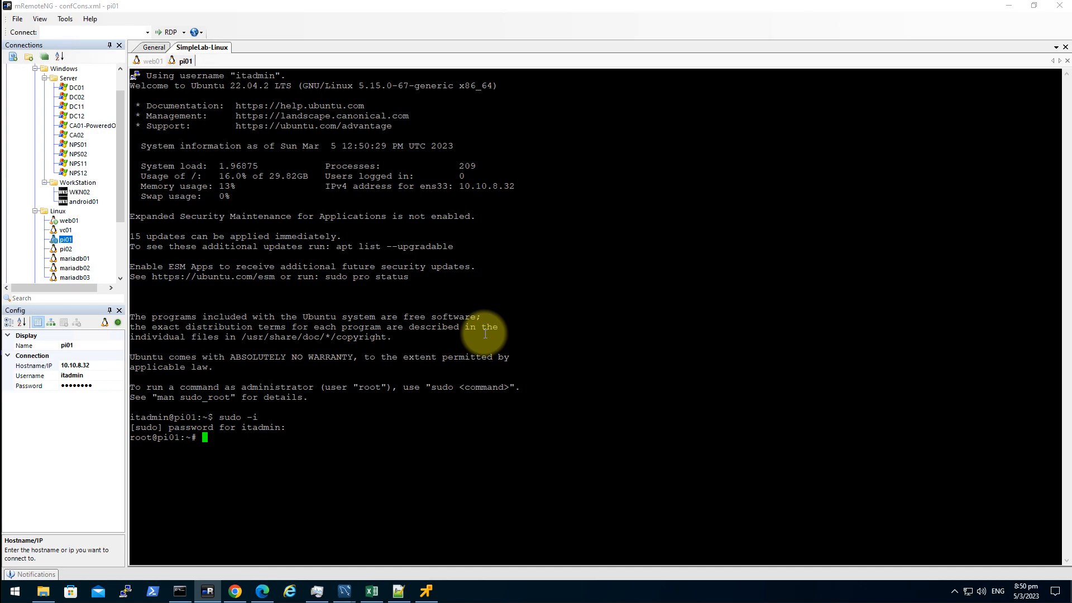
type("apt update")
key("Return")
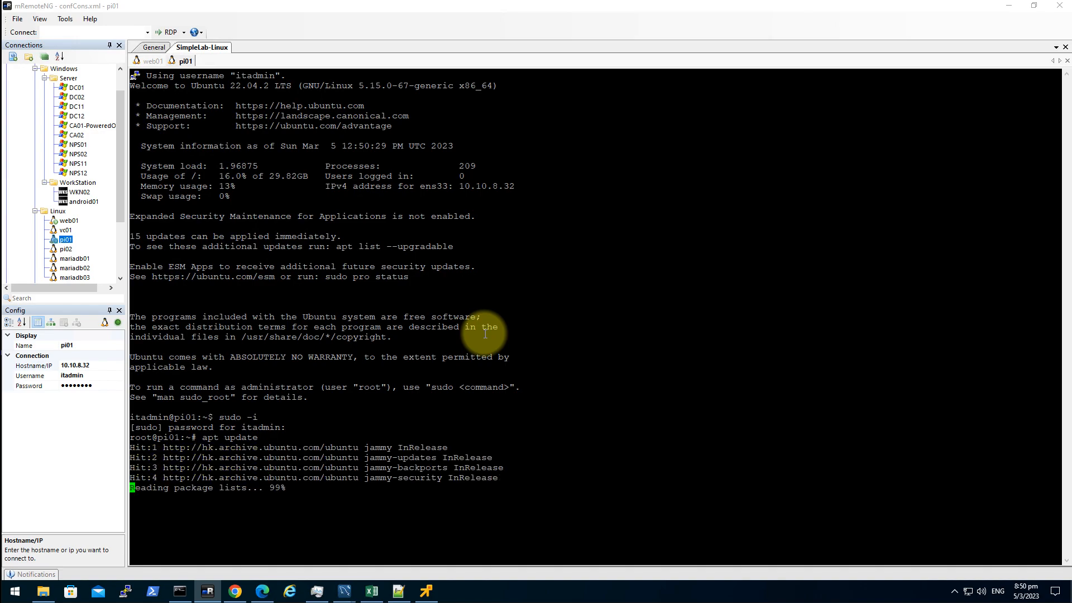
- Run apt upgrade -y on pi01
type("ap")
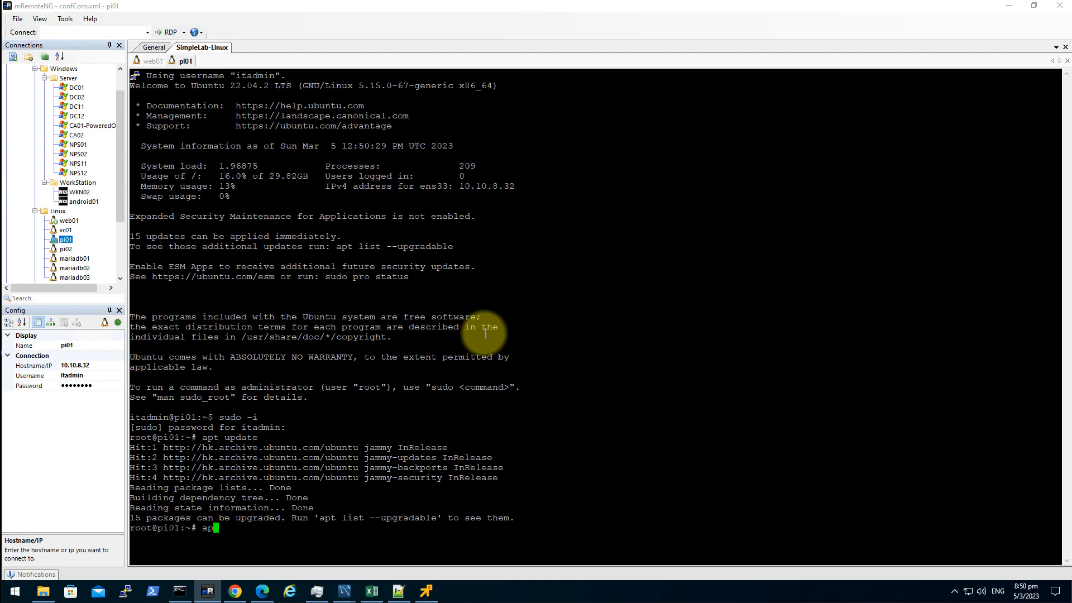
type("t upgrade")
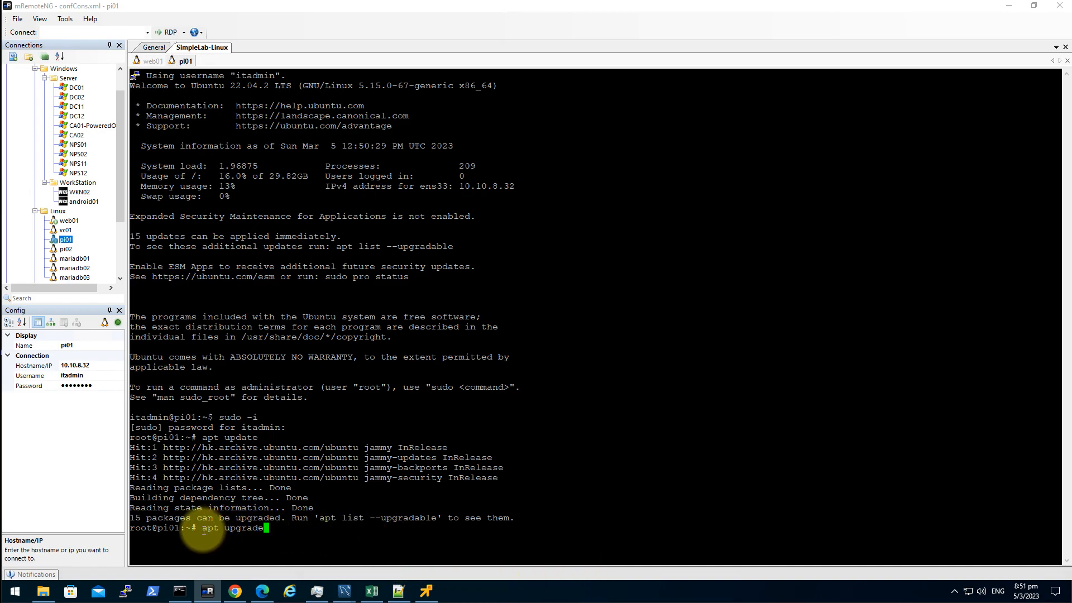
left_click(366, 529)
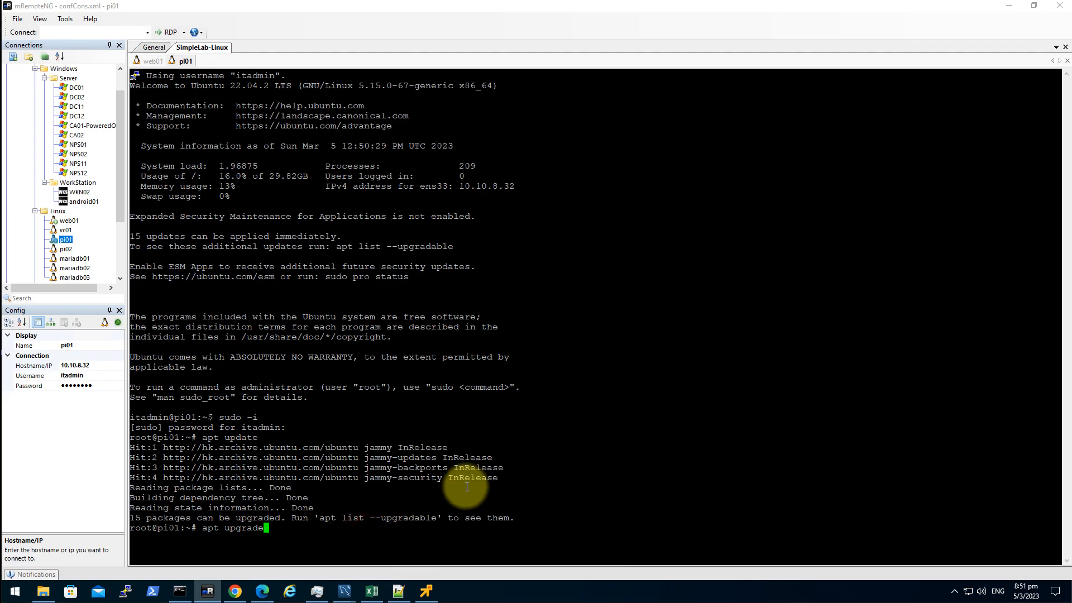
type("-y")
key("Return")
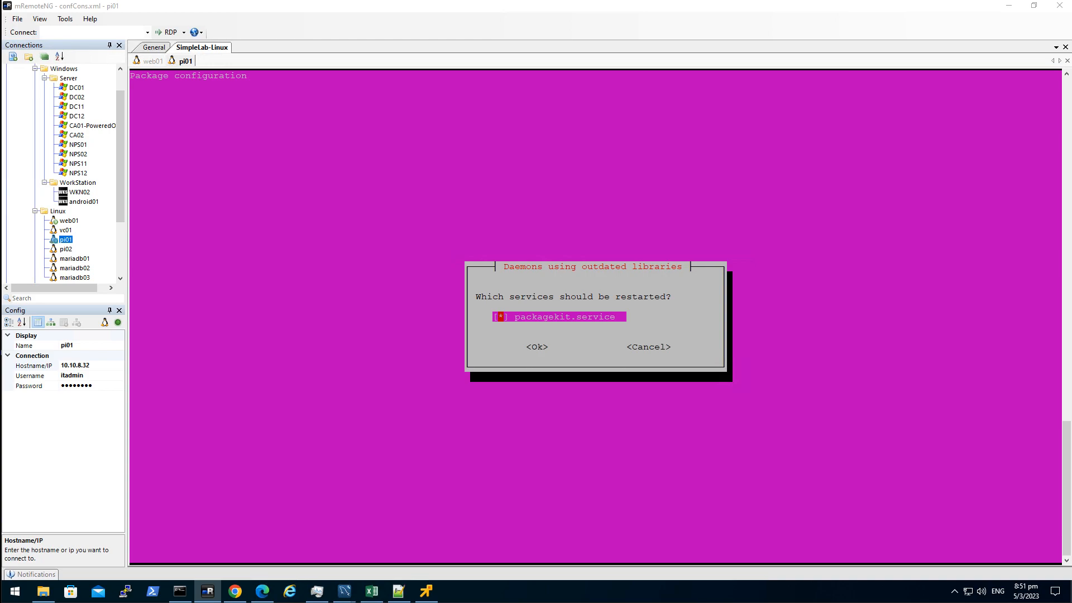
- Approve restarting packagekit.service in the needrestart prompt, then switch to the browser
left_click(707, 234)
key("Tab")
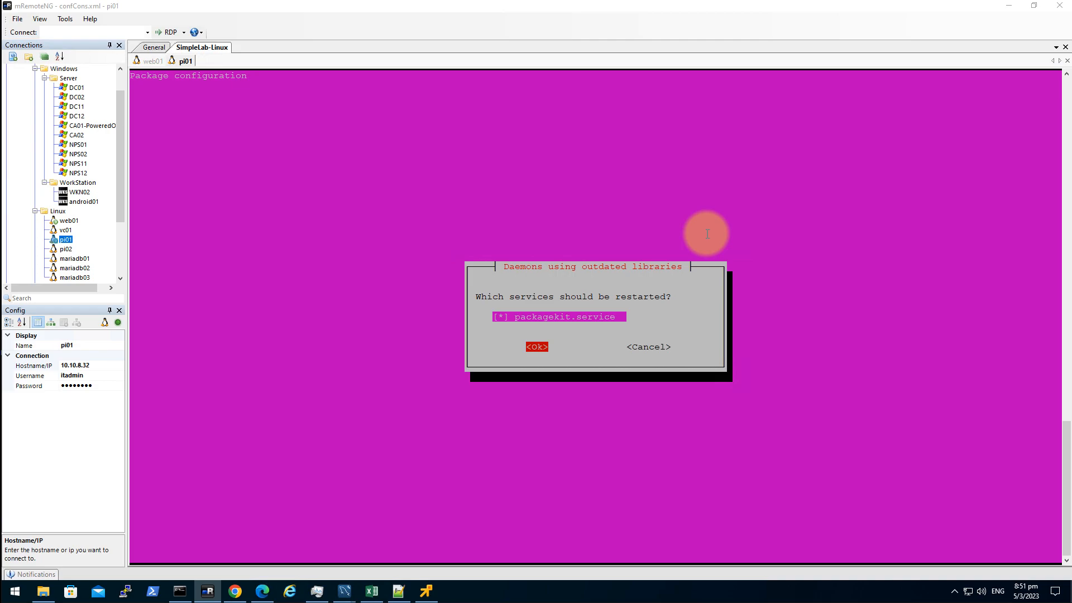
key("Return")
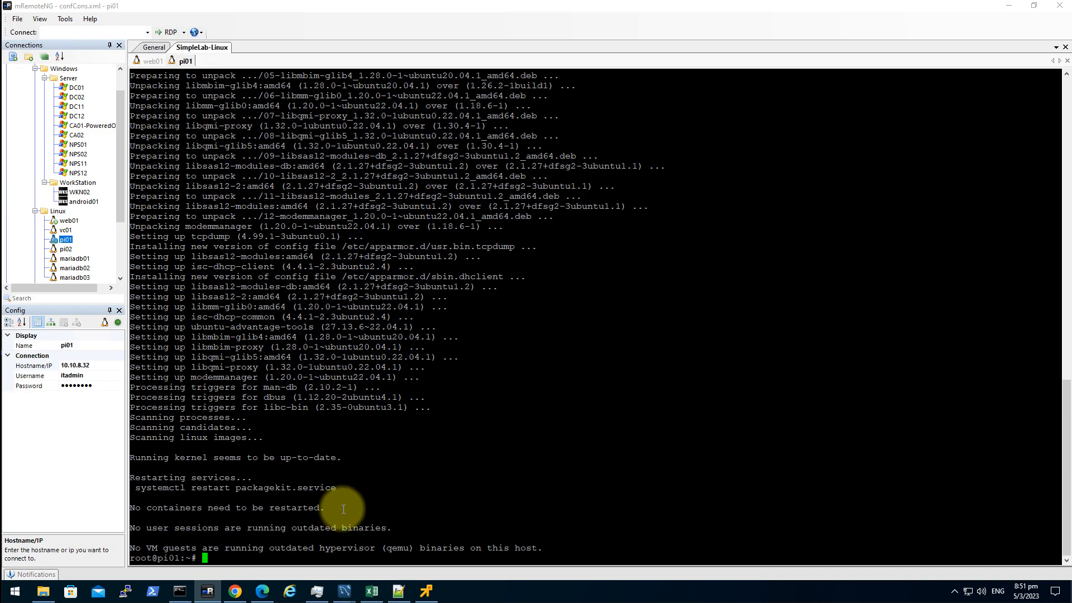
left_click(230, 590)
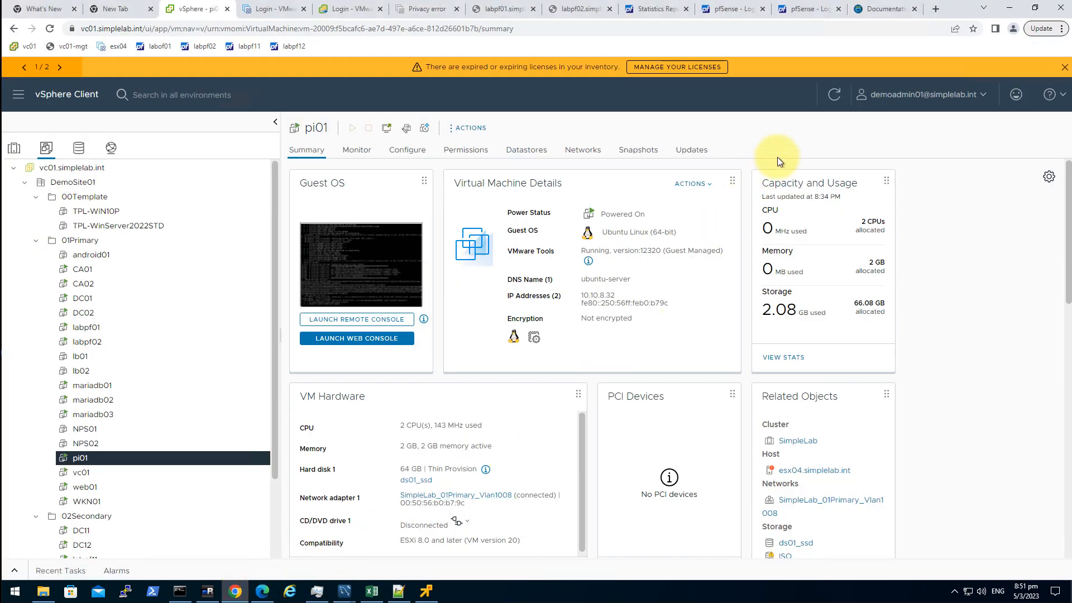
- Save the PDF version of the documentation as privacyidea.pdf in Downloads
left_click(872, 10)
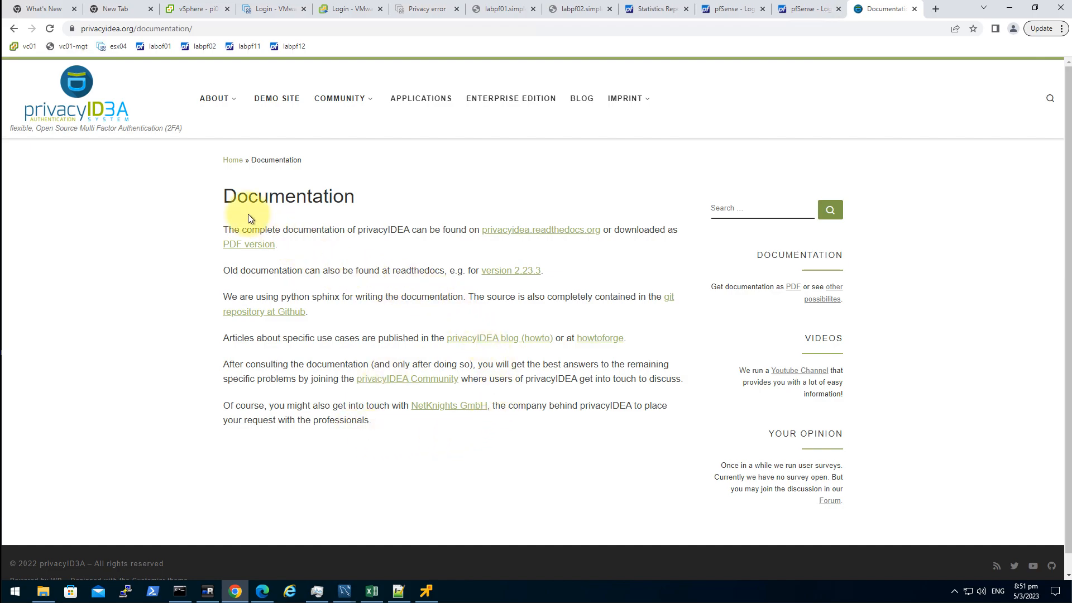
left_click_drag(384, 392, 146, 210)
left_click(458, 479)
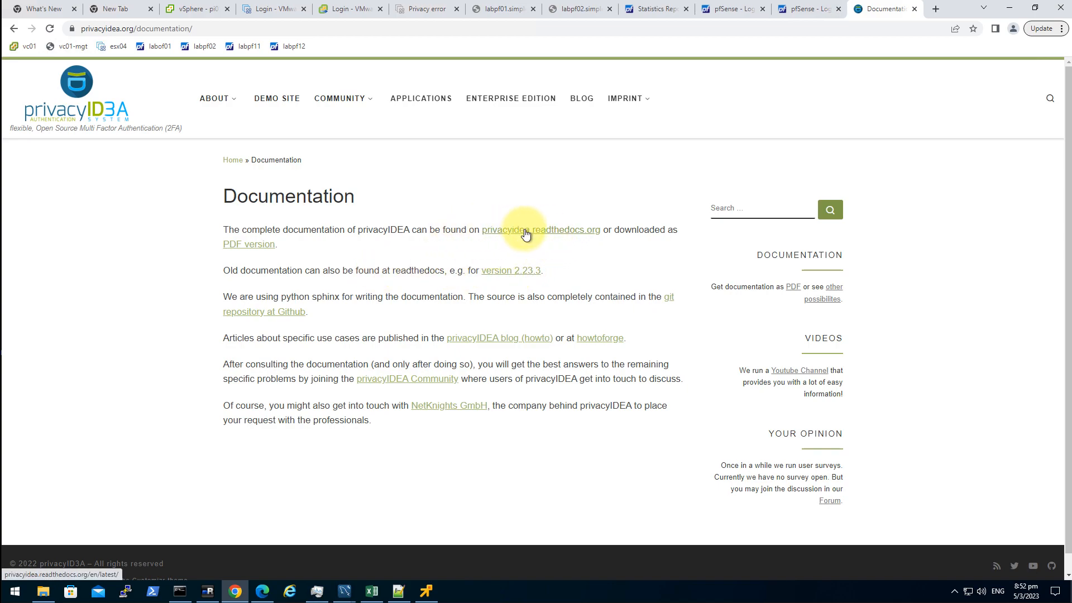
right_click(256, 249)
left_click(316, 297)
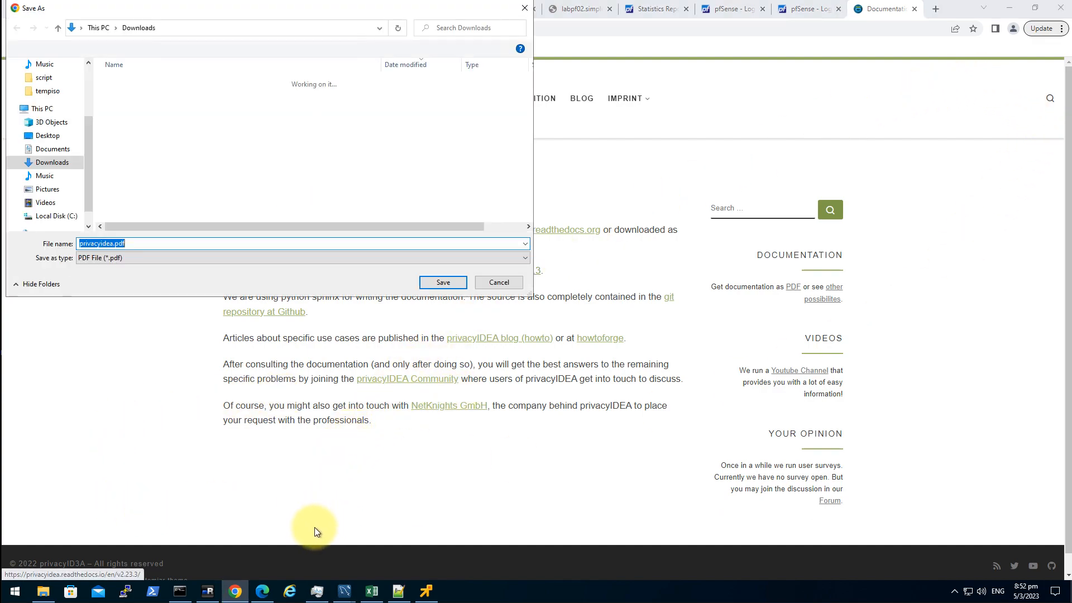
scroll(59, 149, "down", 1)
left_click(431, 281)
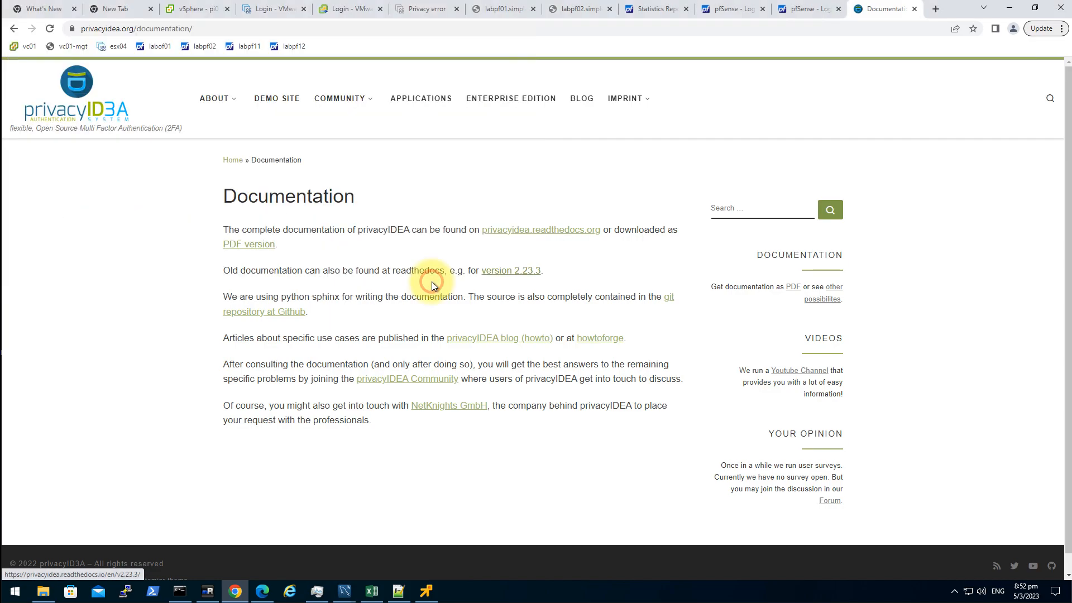
- Open the downloaded privacyidea.pdf, then return to the Documentation page
left_click(85, 567)
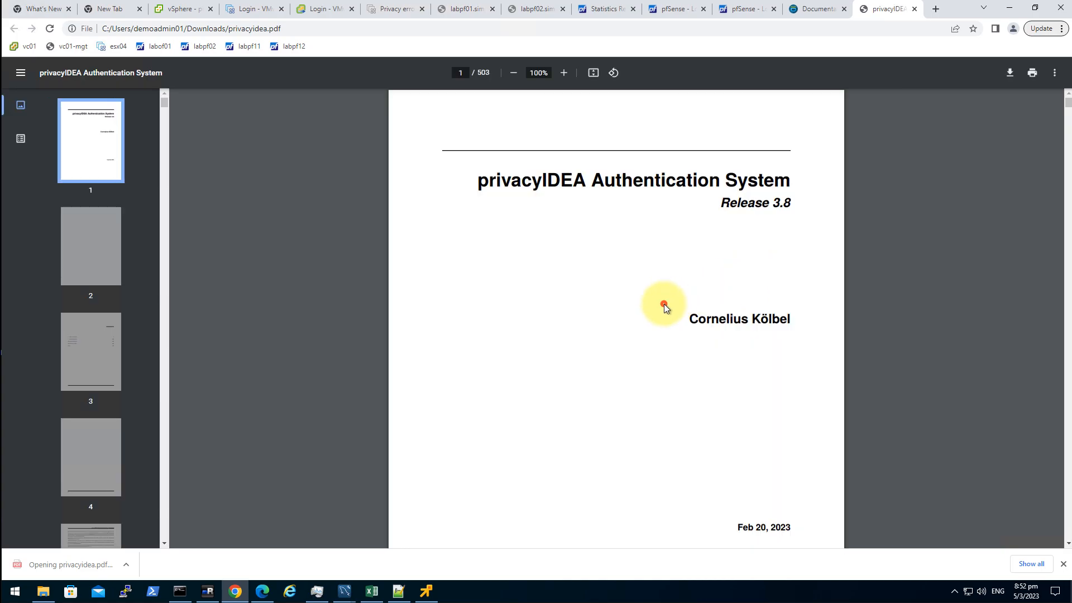
scroll(701, 310, "down", 2)
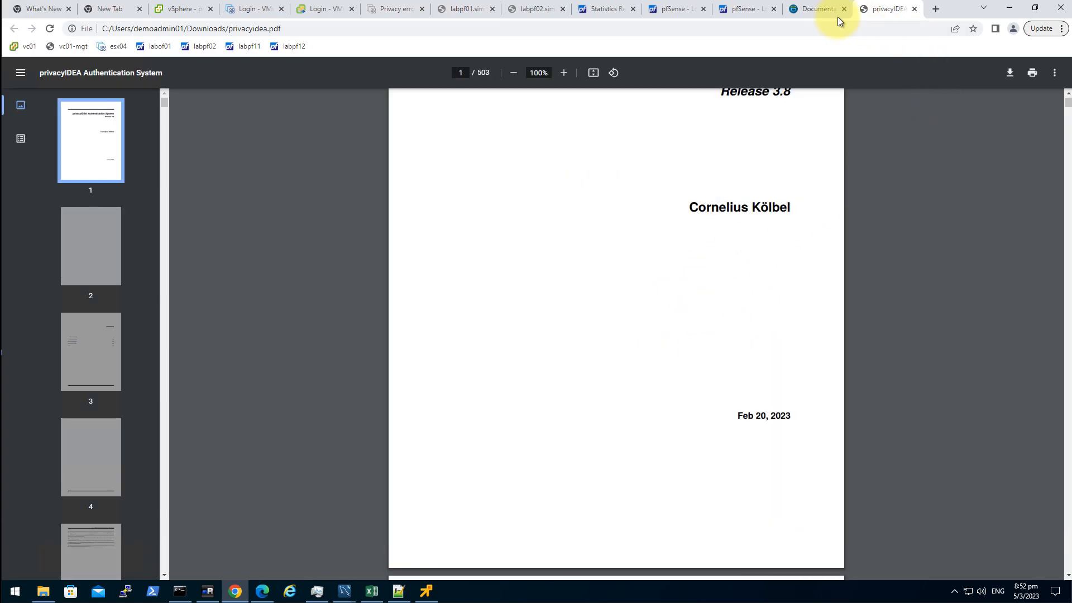
left_click(816, 10)
- Open the privacyidea.readthedocs.org documentation in a new tab
left_click(571, 230)
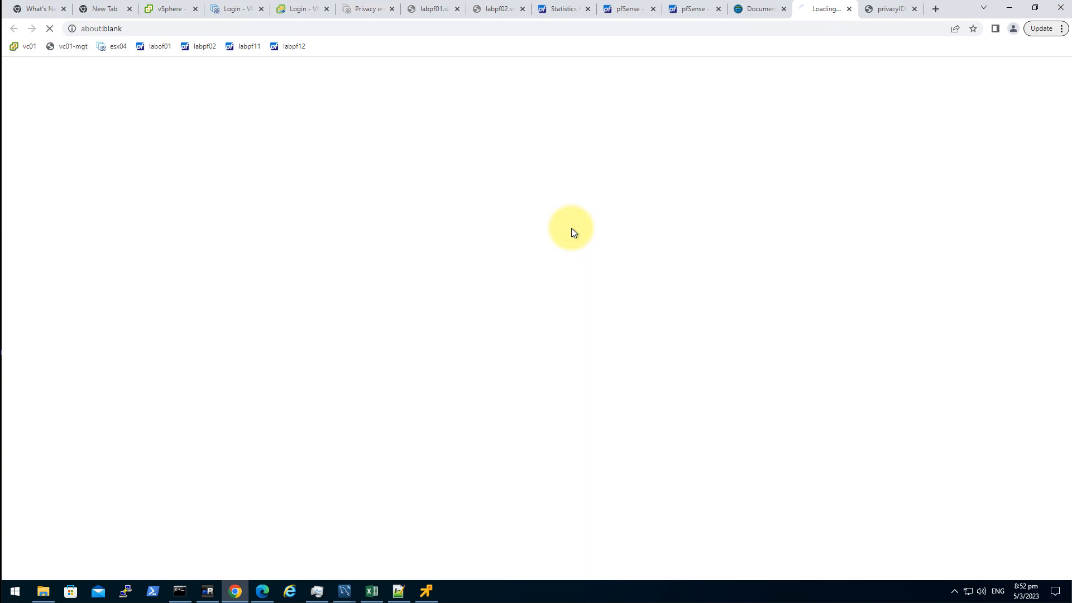
left_click(885, 11)
left_click(817, 11)
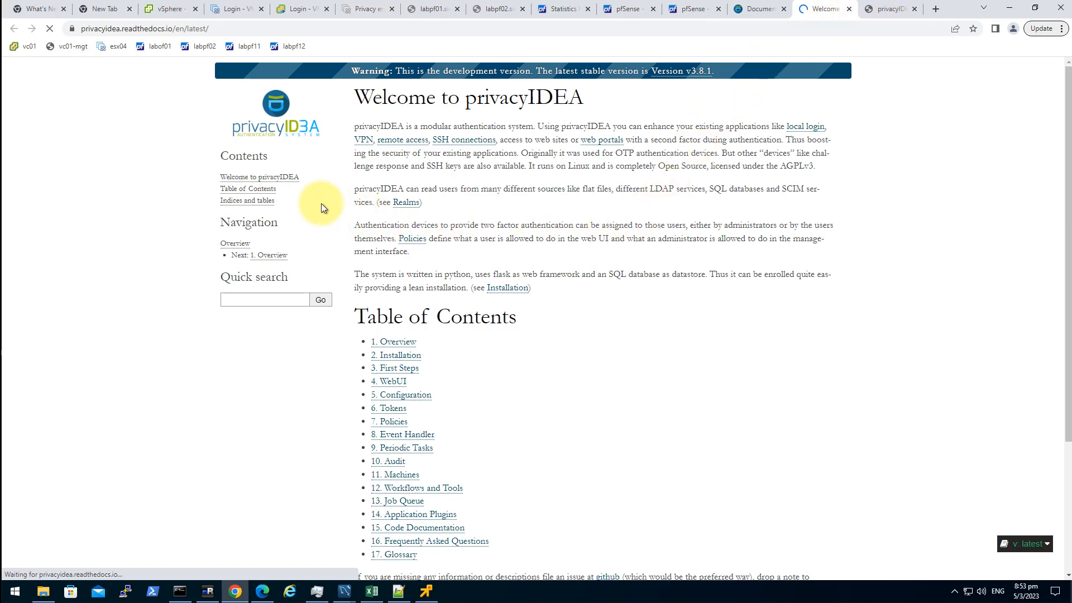
- Compare the readthedocs address with the PDF file path, then open 2. Installation
left_click(212, 28)
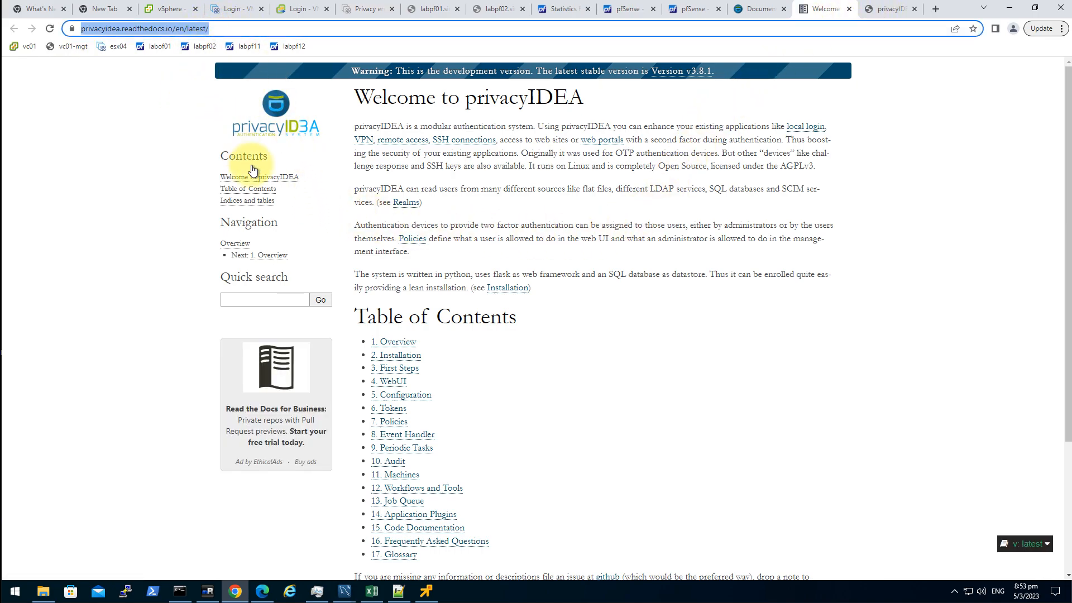
left_click(881, 11)
left_click(299, 29)
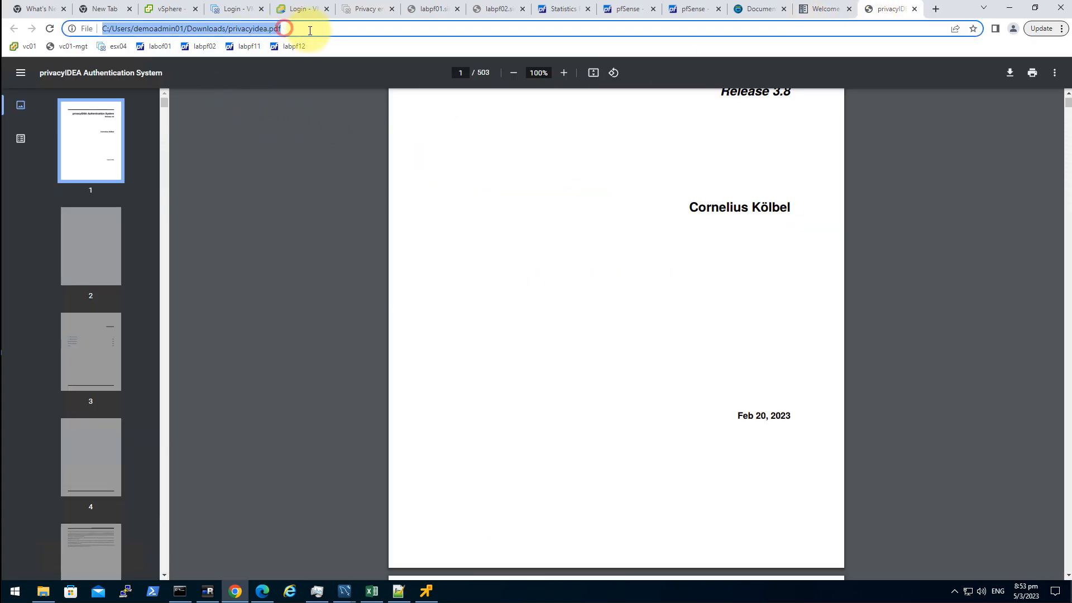
left_click(547, 201)
left_click(292, 29)
left_click(553, 247)
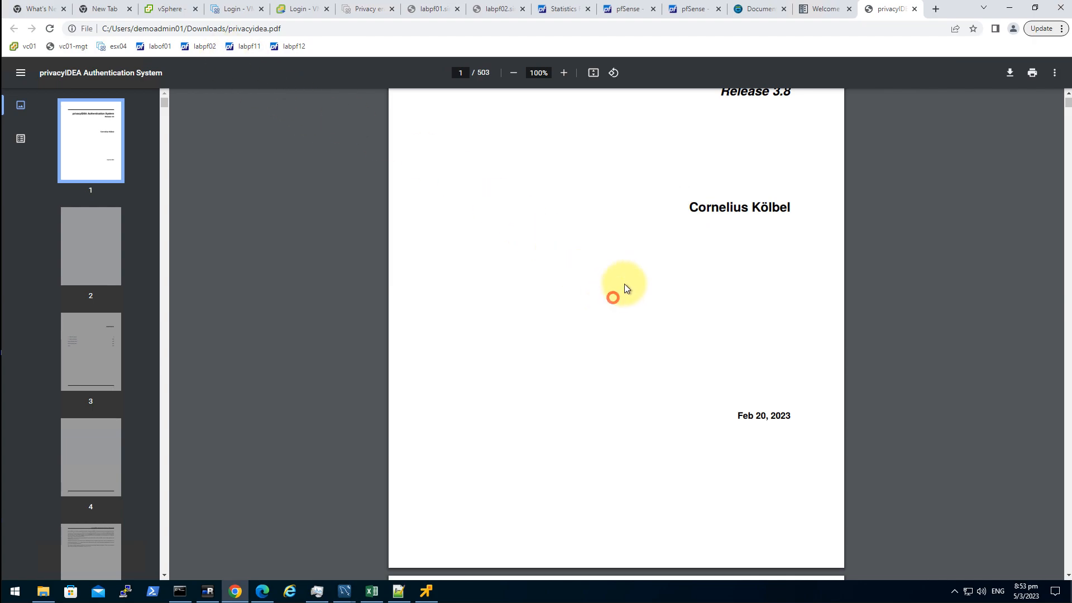
left_click(816, 10)
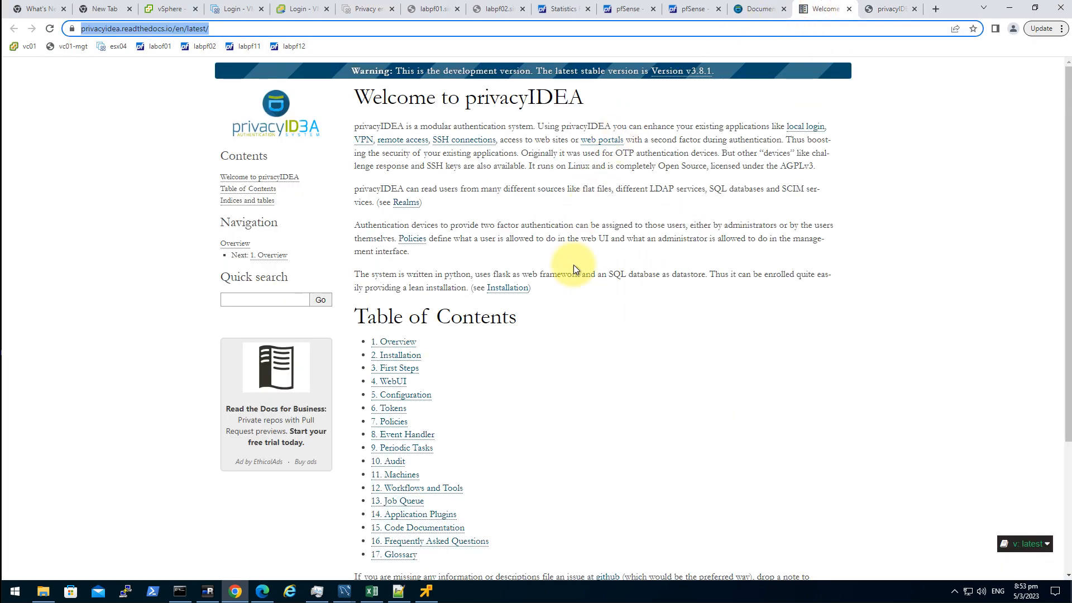
left_click(651, 380)
left_click(427, 357)
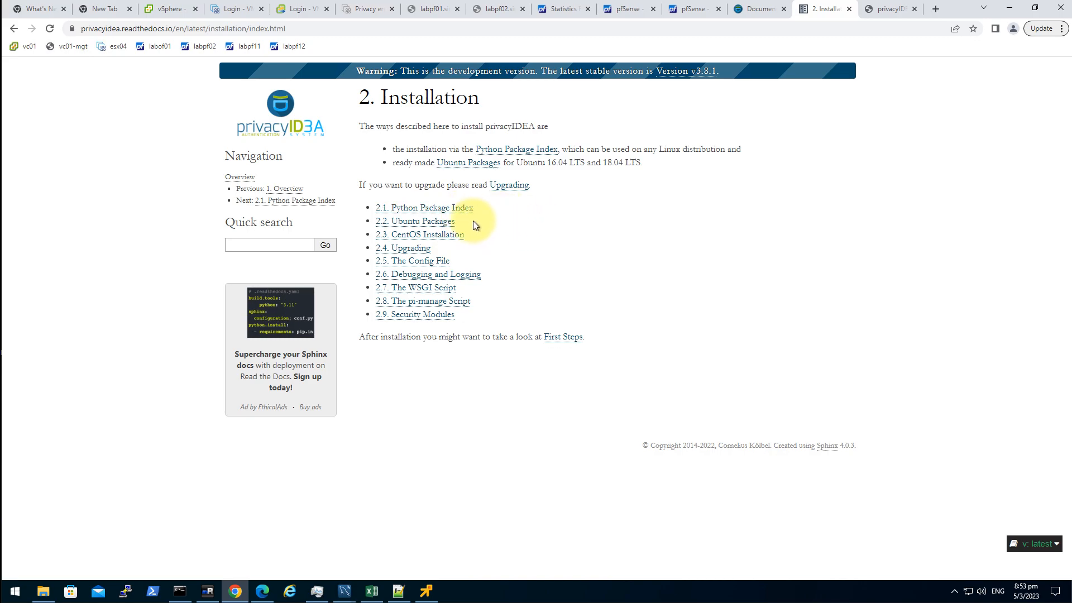
- Open 2.2. Ubuntu Packages and select the Ubuntu 22.04LTS signing key instruction
left_click(445, 226)
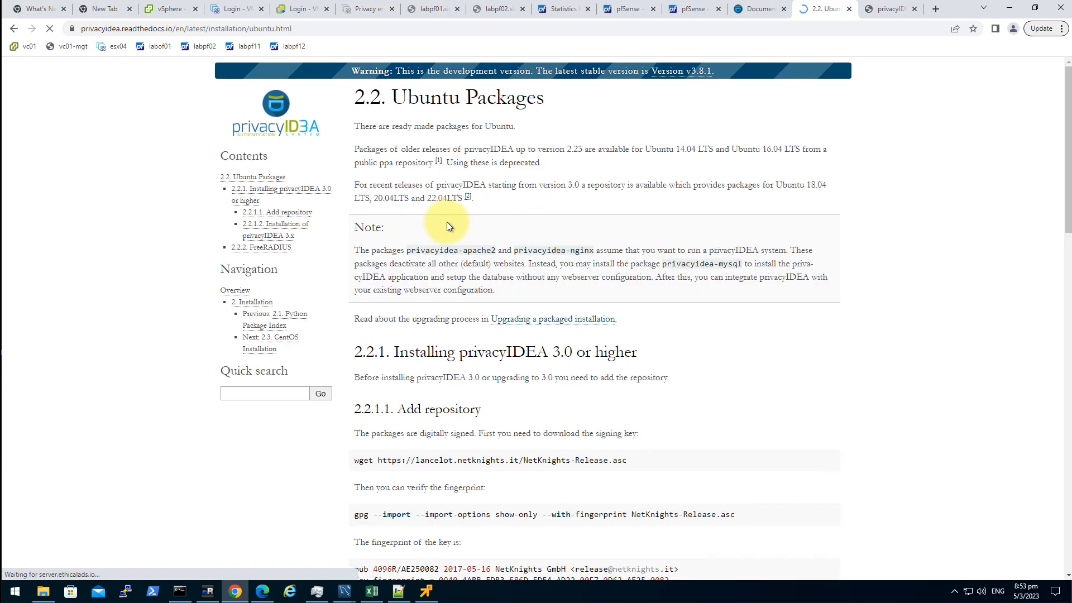
scroll(724, 461, "down", 1)
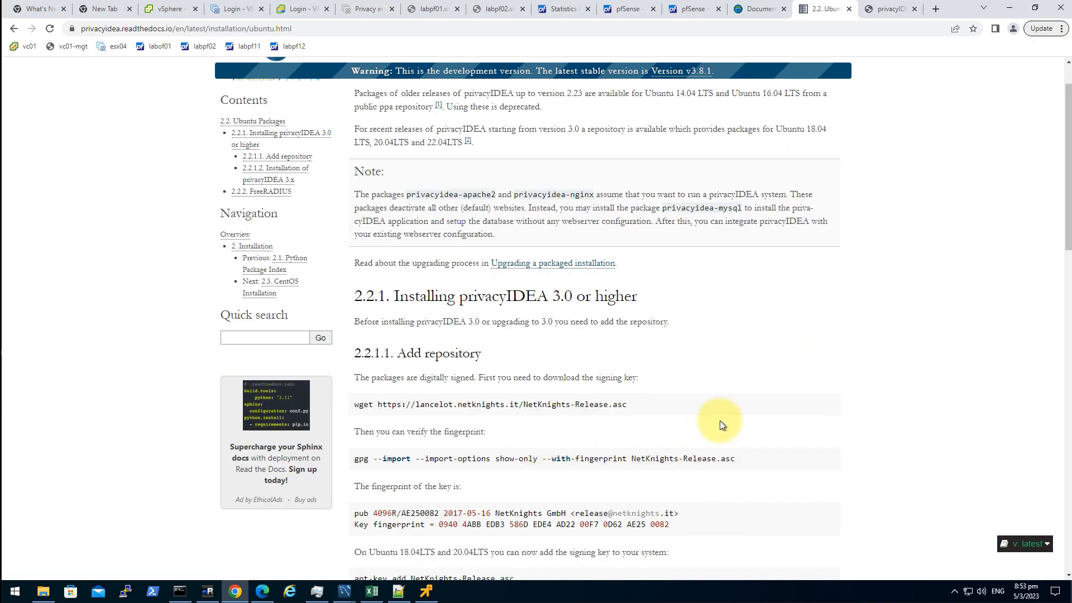
scroll(699, 428, "down", 3)
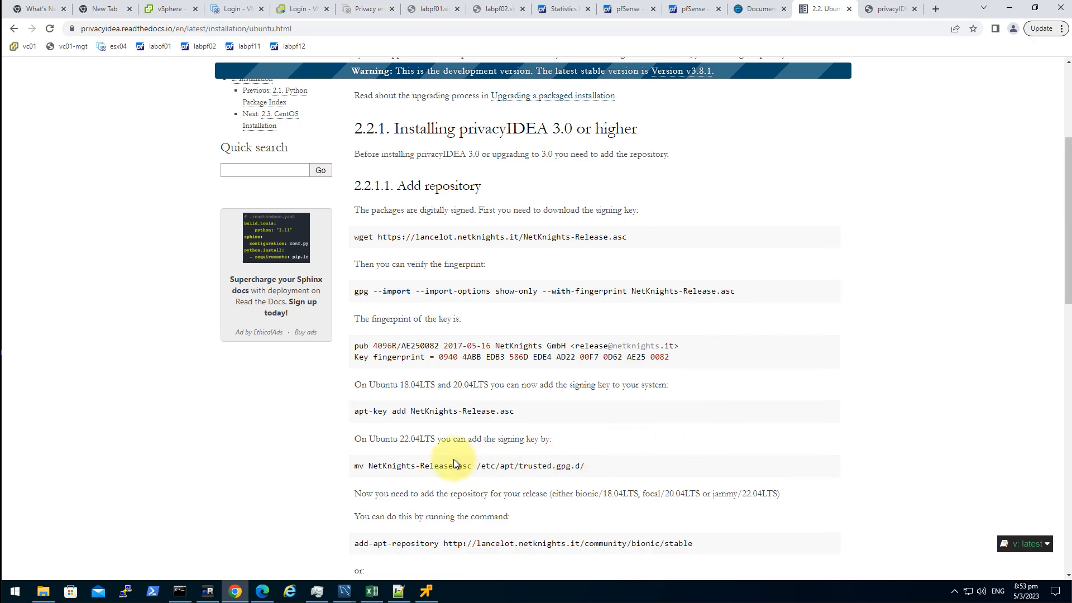
left_click_drag(350, 441, 585, 453)
left_click(587, 439)
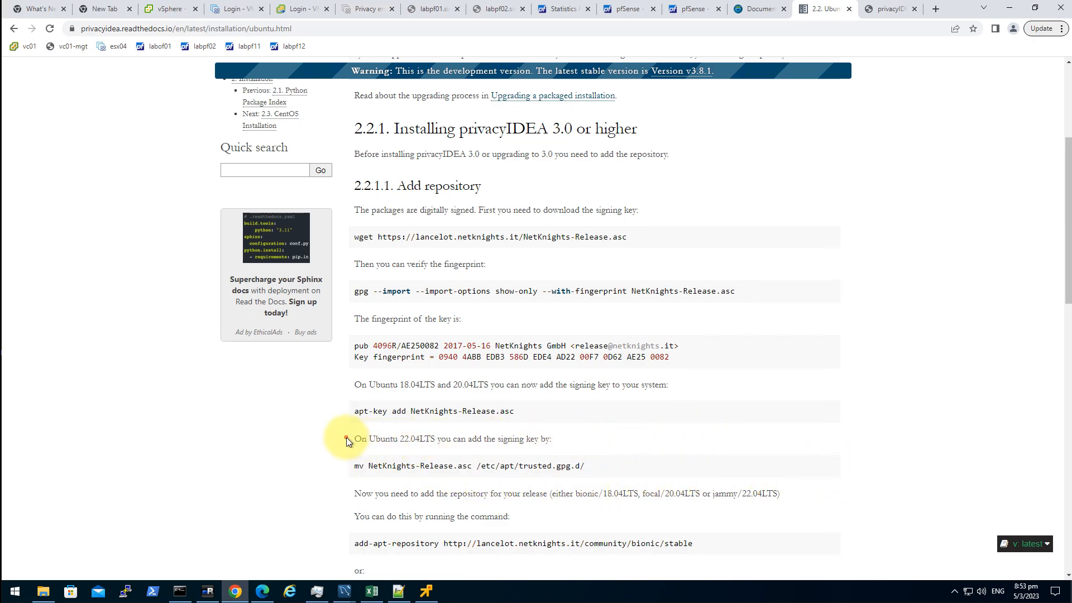
left_click_drag(346, 438, 587, 444)
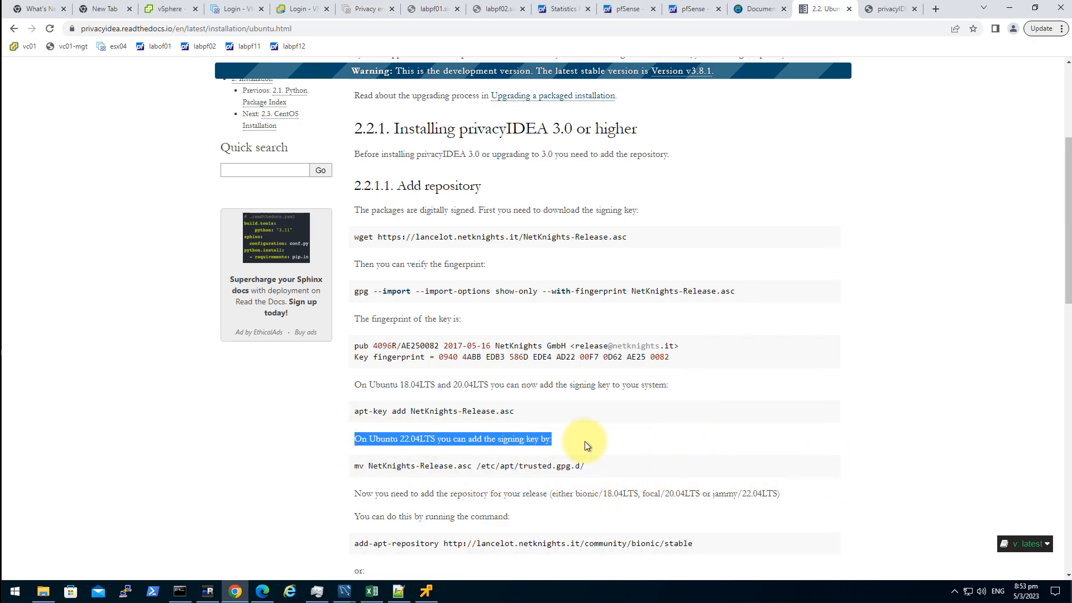
left_click(739, 443)
- Scroll to the NetKnights deb repository lines and select the focal deb line
scroll(741, 443, "down", 2)
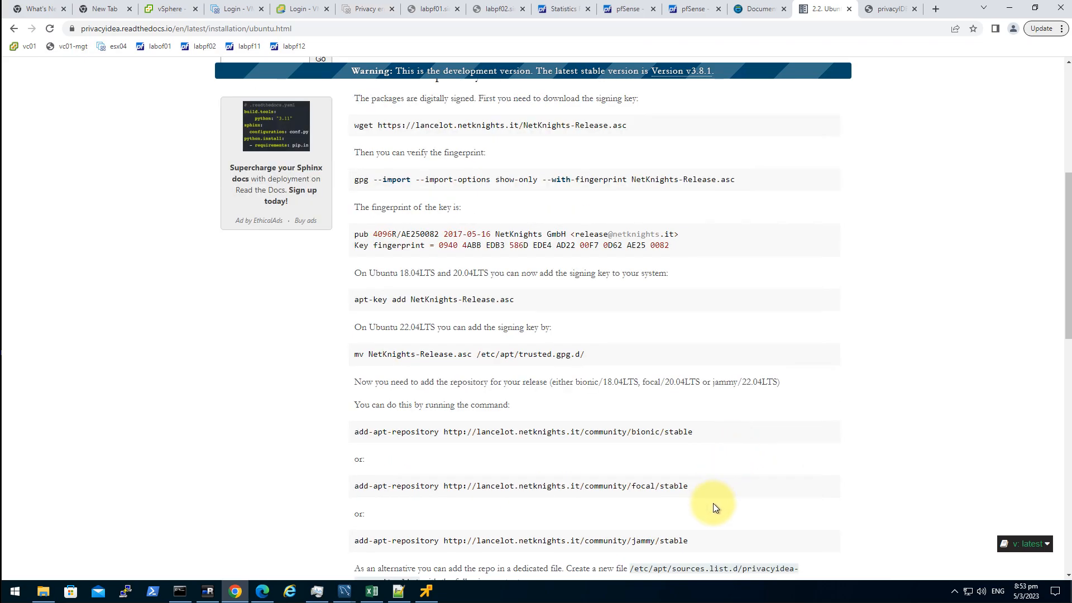
scroll(713, 502, "down", 1)
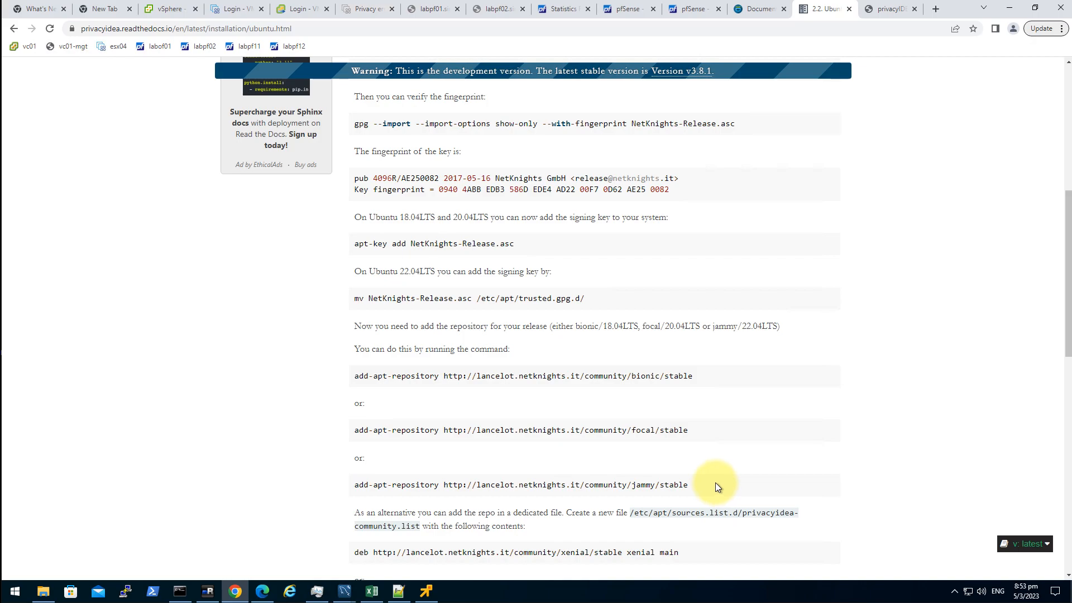
scroll(716, 484, "down", 2)
scroll(709, 475, "down", 1)
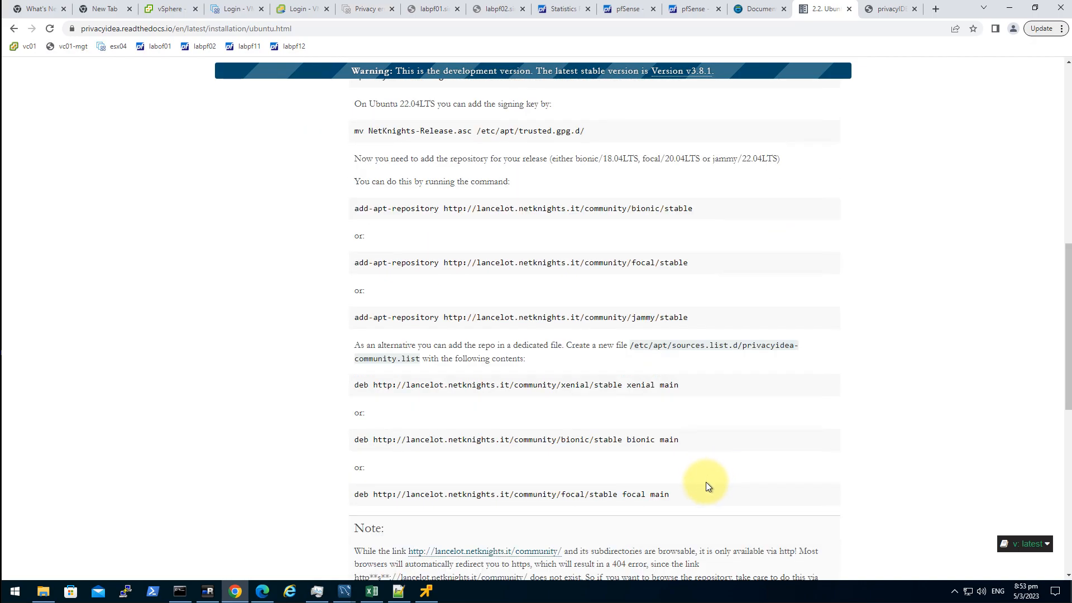
left_click_drag(709, 494, 418, 431)
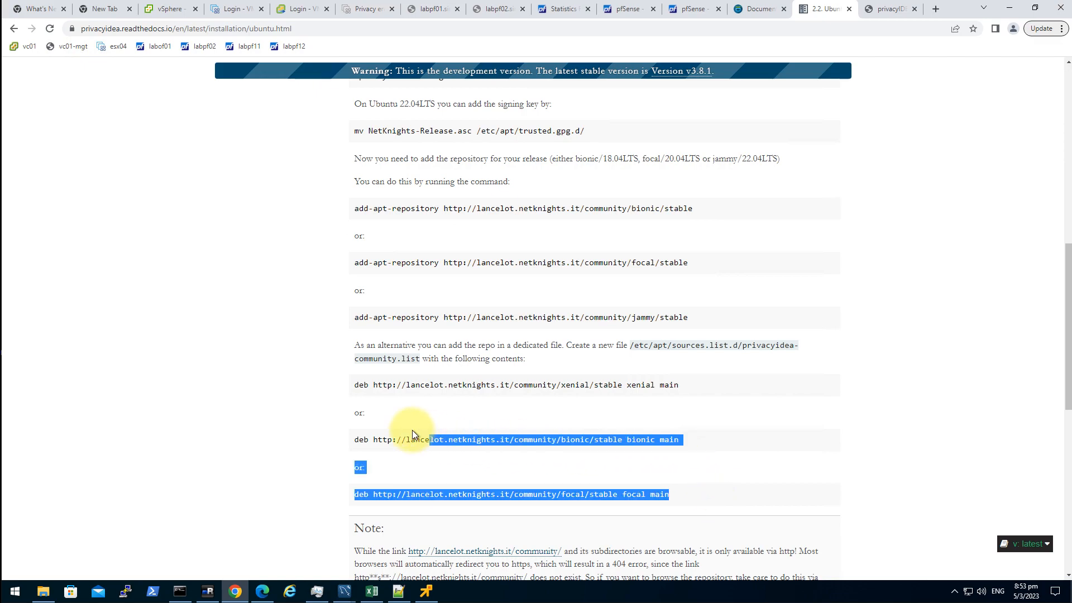
left_click_drag(357, 411, 353, 411)
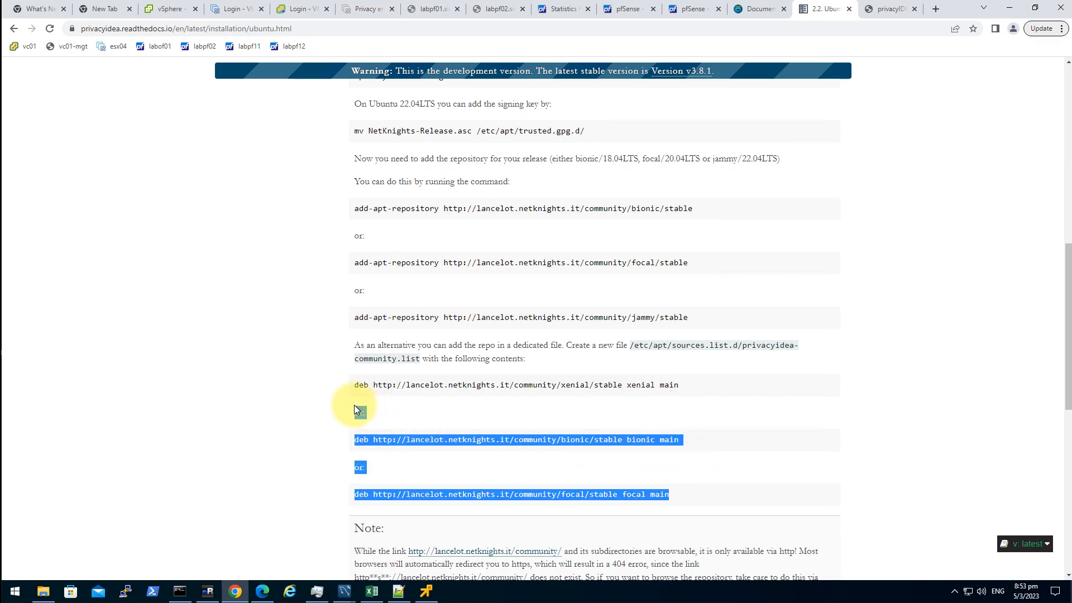
left_click(451, 418)
triple_click(697, 496)
left_click(827, 420)
scroll(873, 139, "up", 2)
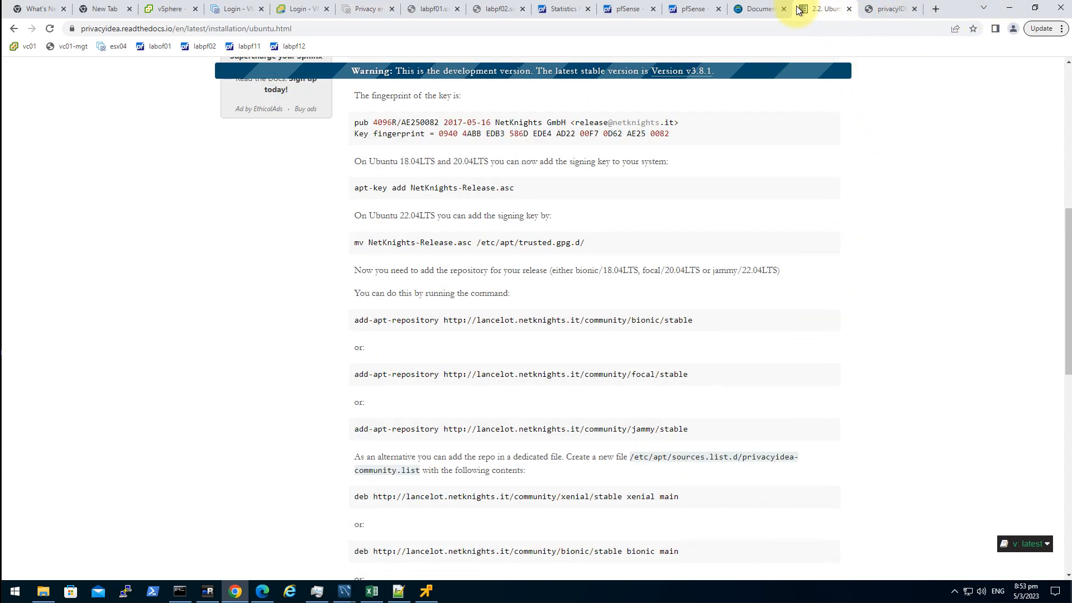
- Return to the Documentation page, then bring the mRemoteNG terminal to the front
left_click(755, 9)
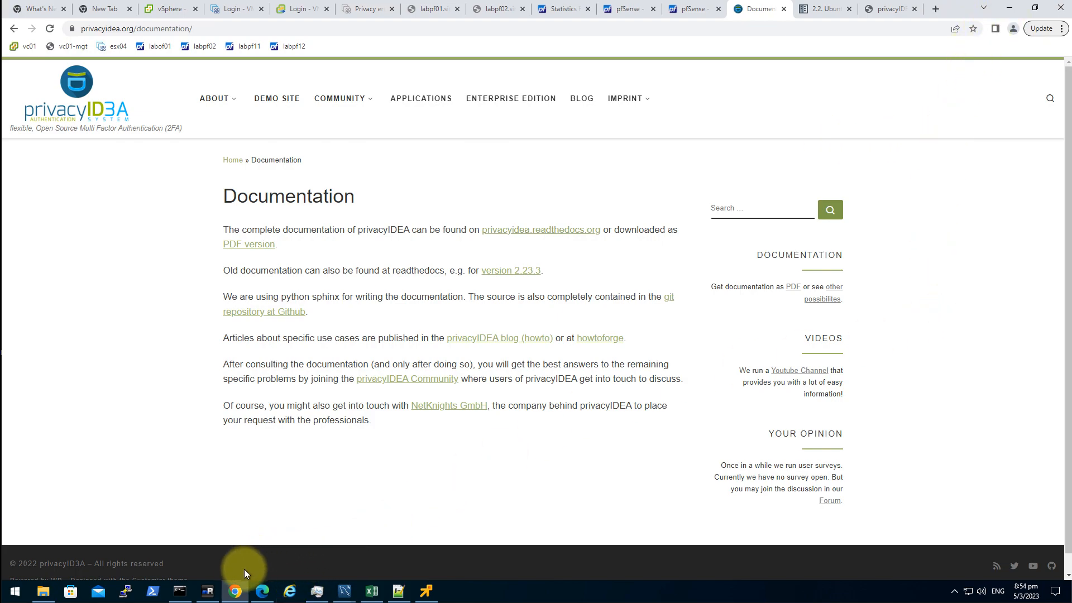
mouse_move(207, 587)
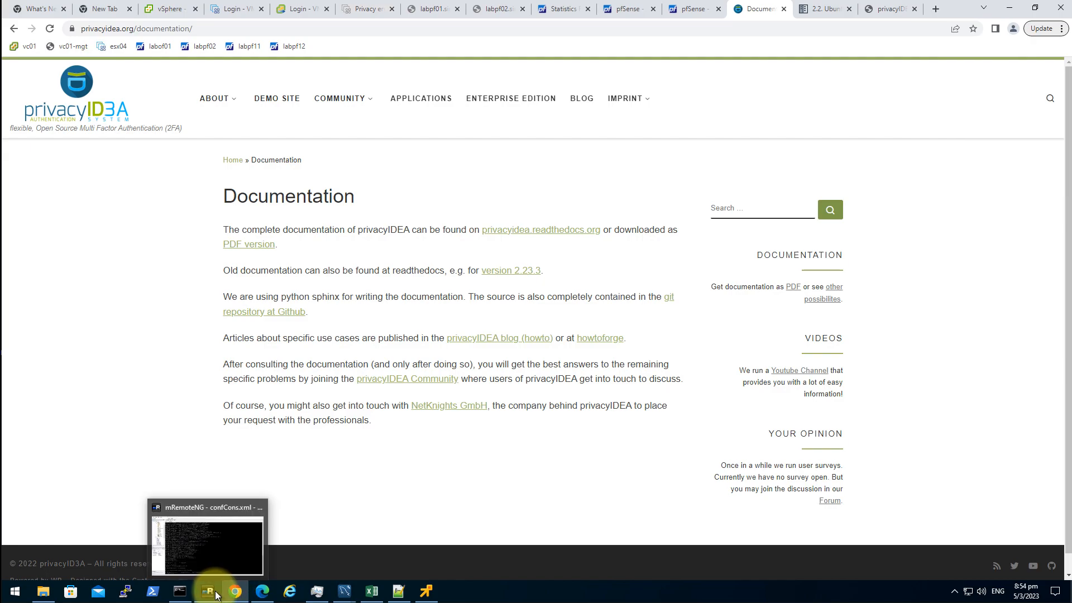
left_click(212, 558)
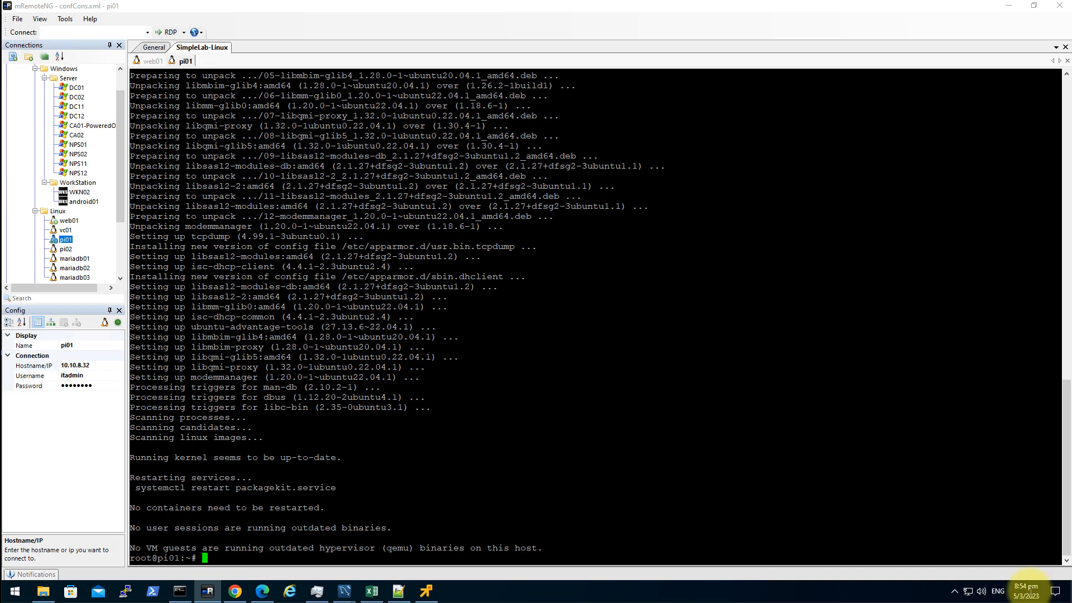
- Download and apt-key add NetKnights-Release.asc, then add the jammy stable community repository
right_click(720, 425)
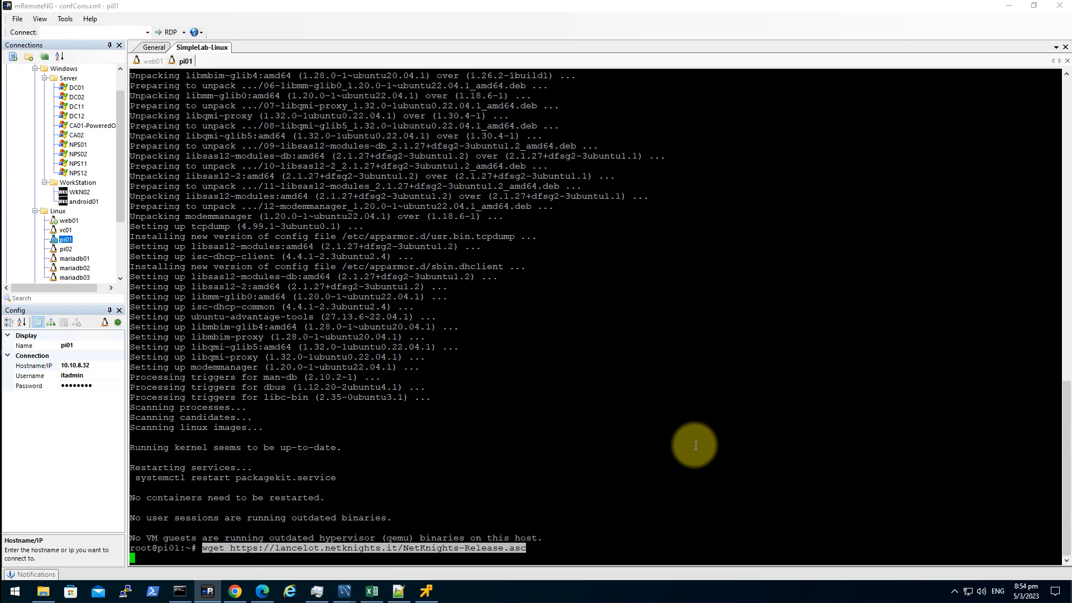
key("Return")
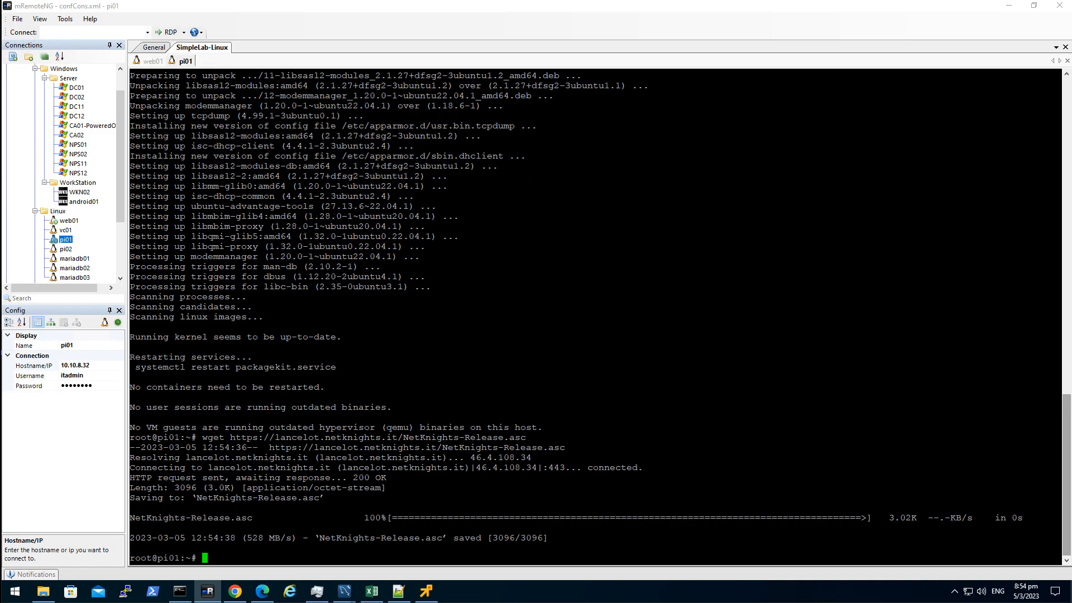
right_click(715, 430)
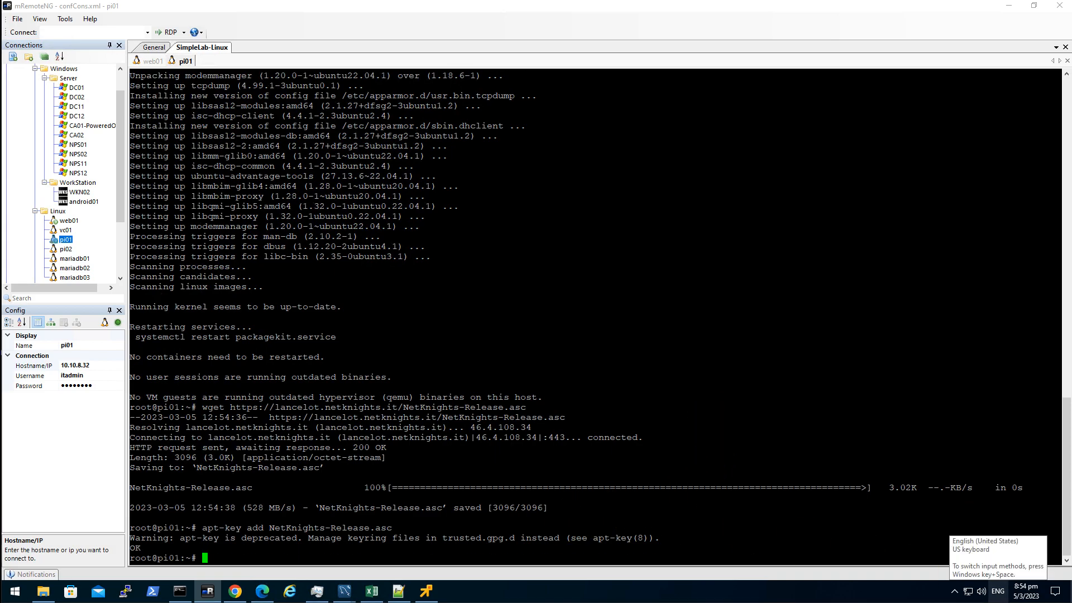
right_click(737, 387)
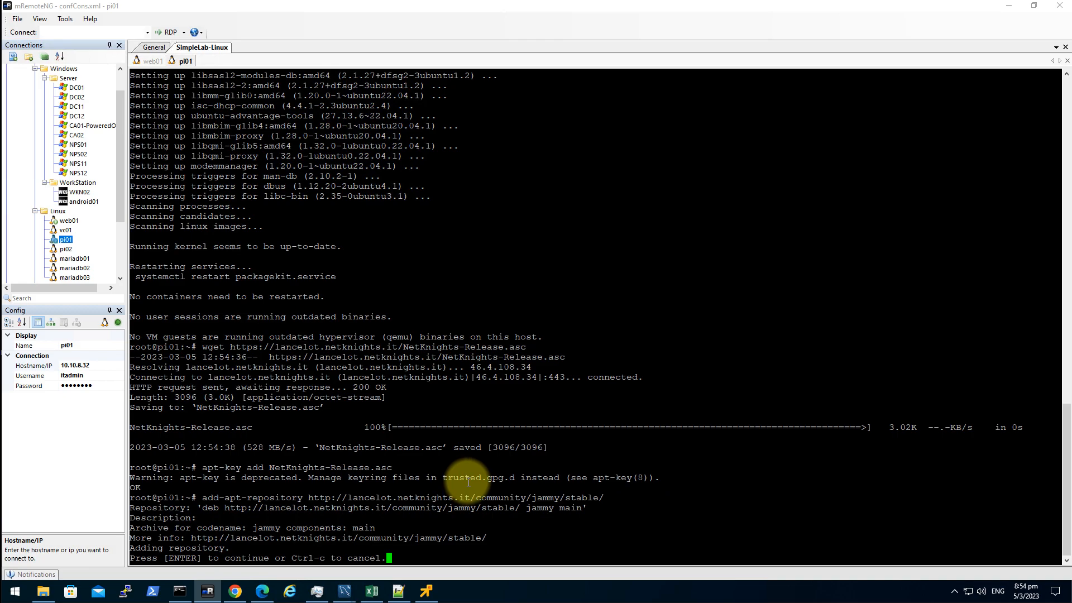
key("Return")
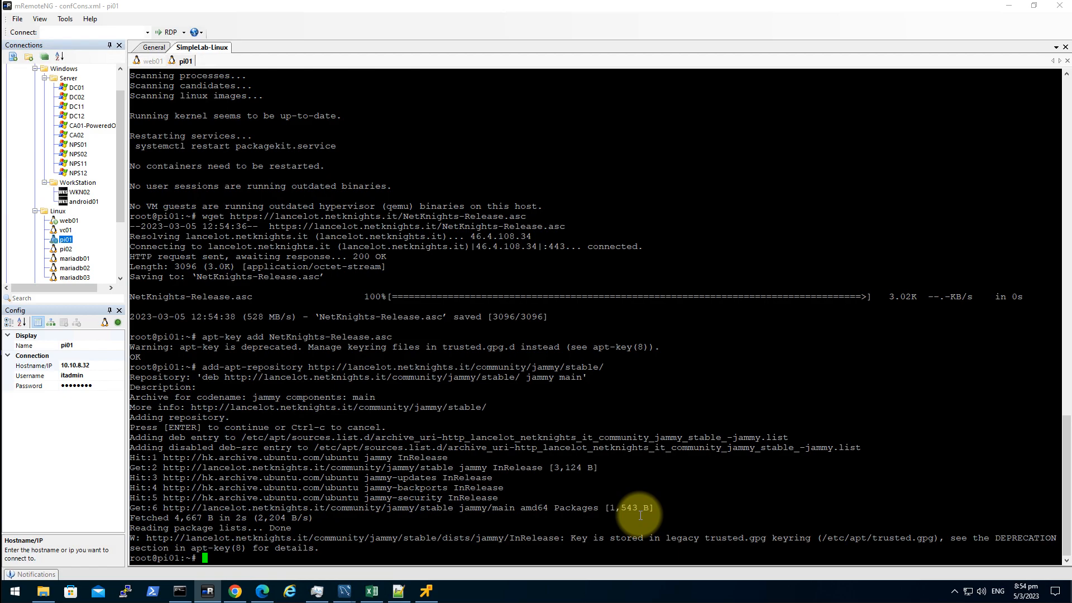
- Refresh pi01's package lists with apt update
type("apt")
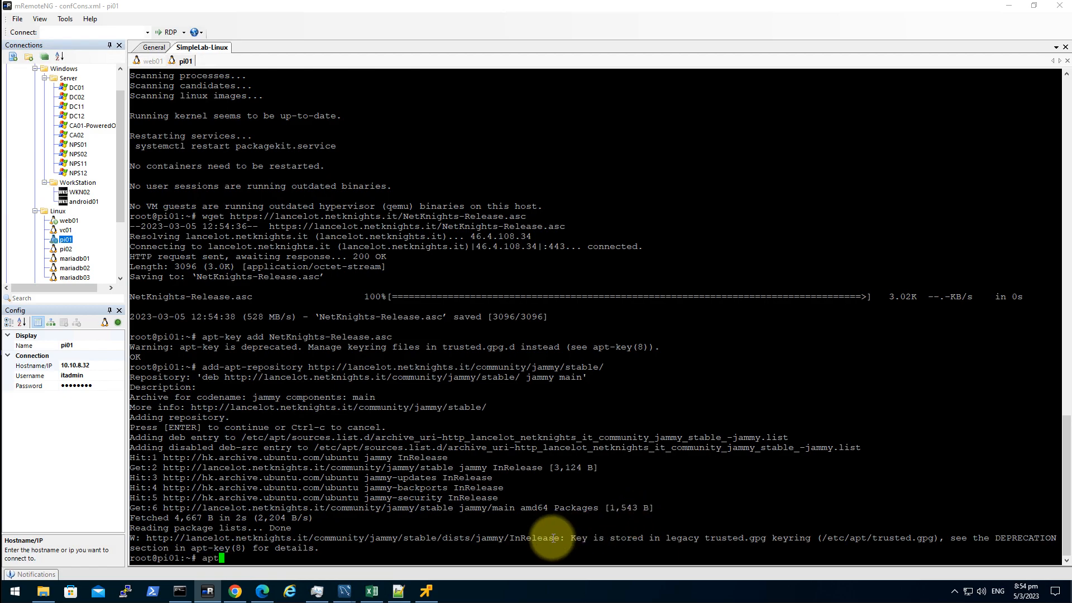
left_click_drag(317, 548, 169, 539)
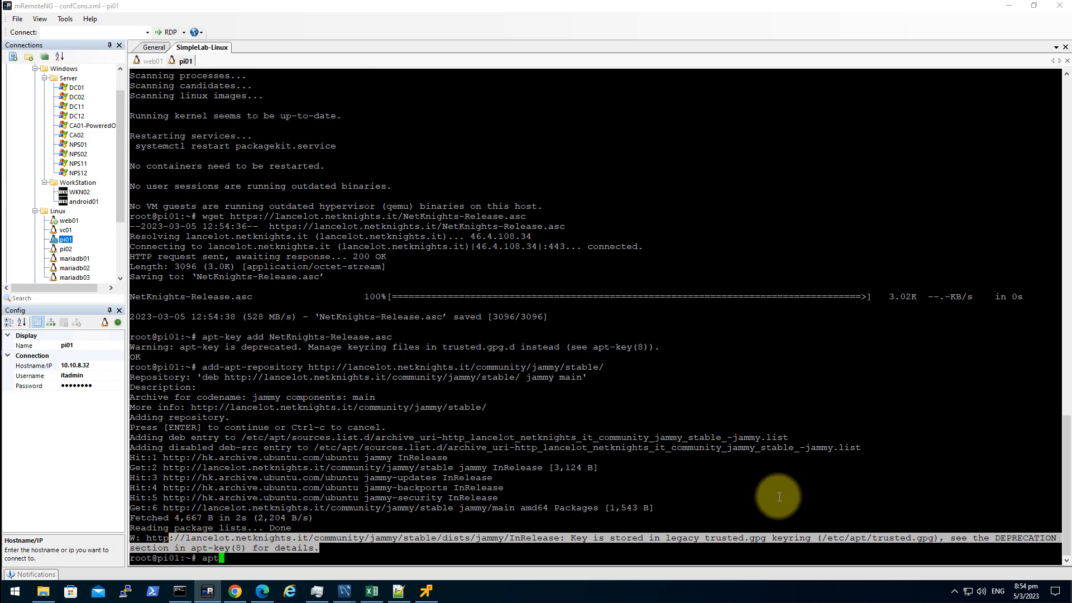
left_click(790, 485)
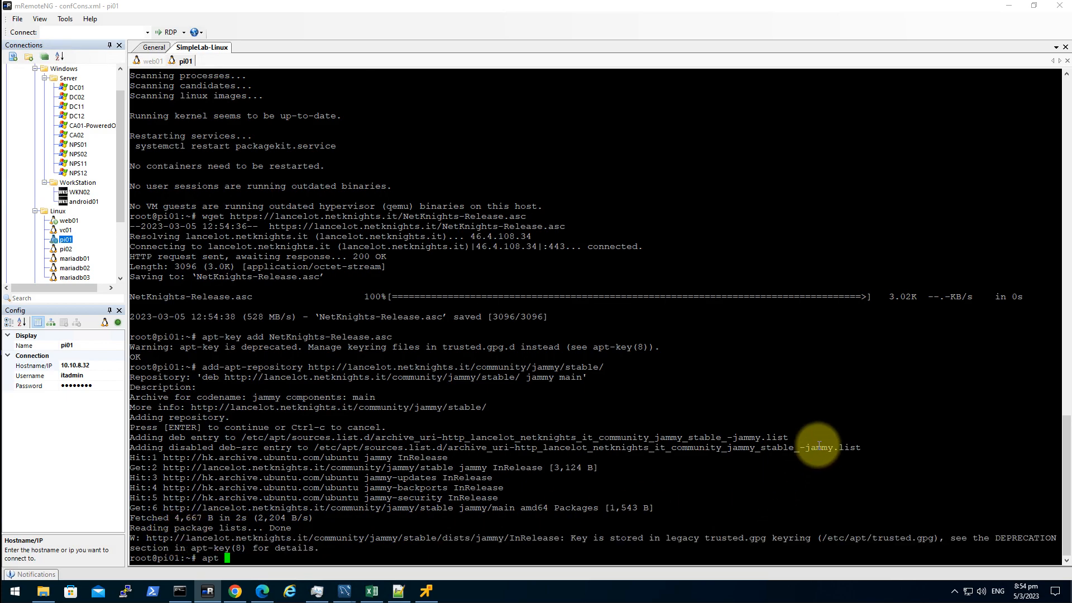
type("update")
key("Return")
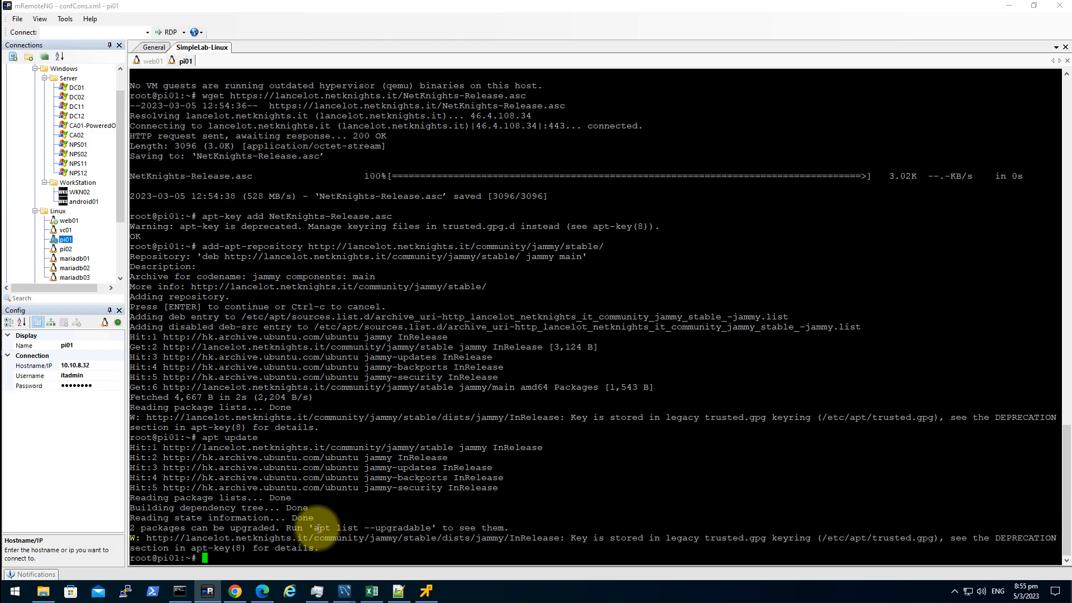
- List upgradable packages with apt list --upgradable, then run apt upgrade -y
left_click_drag(314, 528, 431, 527)
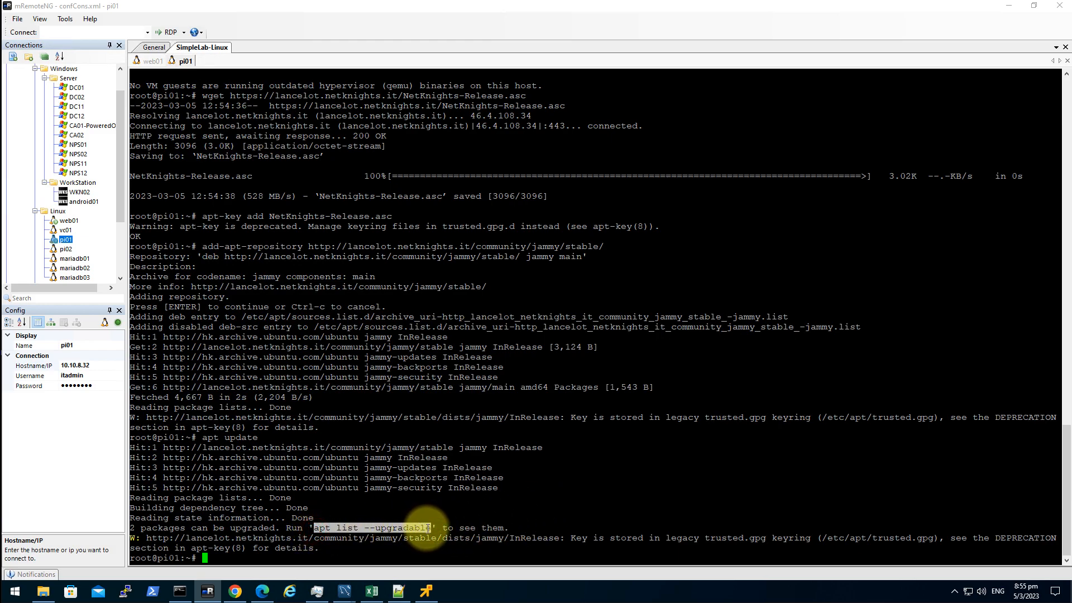
right_click(672, 502)
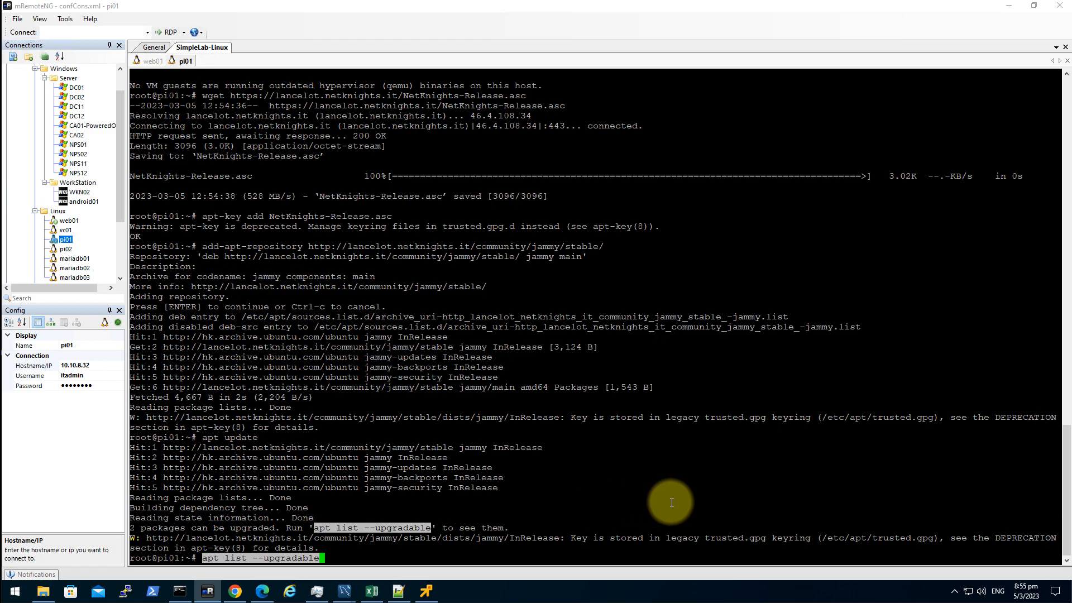
key("Return")
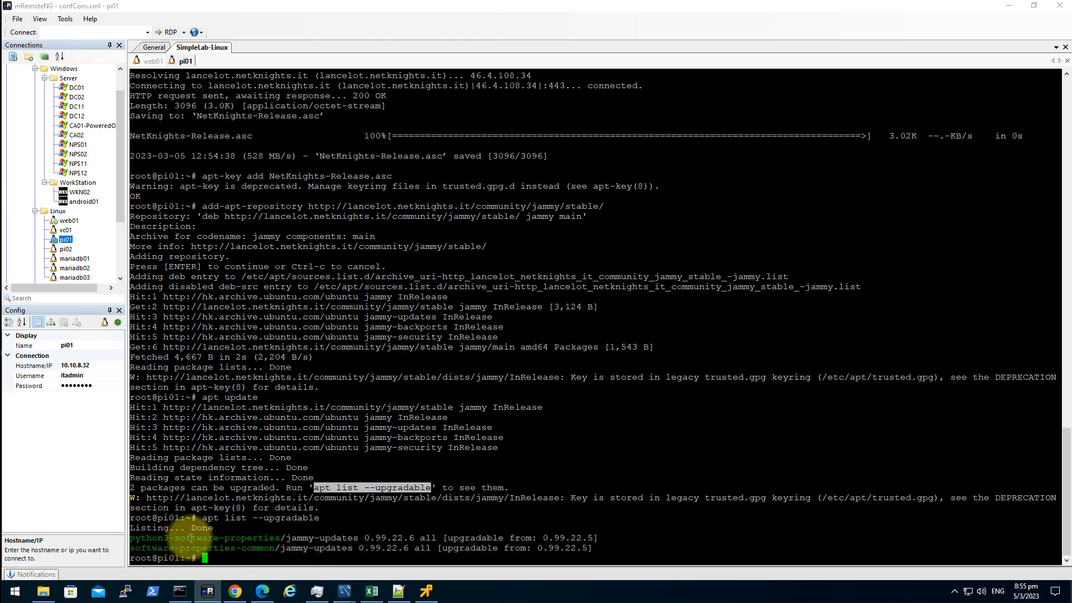
left_click(443, 512)
type("apt ")
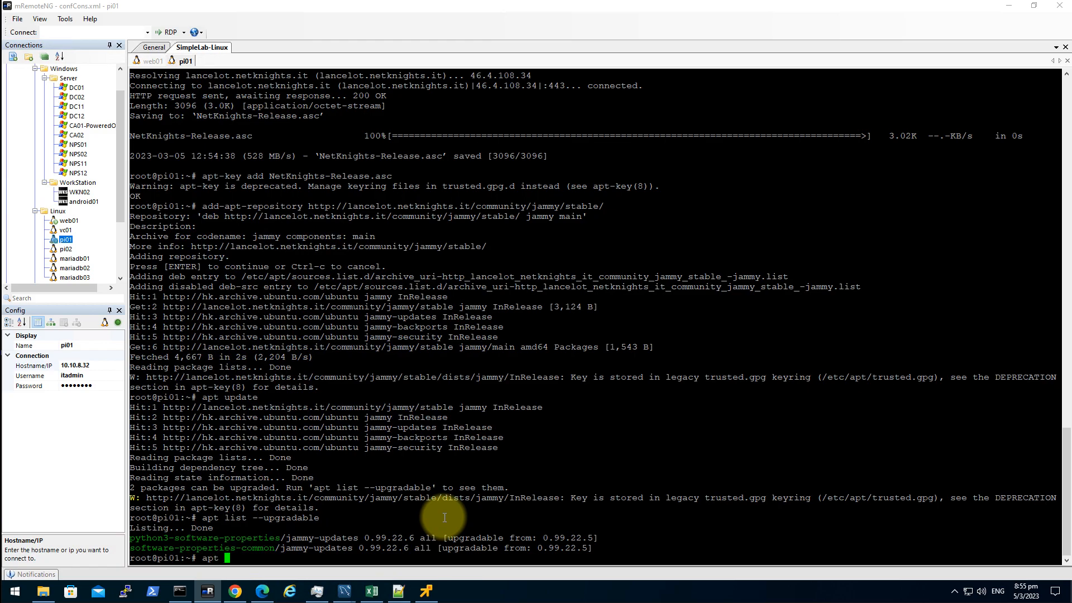
type("-")
key("BackSpace")
type("upgrade -y")
key("Return")
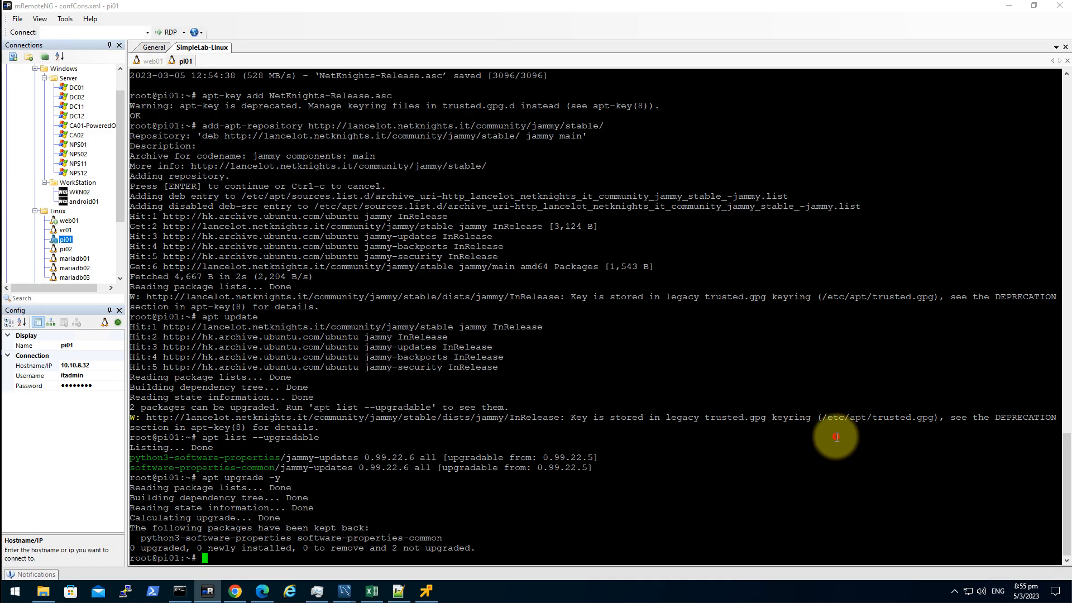
- Install privacyidea-apache2 and privacyidea-radius with apt -y install on pi01
right_click(611, 468)
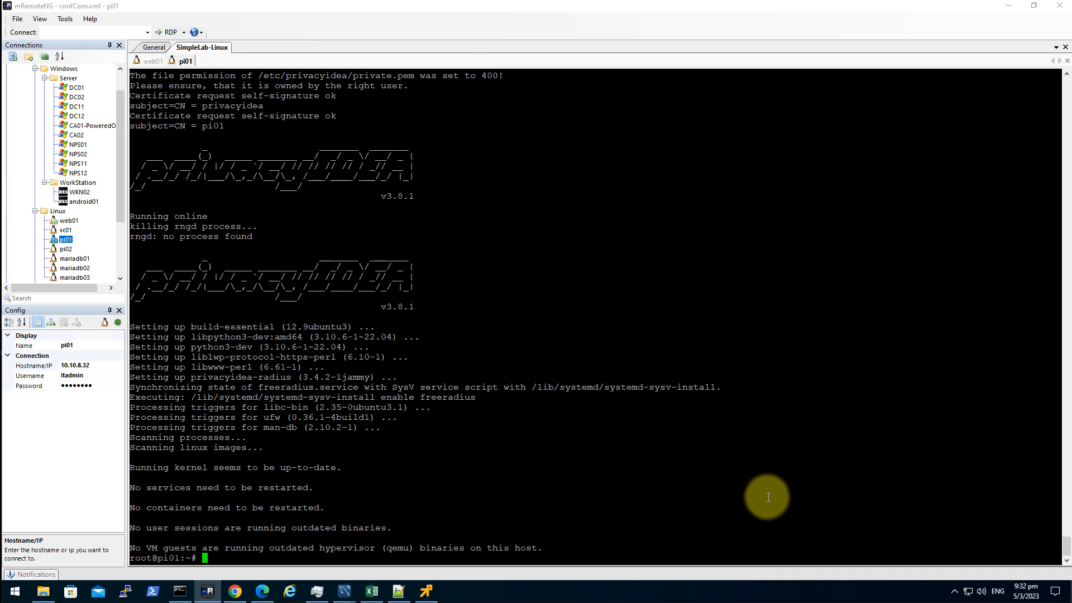
- Clear the terminal and add admin piadmin via pi-manage, retrying after a password mismatch
type("clear")
key("Return")
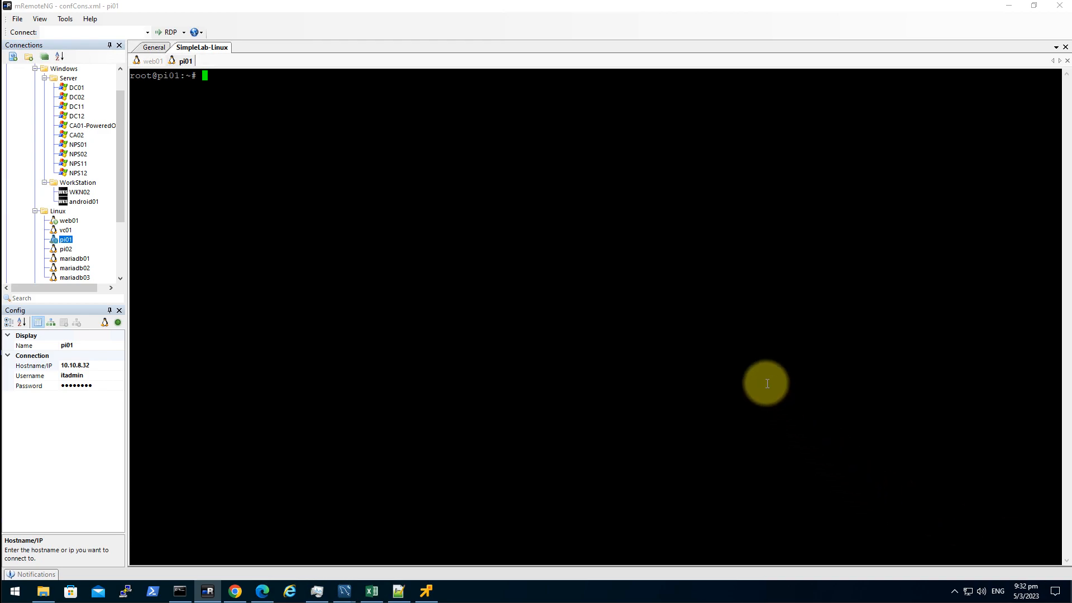
right_click(491, 251)
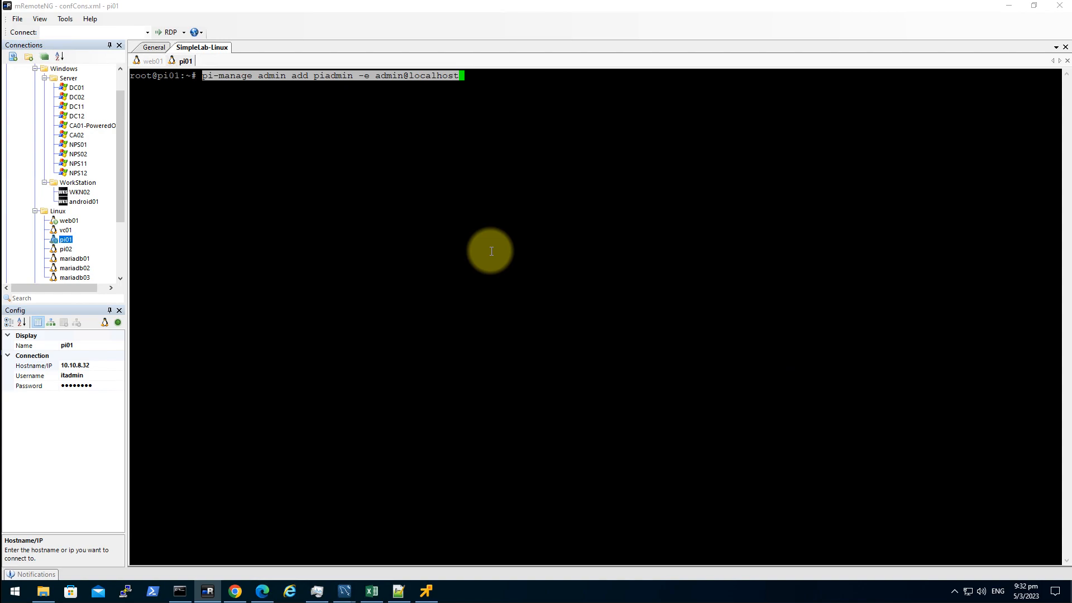
key("Return")
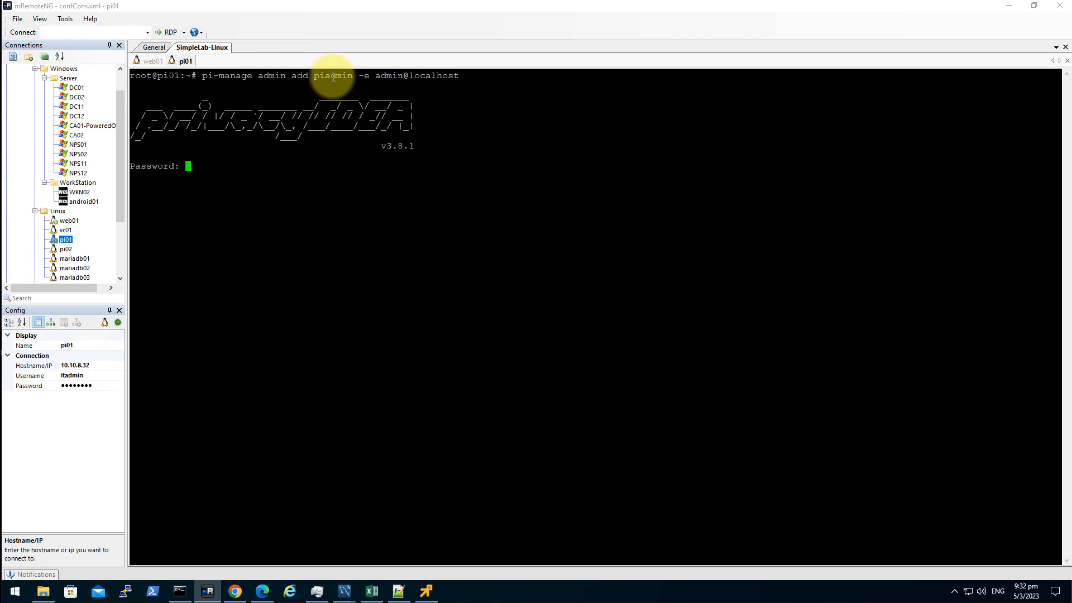
left_click(323, 241)
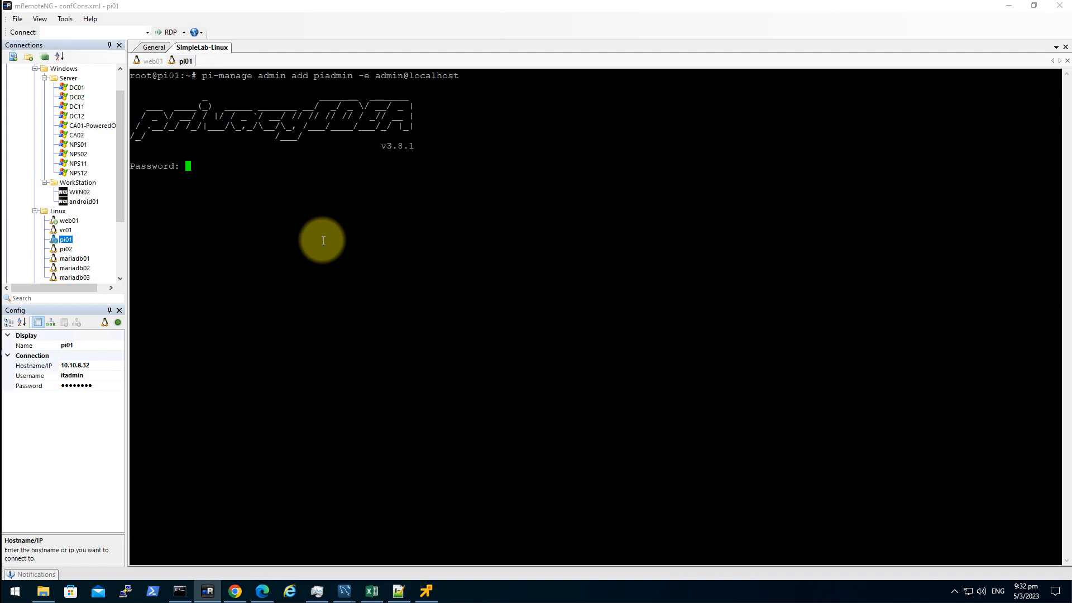
key("Return")
key("Return")
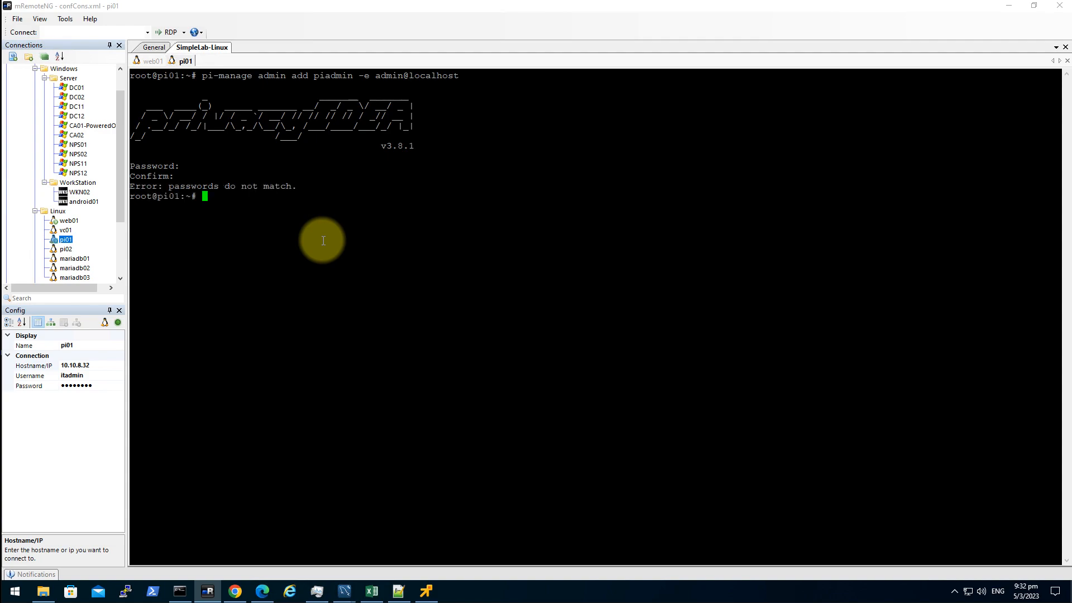
key("Up")
key("Return")
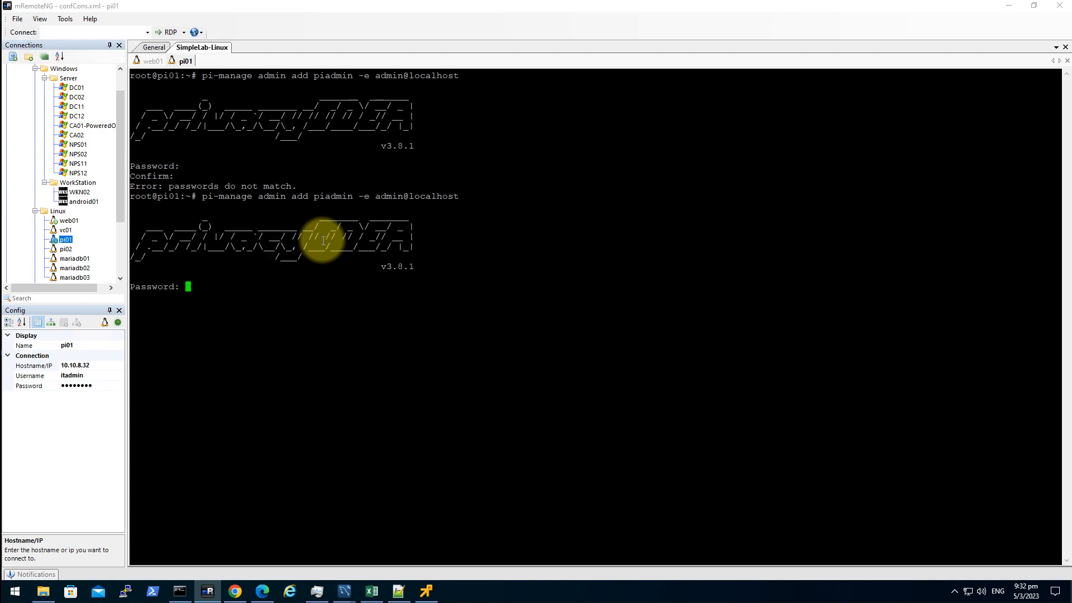
key("Return")
key("Return")
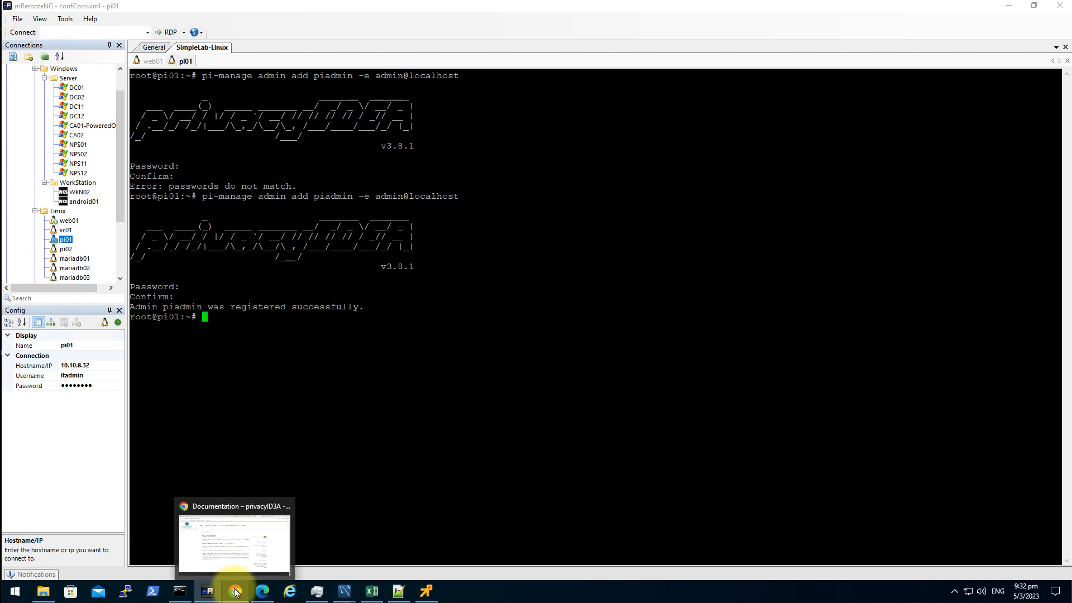
left_click(260, 592)
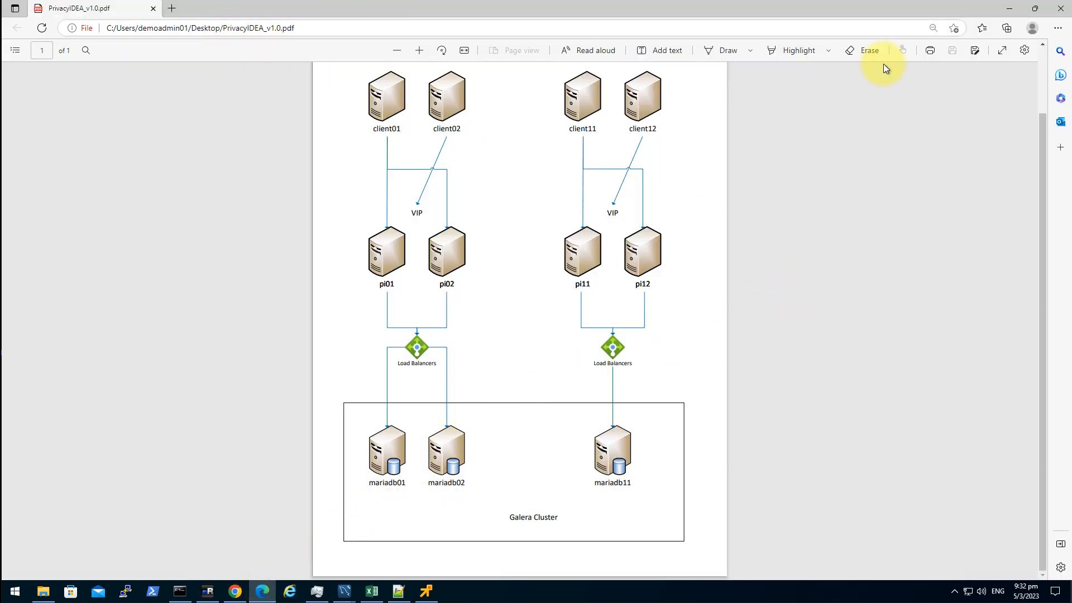
left_click(1009, 9)
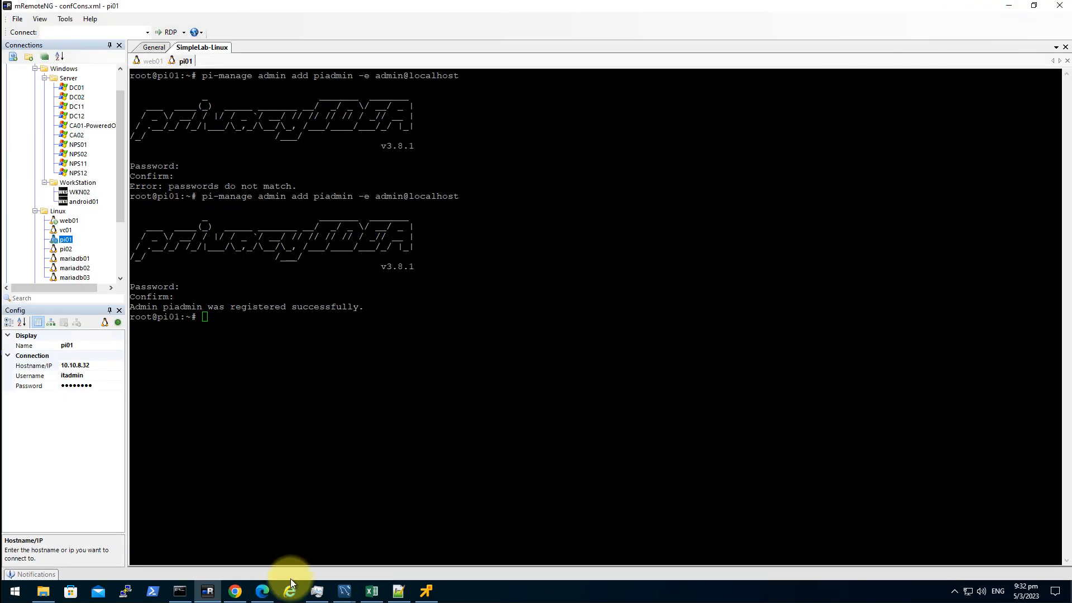
left_click(241, 591)
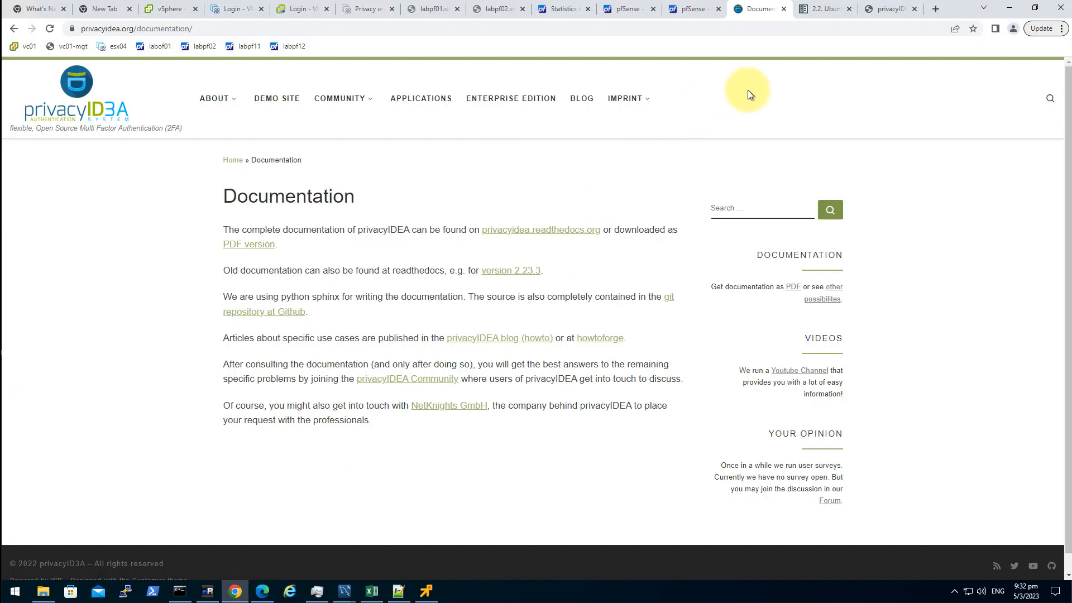
left_click(932, 11)
type("http")
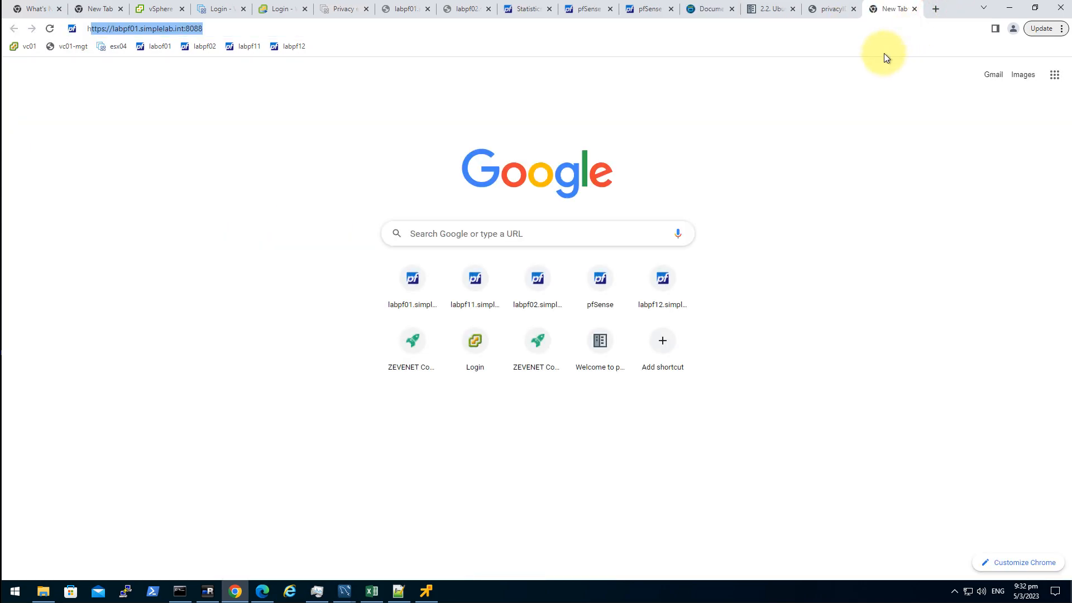
type("s://")
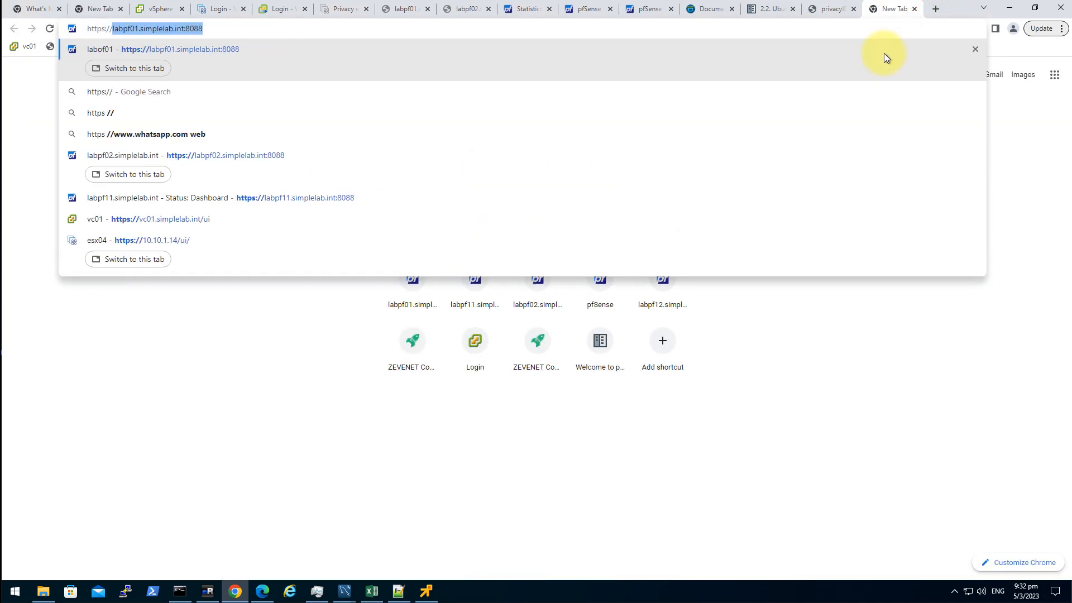
type("10.10.8.32")
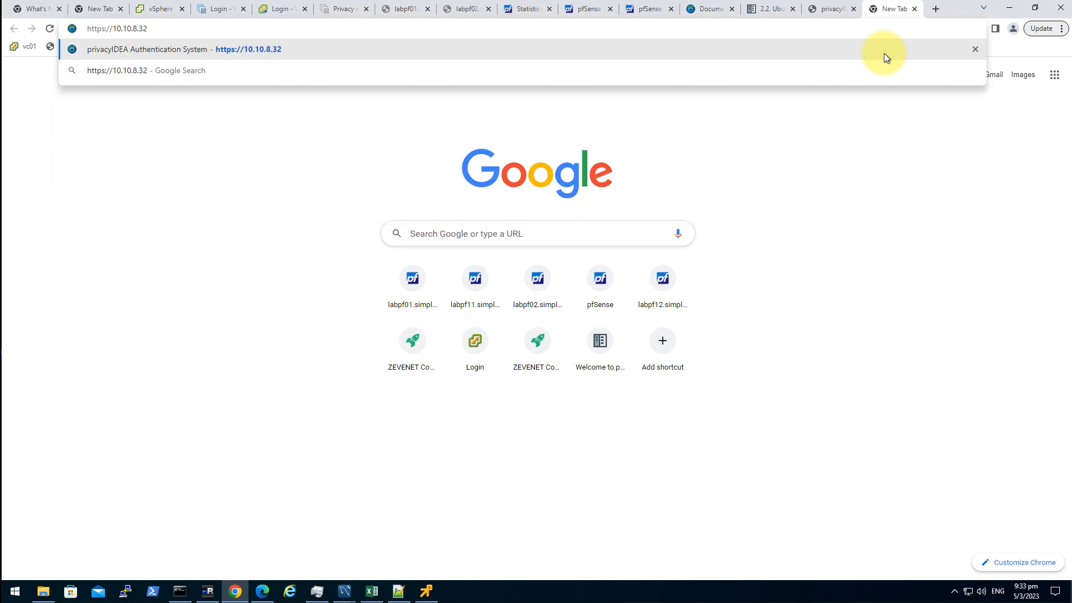
key("Return")
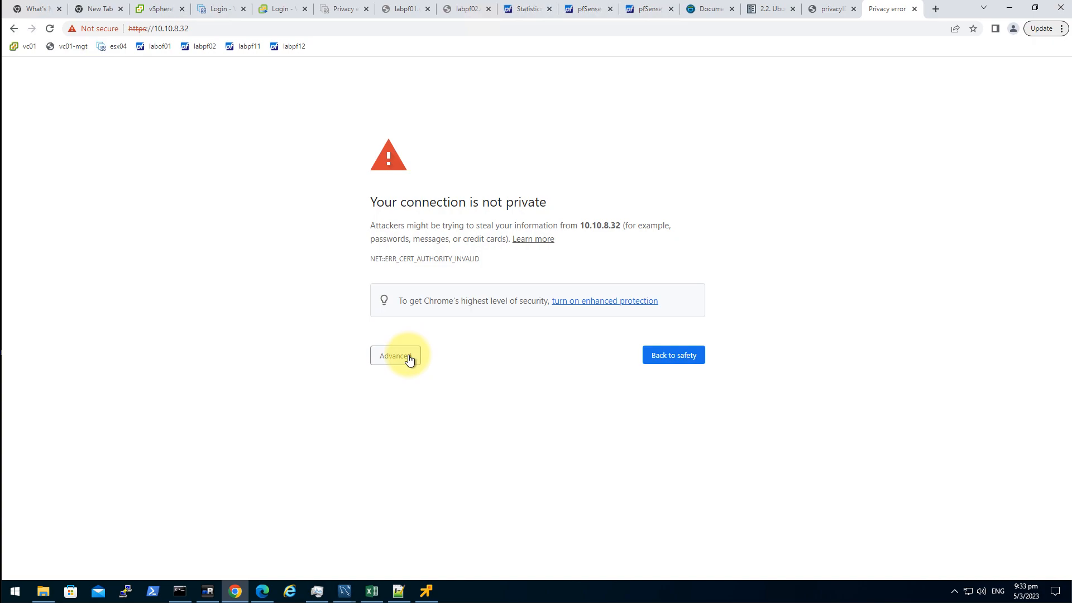
left_click(408, 359)
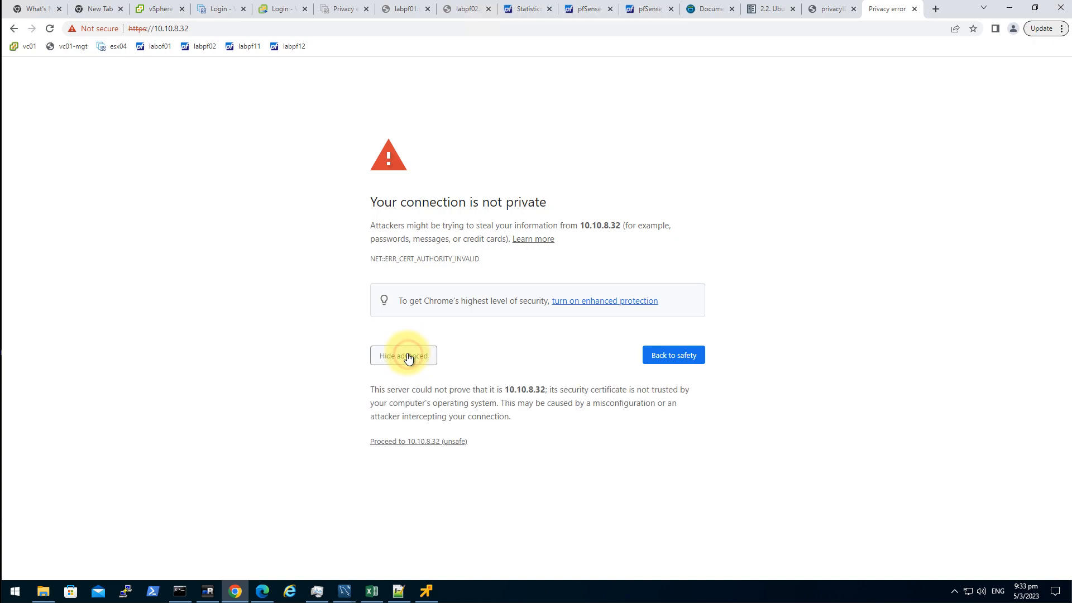
left_click(407, 441)
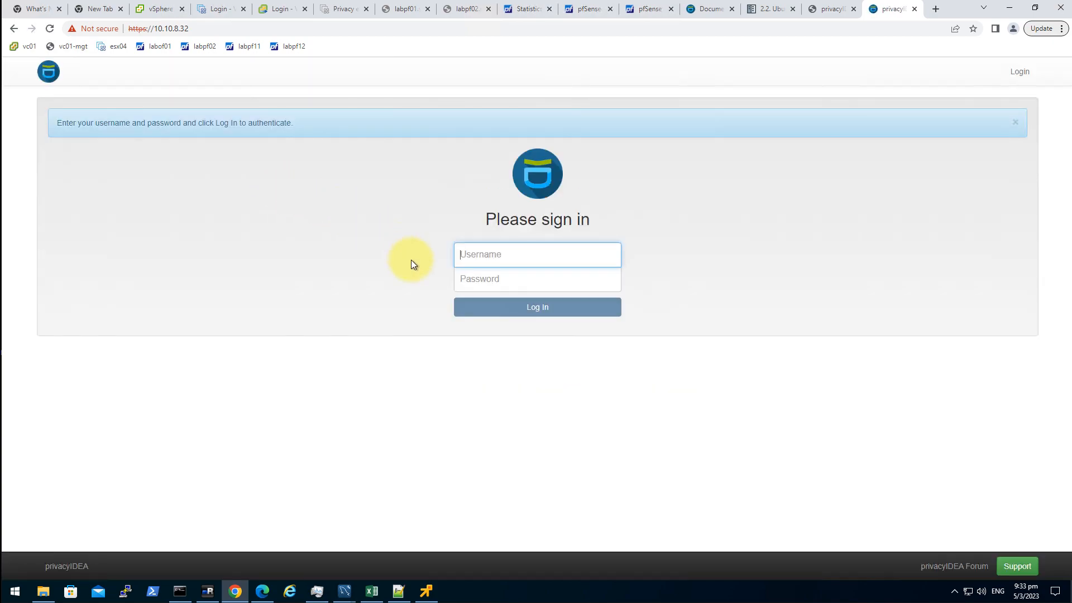
- Sign in to privacyIDEA as piadmin with the admin password
left_click(511, 255)
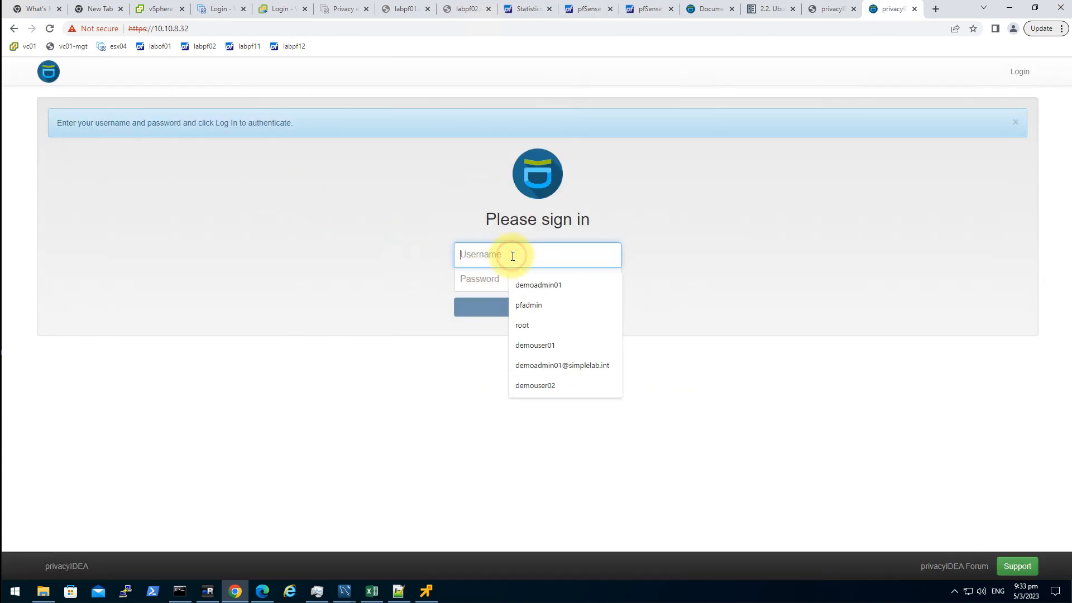
type("piadmin")
key("Tab")
type("**")
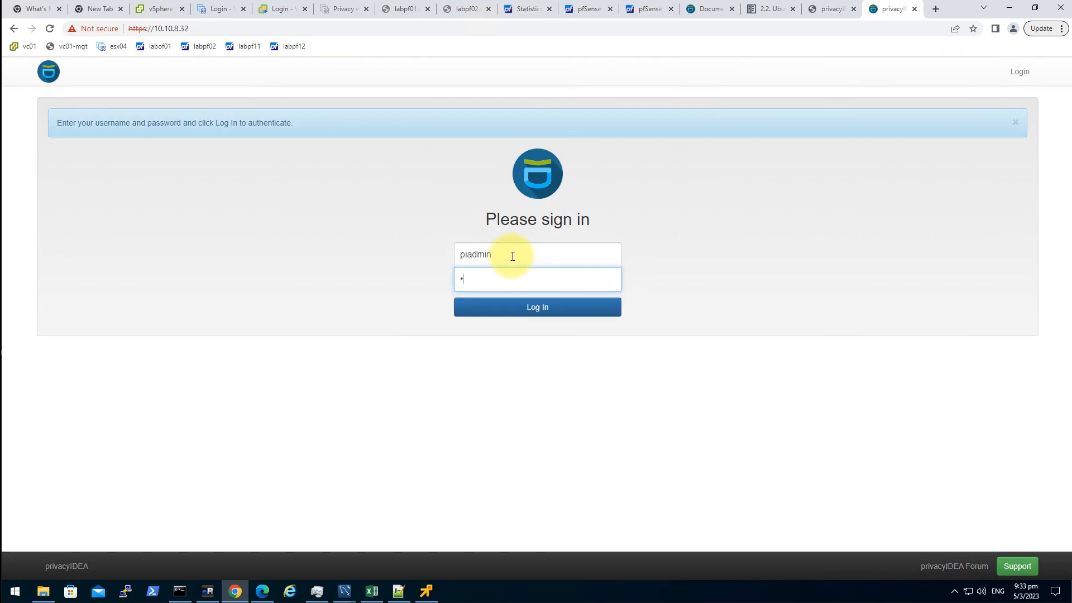
key("BackSpace")
key("BackSpace")
type("********")
key("Return")
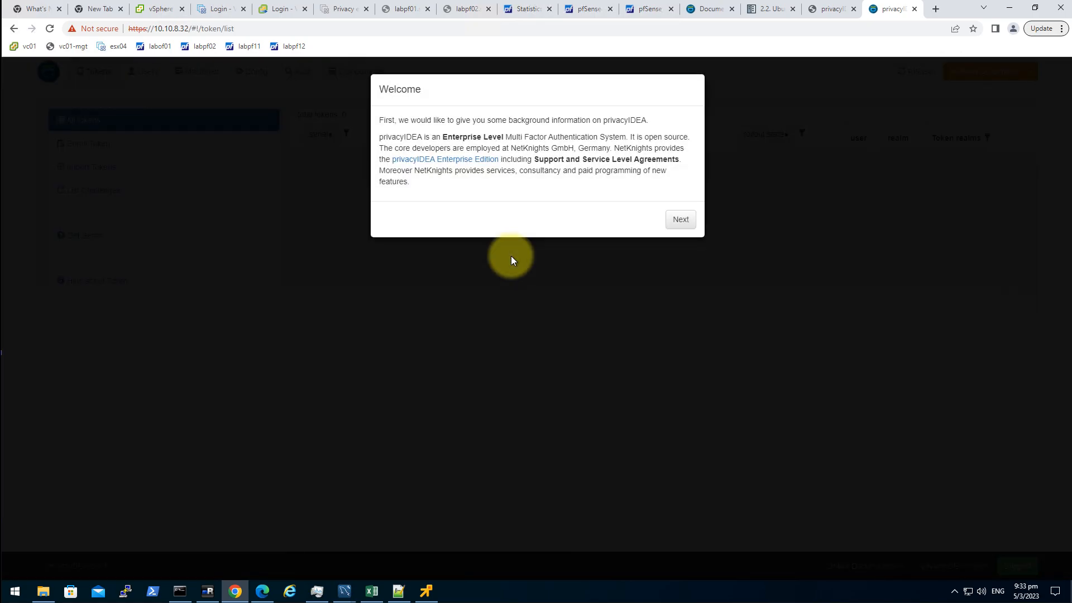
- Step through the welcome tour pages to the end
left_click(680, 220)
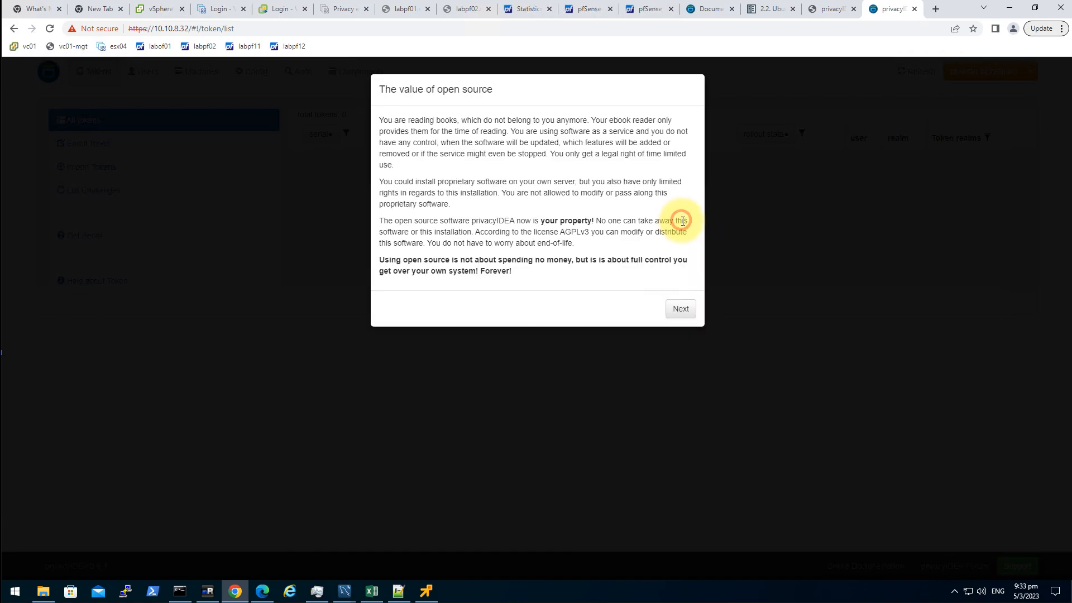
left_click(679, 308)
left_click(677, 326)
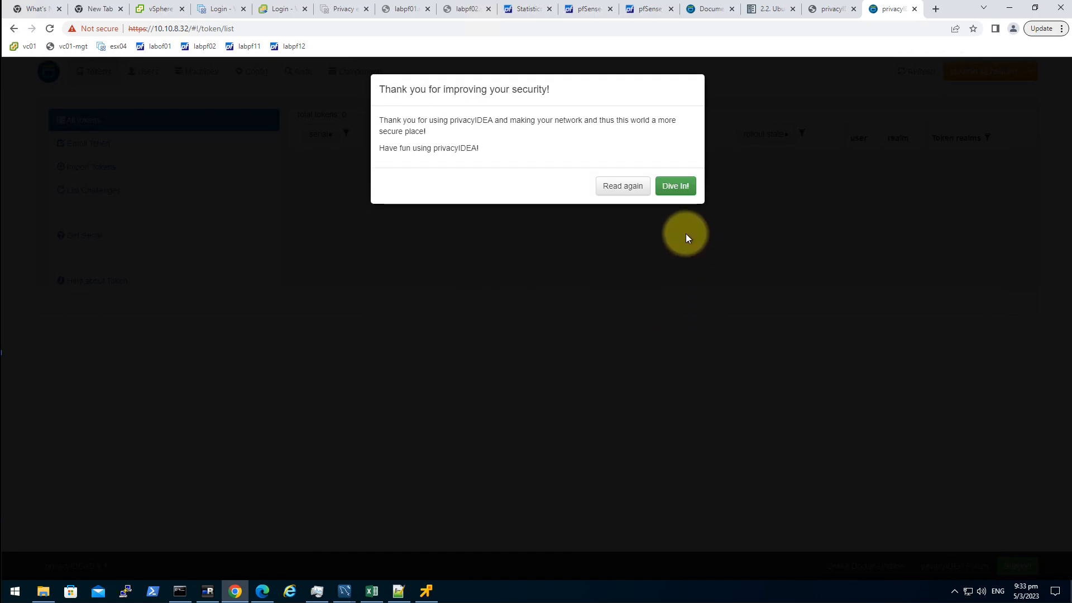
left_click(677, 190)
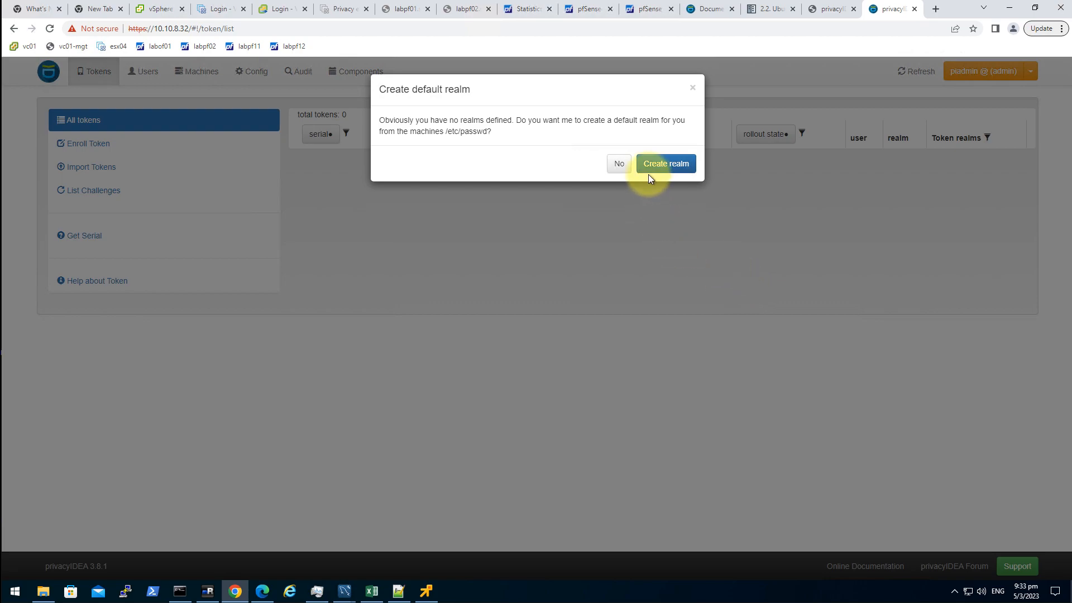
- Decline the default realm and start a new policy under Config > Policies
left_click(618, 166)
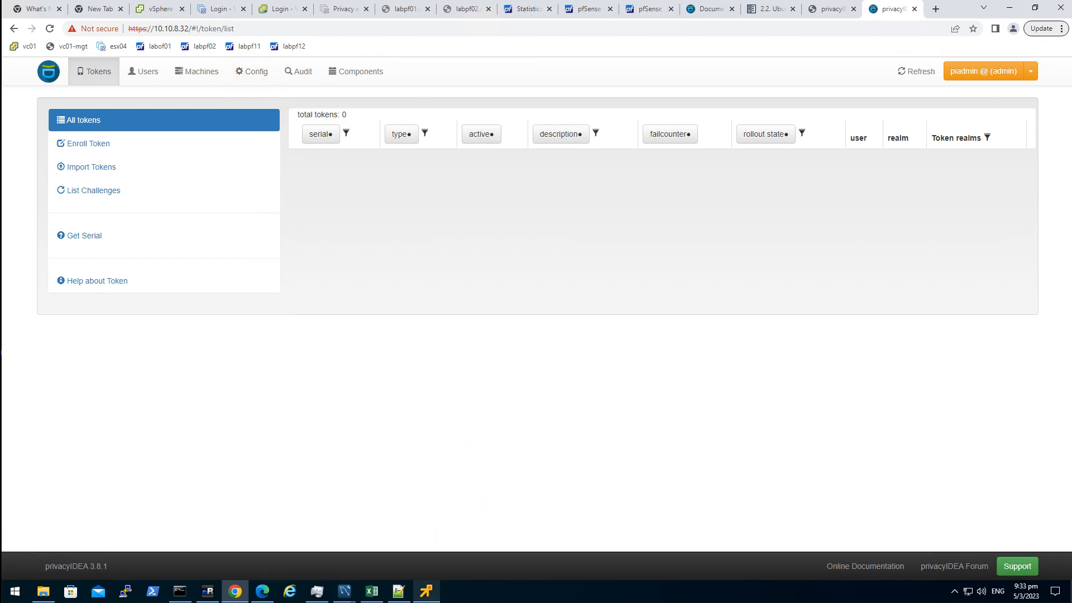
mouse_move(426, 591)
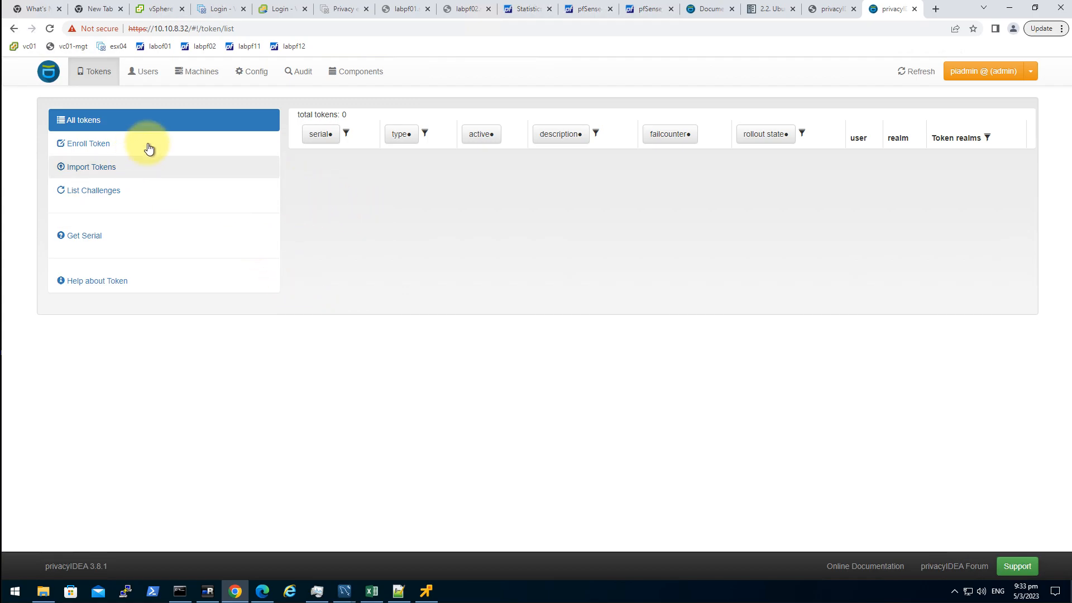
left_click(207, 71)
left_click(252, 75)
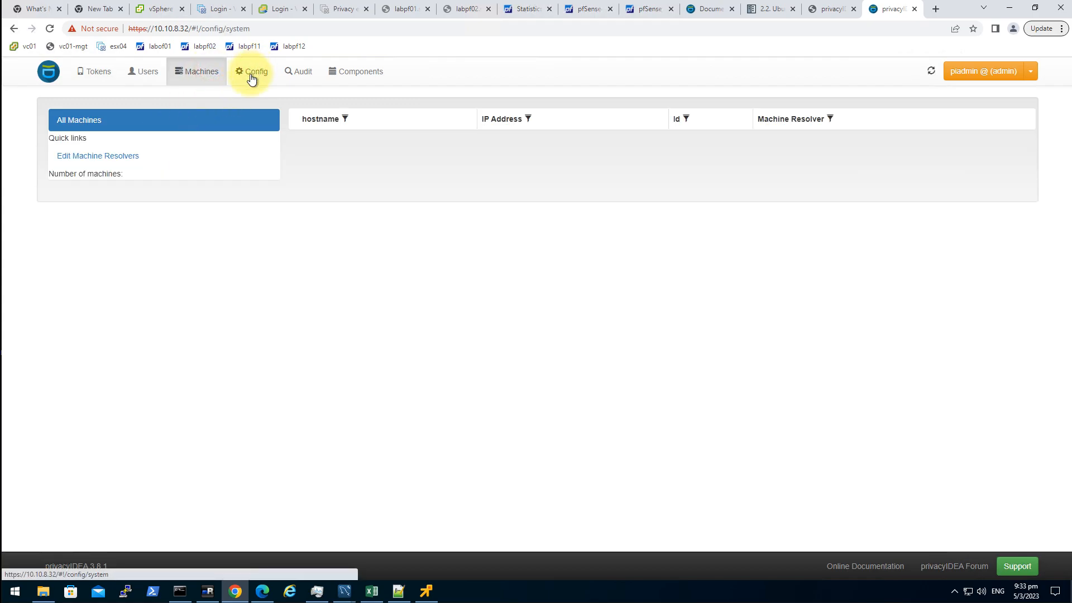
left_click(158, 111)
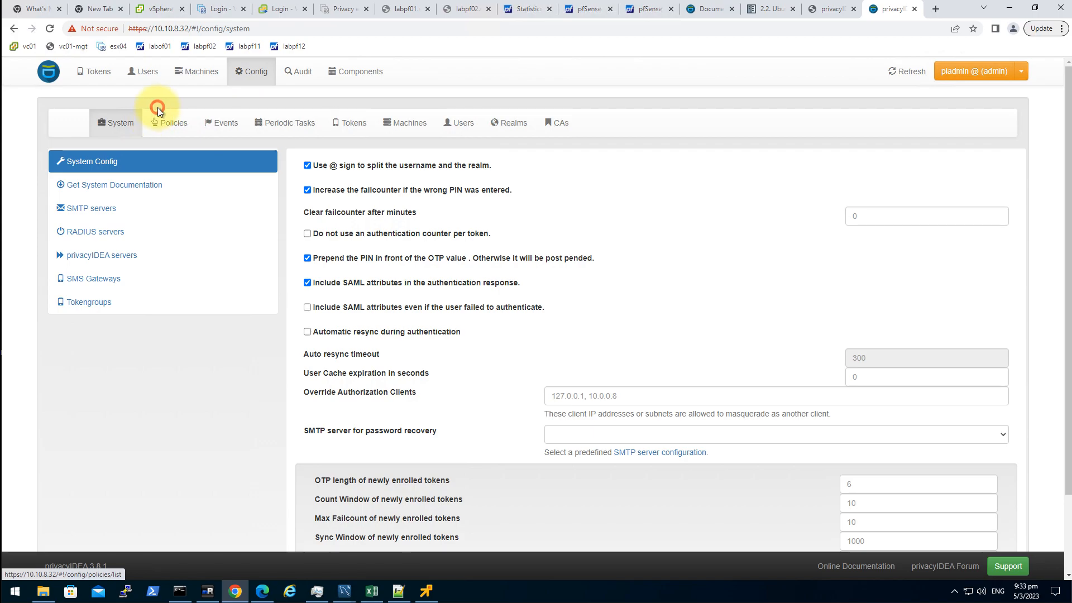
left_click(137, 185)
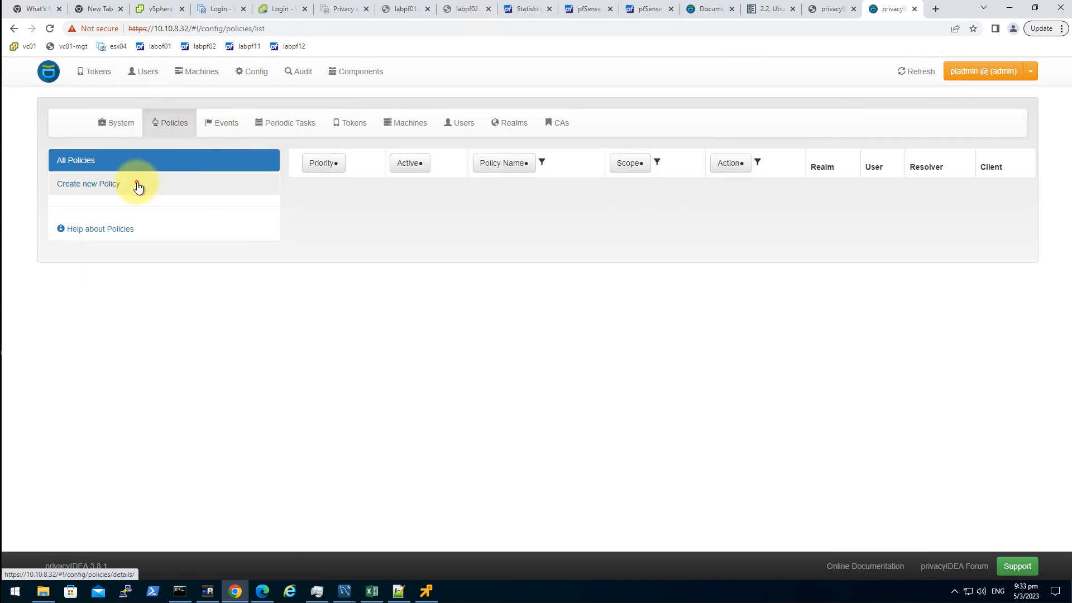
- Name the policy webui with priority 100 and scope webui
left_click(508, 194)
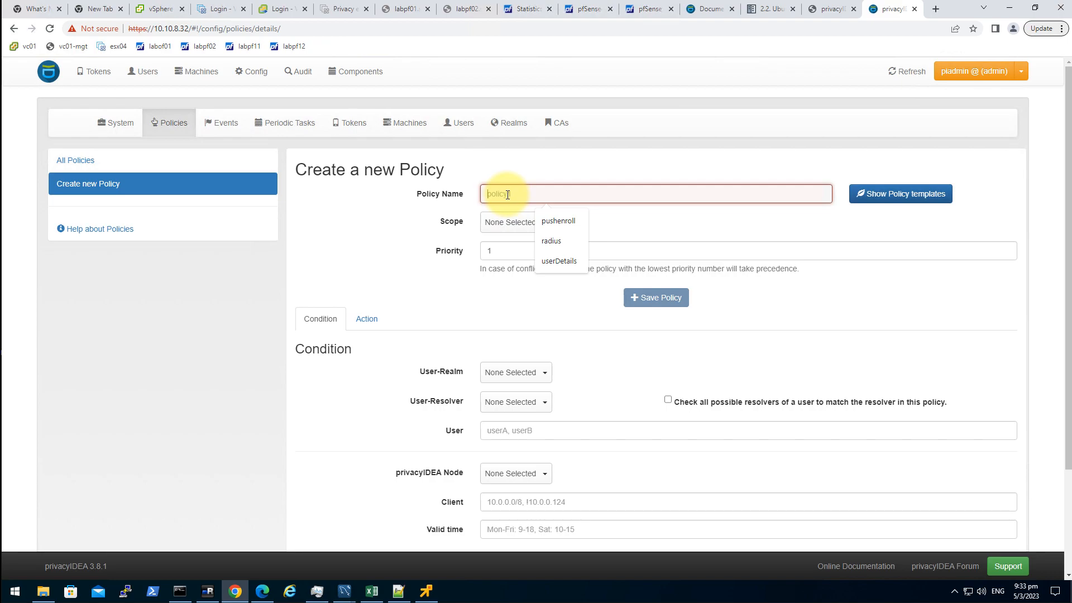
type("webui")
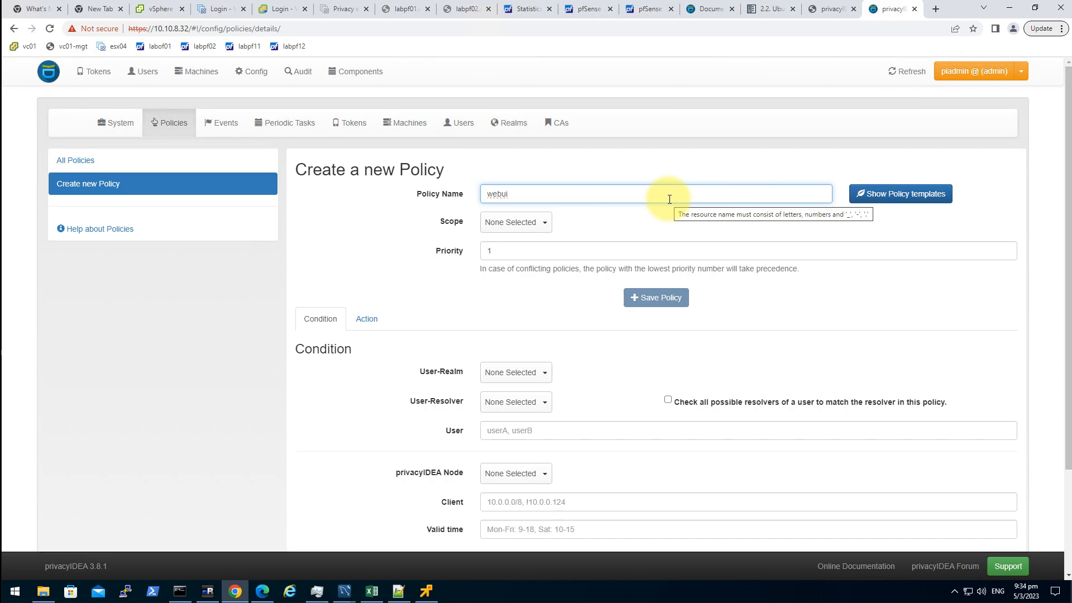
left_click(540, 255)
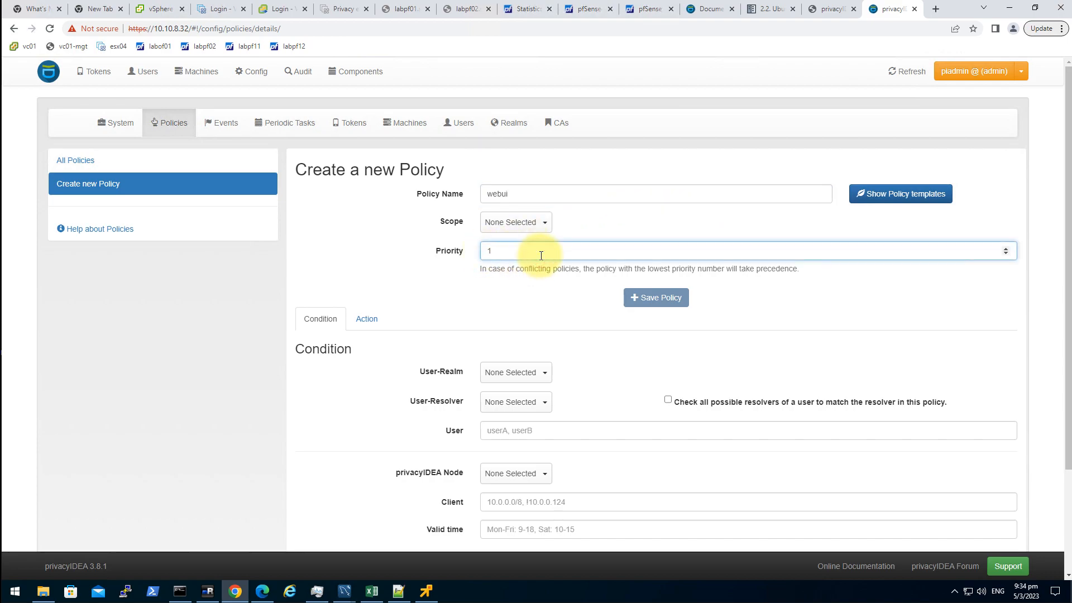
type("00")
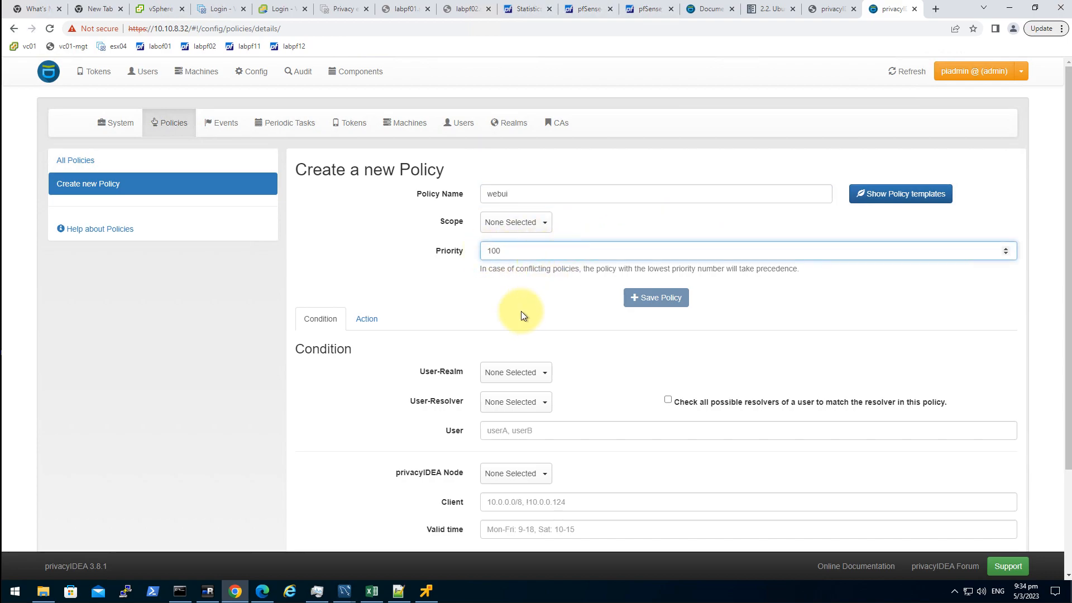
left_click(517, 308)
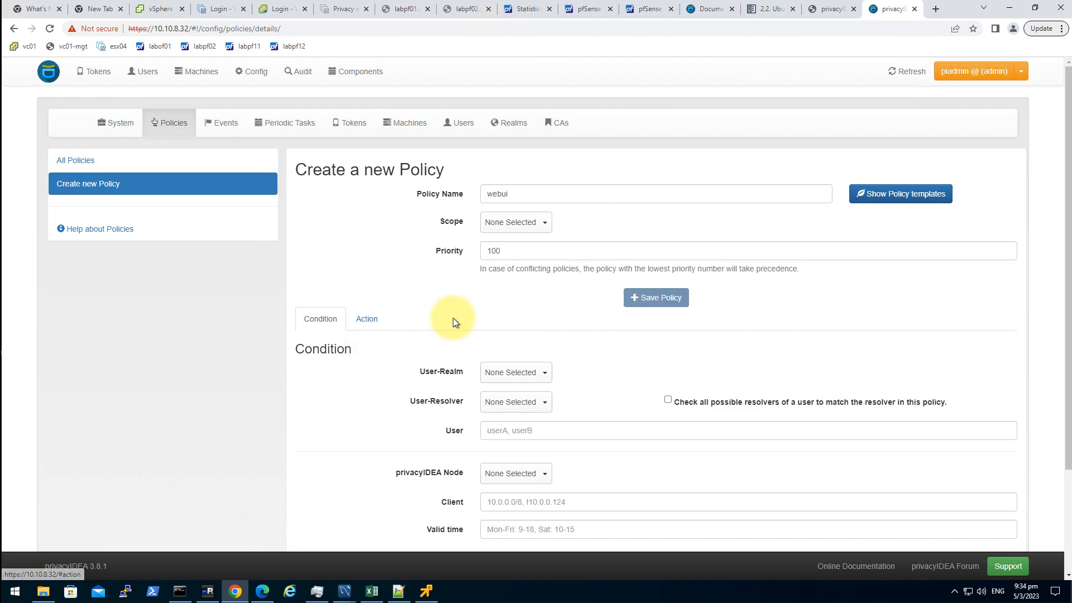
scroll(378, 286, "down", 1)
left_click(361, 262)
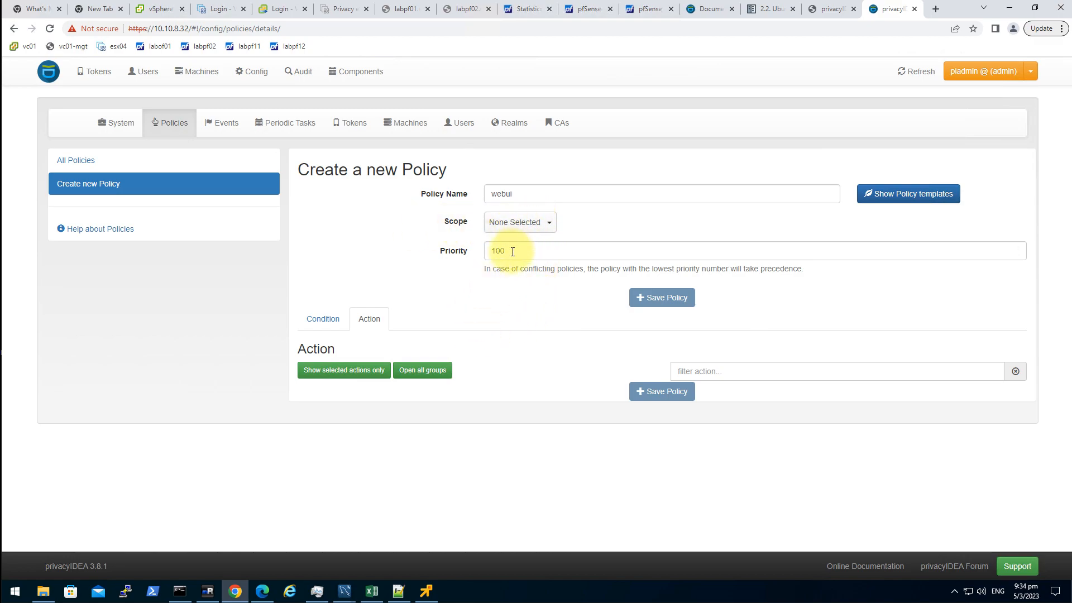
left_click(517, 222)
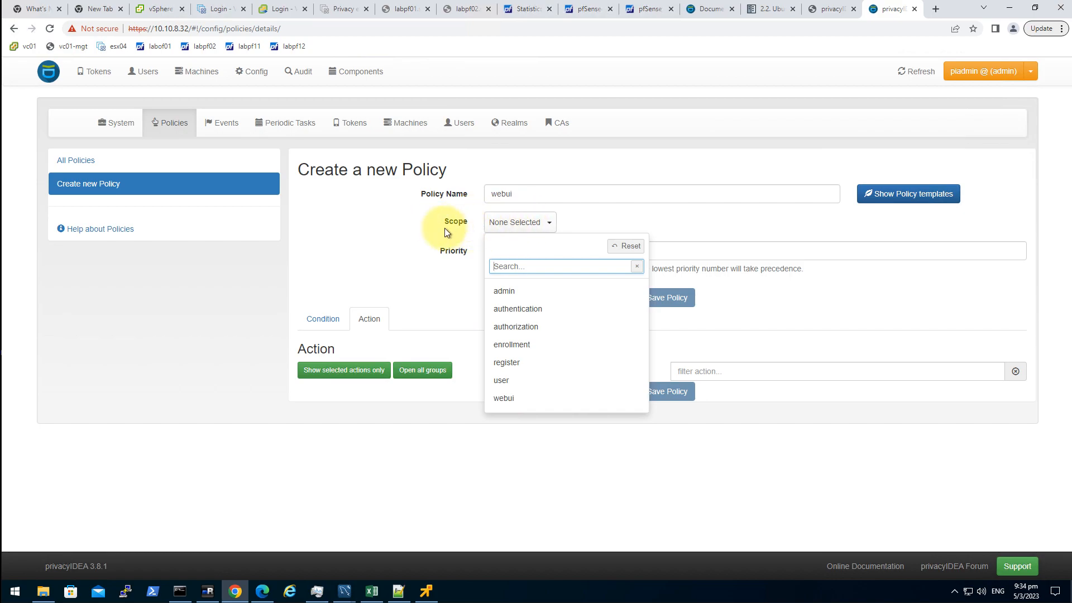
left_click(525, 398)
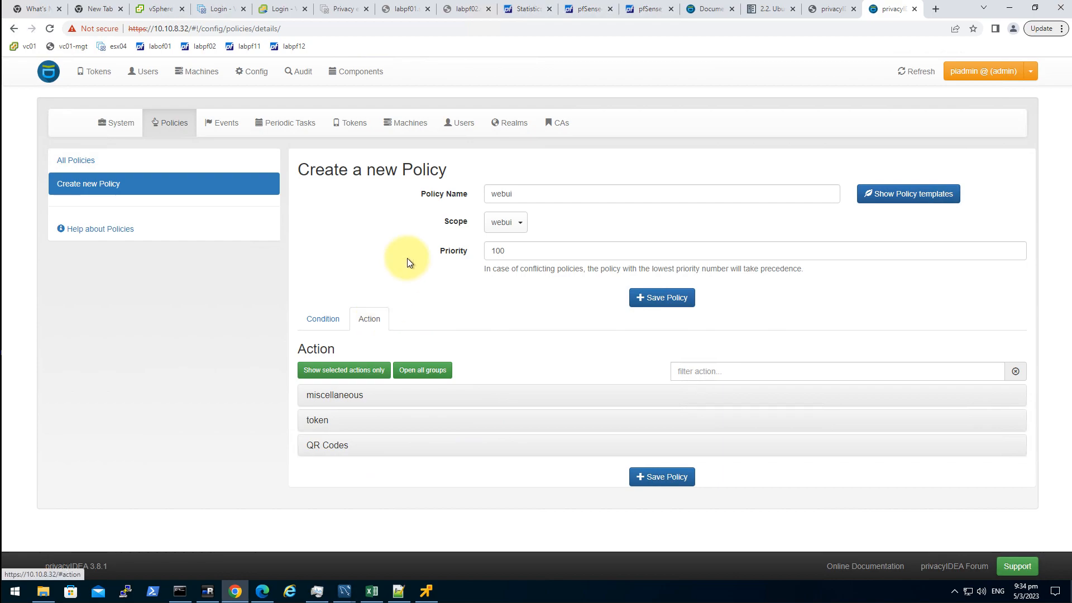
left_click(324, 320)
- Enable the logout_time action with a value of 1800 seconds
left_click(368, 319)
left_click(689, 368)
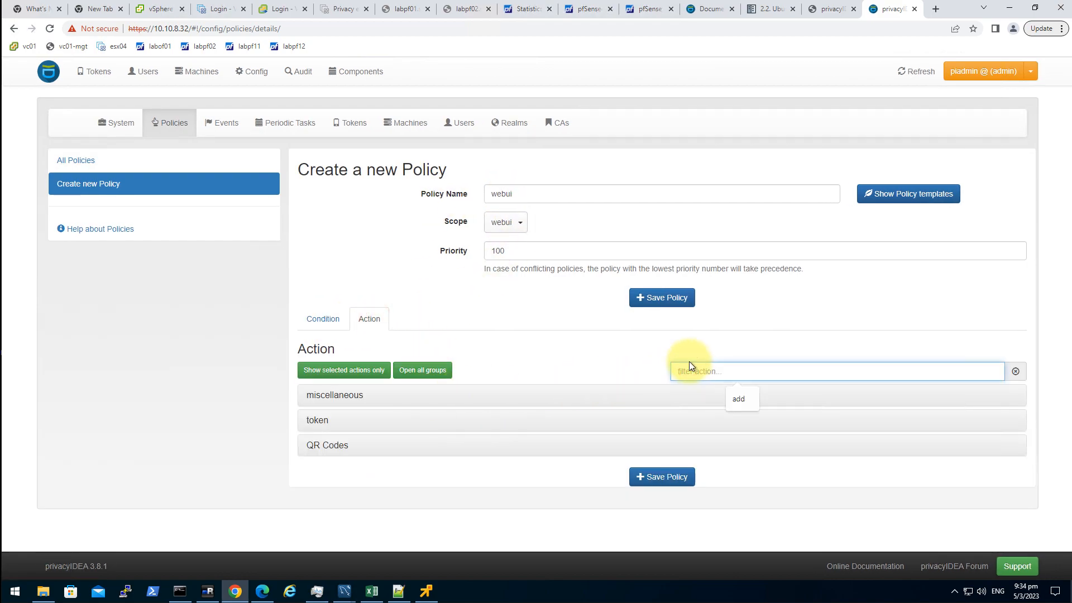
type("time")
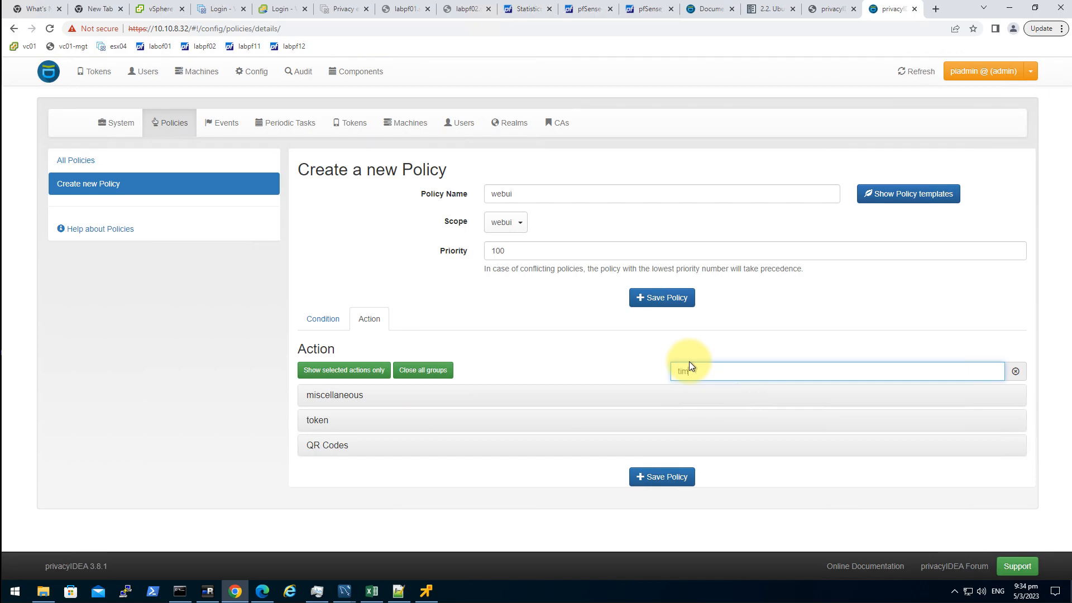
scroll(407, 438, "down", 1)
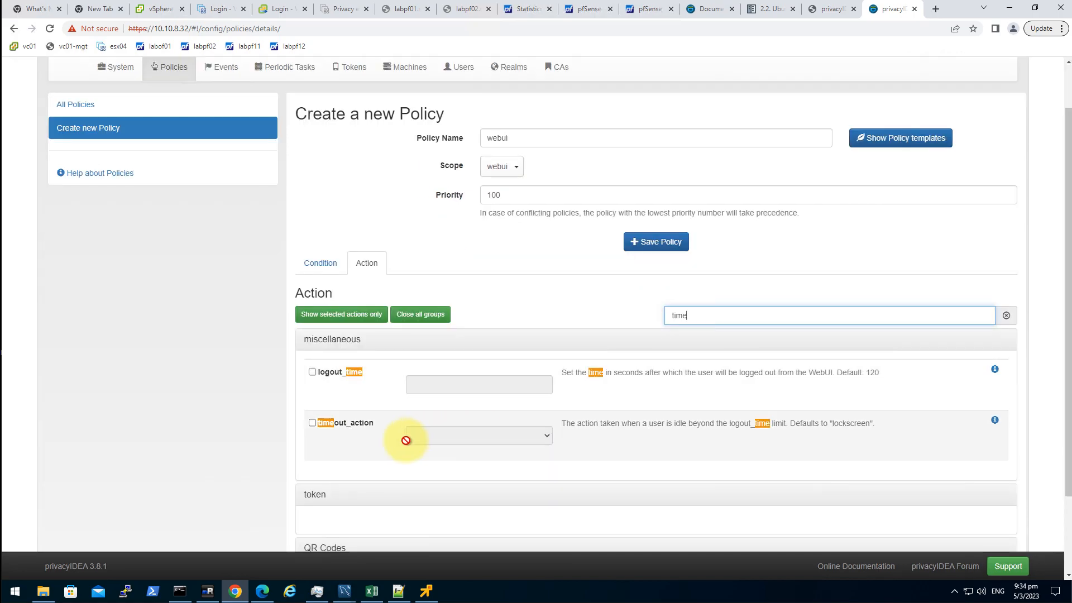
left_click(333, 375)
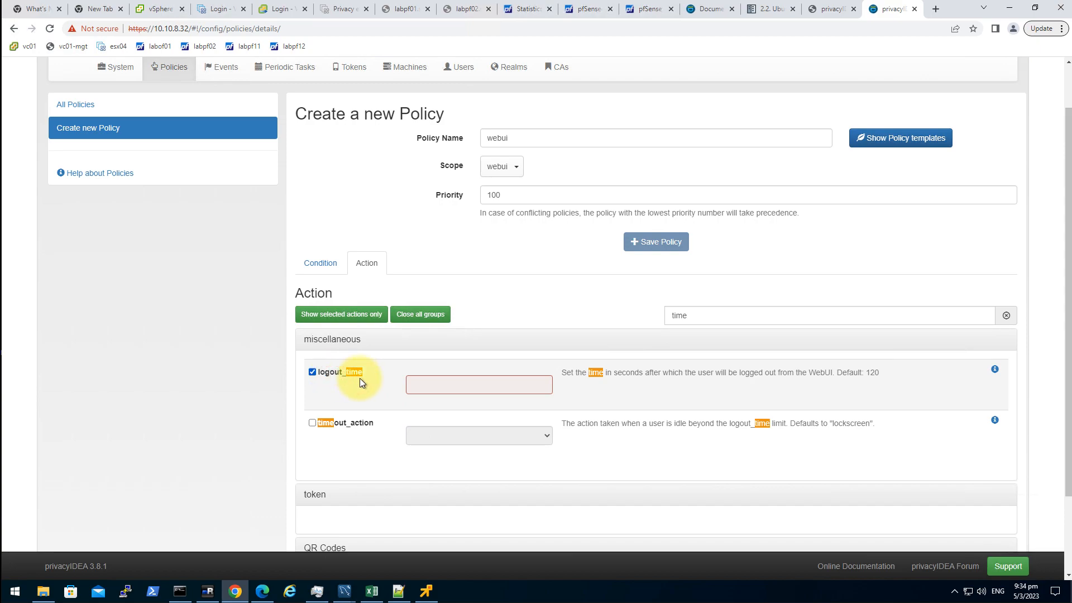
type("1")
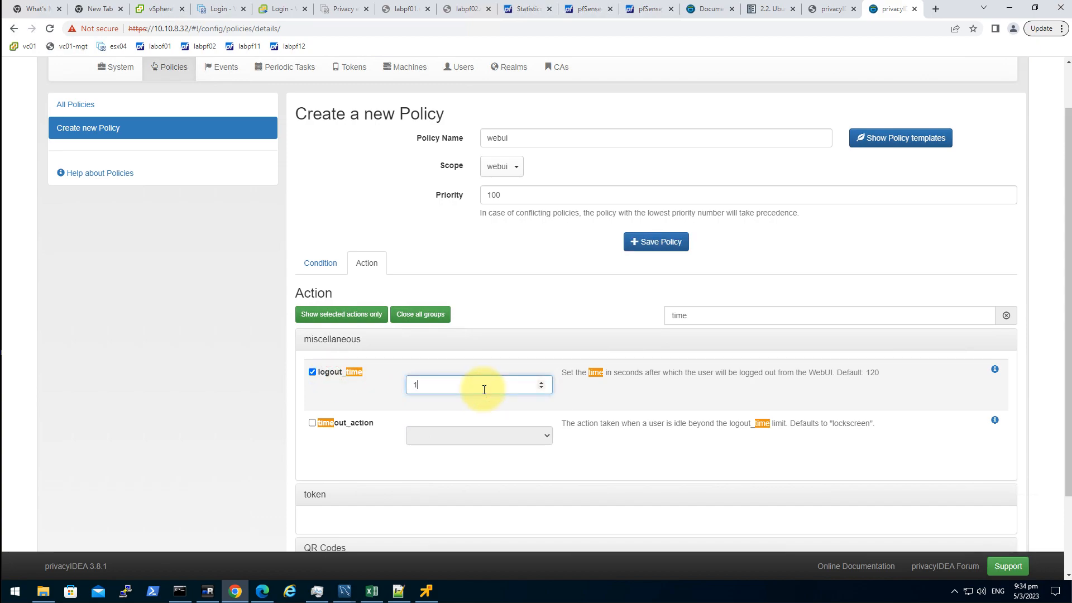
type("800")
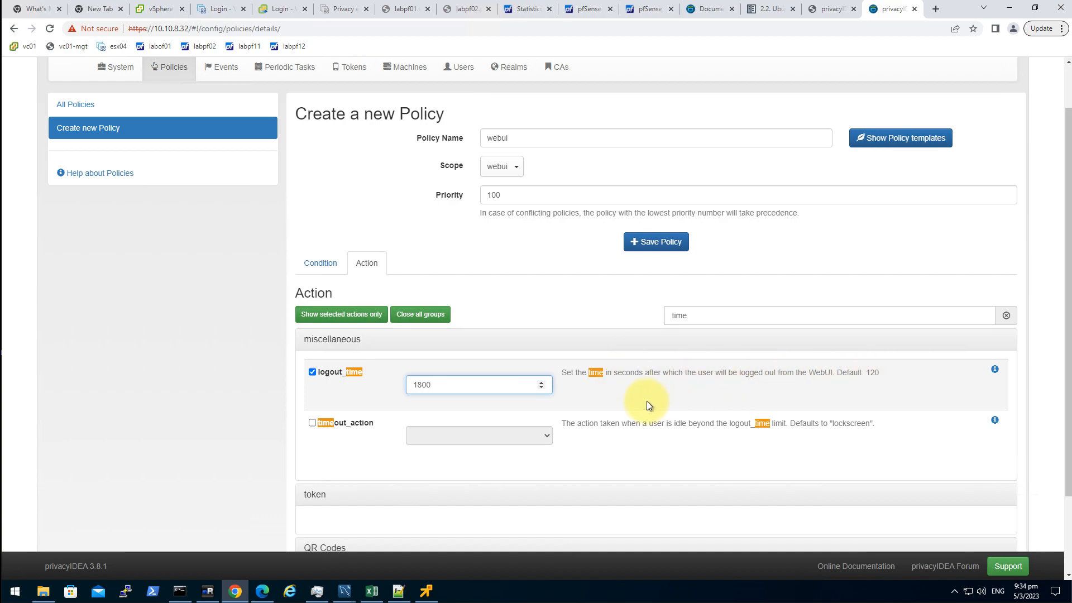
left_click(886, 373)
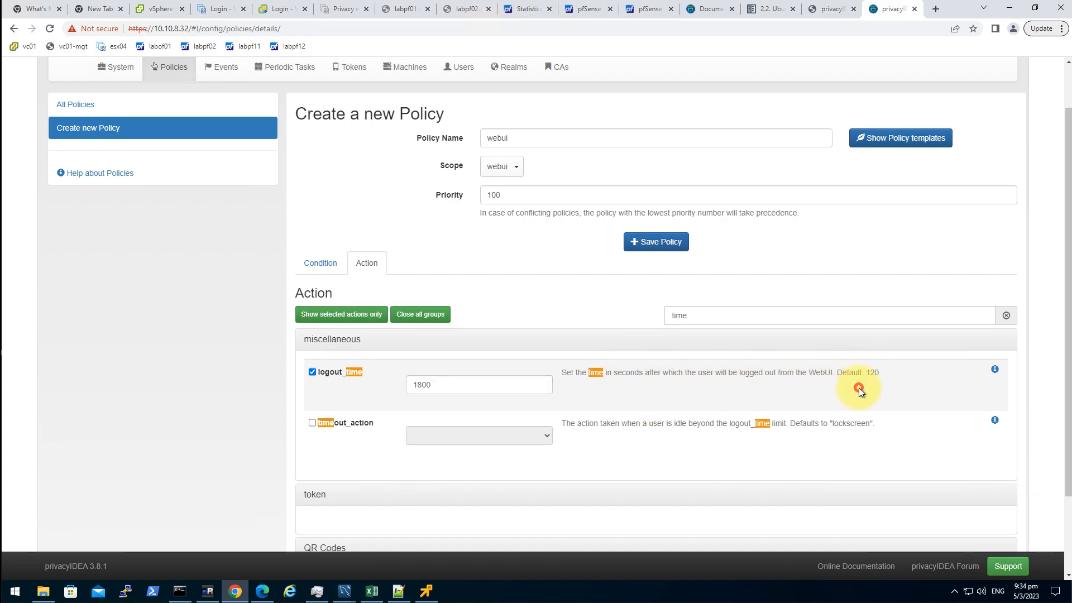
left_click_drag(886, 374, 833, 374)
left_click(833, 375)
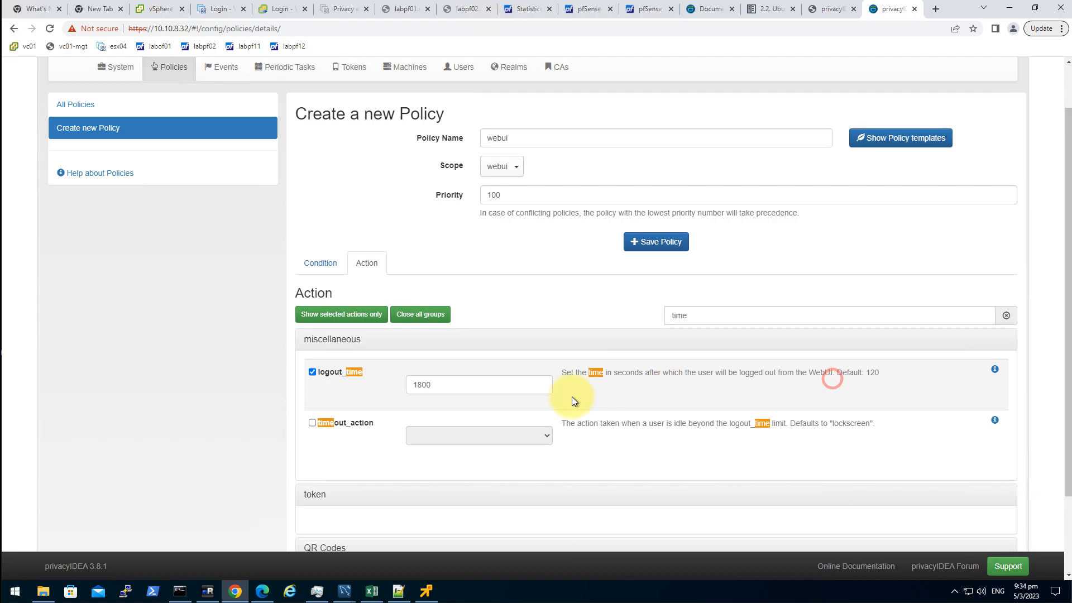
scroll(549, 397, "down", 2)
double_click(874, 273)
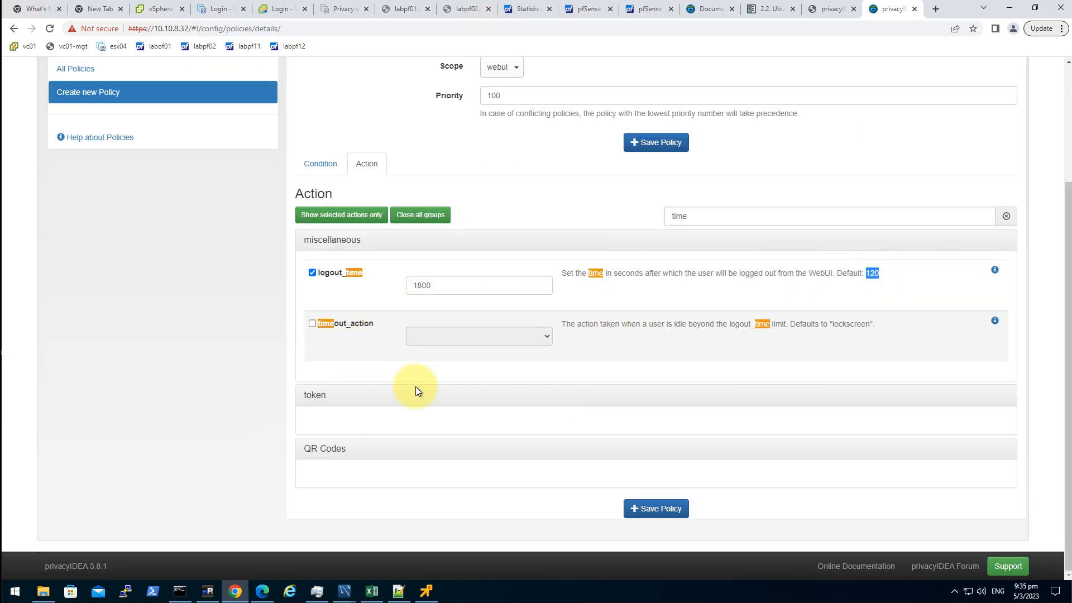
- Enable hide_welcome_info and save the webui policy
double_click(682, 216)
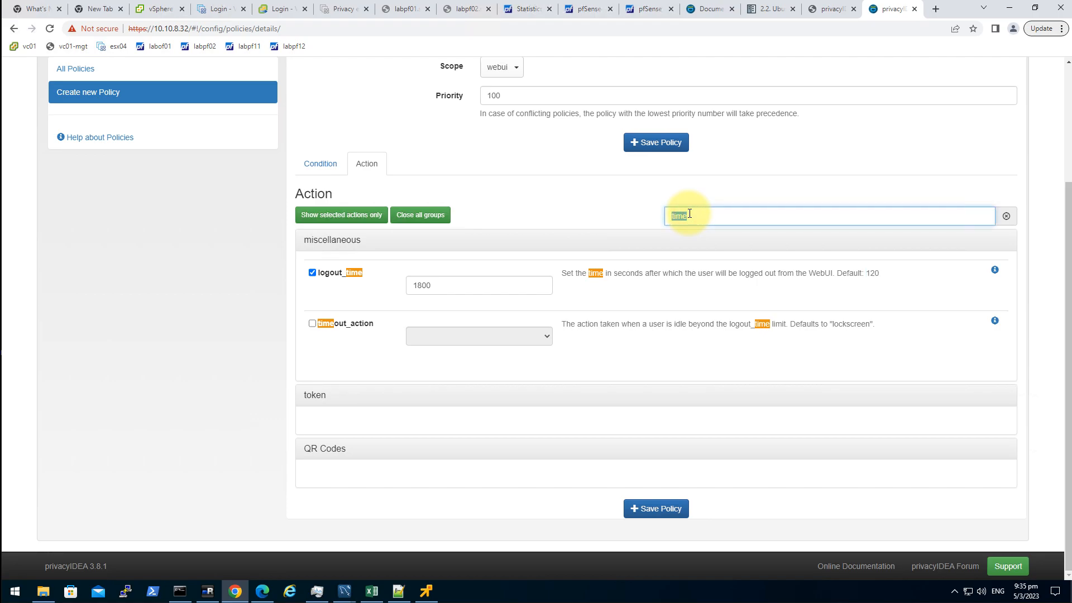
key("BackSpace")
type("welcom")
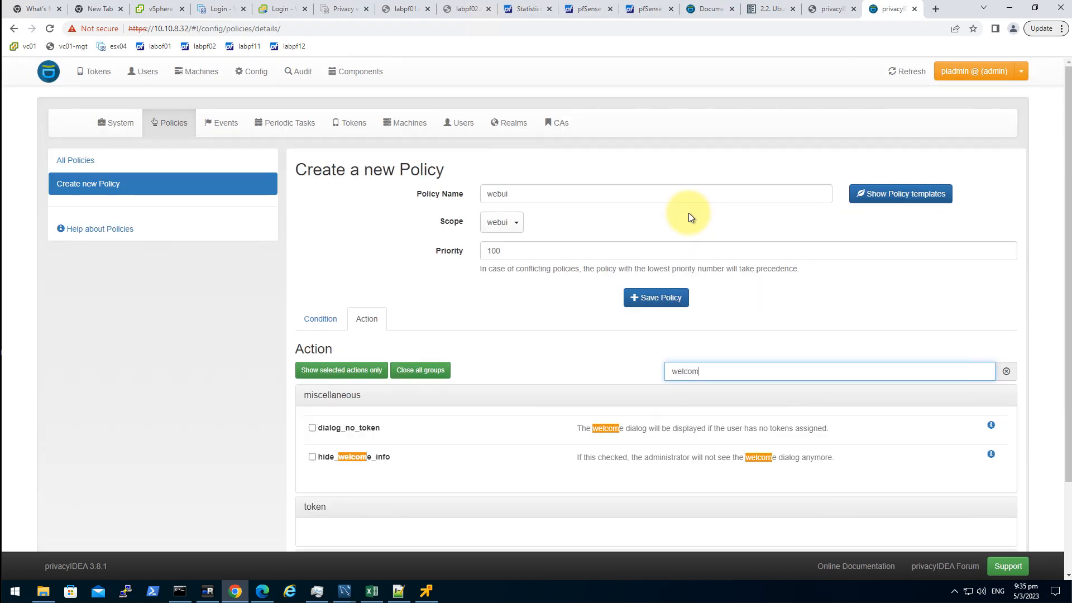
type("e")
left_click(329, 463)
scroll(503, 424, "down", 2)
left_click(665, 508)
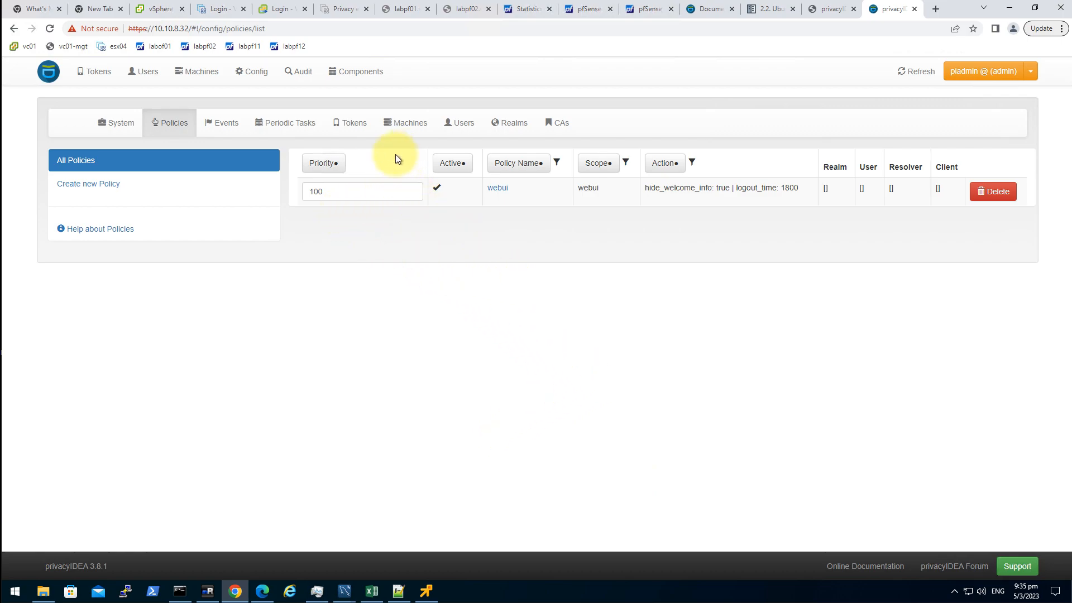
- Start a new policy named userDetails with authorization scope
left_click(123, 185)
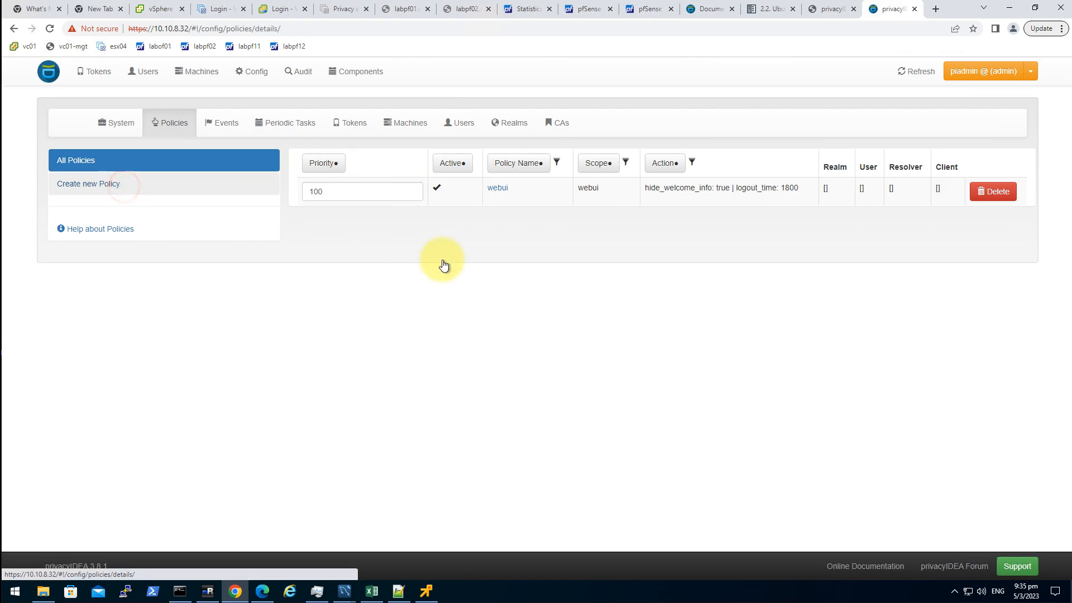
left_click(528, 195)
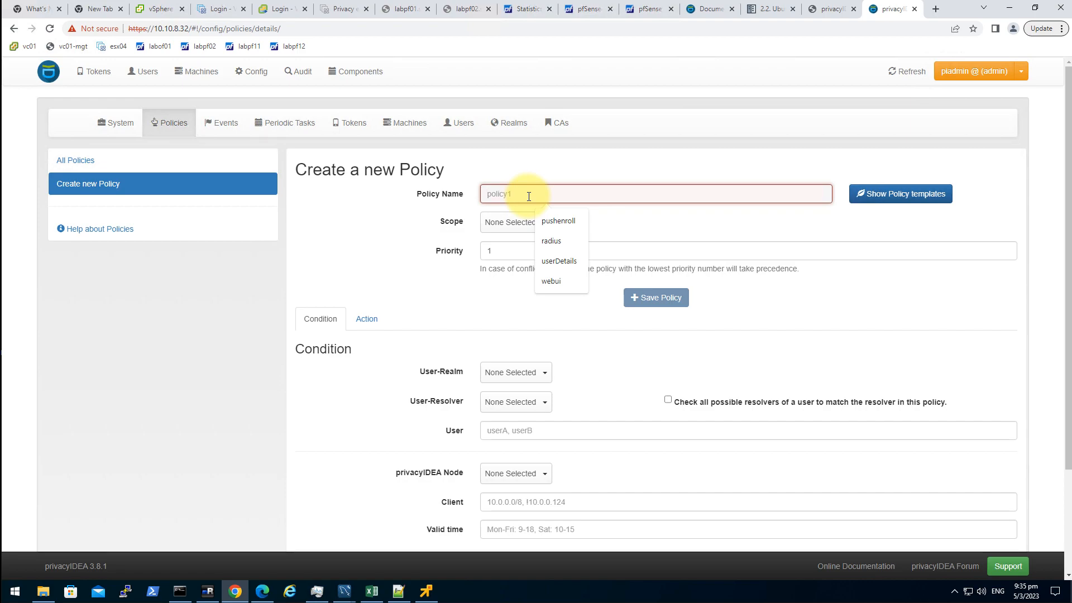
type("user")
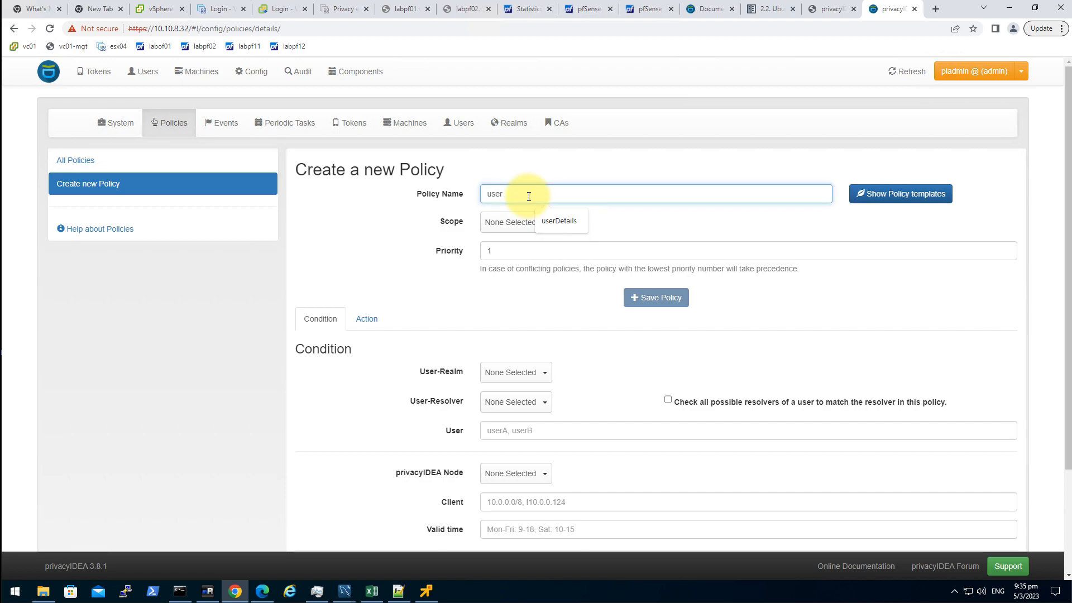
left_click(552, 221)
left_click(529, 223)
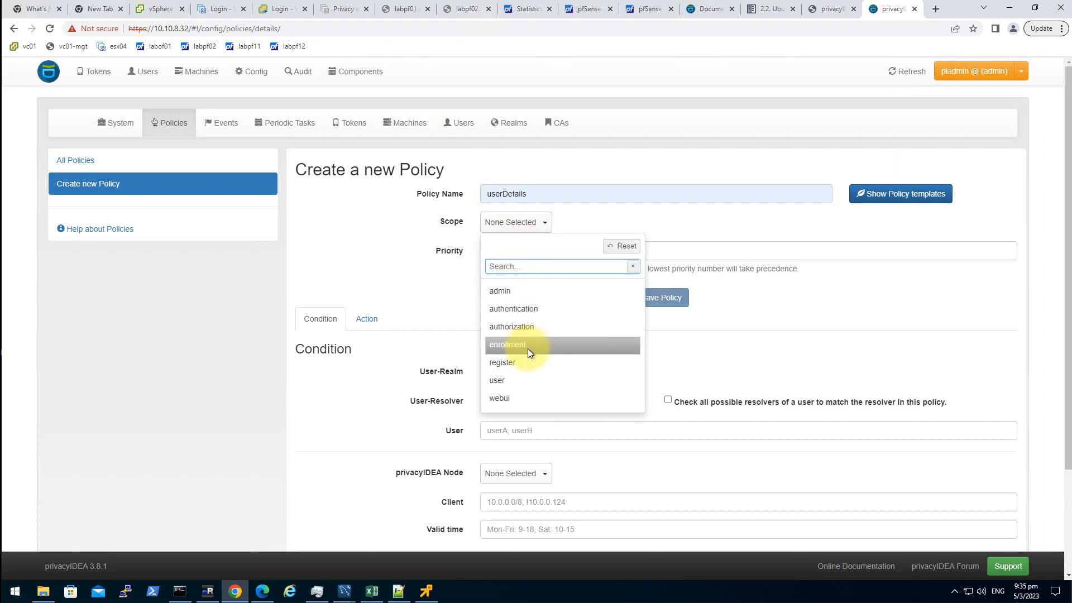
left_click(540, 325)
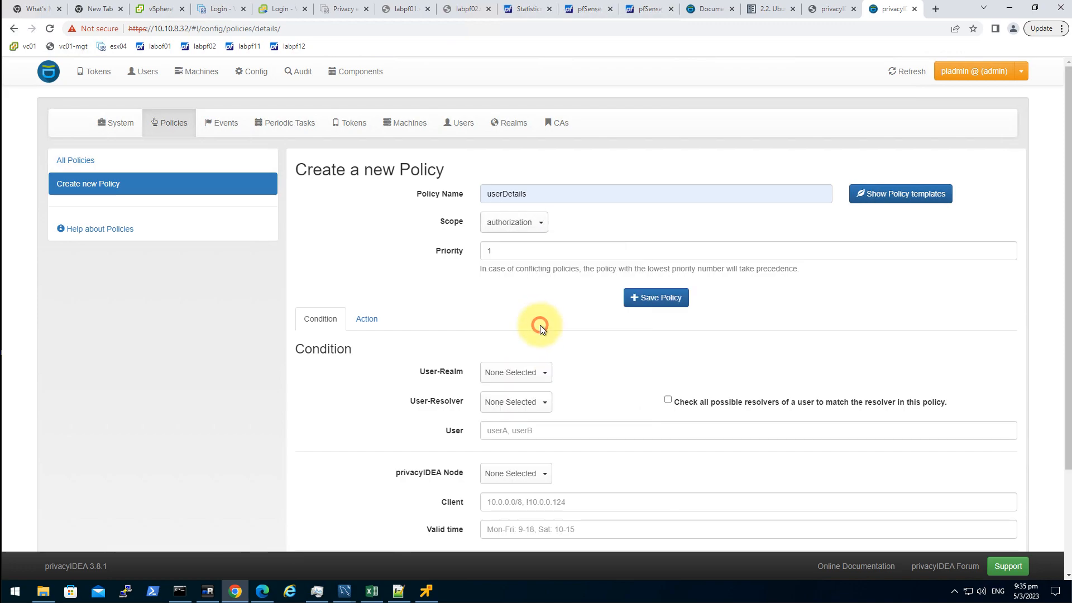
- Turn on add_user_in_response and save the userDetails policy
left_click(366, 319)
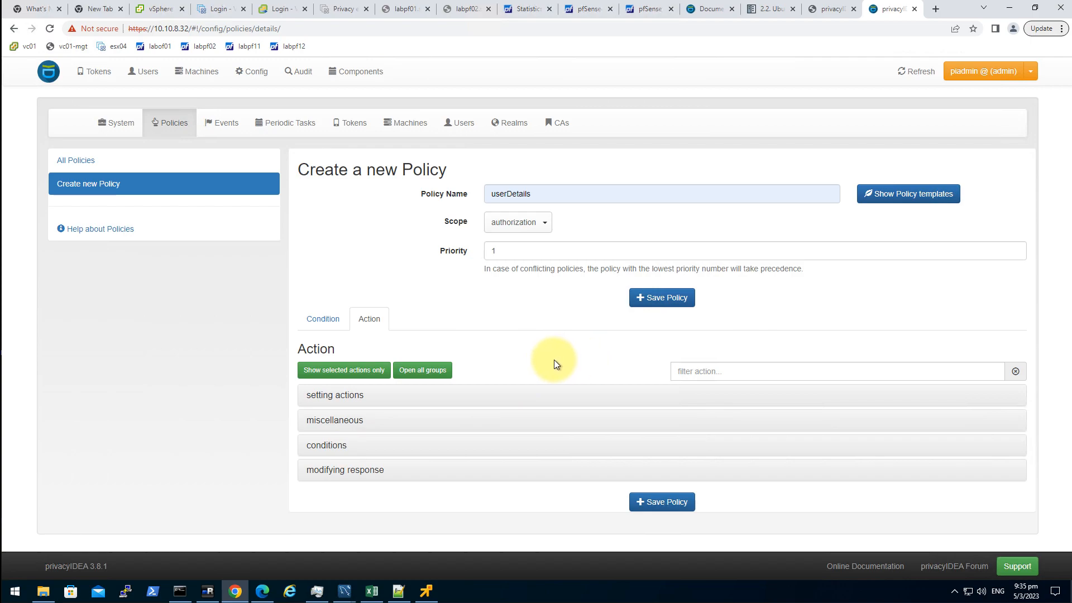
left_click(682, 371)
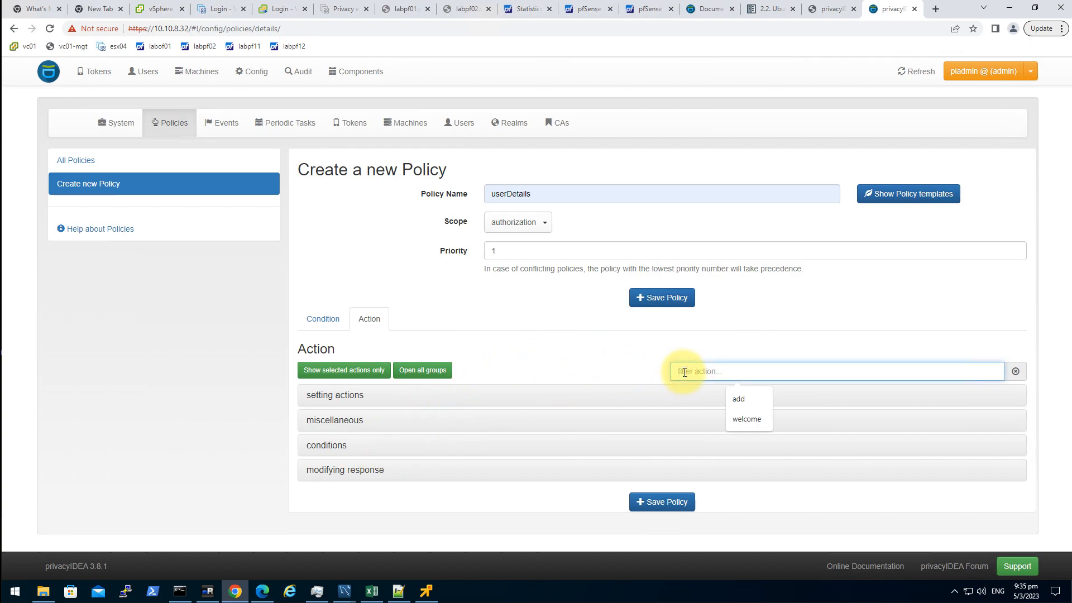
type("add")
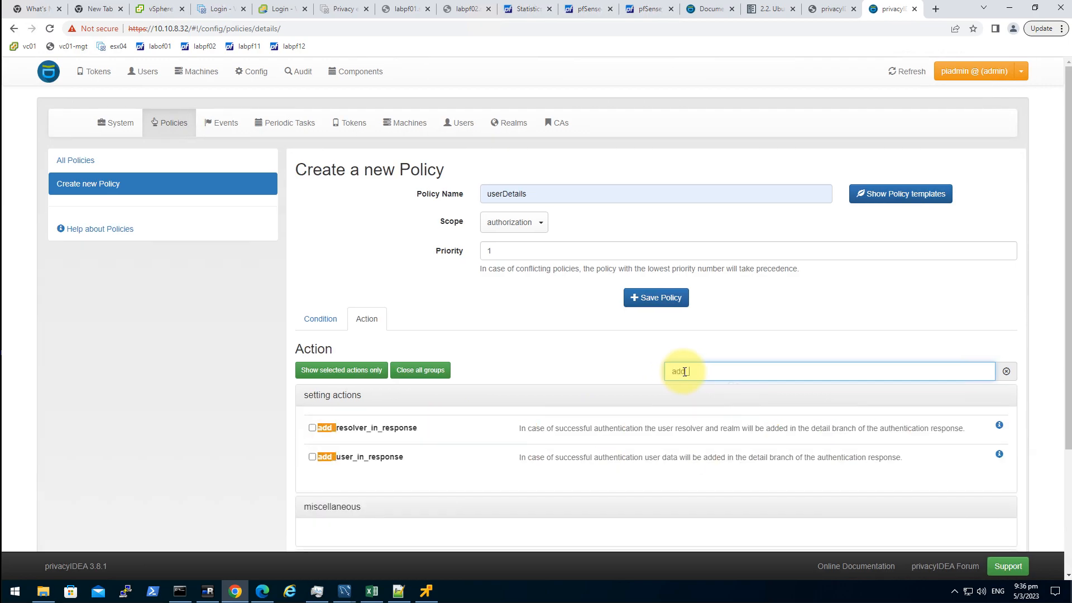
type("_user")
left_click(312, 428)
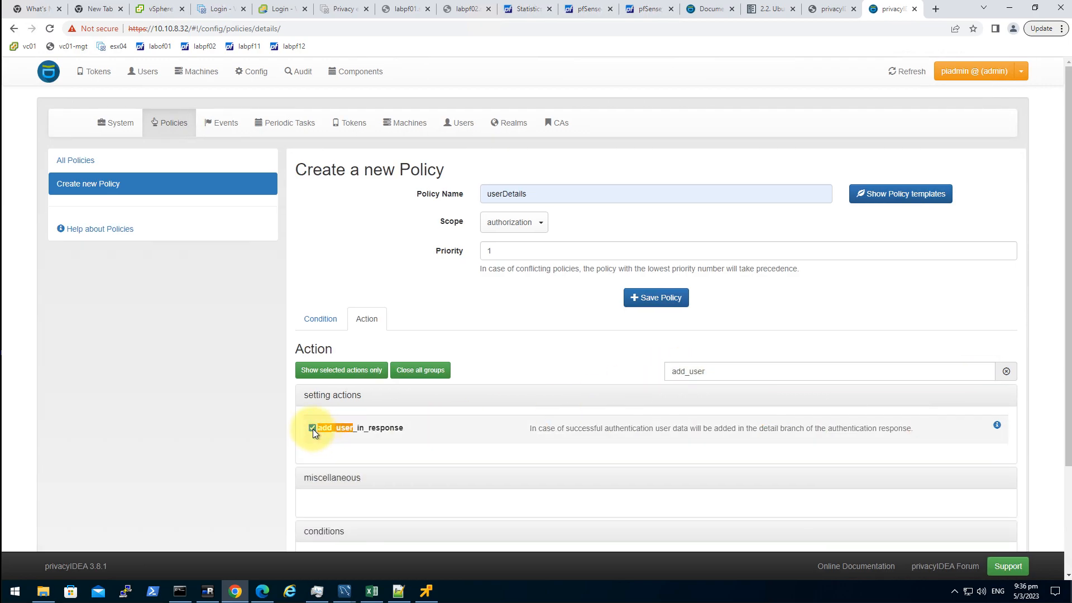
scroll(453, 453, "down", 3)
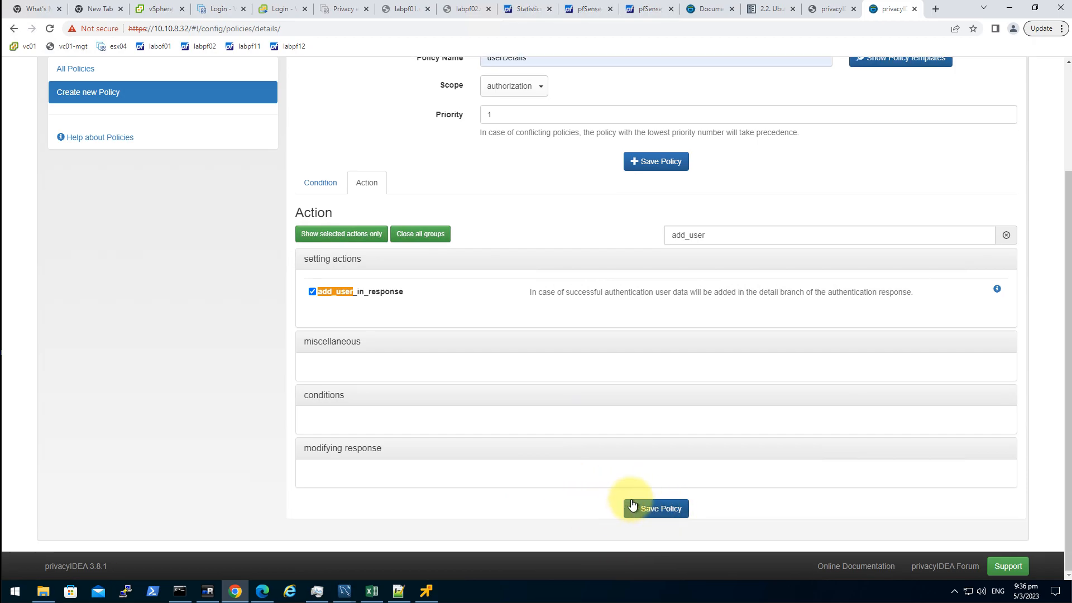
left_click(648, 505)
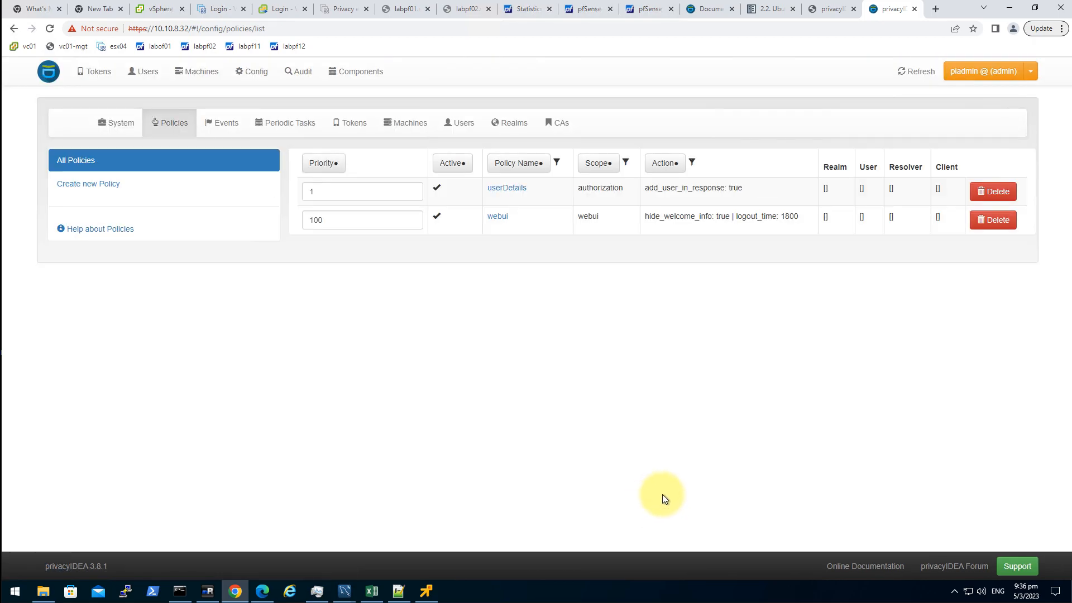
- Create the realm simplelab under Config > Realms and dismiss the server error
left_click(504, 127)
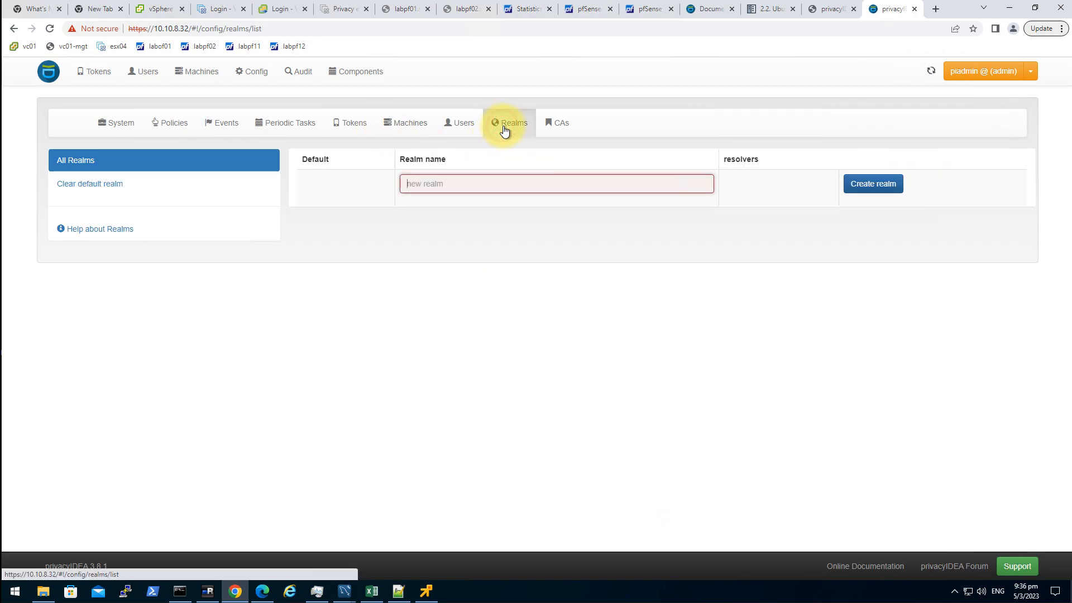
left_click(541, 185)
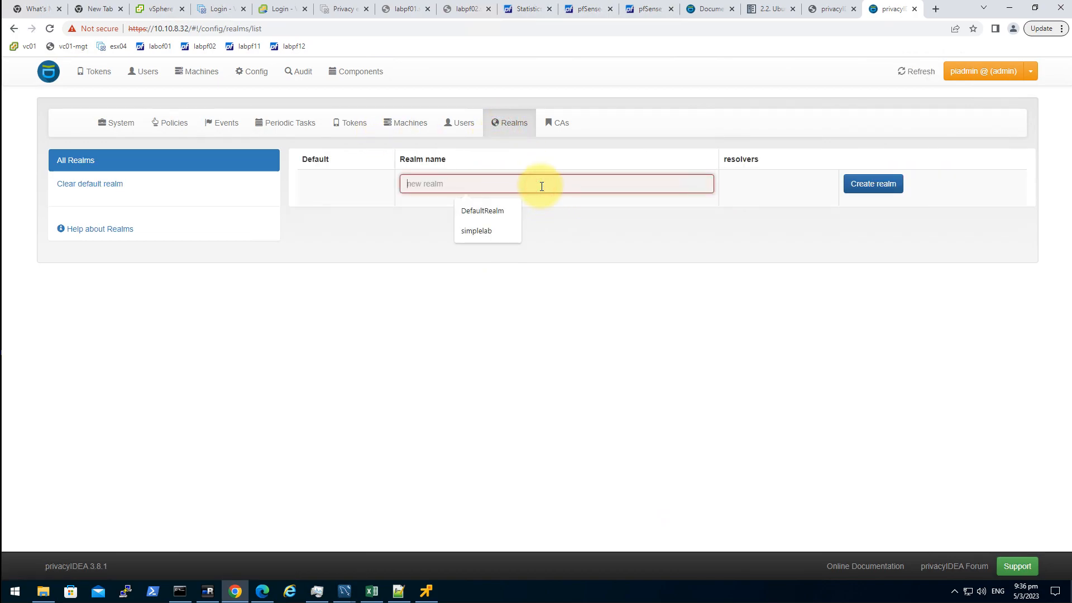
key("Down")
key("Down")
key("Return")
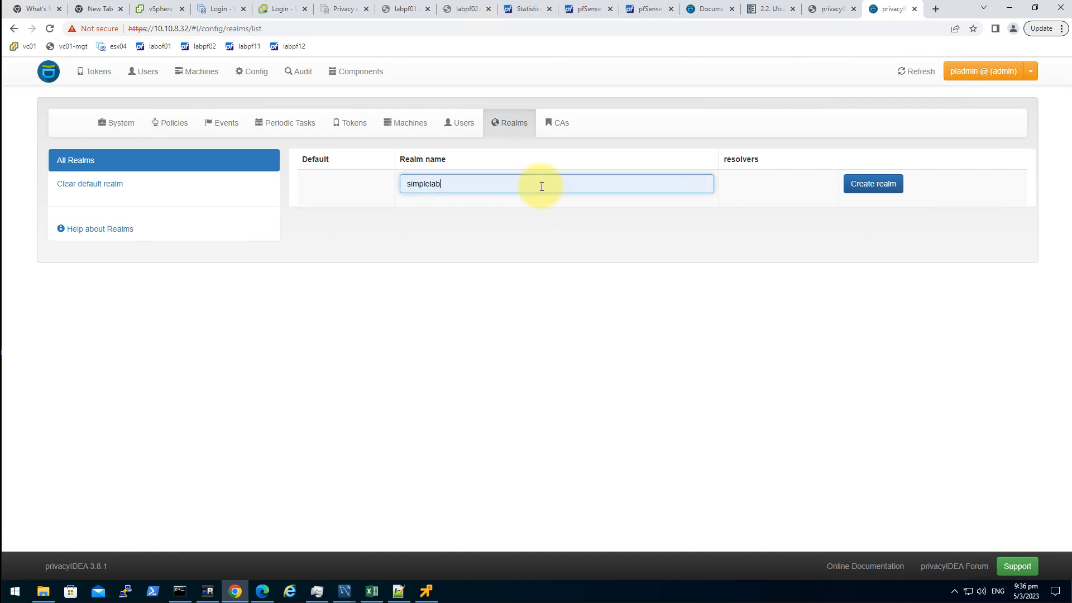
left_click(799, 386)
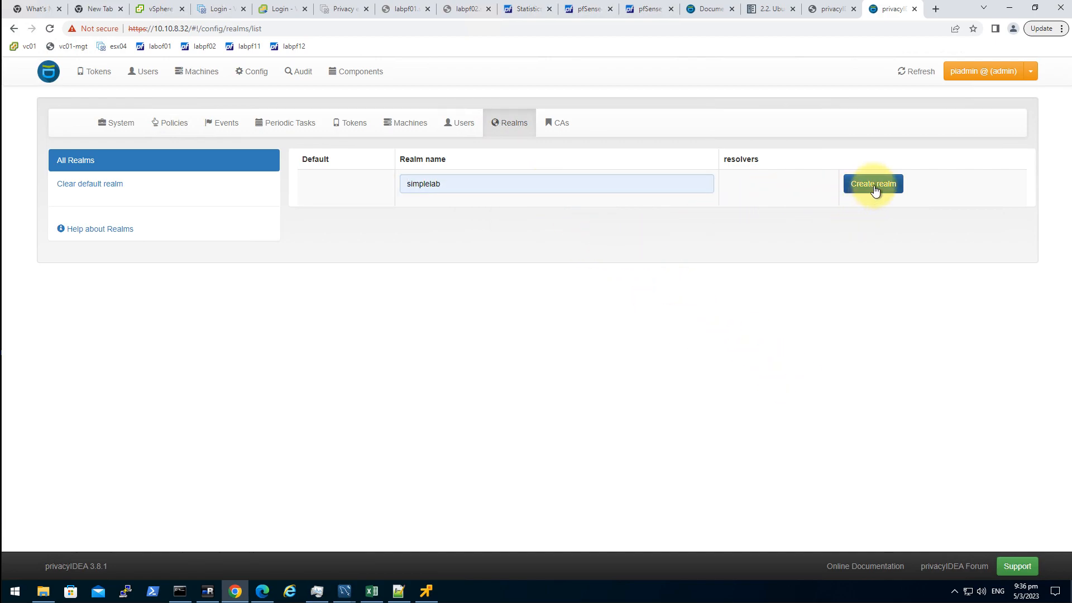
left_click(91, 186)
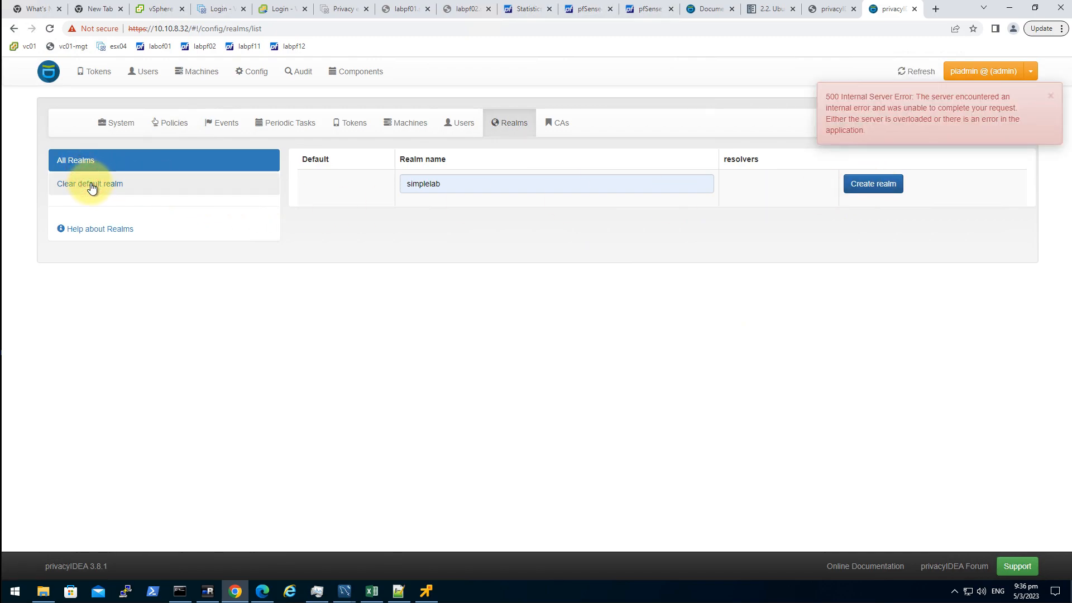
left_click(1050, 97)
left_click(868, 185)
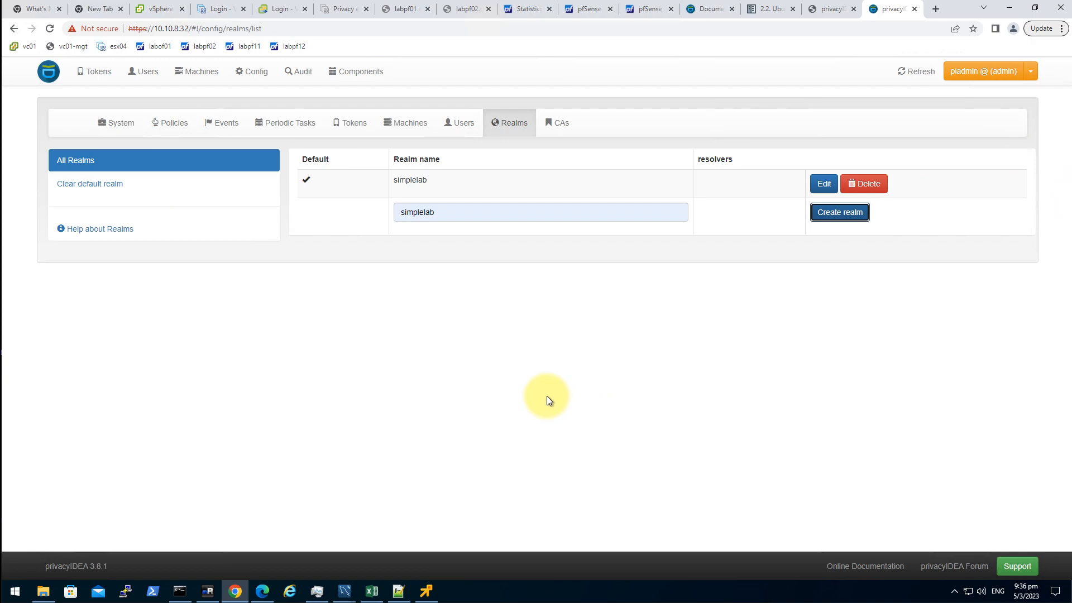
- Leave simplelab unchanged and go to the user resolver configuration
left_click(822, 184)
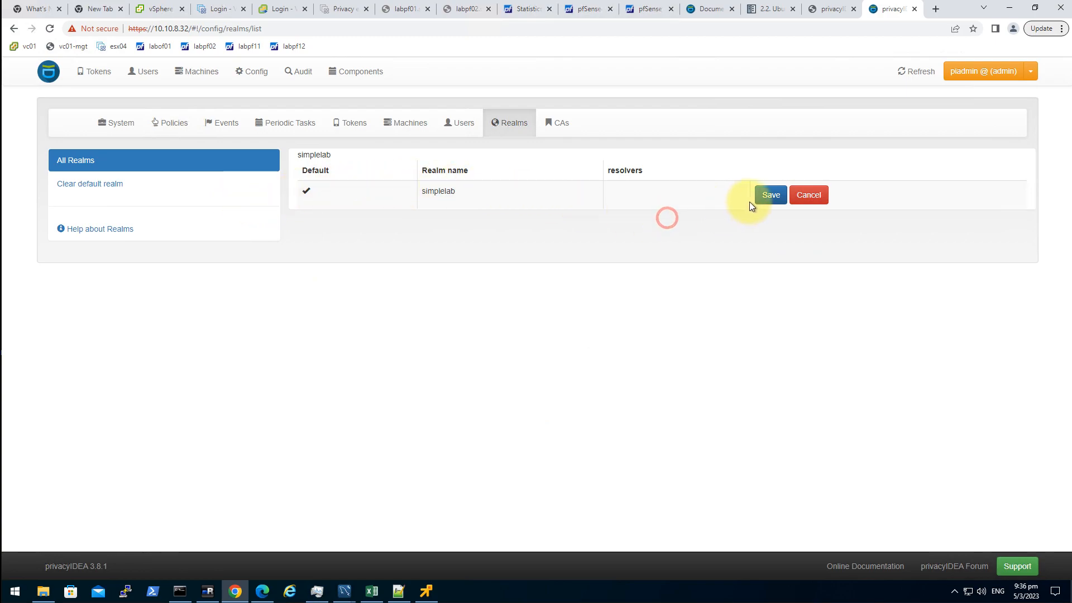
left_click(808, 193)
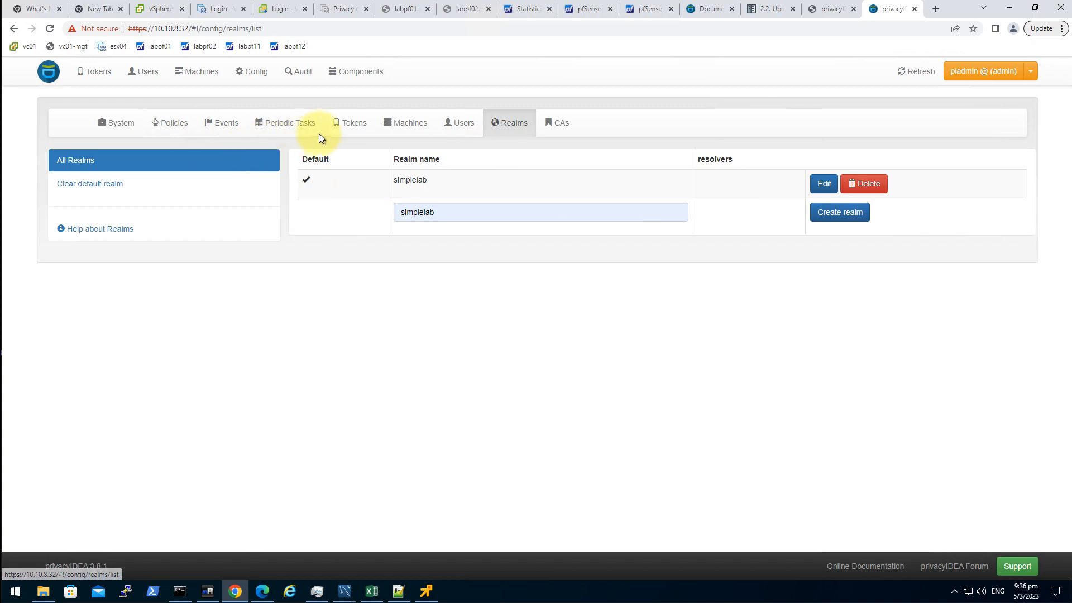
left_click(455, 126)
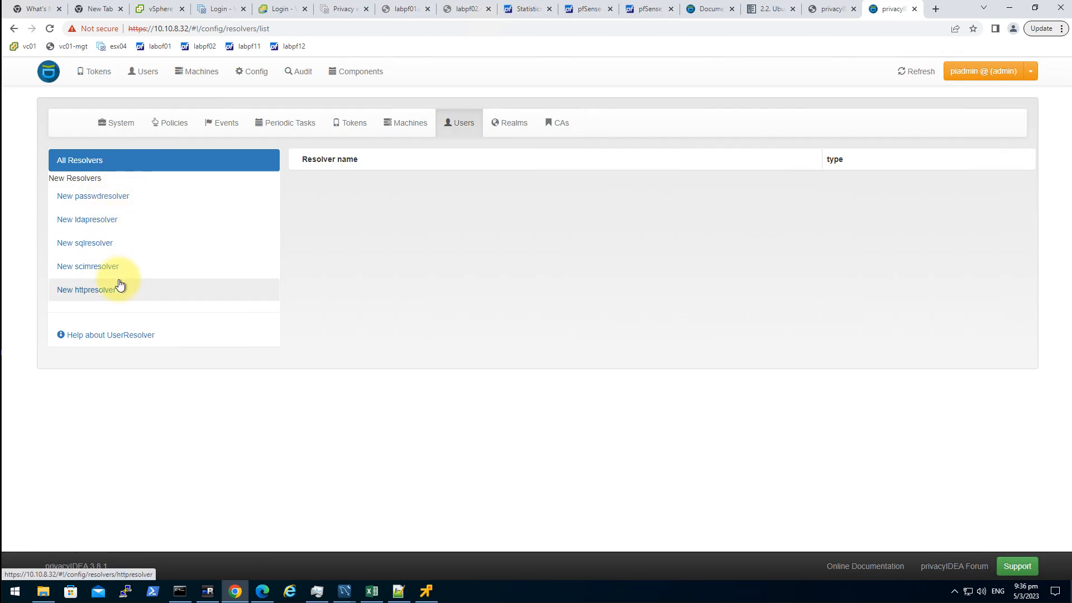
- Start a new LDAP resolver named simplelab
left_click(110, 219)
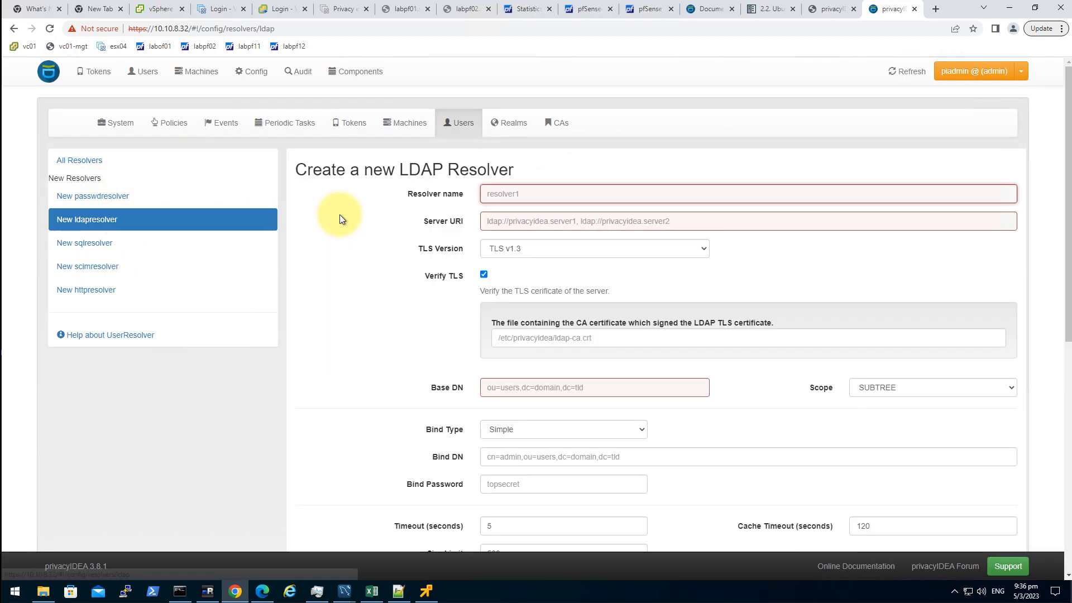
left_click(579, 201)
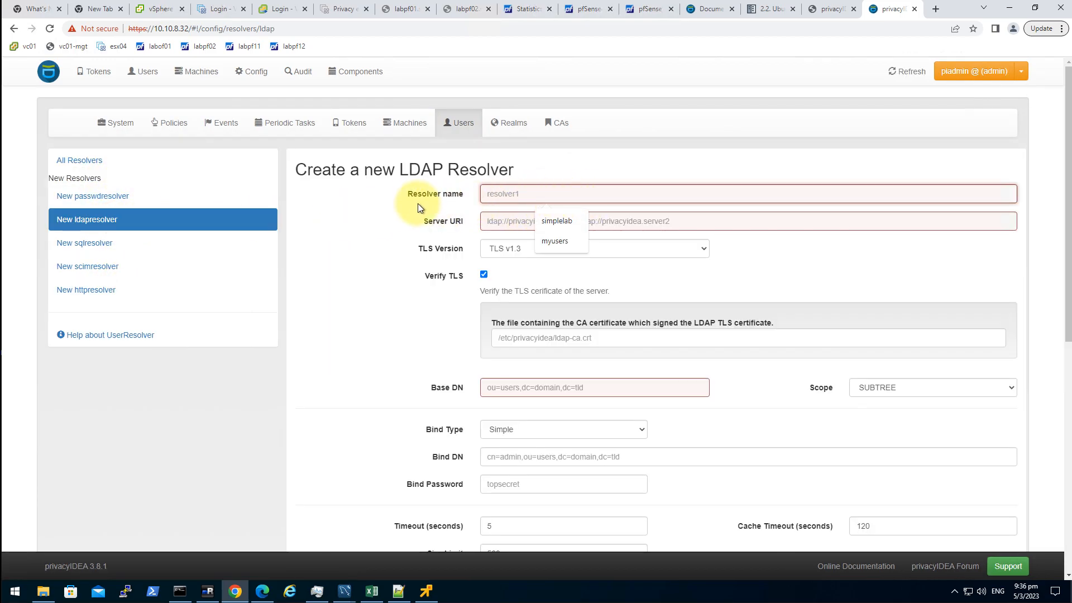
left_click(555, 222)
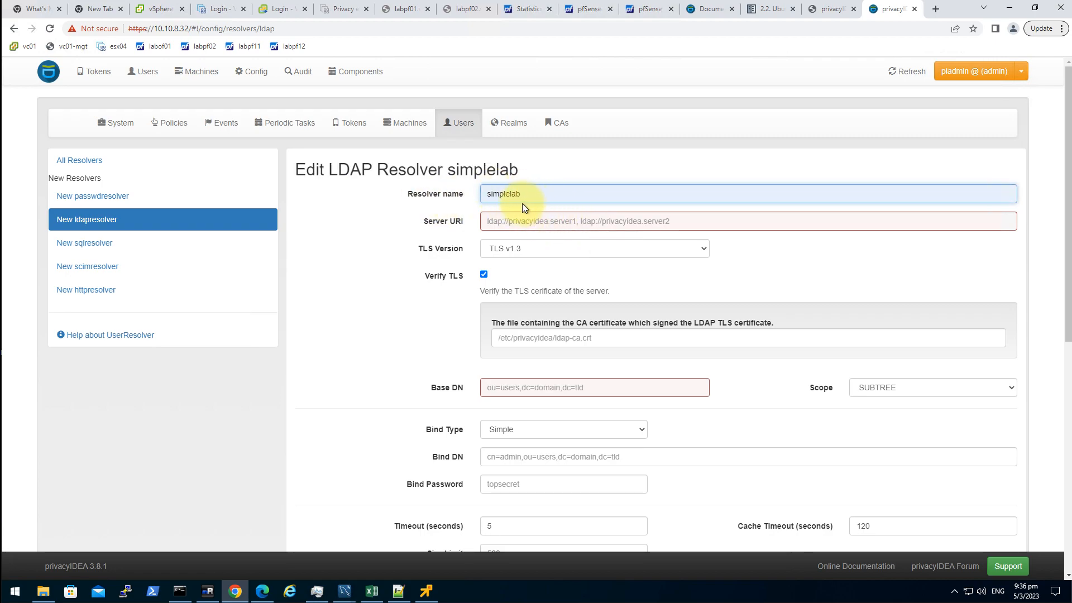
left_click(544, 223)
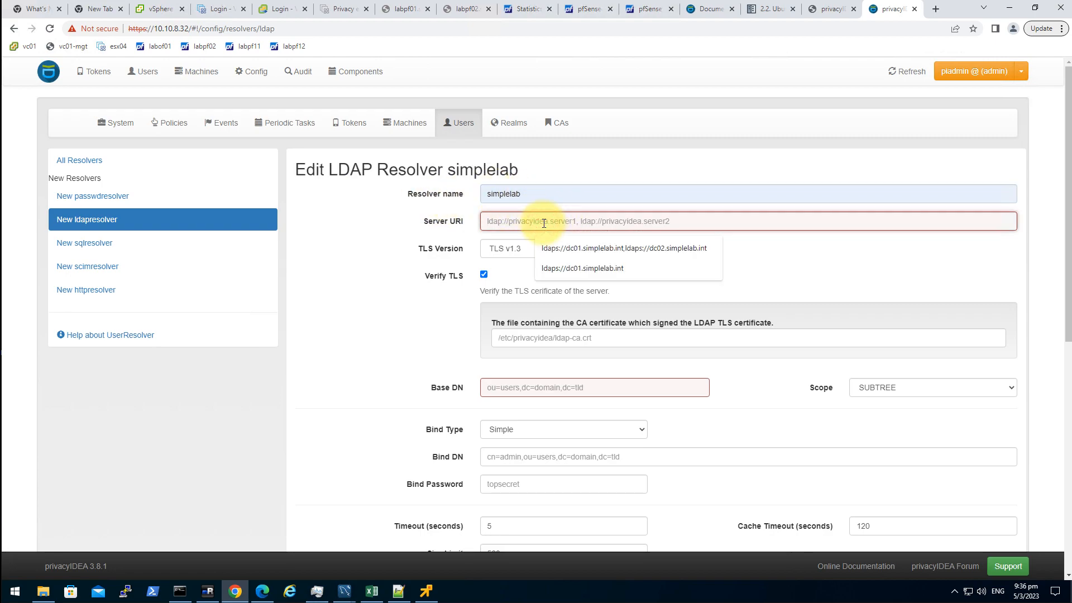
- Enter server URIs ldaps://dc01.simplelab.int and ldaps://dc02.simplelab.int and check them
left_click(638, 246)
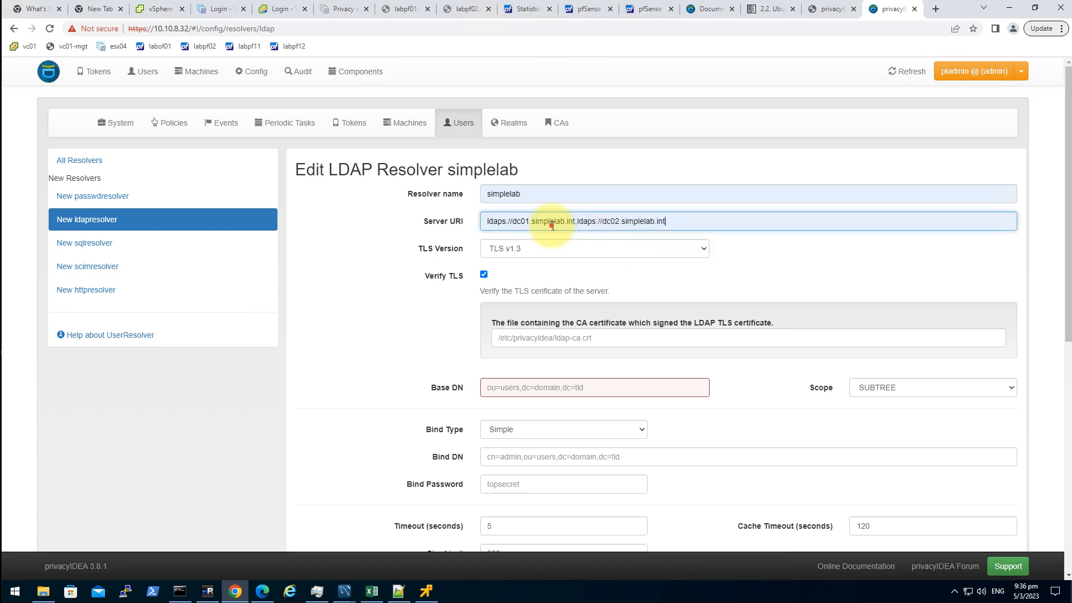
left_click(552, 226)
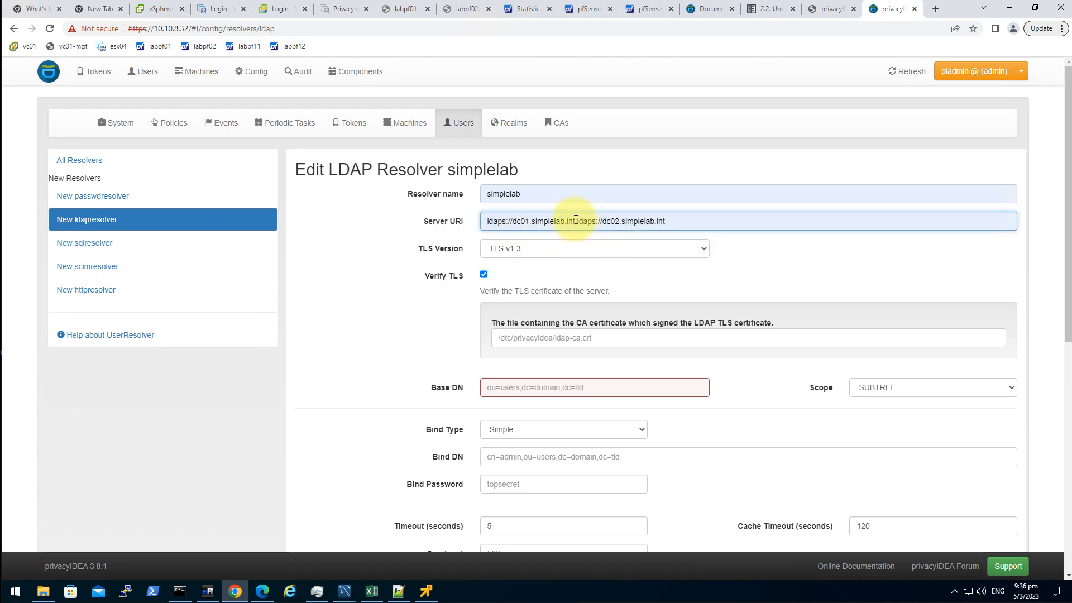
left_click_drag(575, 220, 490, 219)
left_click(626, 220)
left_click(699, 223)
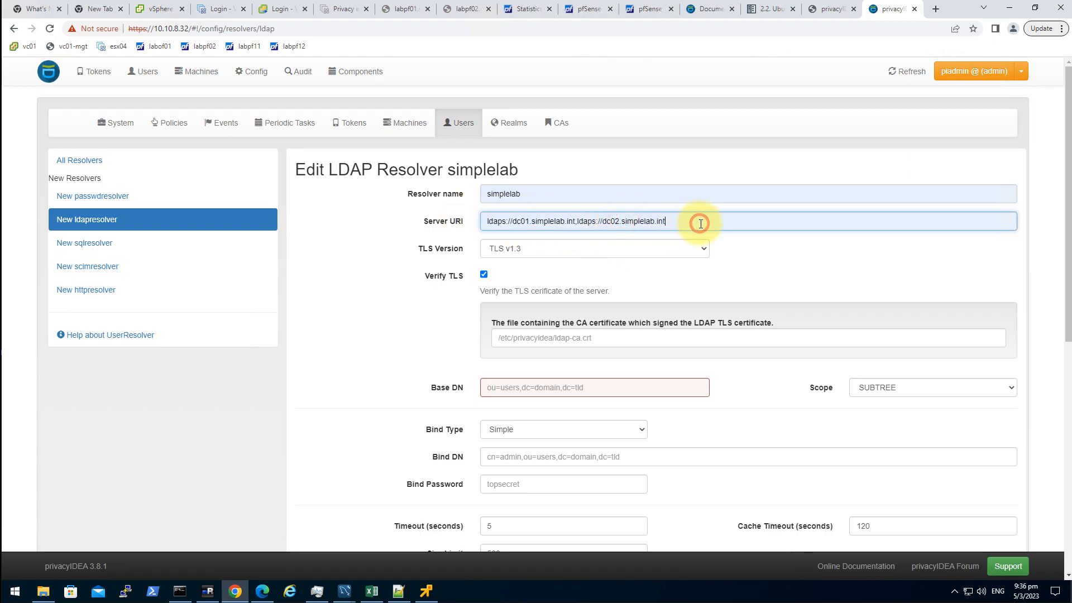
left_click_drag(717, 223, 487, 219)
left_click(727, 222)
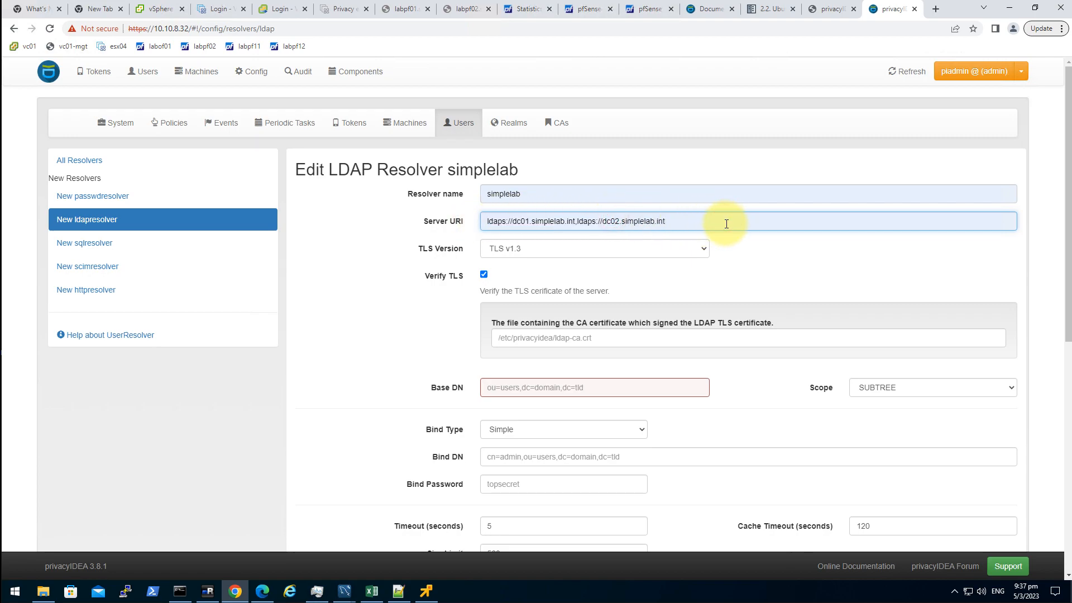
left_click(778, 258)
- Bring up CA certificate file path suggestions without choosing one
left_click(570, 337)
left_click(569, 338)
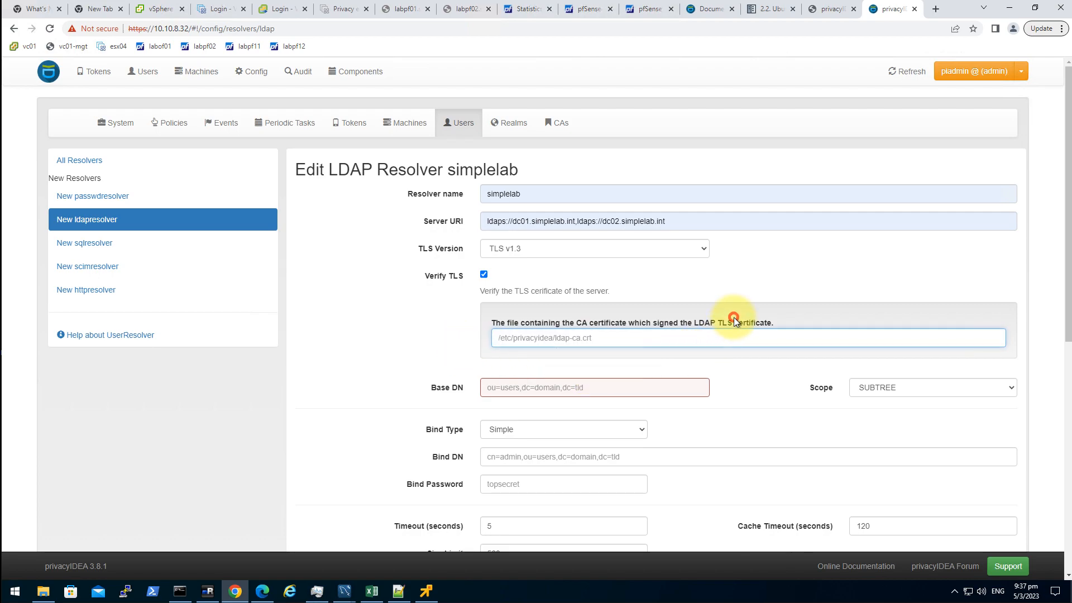
left_click(677, 325)
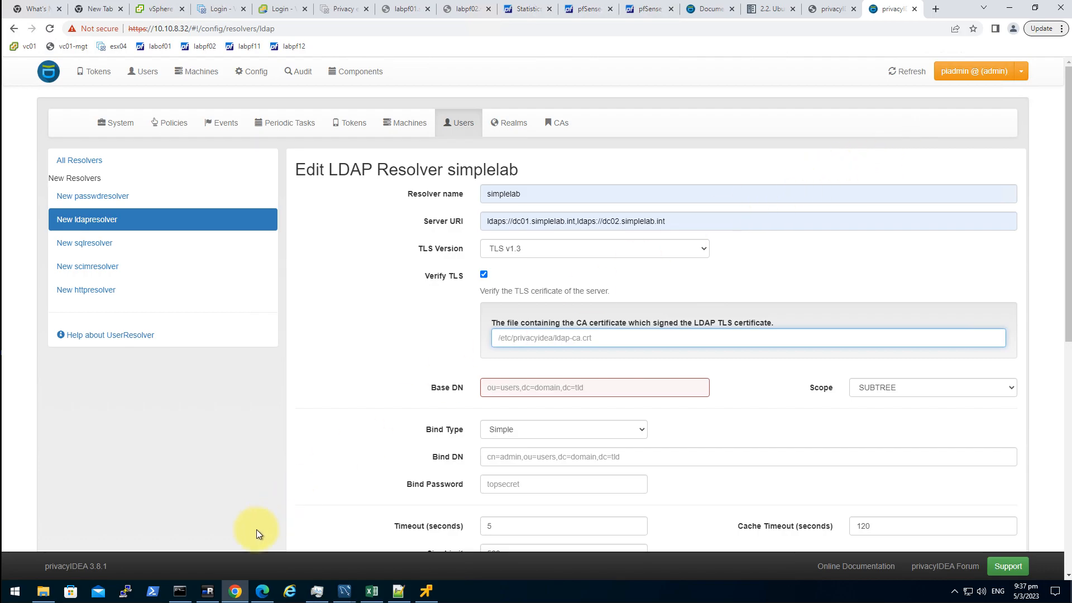
- Browse File Explorer to the cert\chain folder and select the root.cer and sub.cer certificates
left_click(44, 592)
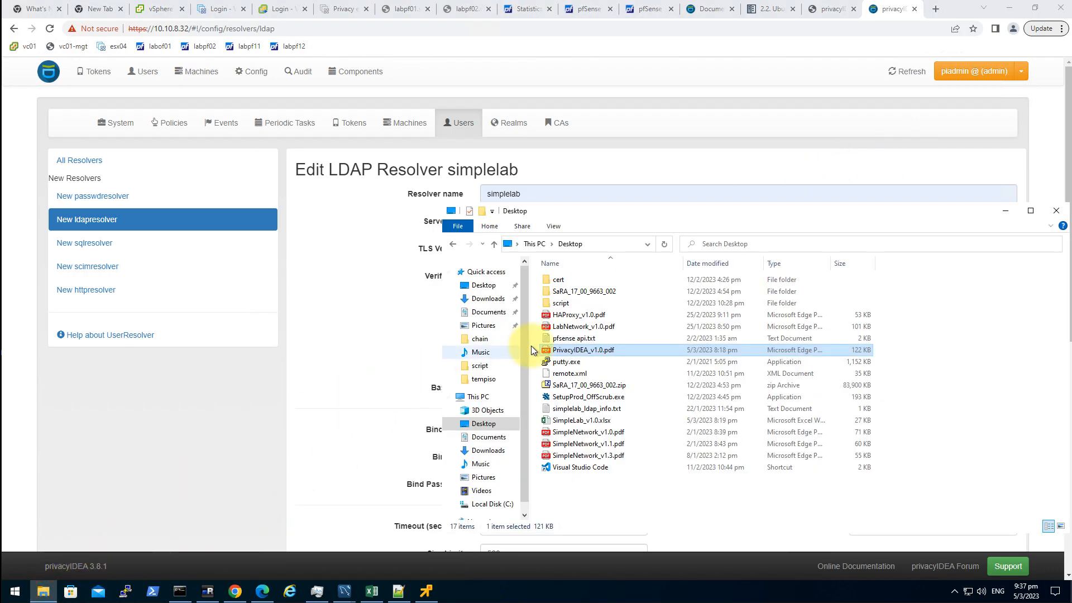
double_click(587, 283)
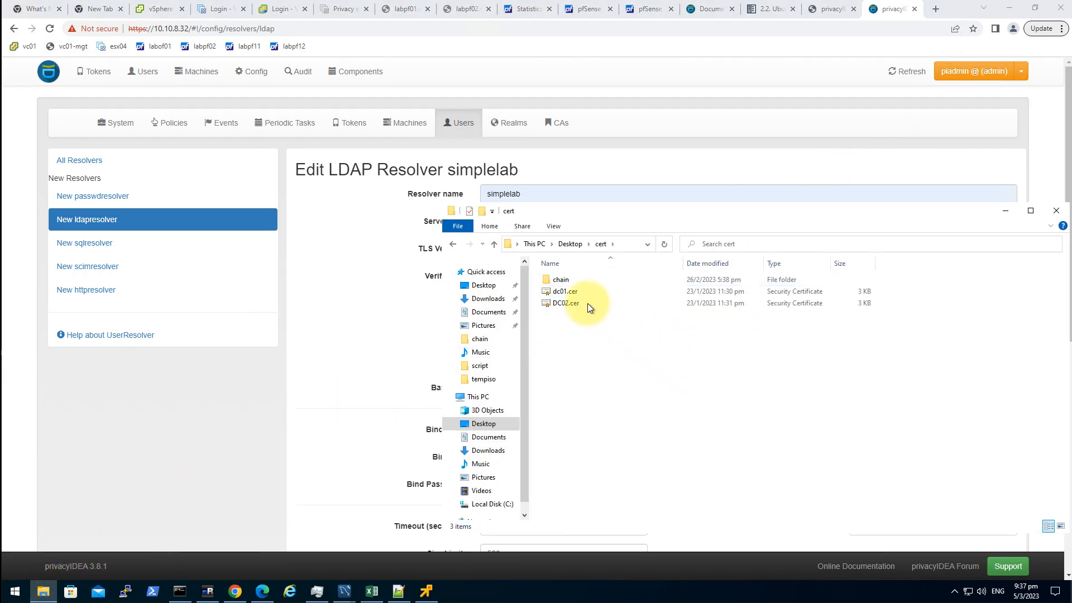
double_click(565, 280)
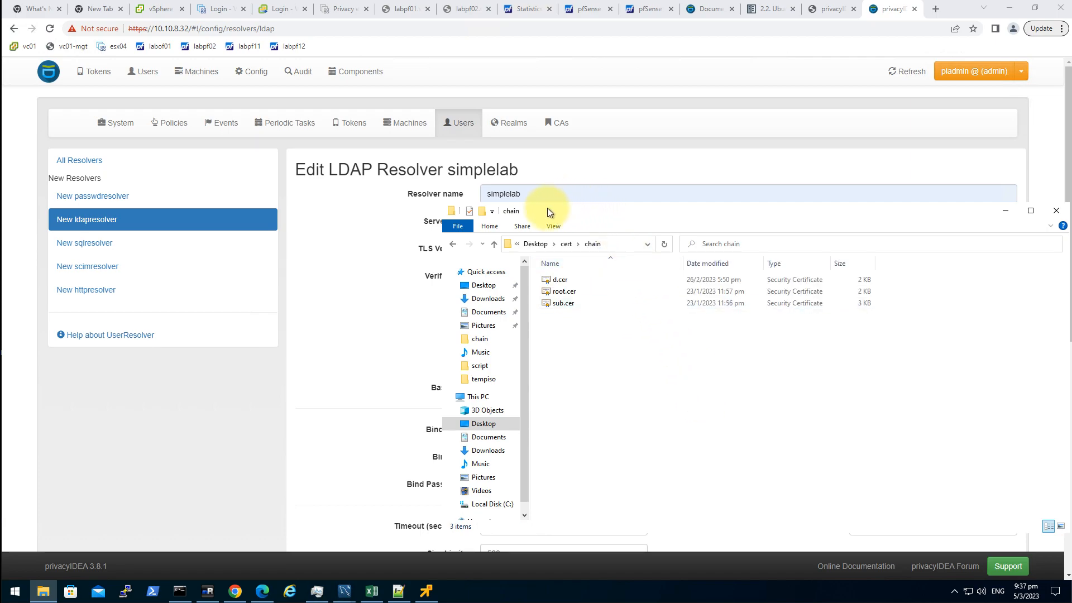
left_click_drag(530, 215, 769, 179)
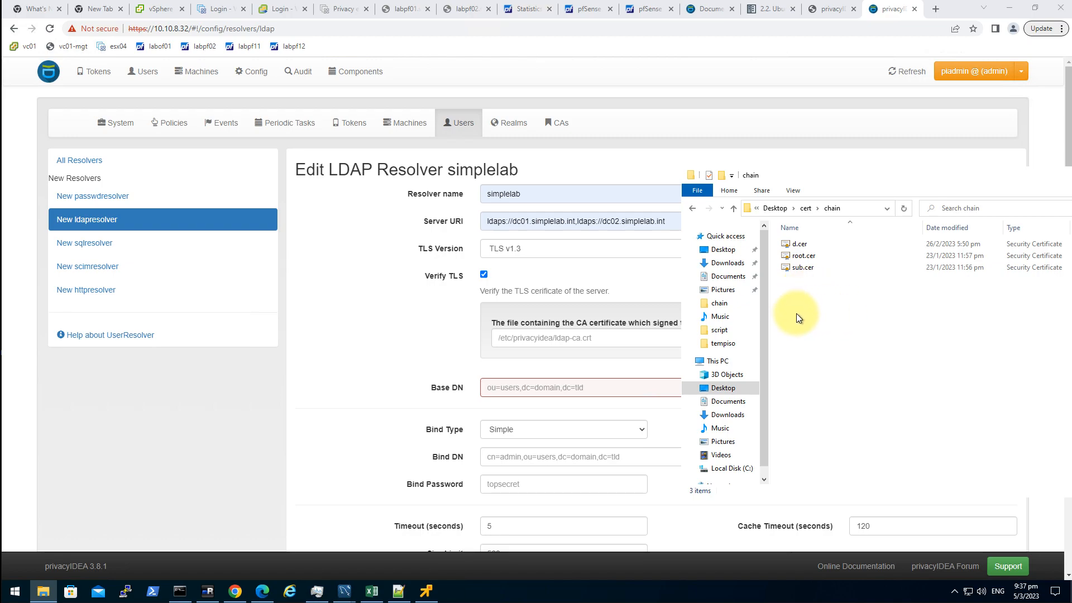
left_click(826, 296)
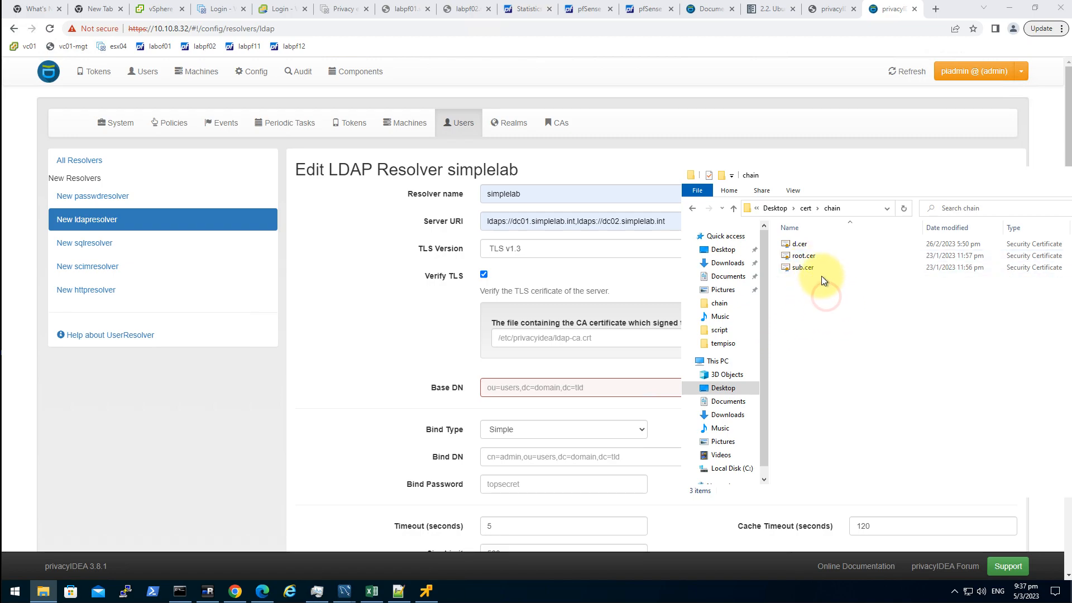
left_click(816, 296)
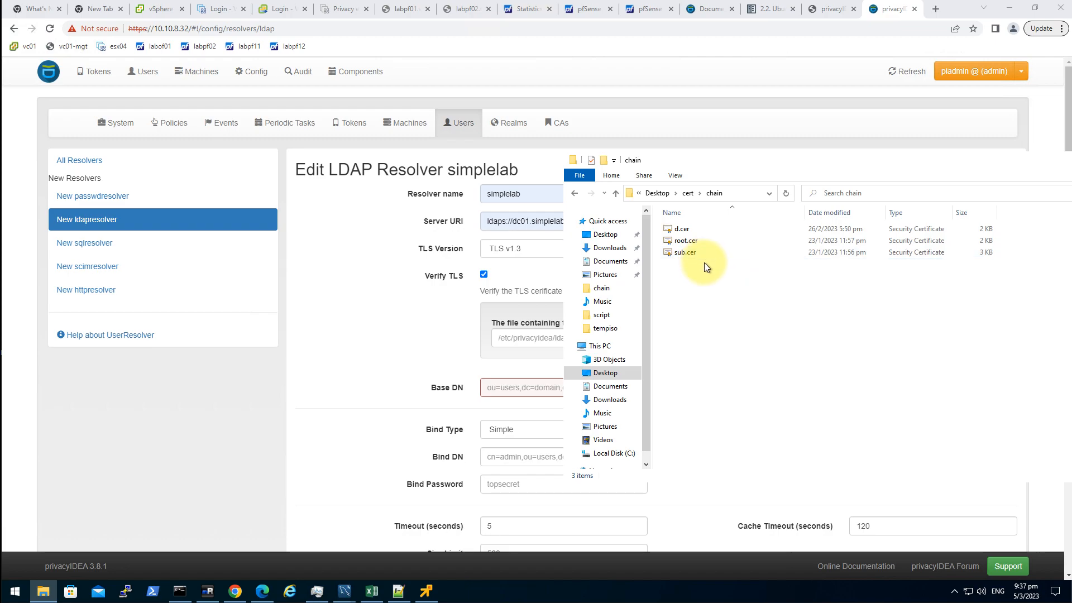
left_click(696, 241)
left_click(691, 254)
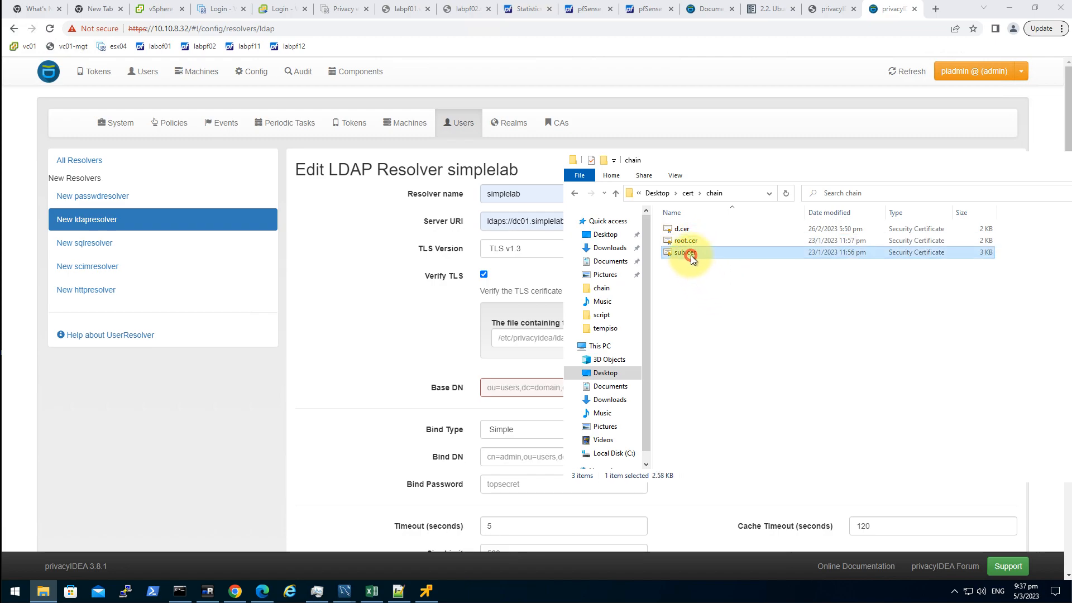
left_click_drag(658, 161, 747, 166)
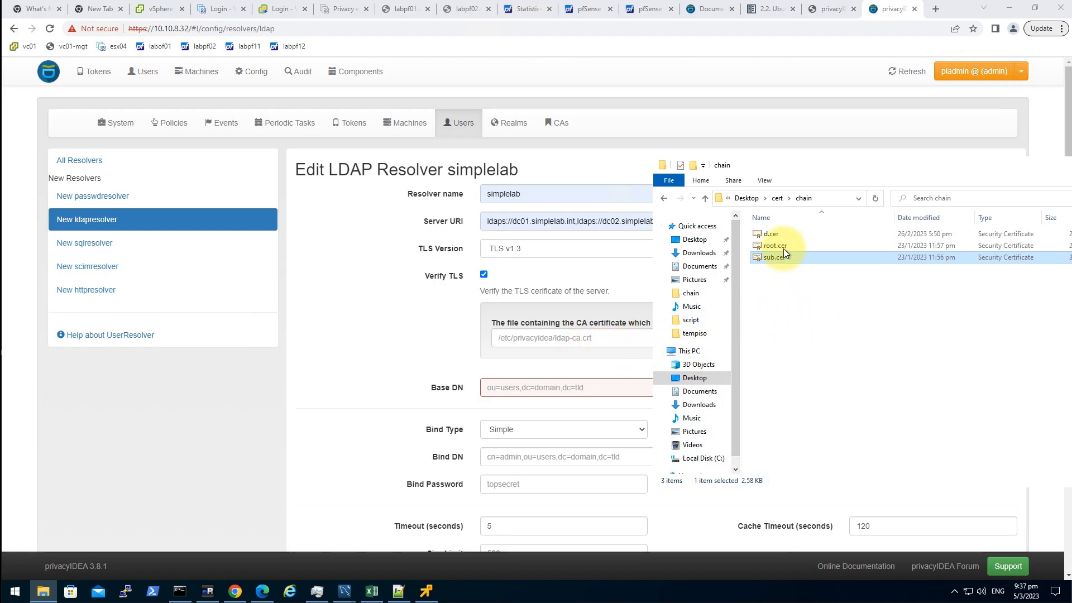
- View d.cer's contents in Notepad++, then close it and return to the privacyIDEA form
double_click(769, 234)
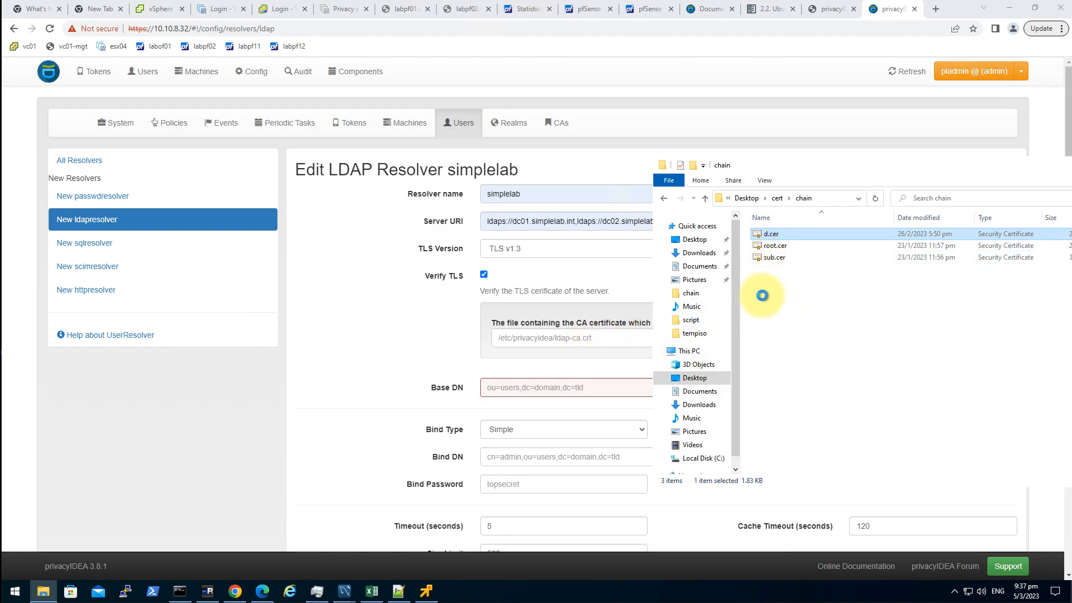
right_click(769, 235)
left_click(695, 292)
left_click(621, 316)
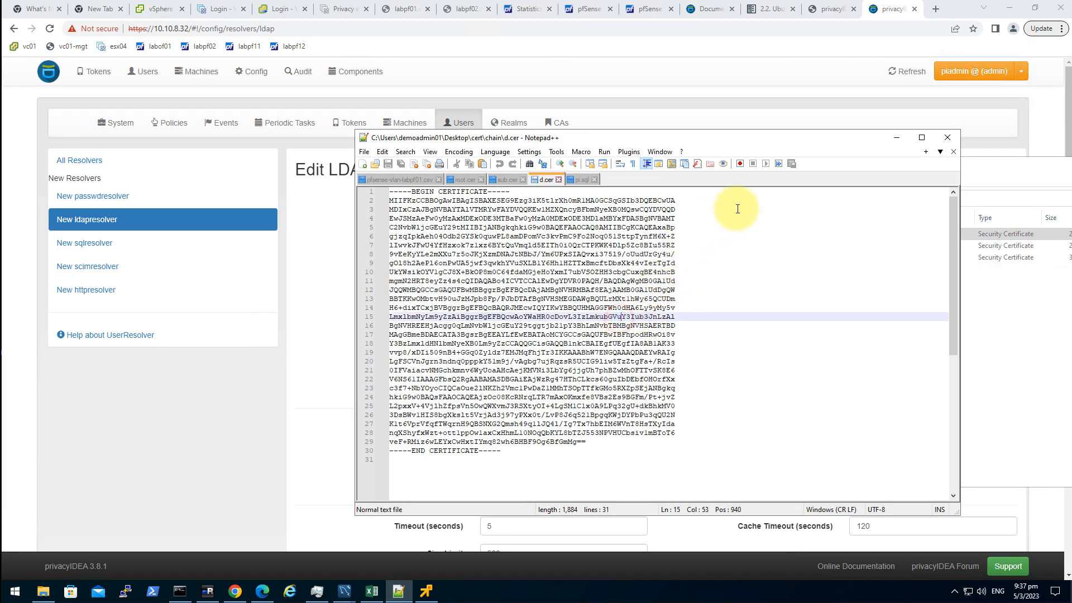
left_click(558, 179)
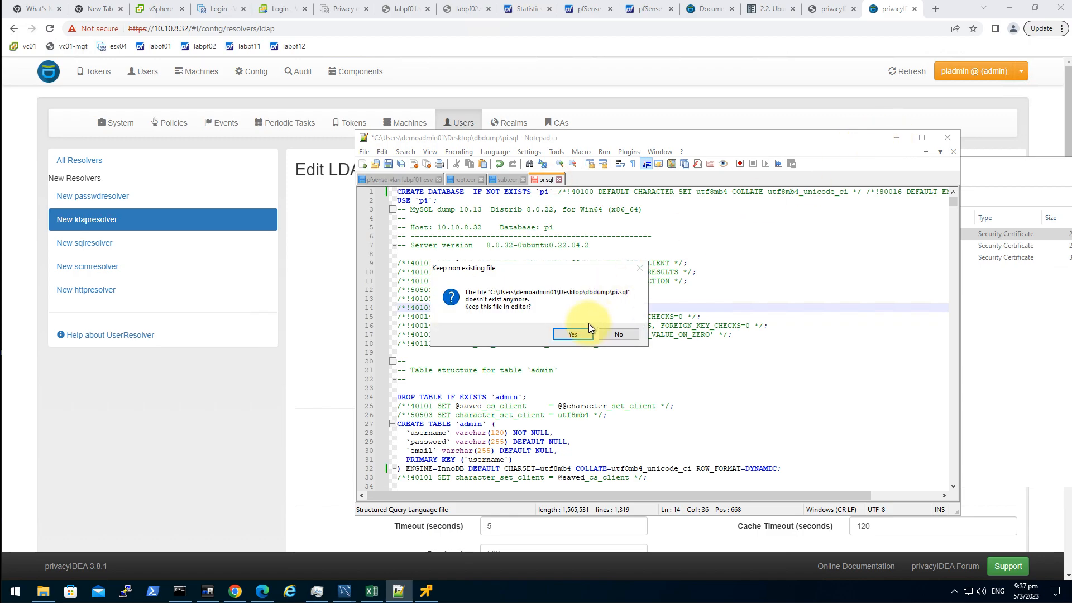
left_click(618, 333)
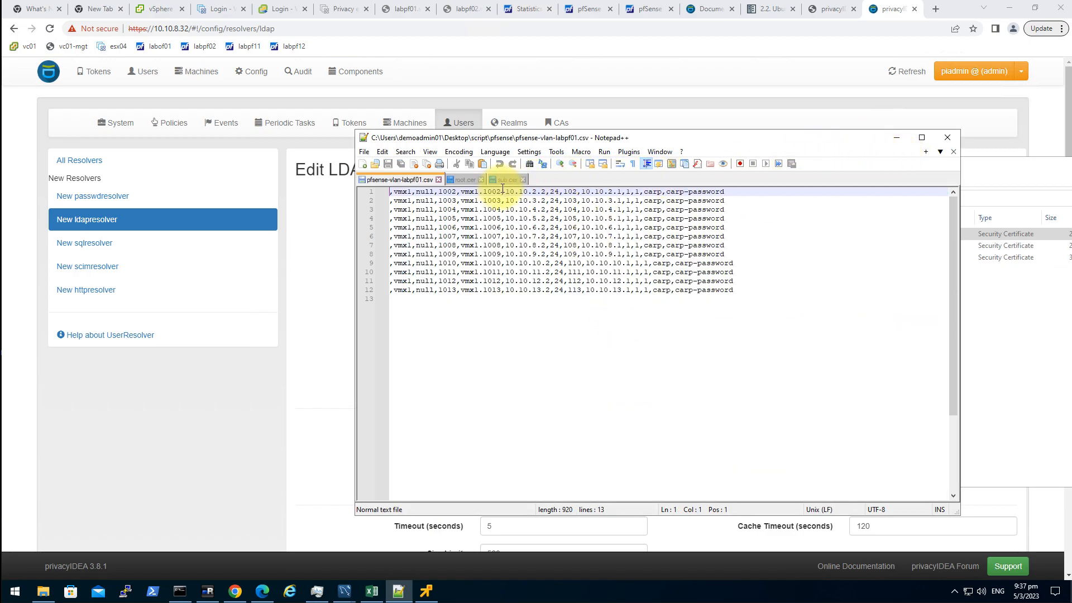
left_click(896, 137)
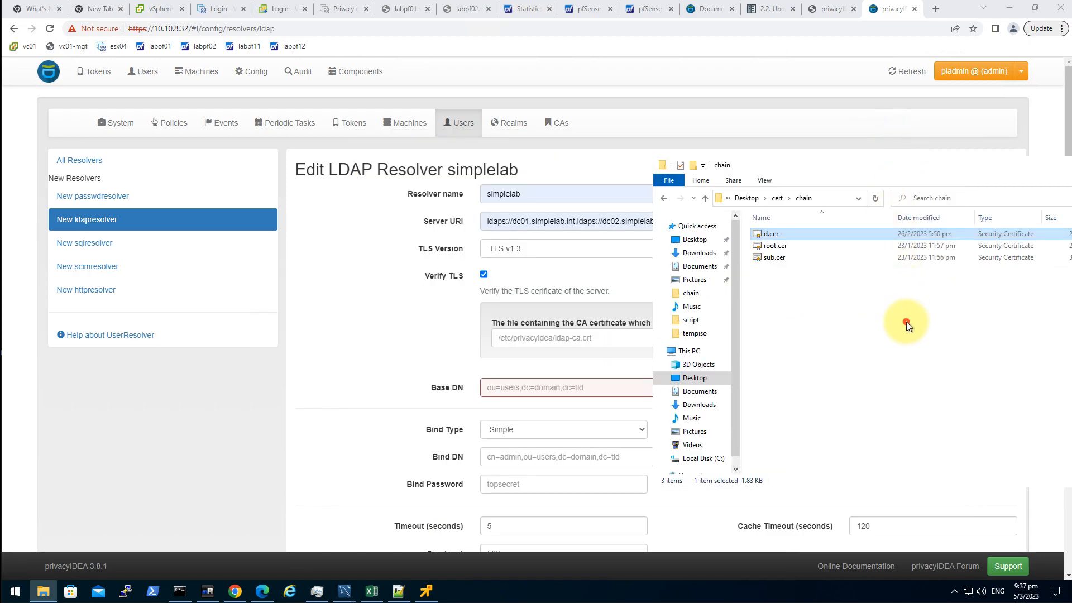
left_click(373, 363)
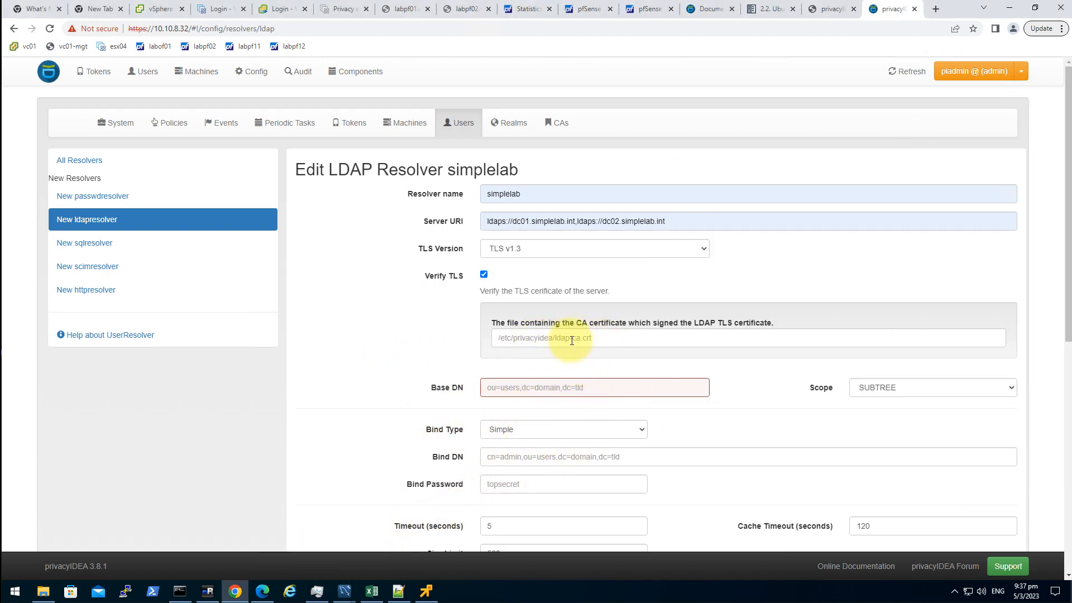
- Copy the CA certificate path and run nano /etc/privacyidea/ldap-ca.crt in the pi01 terminal
left_click(614, 337)
left_click(635, 364)
key("ctrl+a")
key("ctrl+c")
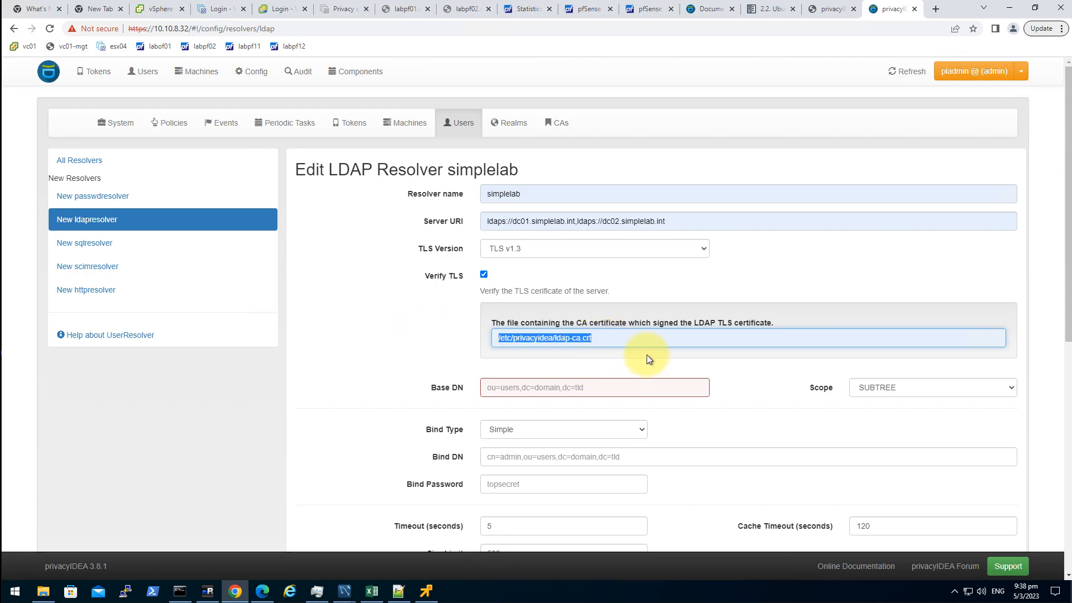
left_click(207, 590)
type("nano")
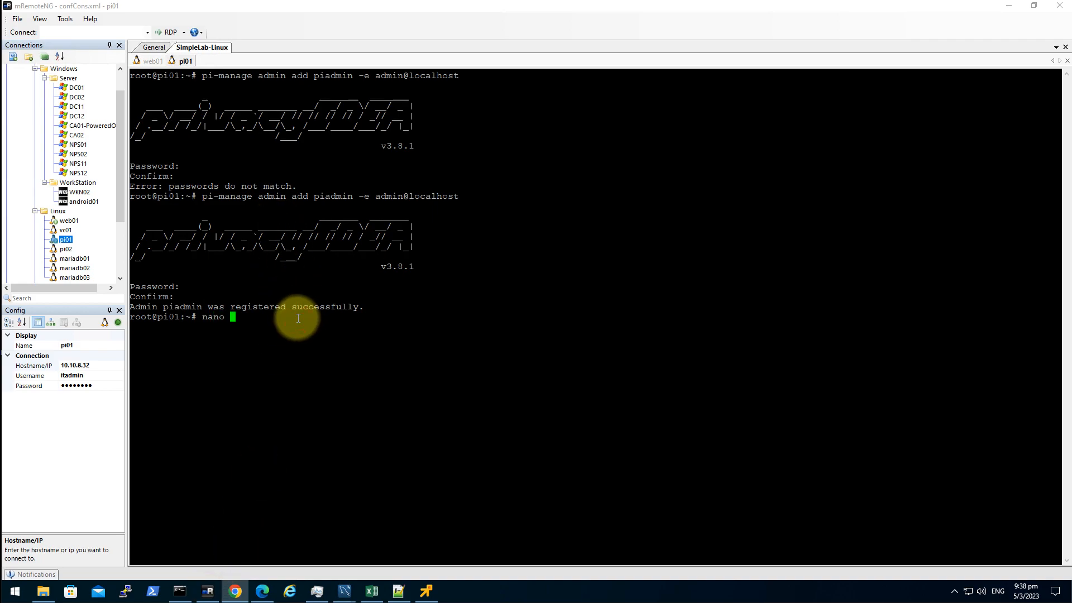
right_click(375, 323)
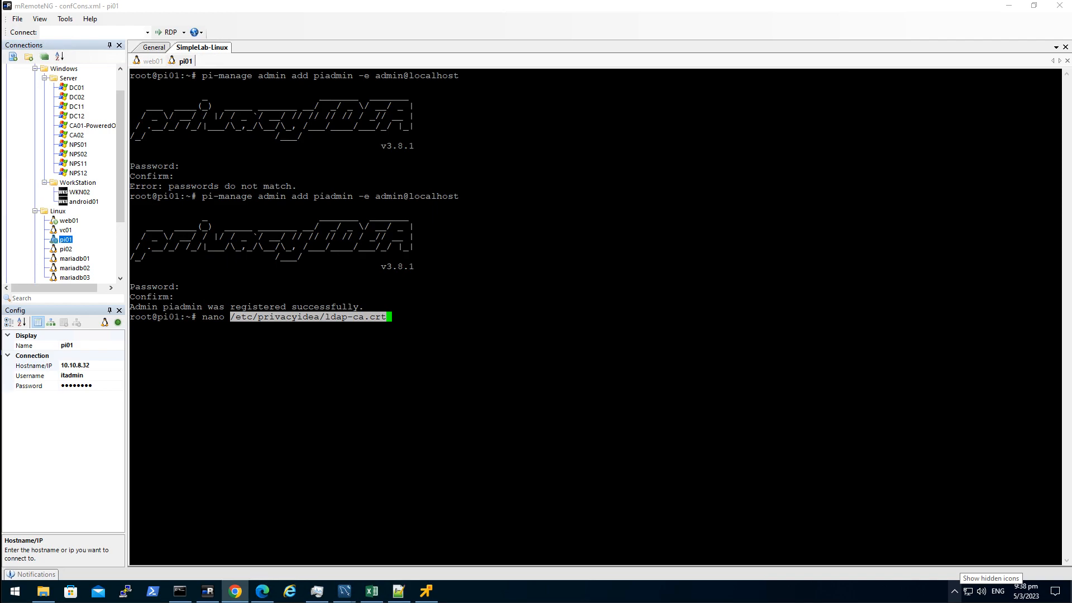
left_click(634, 394)
key("Return")
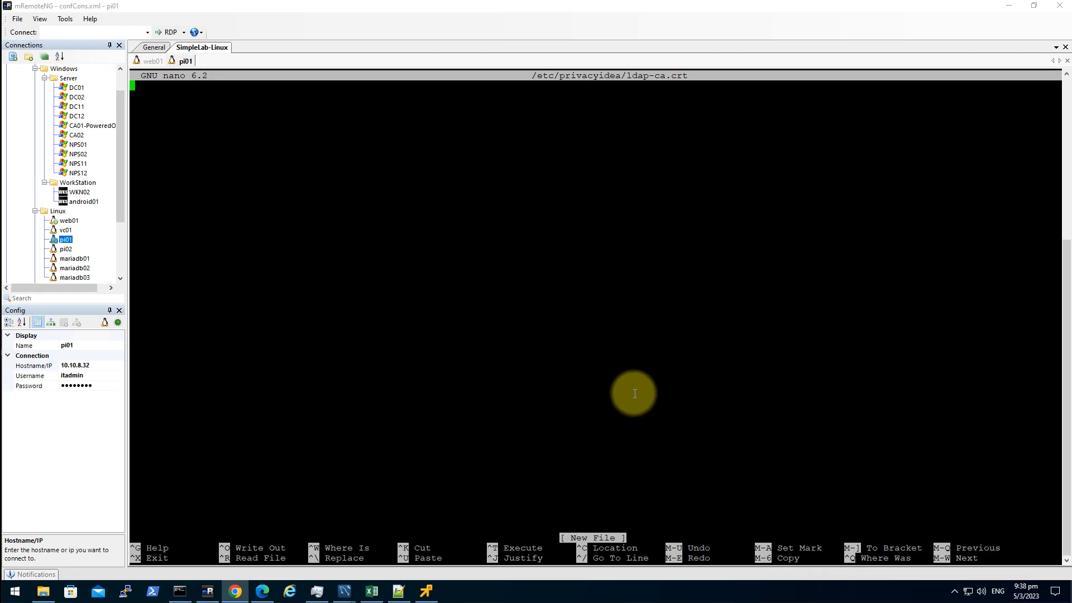
double_click(625, 458)
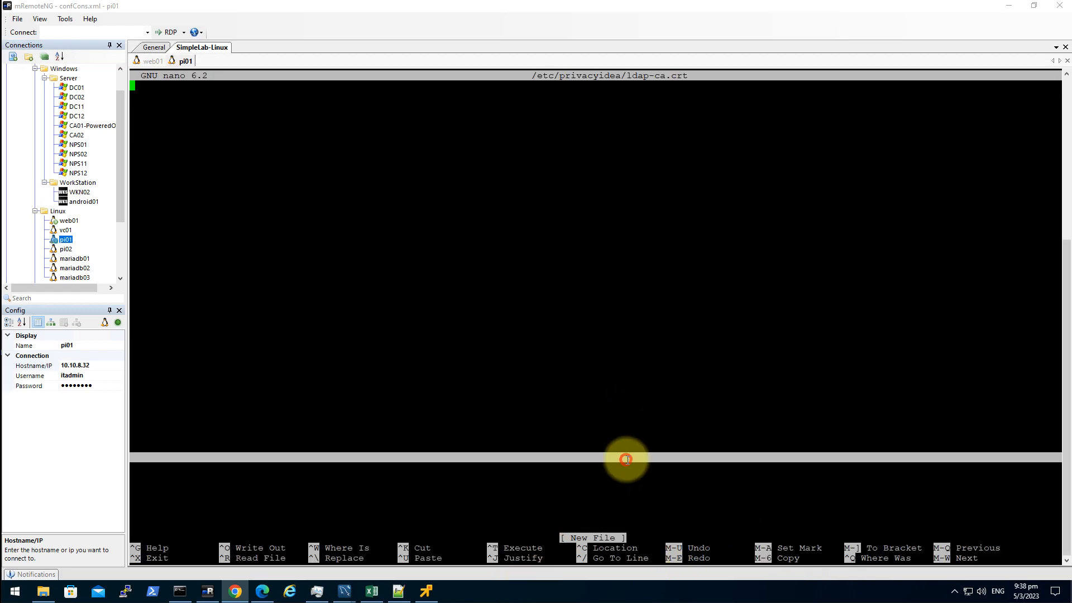
left_click(448, 443)
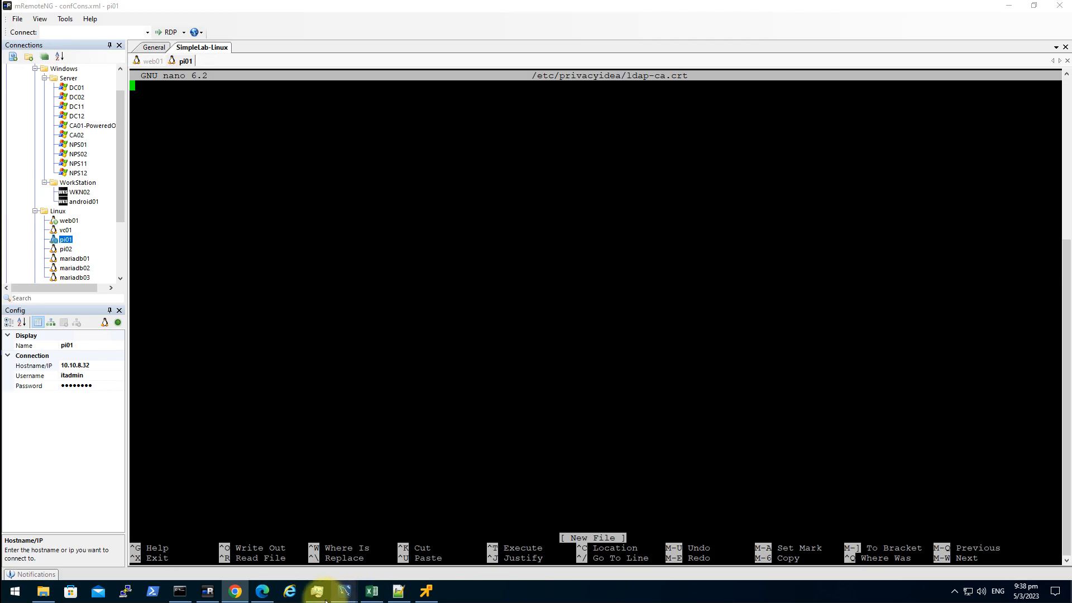
- Paste the root.cer certificate text from Notepad++ into the nano file
left_click(399, 592)
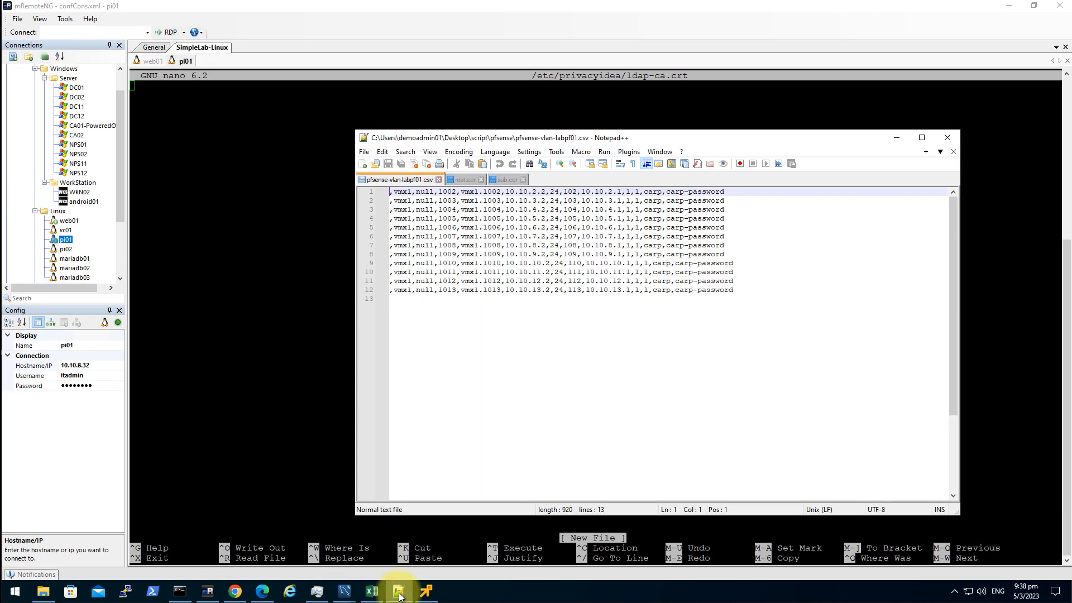
left_click(457, 179)
key("ctrl+a")
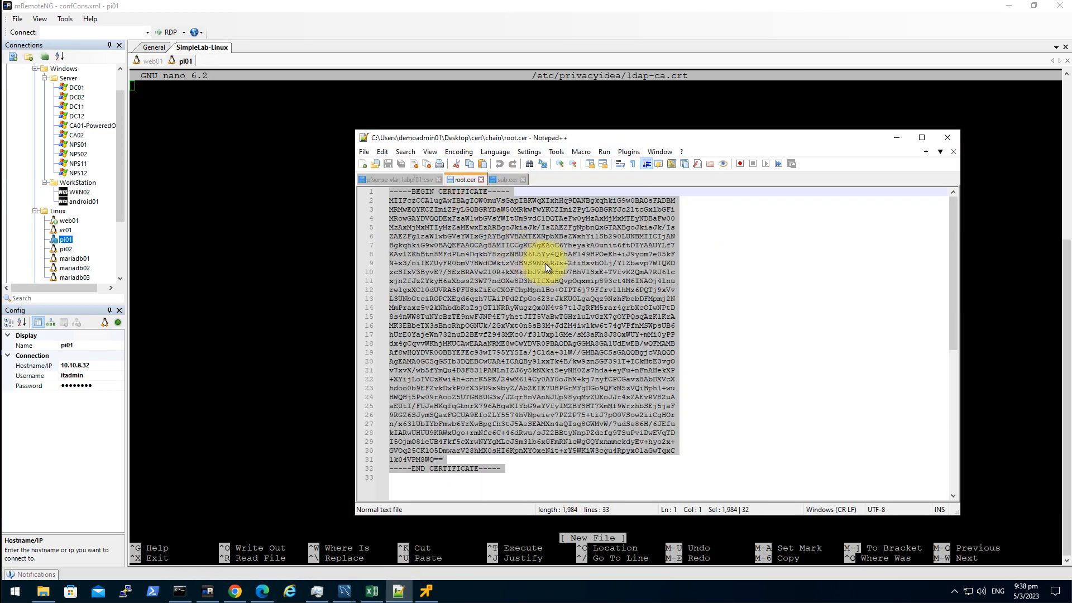
right_click(493, 241)
left_click(525, 261)
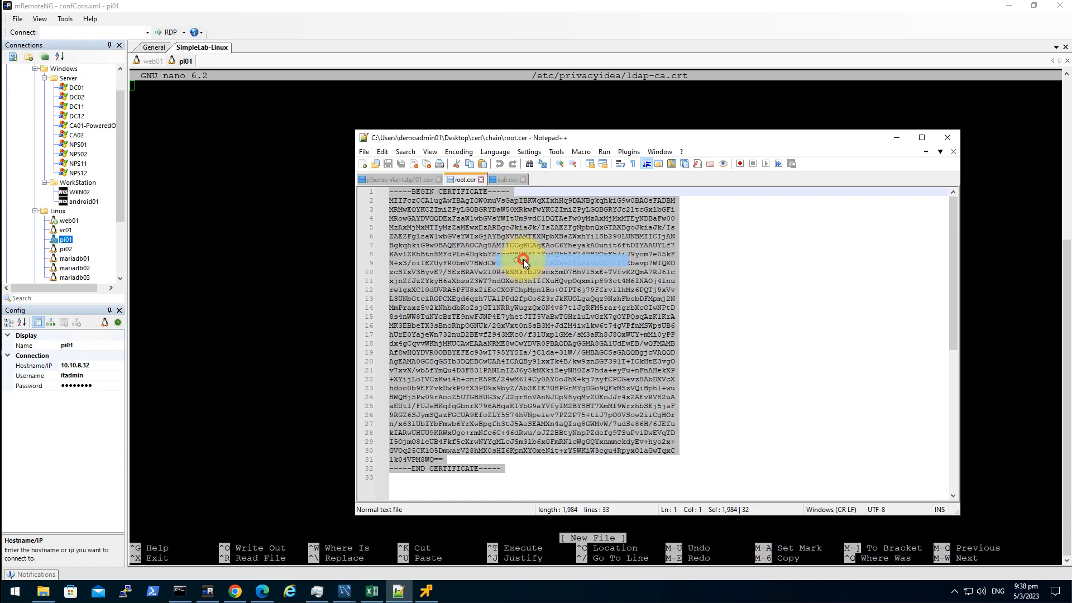
right_click(234, 220)
left_click(396, 593)
- Append the second certificate block and save ldap-ca.crt with Ctrl+X, Y, Enter
left_click(398, 591)
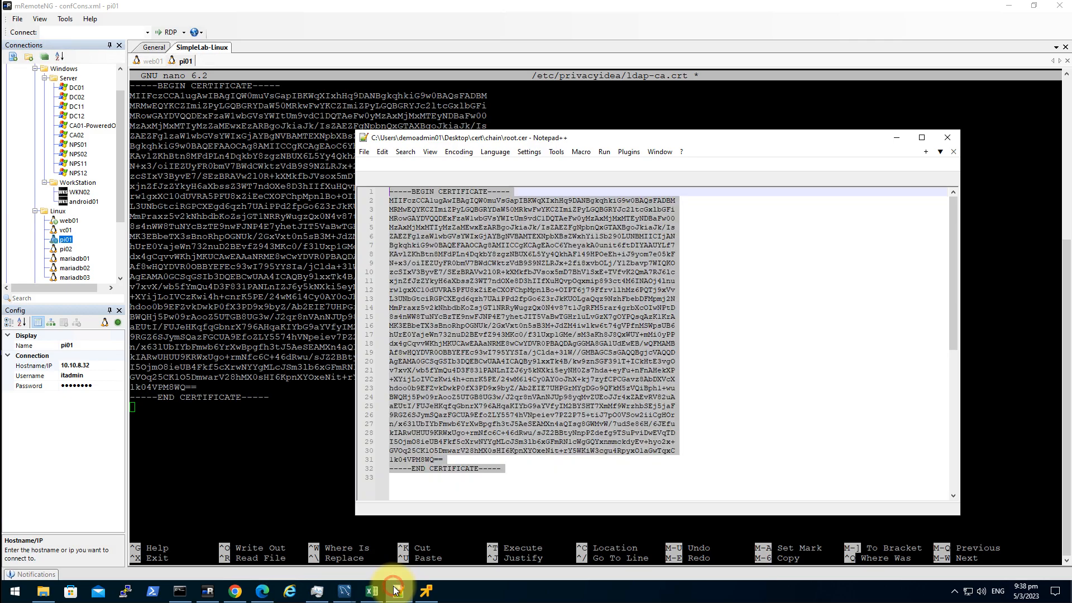
right_click(526, 261)
left_click(546, 282)
left_click(247, 437)
right_click(259, 447)
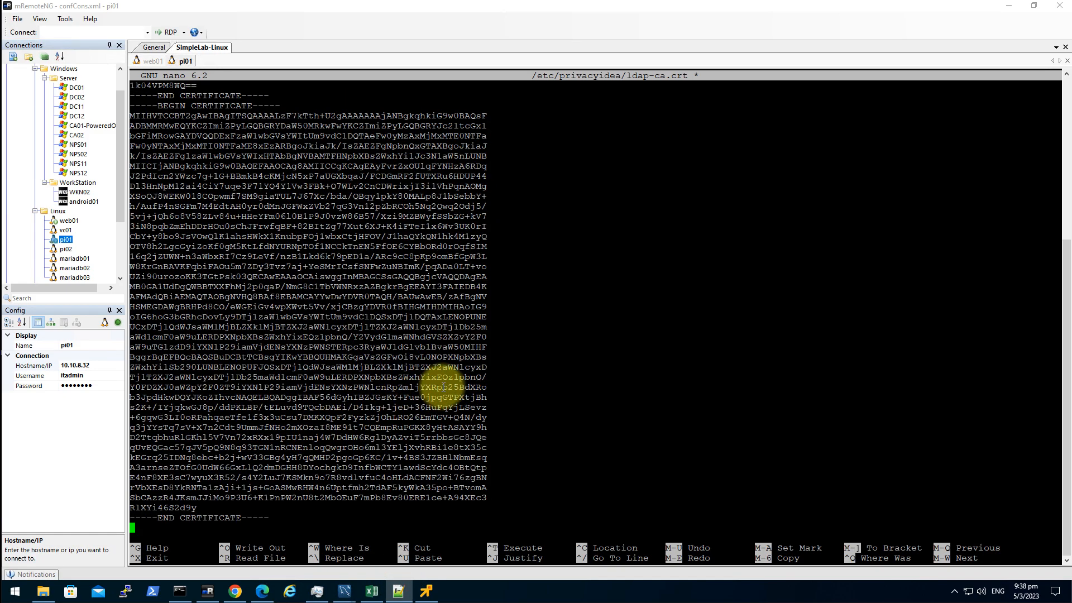
key("ctrl+x")
key("y")
key("Return")
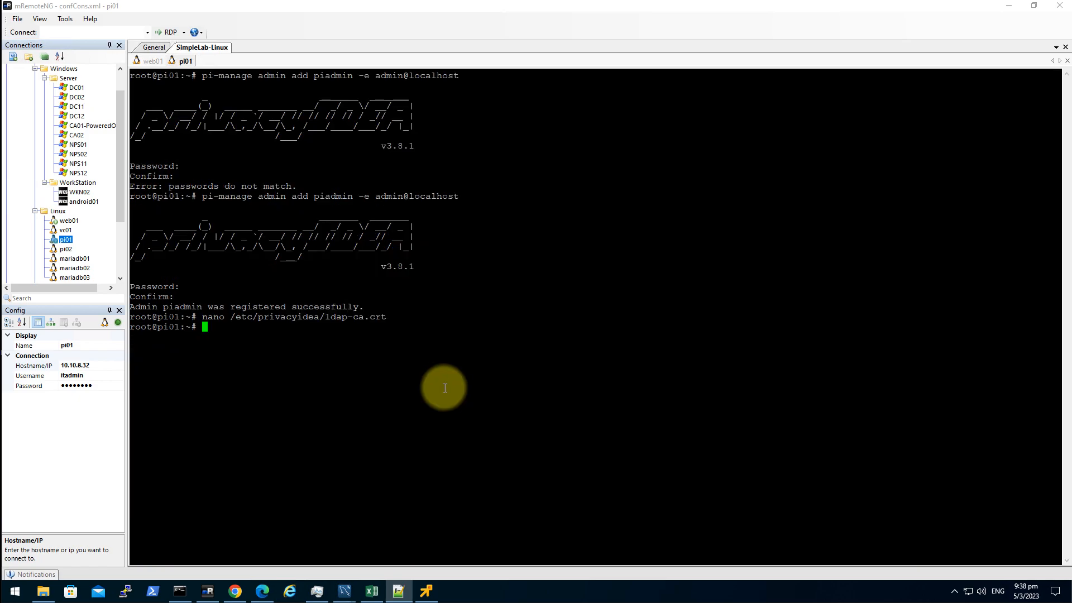
- Set Base DN to DC=simplelab,DC=int from the suggestions, keeping SUBTREE as search scope
left_click(235, 591)
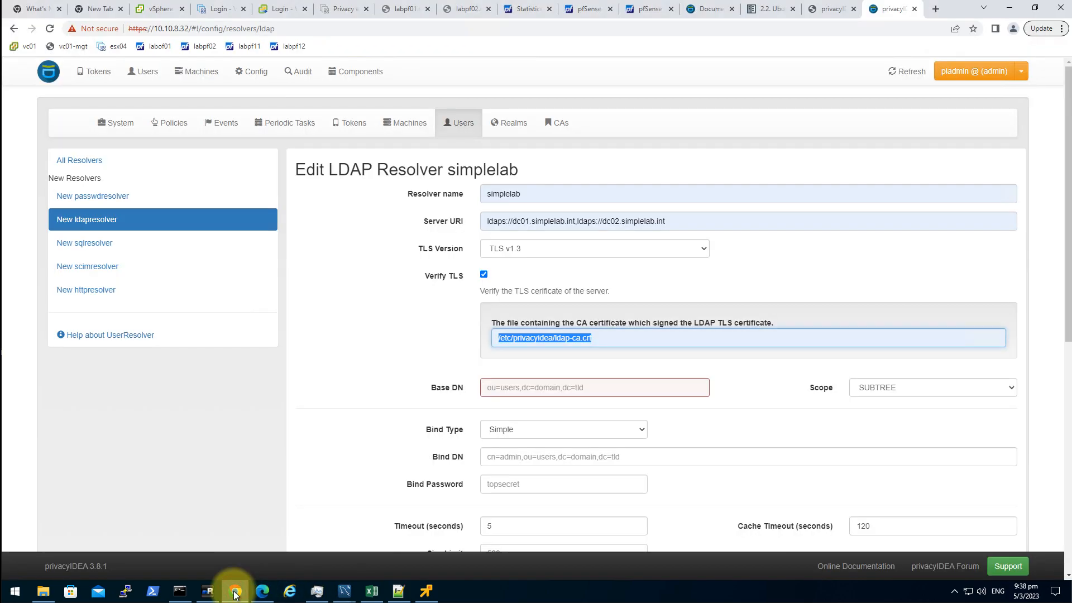
left_click(592, 389)
left_click(607, 414)
left_click(905, 391)
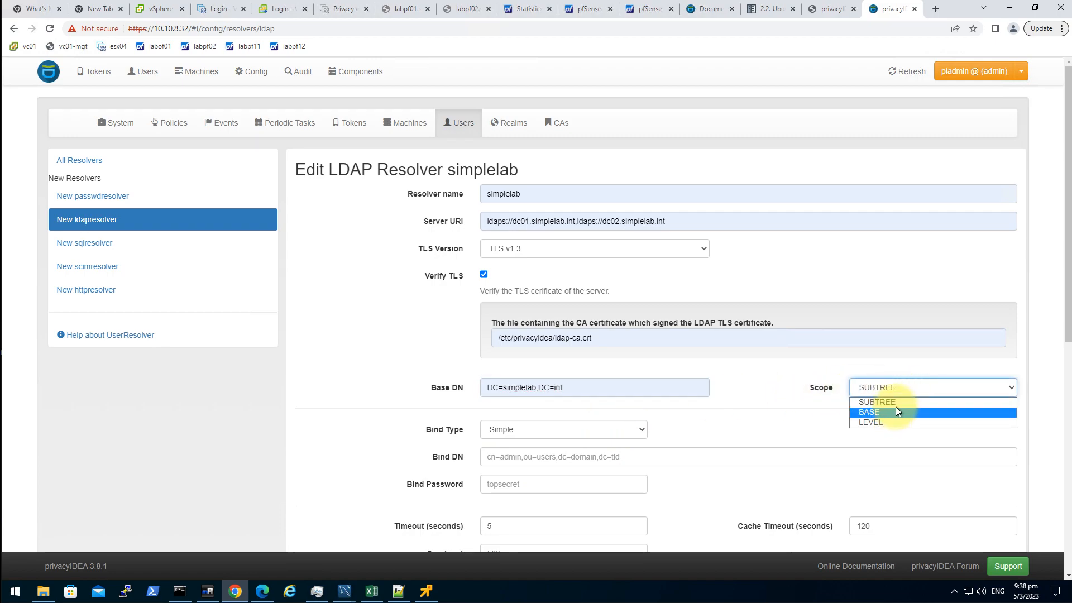
left_click(897, 400)
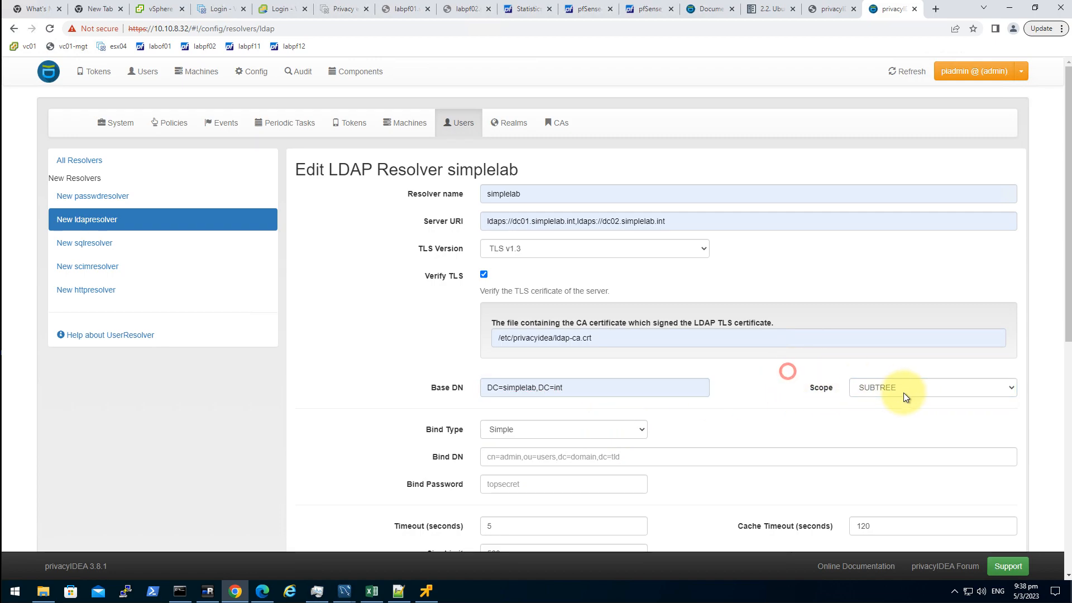
- Keep Simple binding, fill Bind DN with the svc_ldapbind service-account DN, and start the bind password
left_click(572, 431)
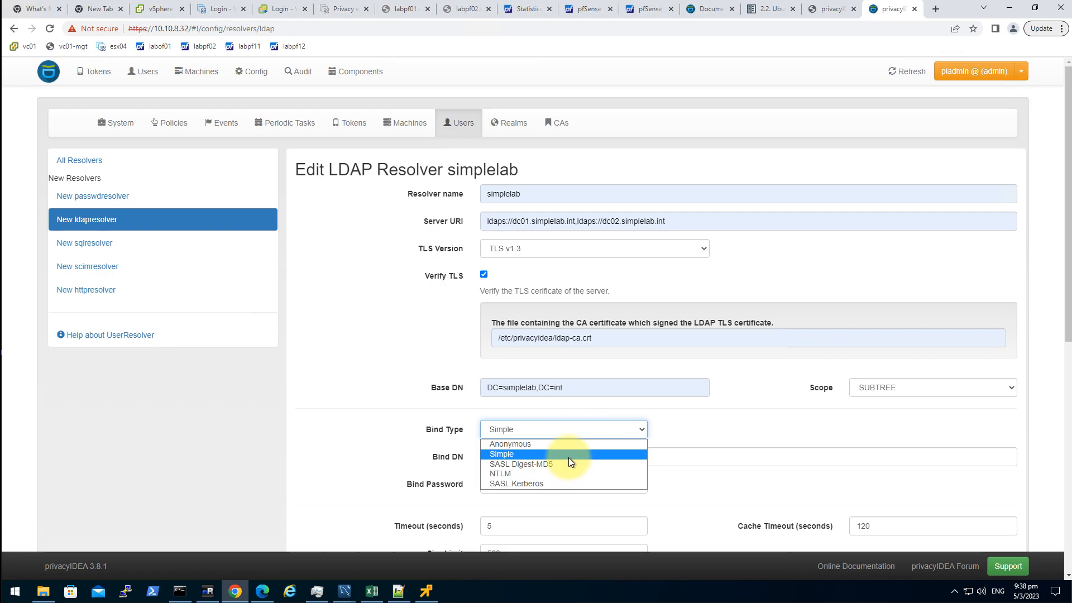
left_click(494, 454)
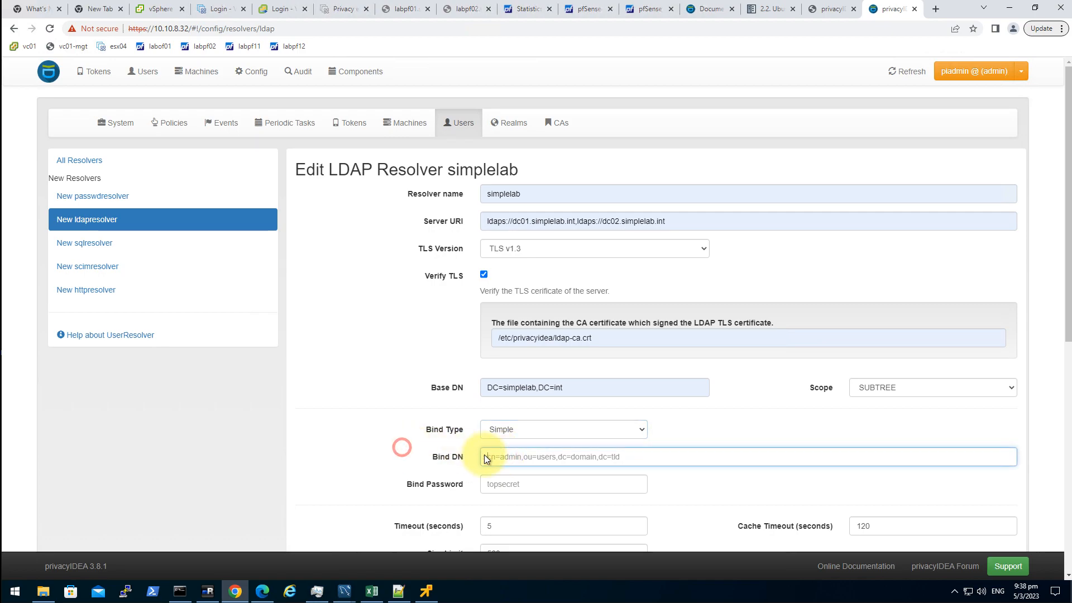
left_click(546, 456)
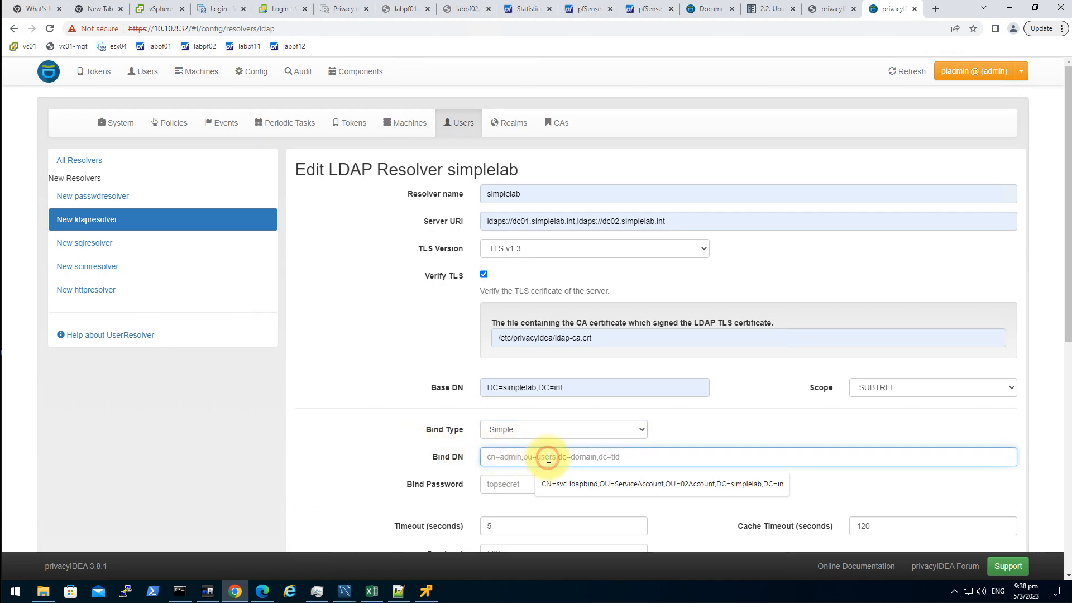
left_click(583, 484)
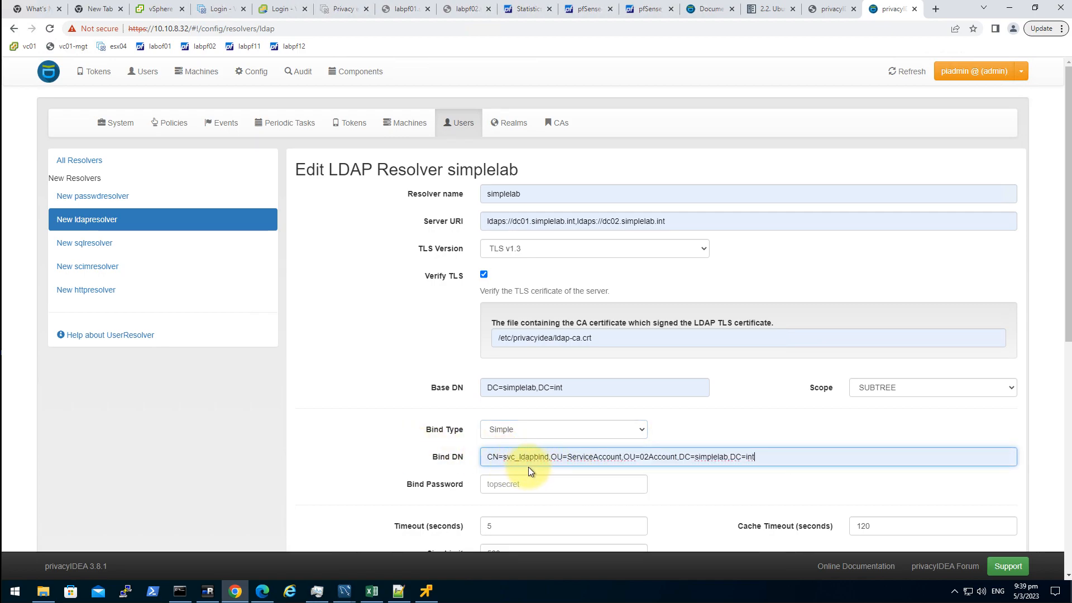
left_click(547, 485)
type("t")
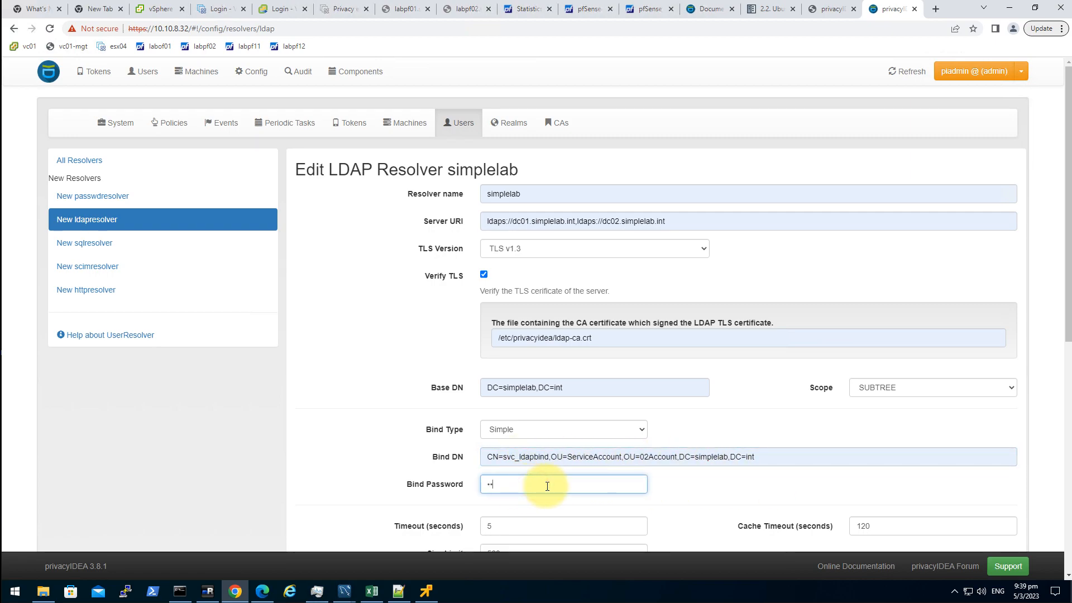
key("BackSpace")
- Enter the bind password and apply the Active Directory preset (sAMAccountName, objectCategory=person, objectGUID)
type("********")
scroll(459, 501, "down", 2)
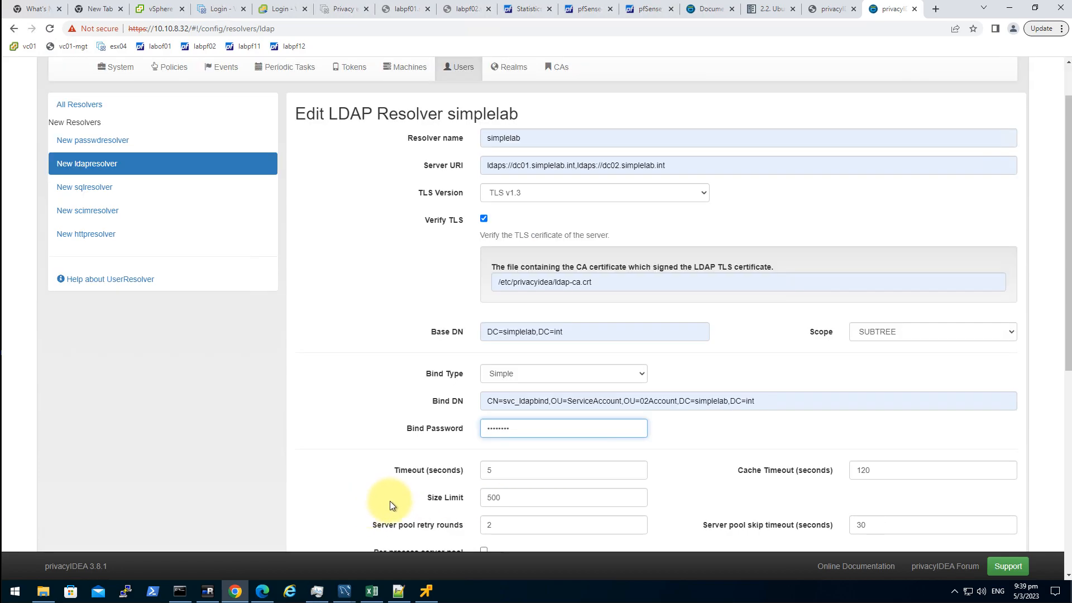
scroll(544, 460, "down", 4)
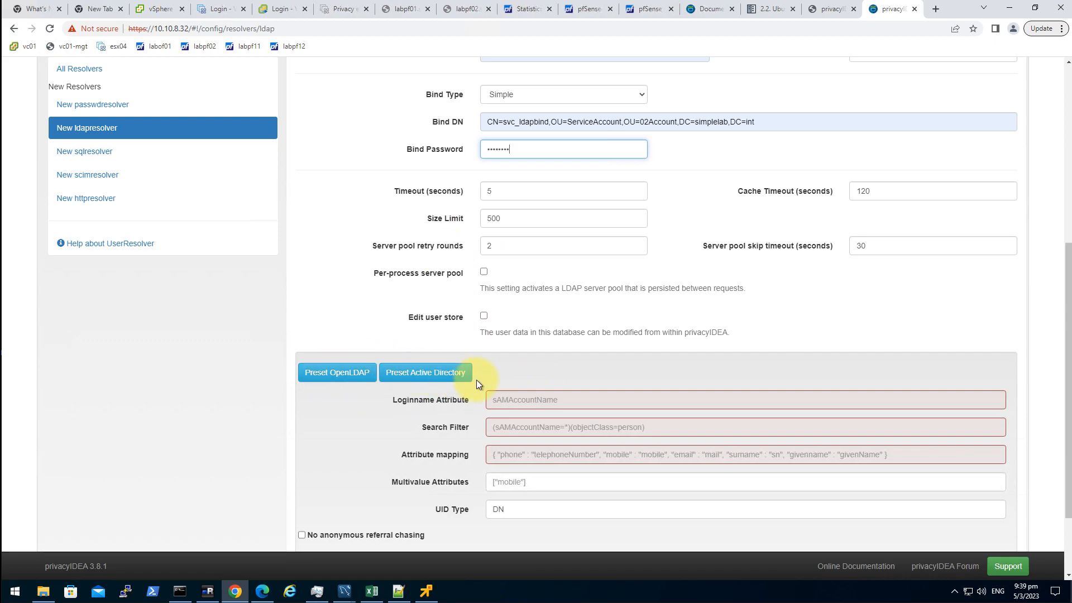
left_click(442, 380)
- Place the caret at the end of the Attribute mapping field
left_click(911, 452)
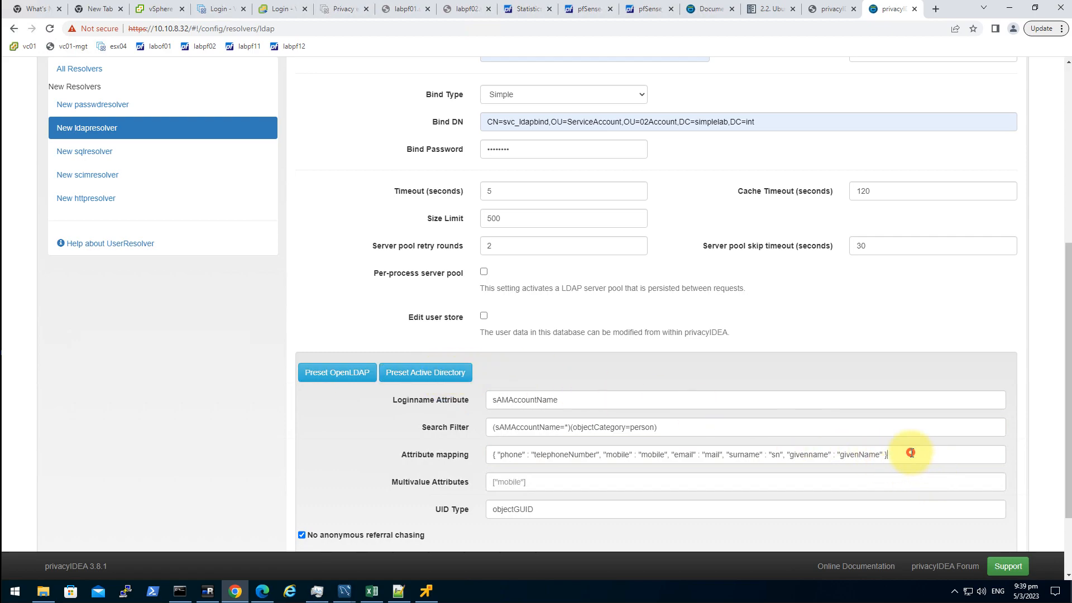
left_click_drag(416, 457, 463, 454)
left_click(468, 454)
left_click(901, 456)
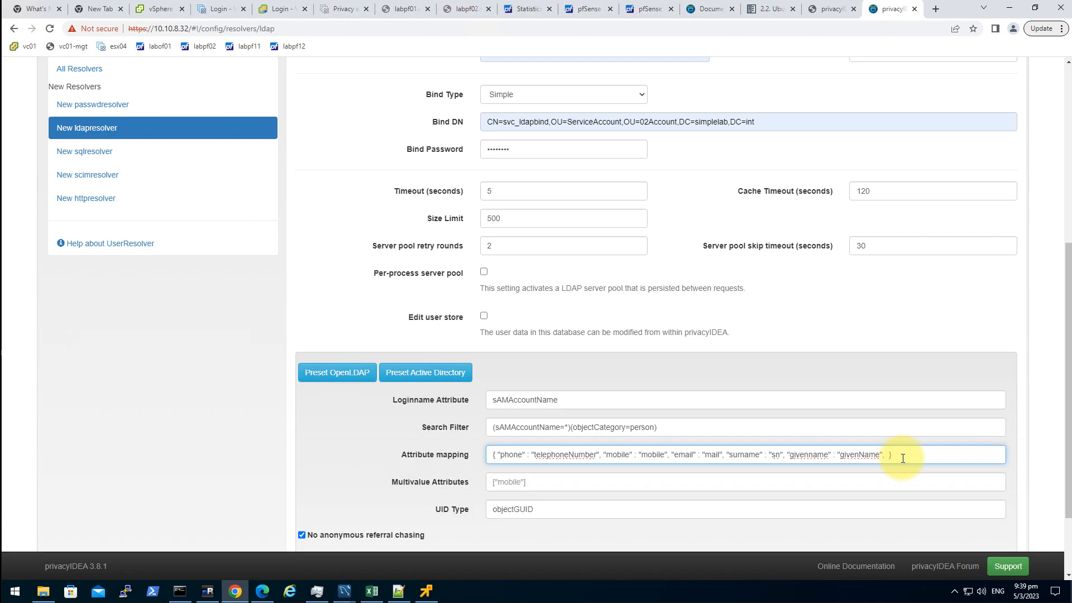
- Add "groups":"memberOf" to the end of the LDAP resolver's Attribute mapping
type("\"\":\"\"memberOf")
left_click(888, 453)
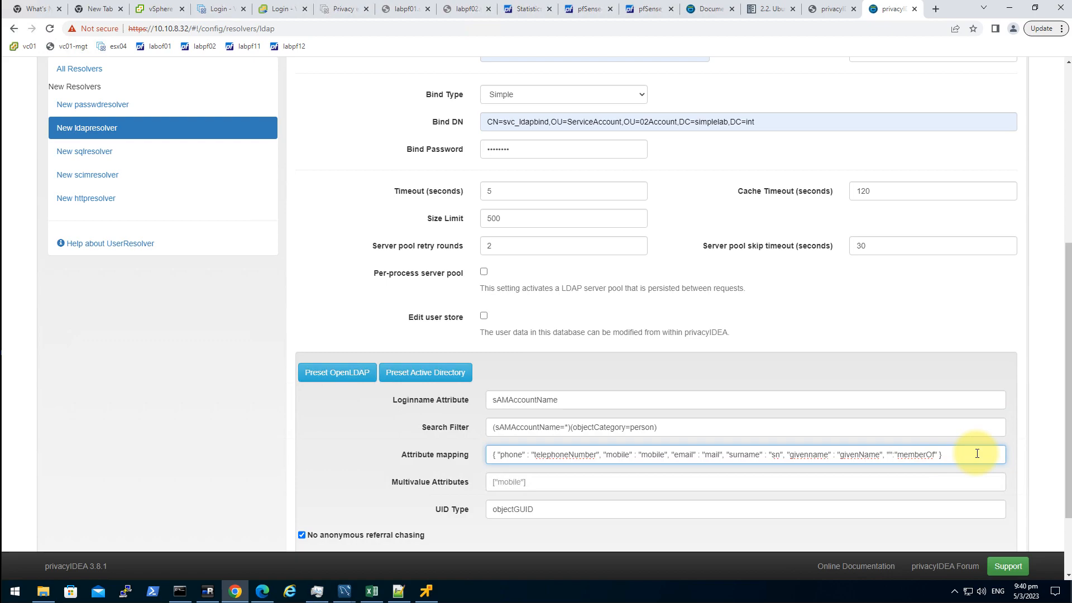
type("groups")
left_click(528, 481)
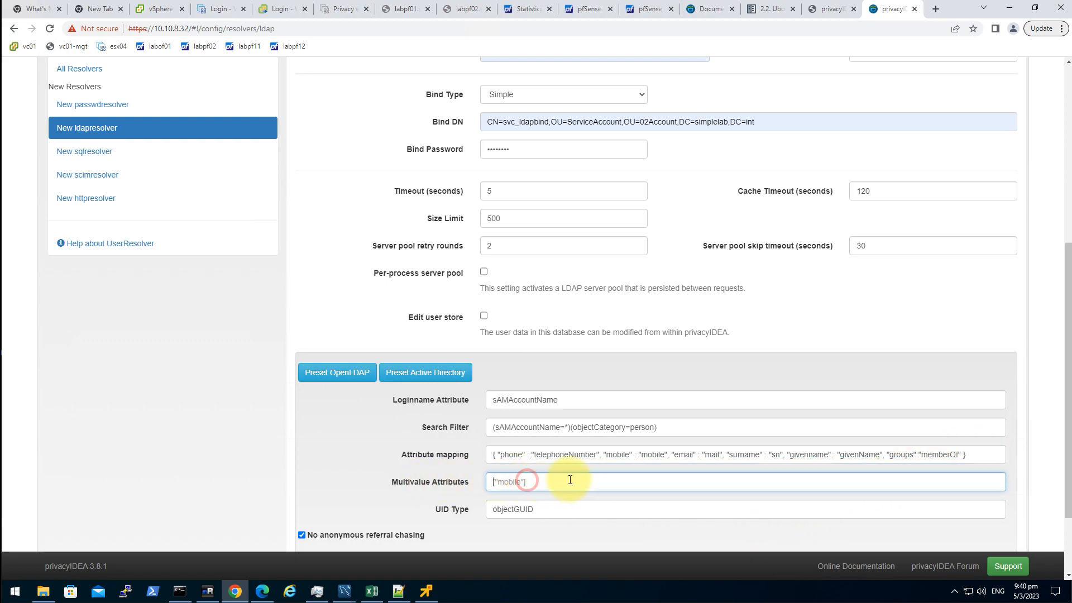
left_click(981, 461)
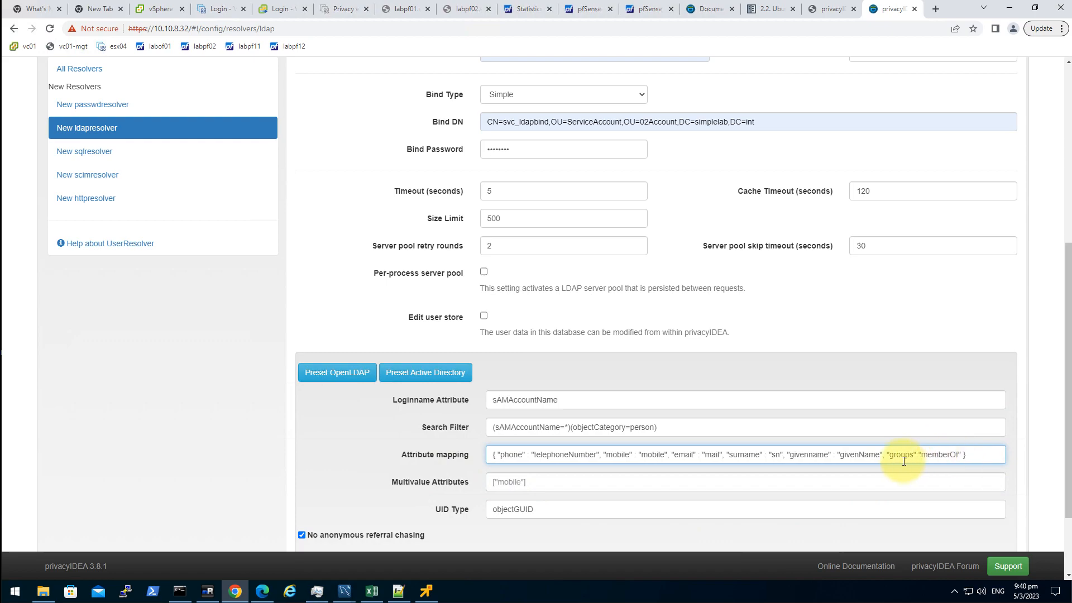
double_click(942, 455)
left_click(979, 453)
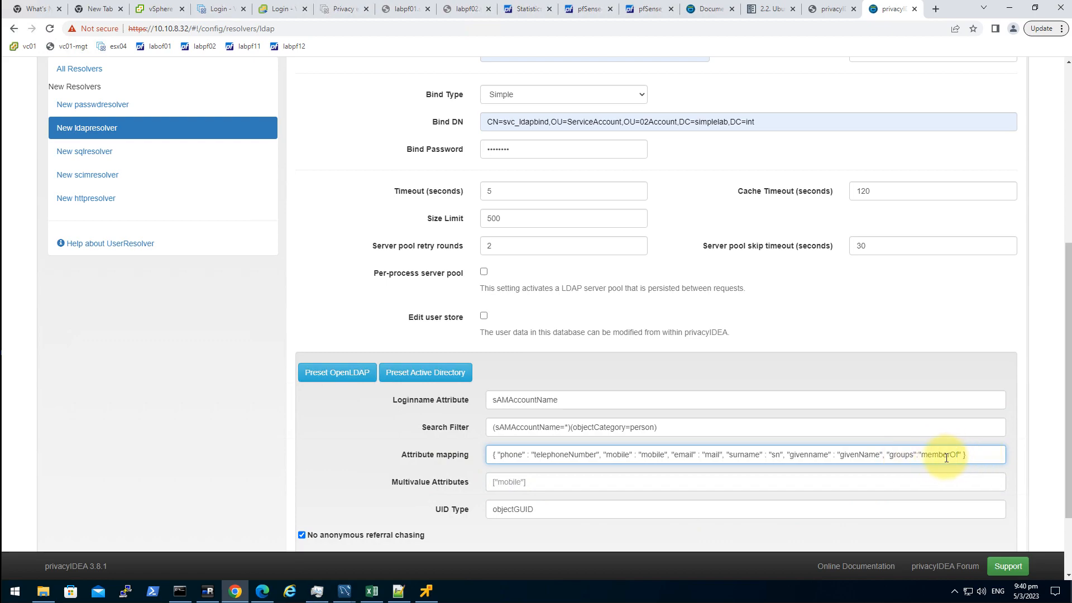
double_click(901, 455)
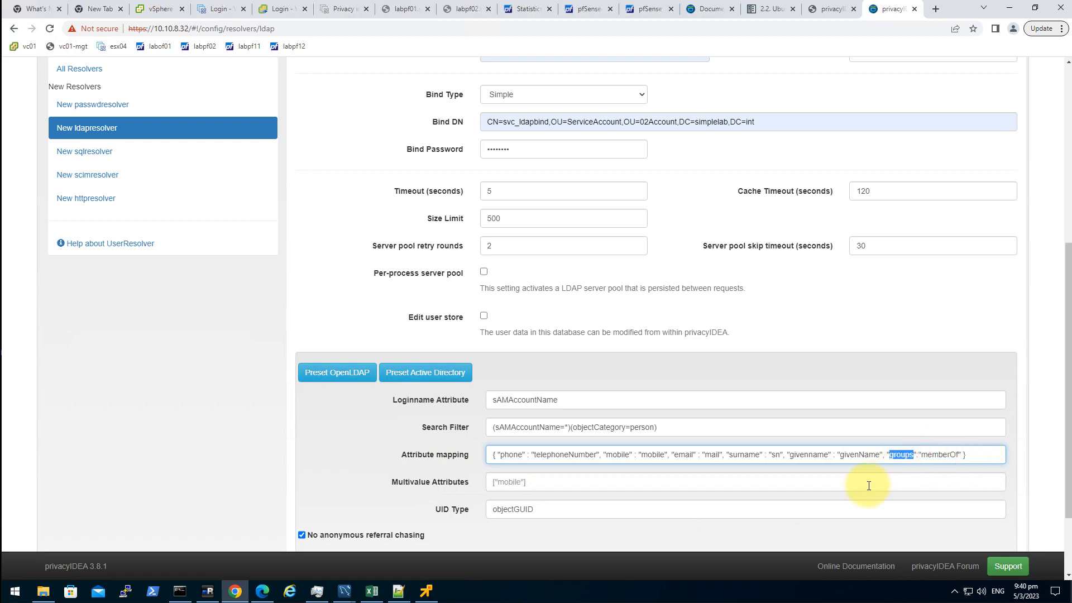
- Set Multivalue Attributes to ["groups"]
left_click(702, 488)
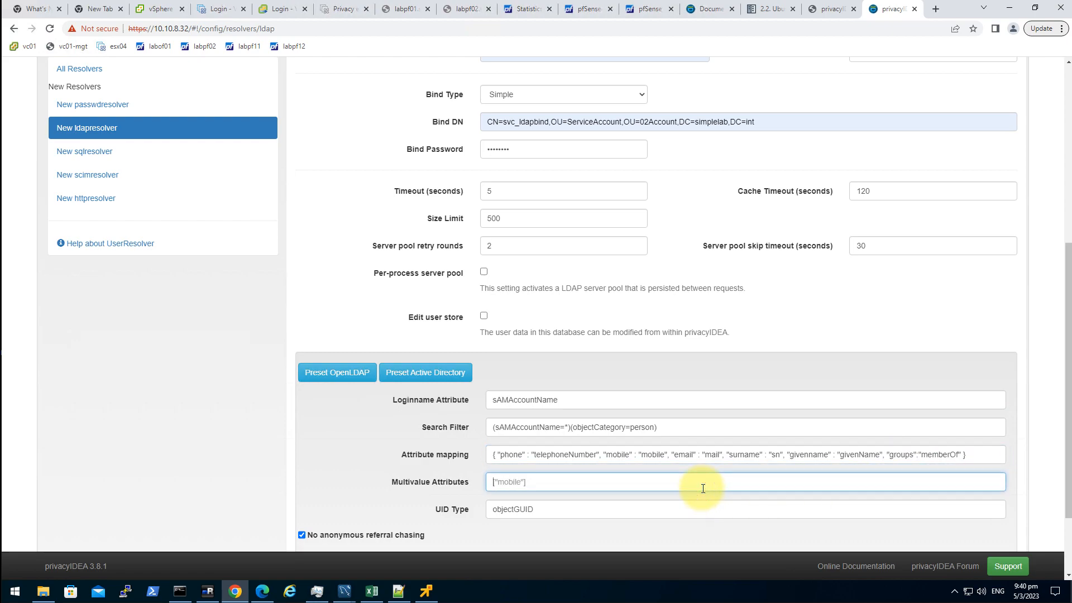
type("[")
type("\"\"")
type("g")
type("roup")
type("s")
- Run the Quick Resolver Test and the LDAP resolver test, then check the Base DN
scroll(614, 447, "down", 2)
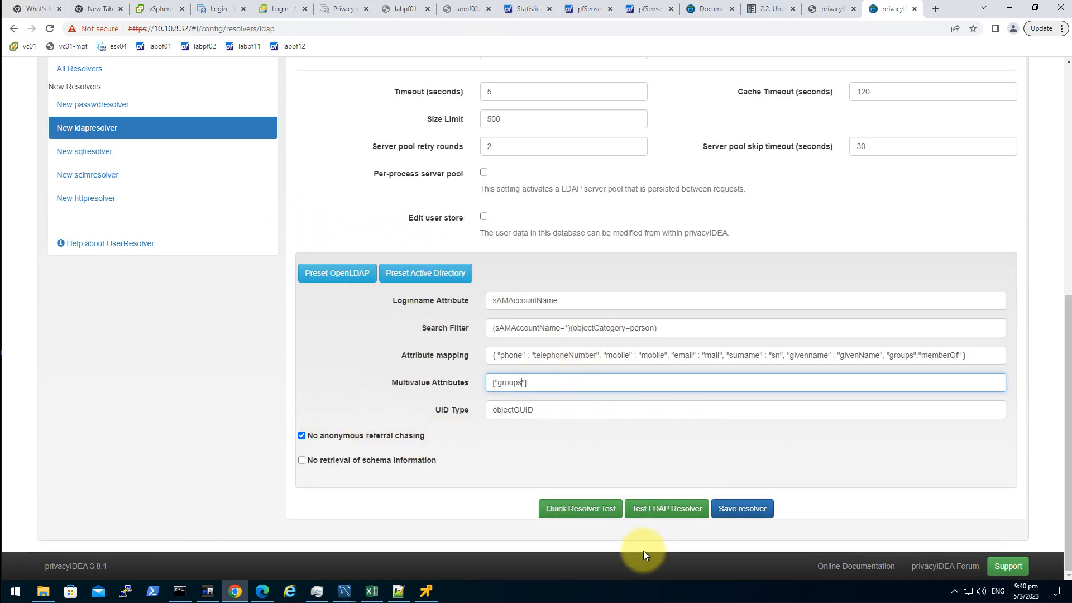
left_click(592, 516)
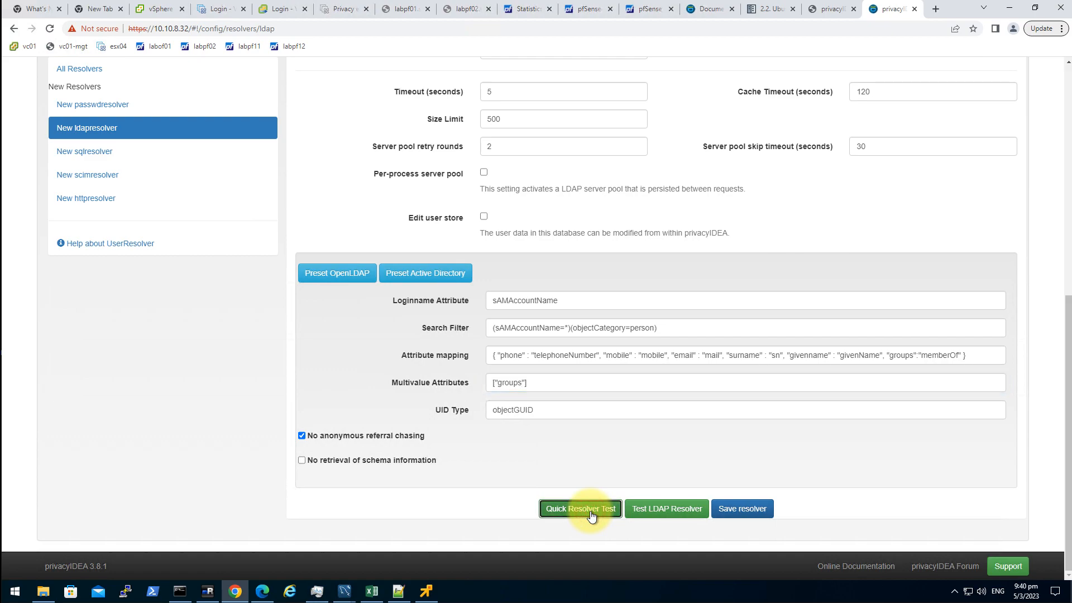
left_click(677, 515)
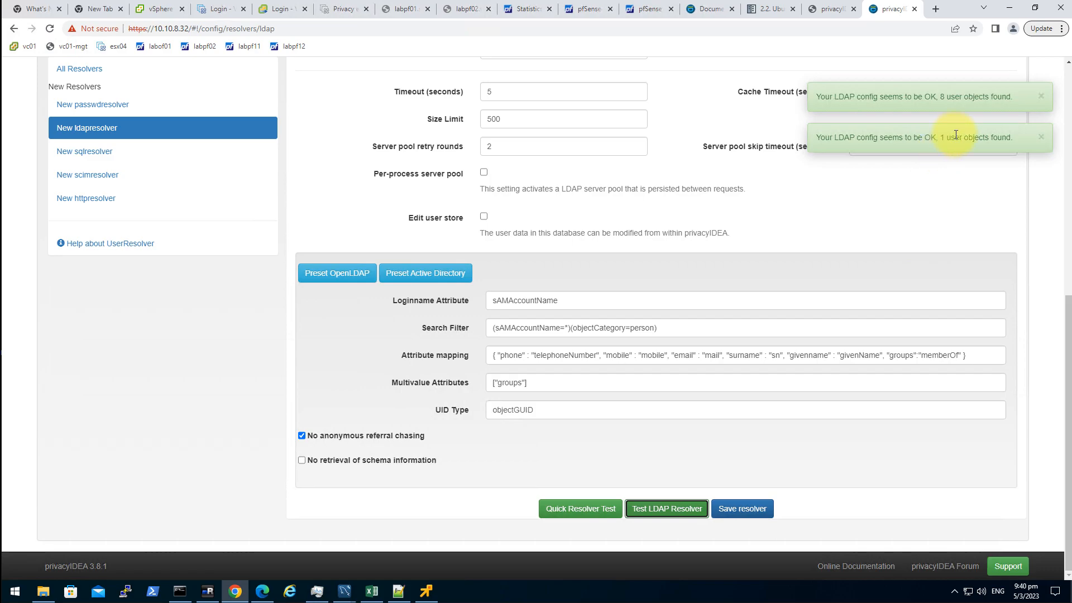
left_click(974, 140)
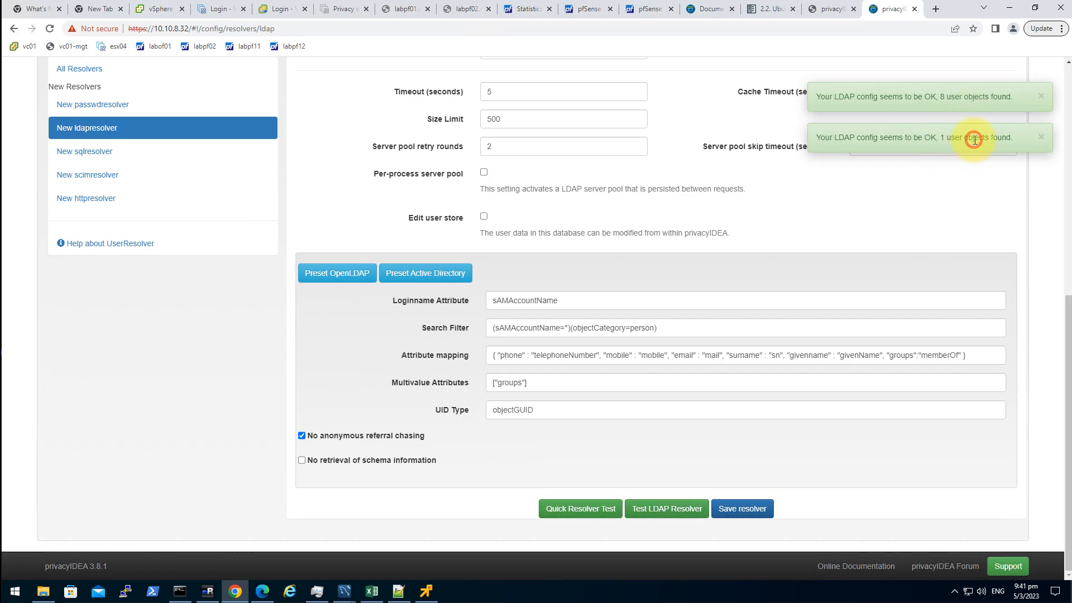
left_click(922, 438)
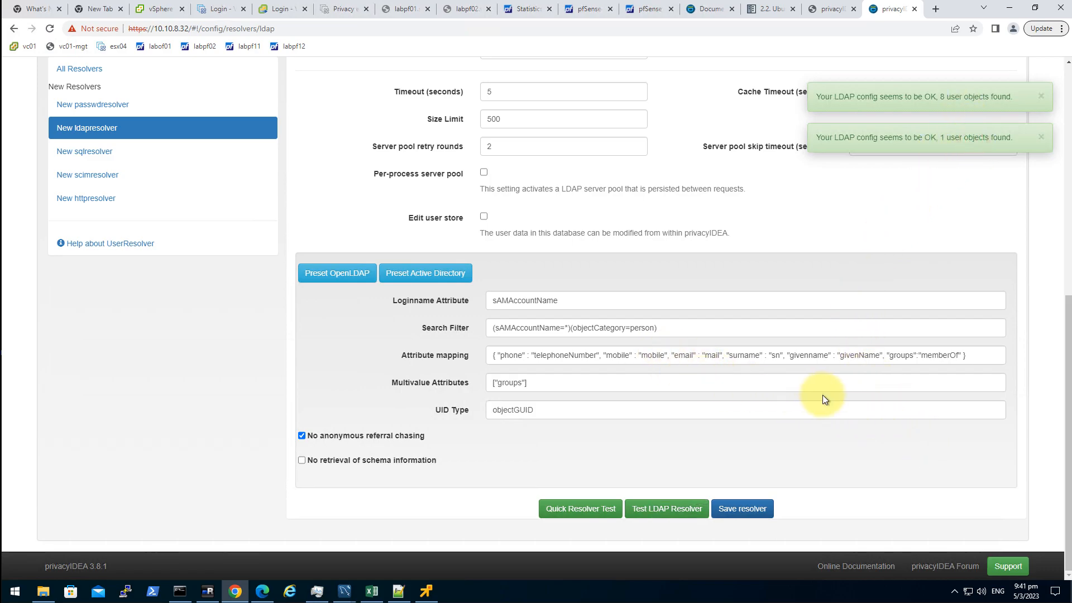
scroll(822, 394, "up", 4)
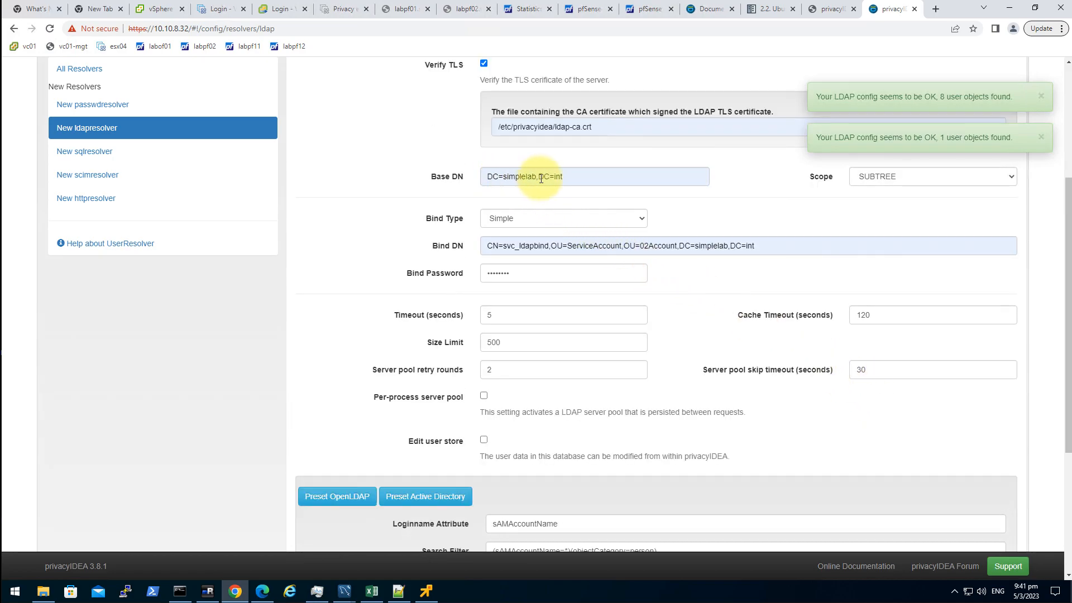
left_click(679, 174)
left_click(352, 256)
scroll(357, 259, "up", 2)
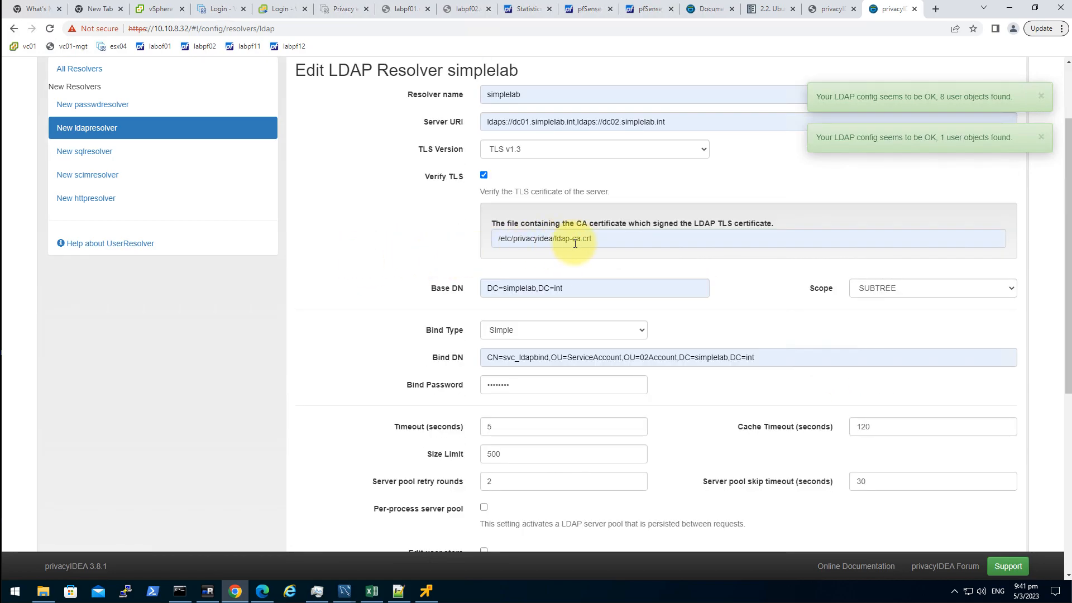
scroll(650, 196, "down", 6)
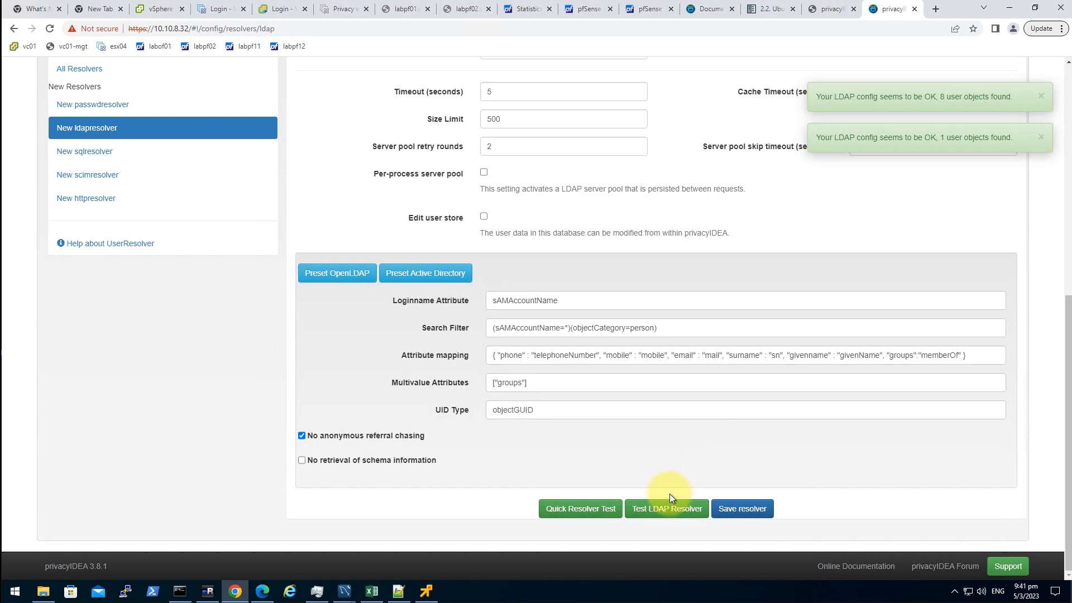
- Rerun the LDAP resolver test, confirm 8 user objects found, and save the resolver
left_click(661, 512)
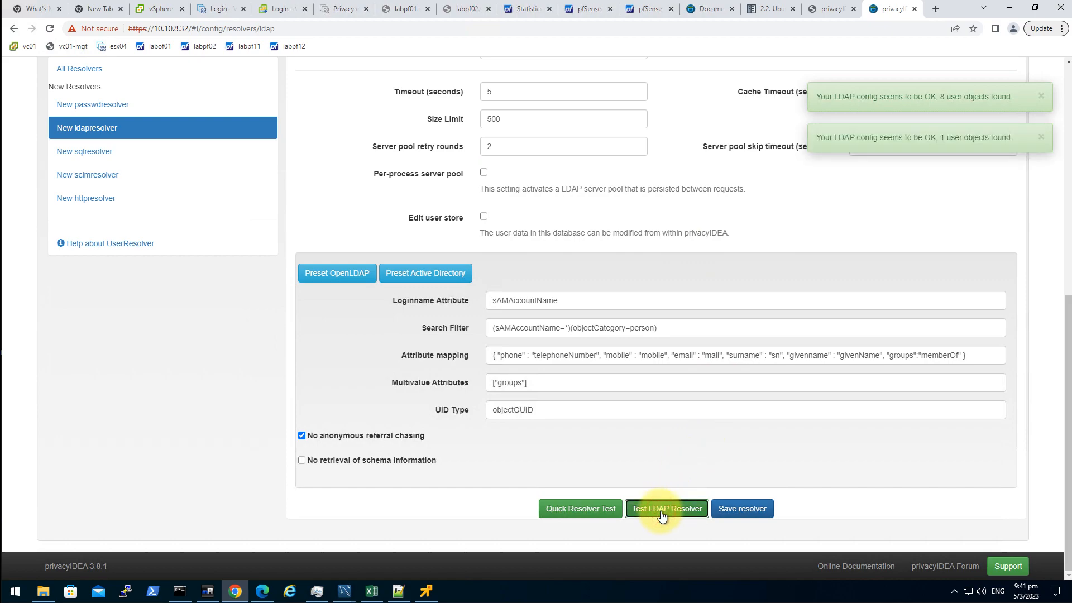
left_click_drag(991, 97, 901, 111)
left_click(948, 229)
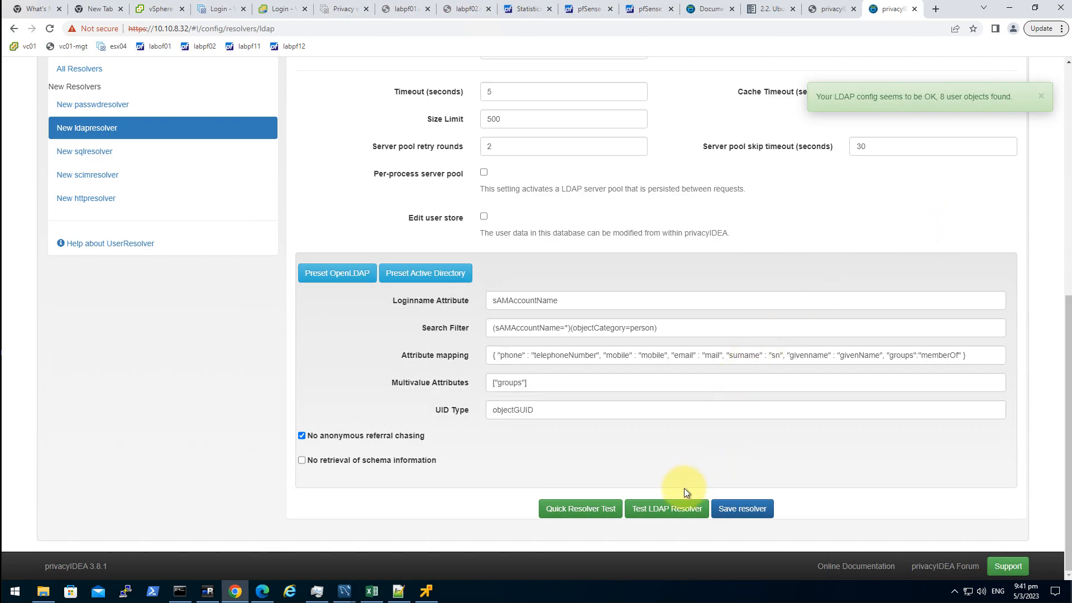
left_click(672, 508)
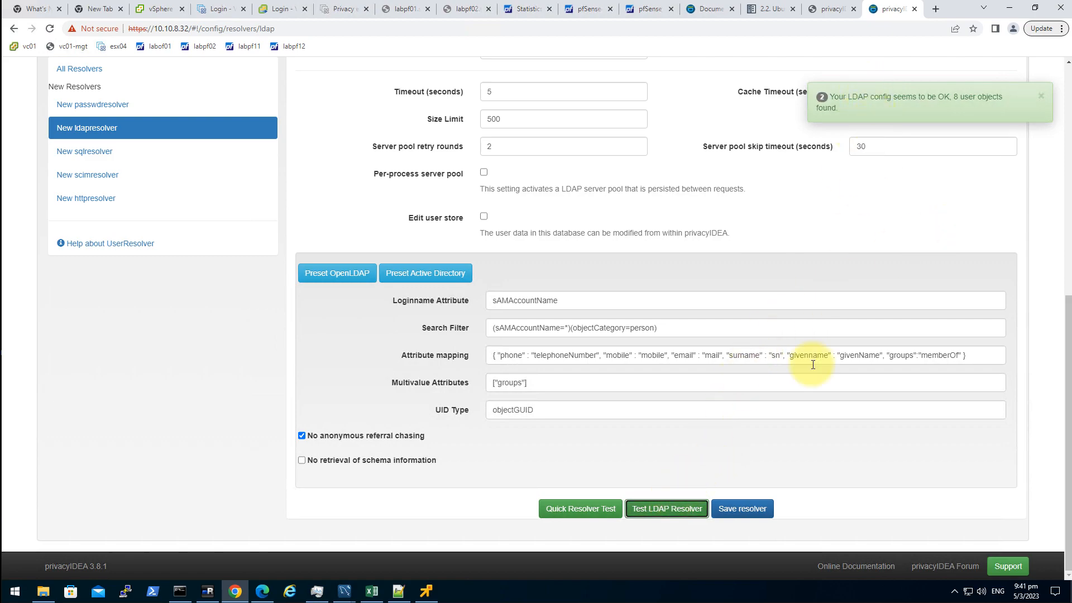
left_click(754, 510)
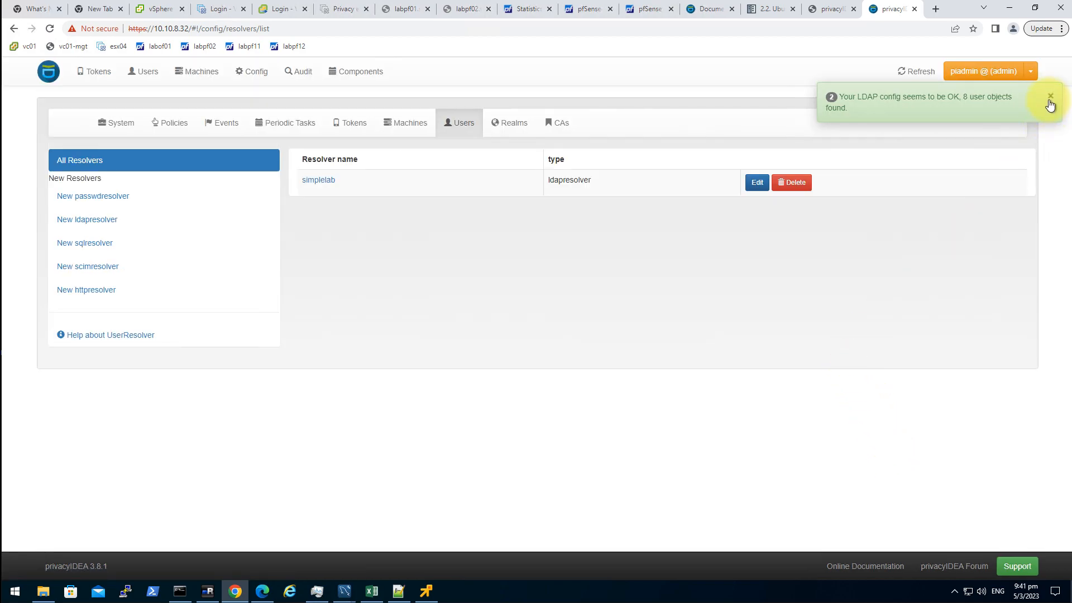
- Attach the simplelab ldapresolver to the simplelab realm, then check its 8 users and the empty token list
left_click(1050, 99)
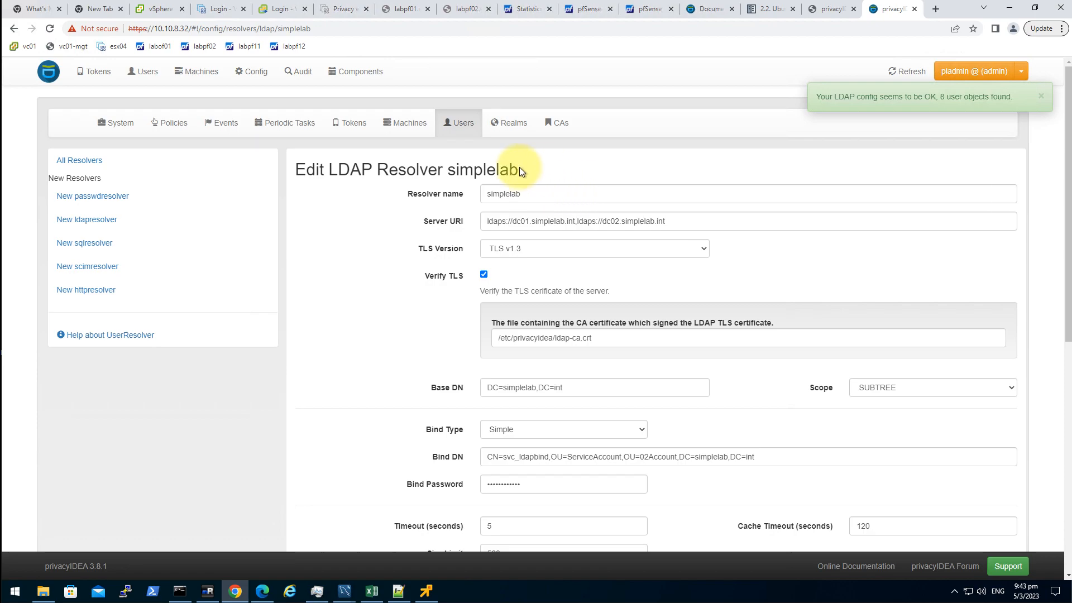
left_click(505, 123)
left_click(550, 213)
left_click(669, 184)
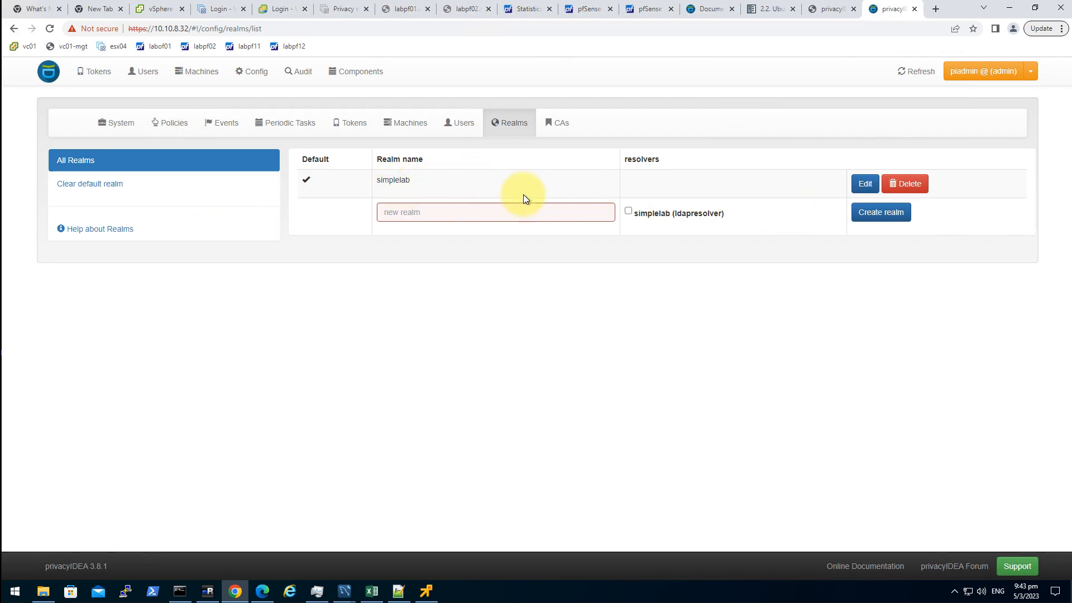
left_click(859, 184)
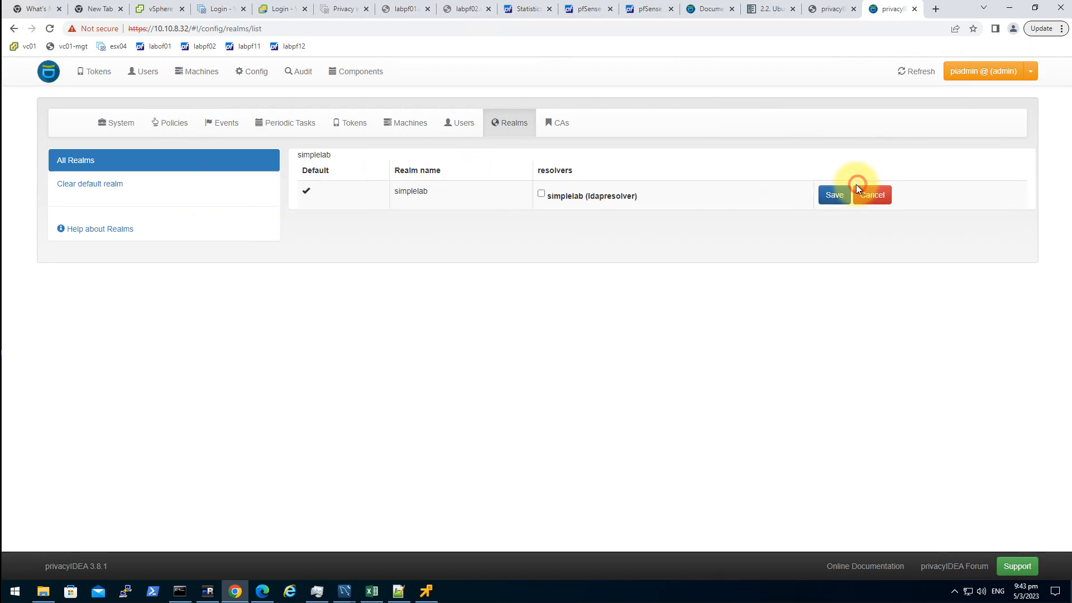
left_click(541, 194)
left_click(578, 196)
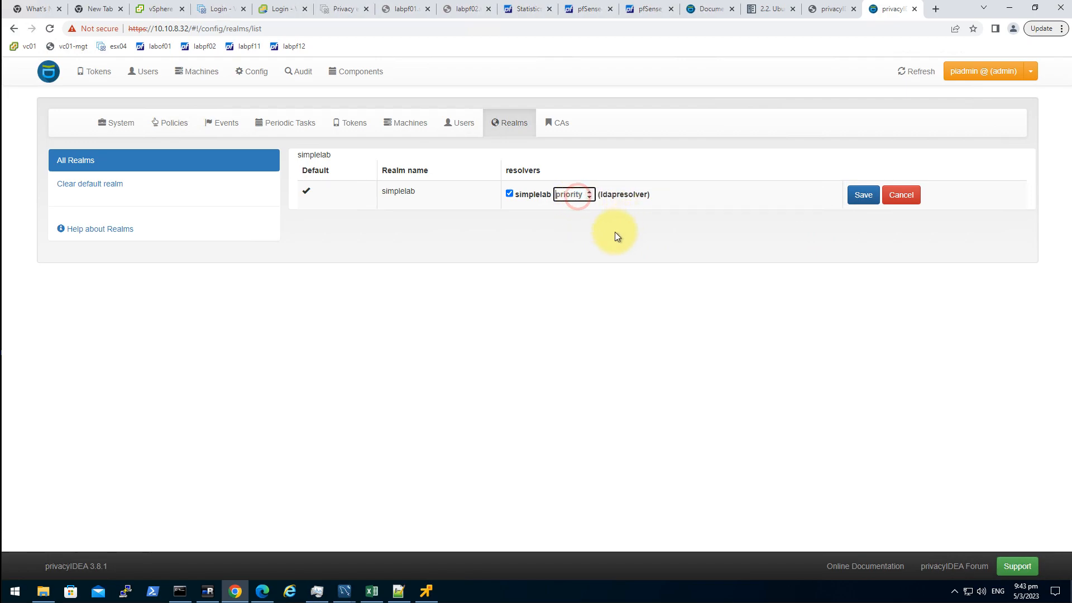
left_click(855, 198)
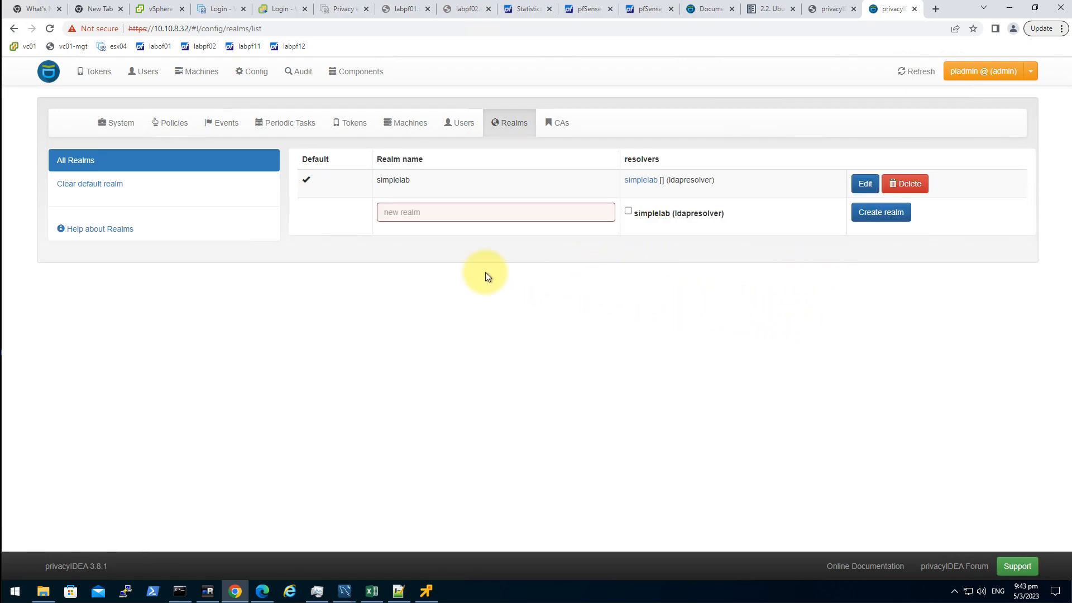
left_click(148, 73)
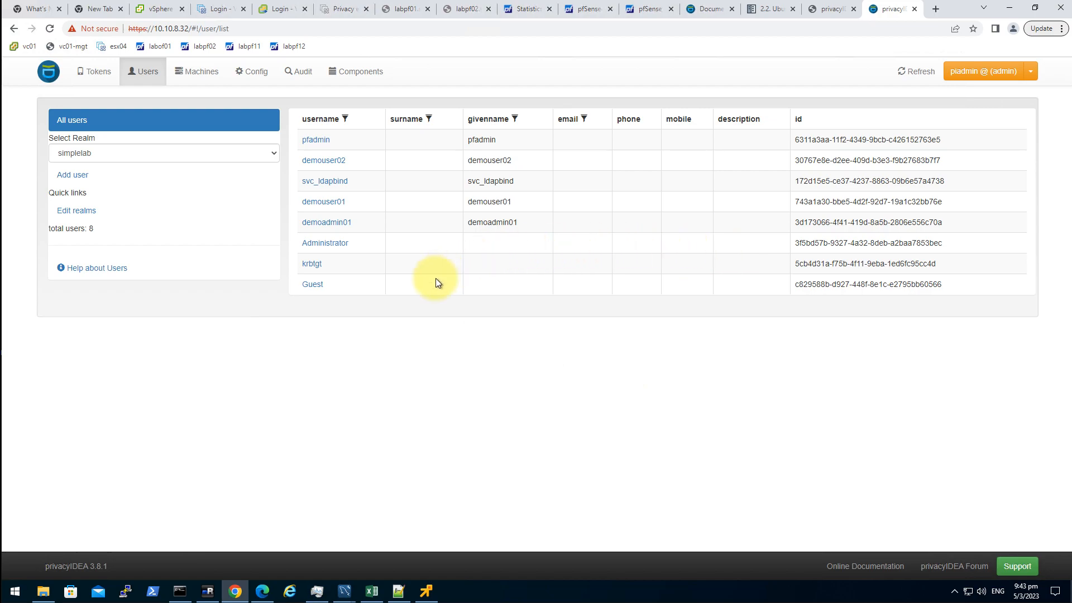
left_click(102, 71)
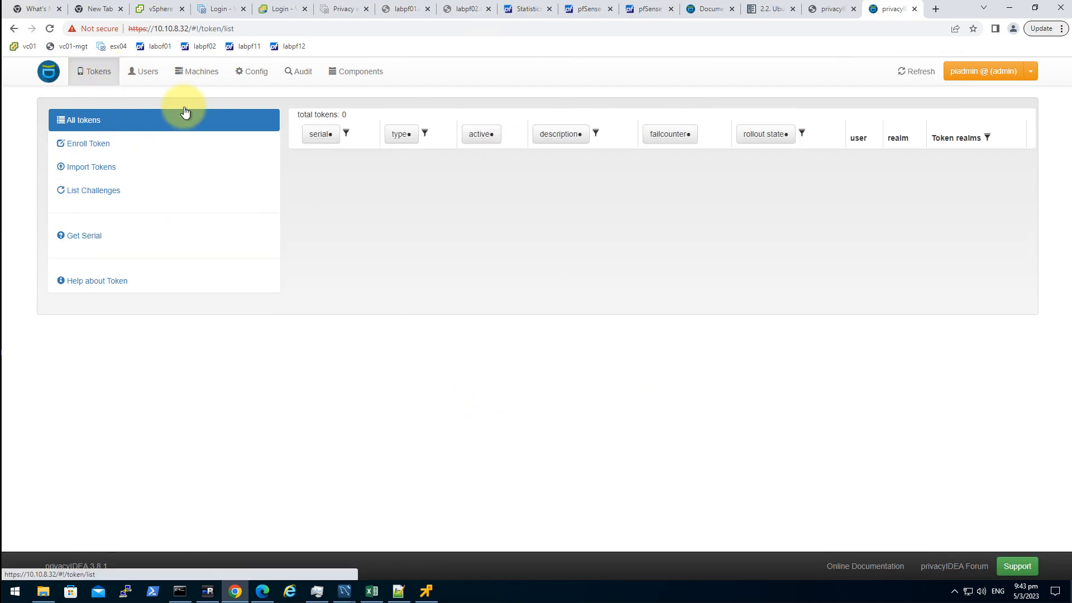
- Start a new token enrollment with type TOTP
left_click(102, 145)
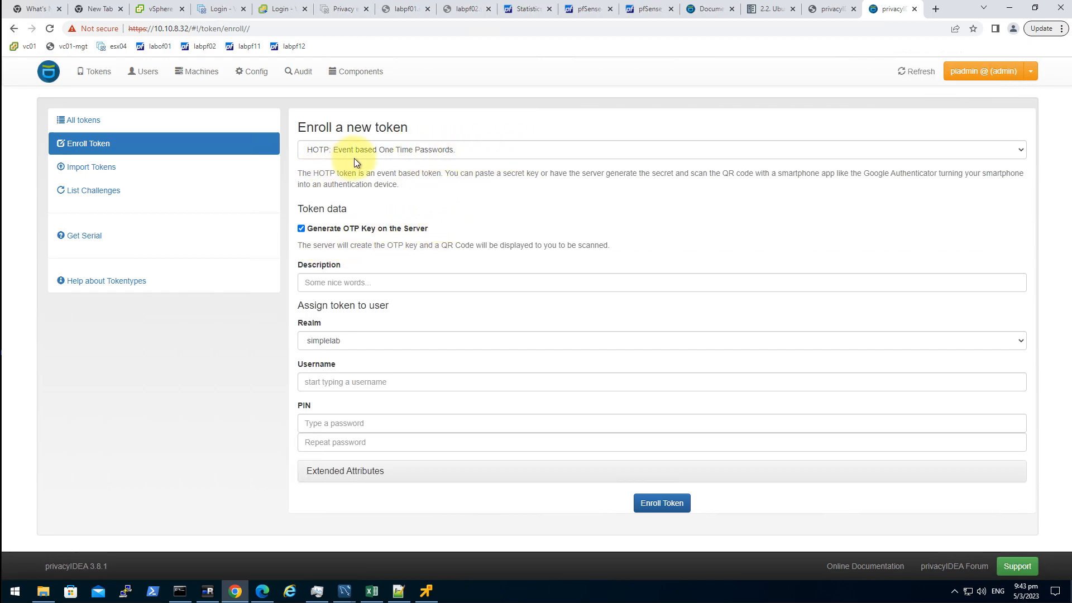
left_click(384, 149)
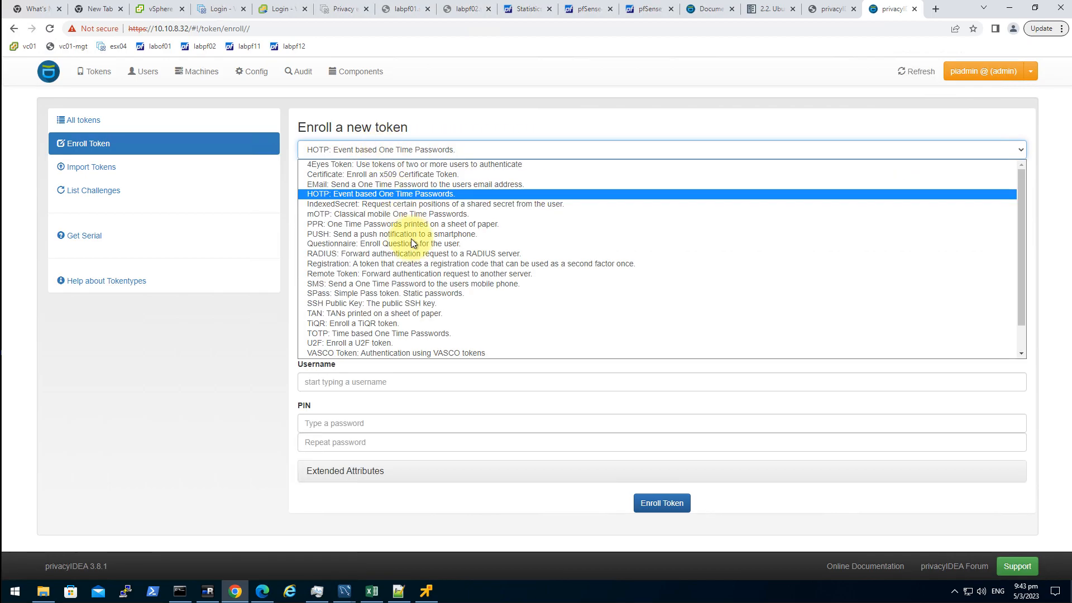
left_click(392, 333)
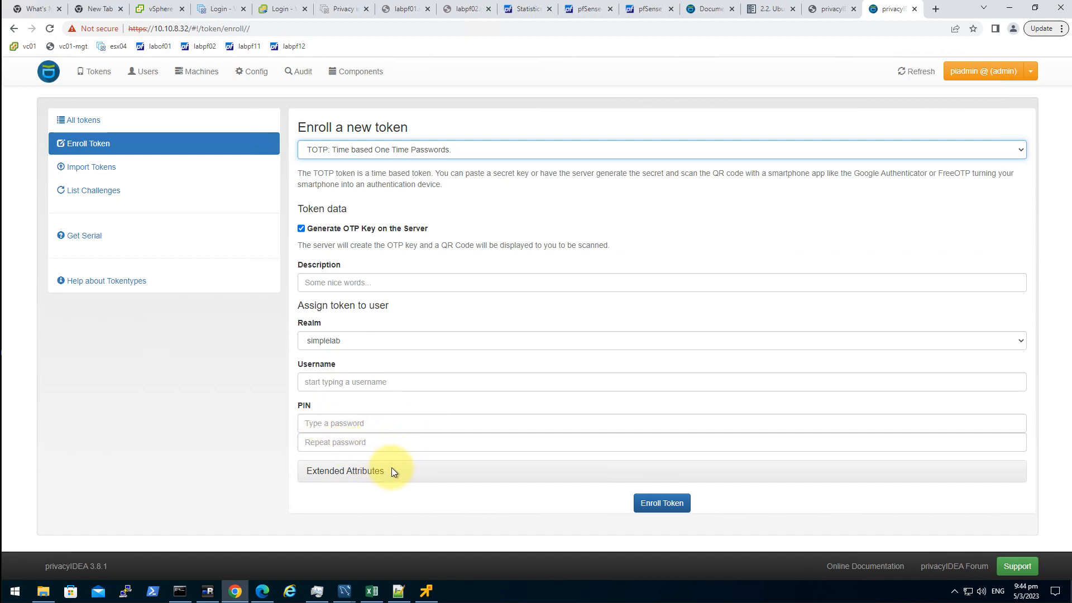
- Assign the server-generated TOTP token to user pfadmin in realm simplelab and enroll it
left_click(354, 423)
left_click(362, 380)
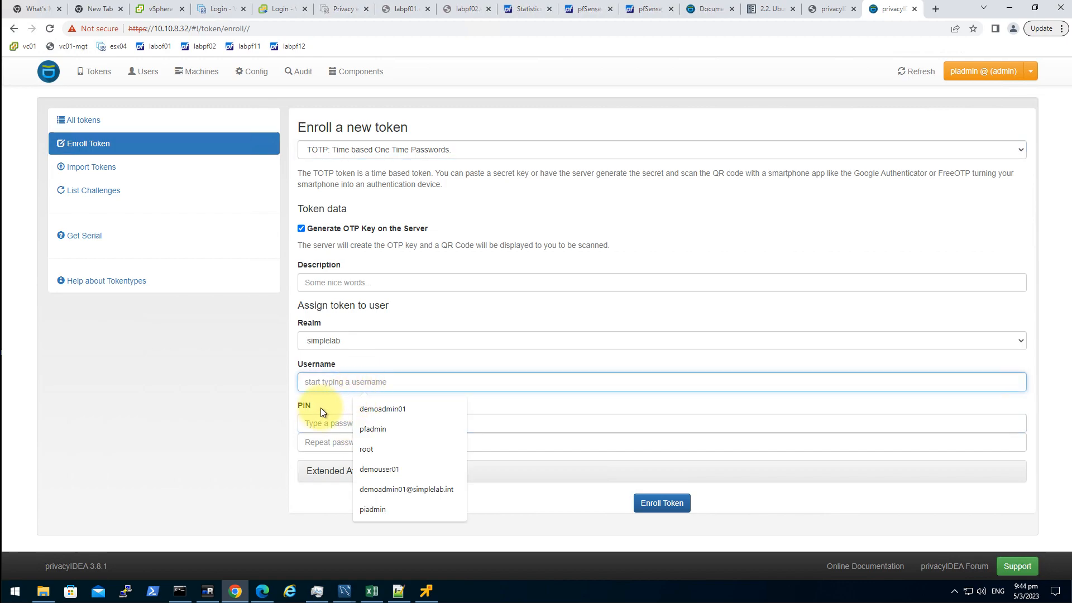
left_click(326, 422)
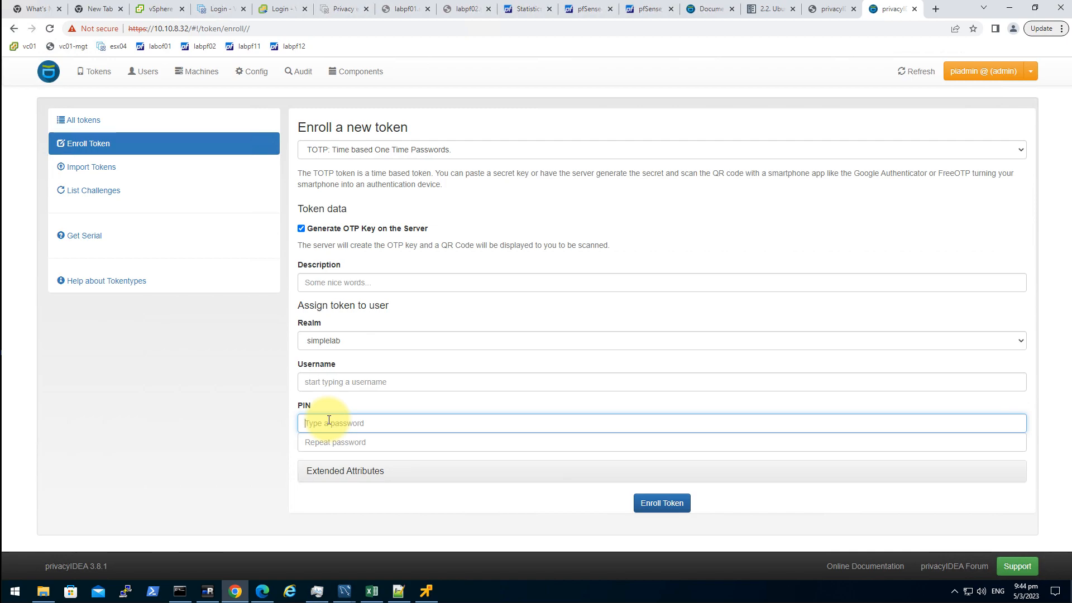
left_click(357, 429)
left_click(347, 381)
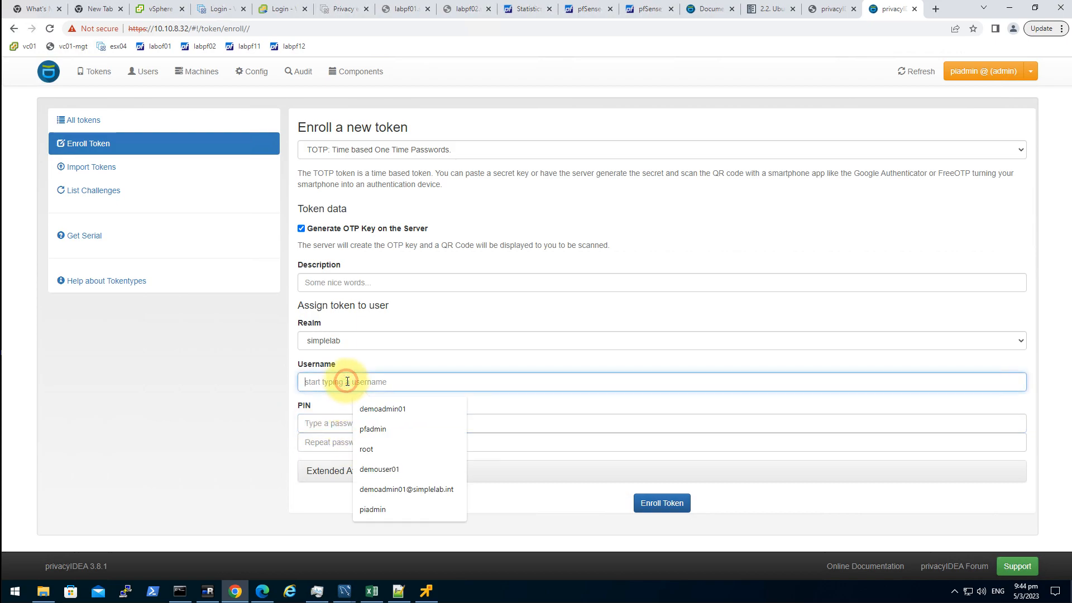
left_click(417, 428)
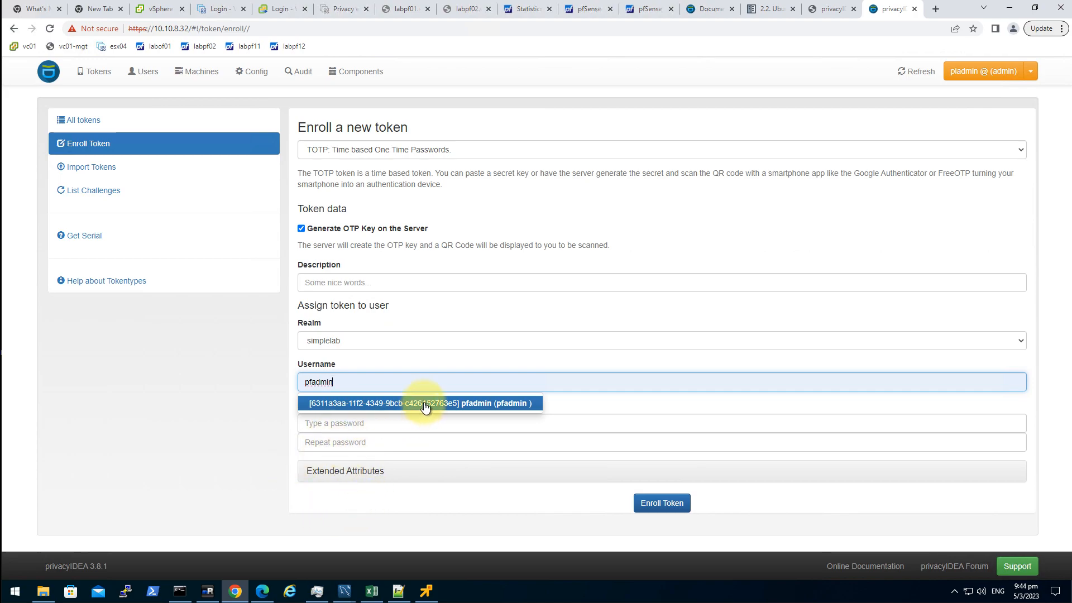
left_click(425, 404)
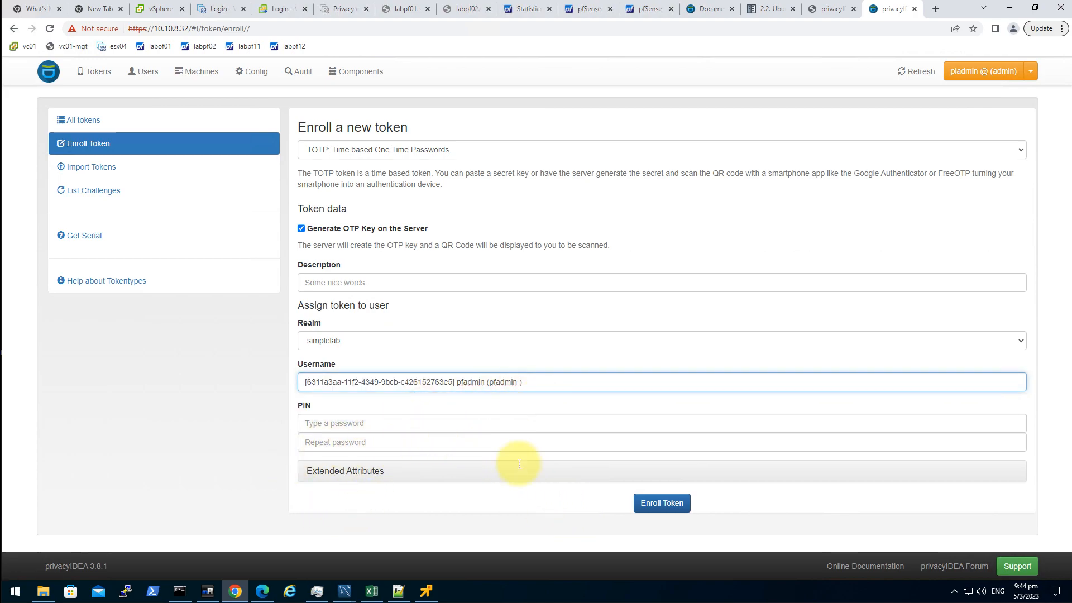
left_click(651, 509)
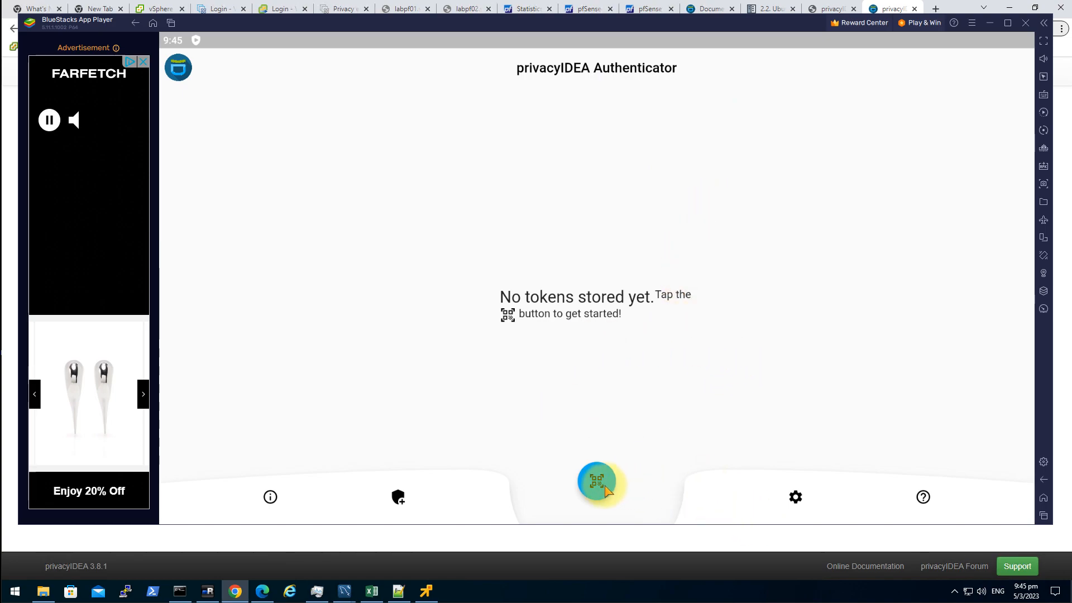
- Scan the enrollment QR code in the privacyIDEA Authenticator to add token TOTP0000086F
left_click(596, 480)
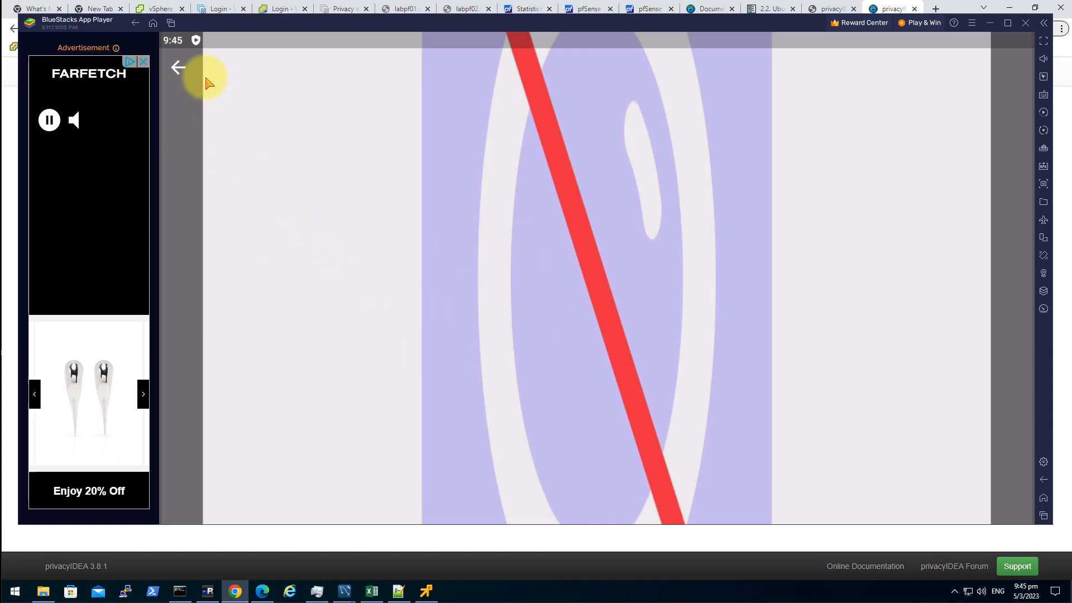
left_click(409, 316)
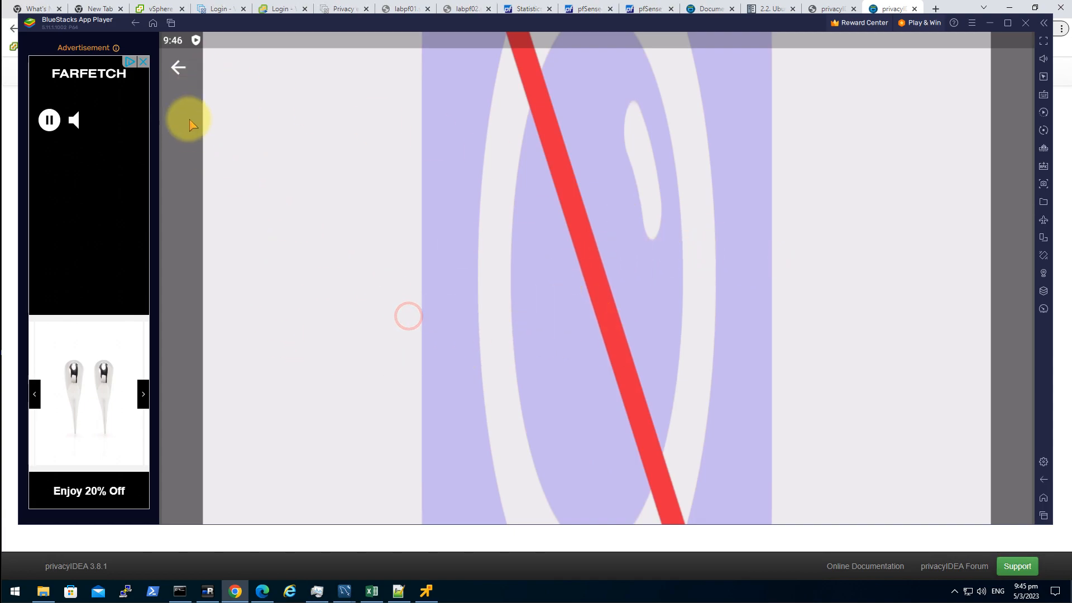
left_click(178, 67)
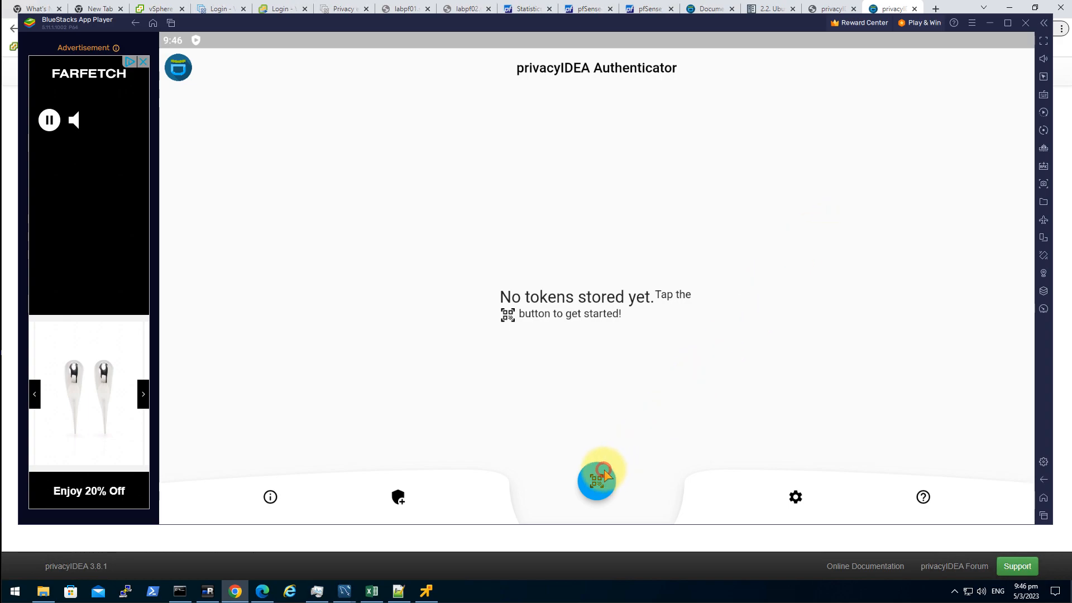
left_click(599, 490)
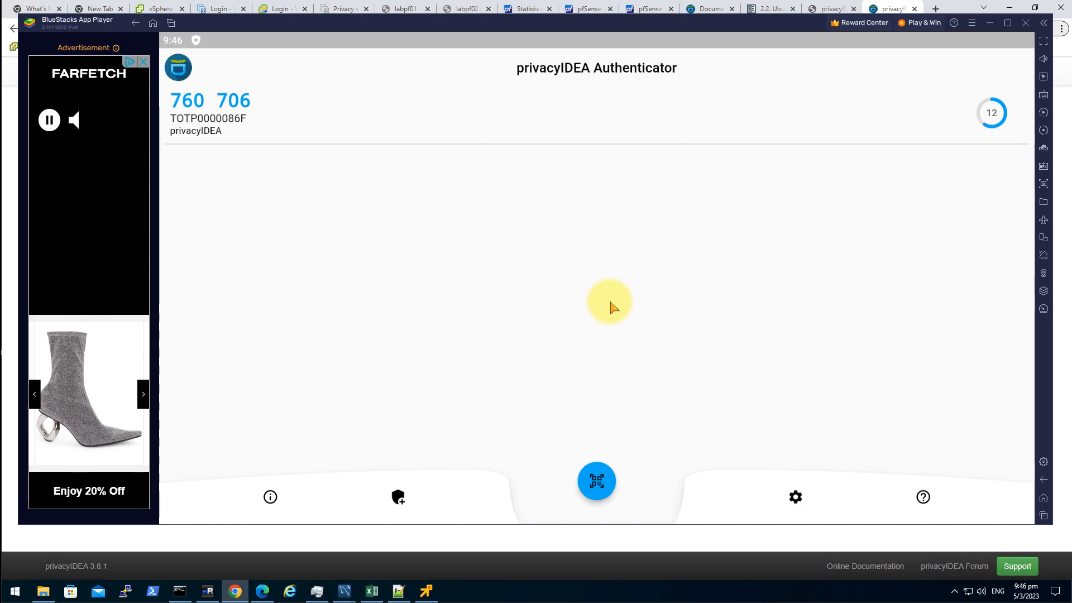
mouse_move(267, 25)
left_mouse_down()
mouse_move(688, 156)
mouse_move(714, 215)
mouse_move(705, 225)
mouse_move(663, 190)
mouse_move(274, 35)
left_mouse_up()
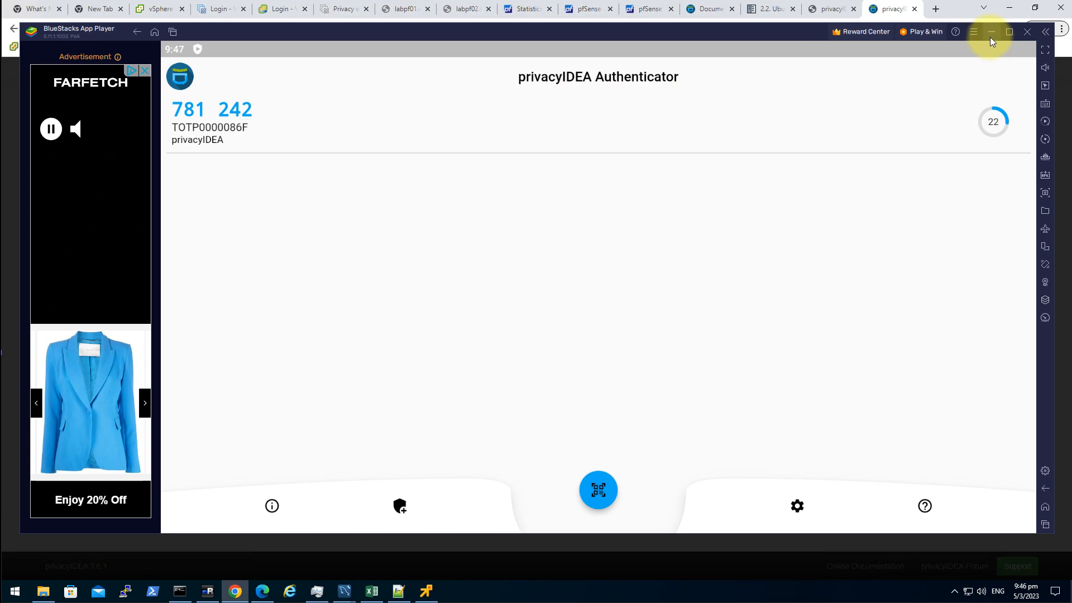
- Unlock the locked privacyIDEA web UI by re-entering the admin password
left_click(955, 12)
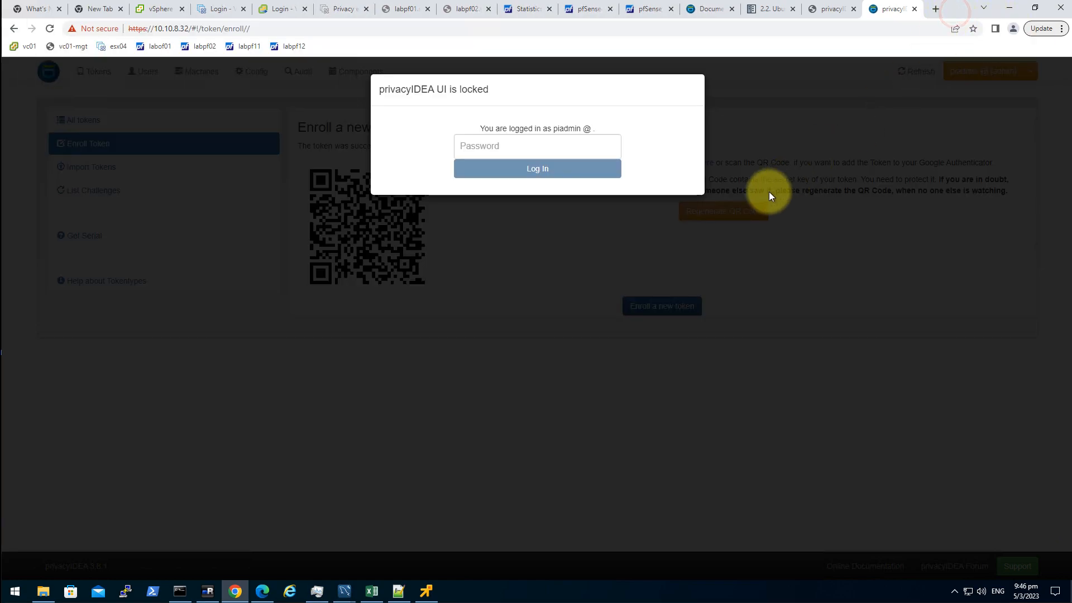
left_click(548, 146)
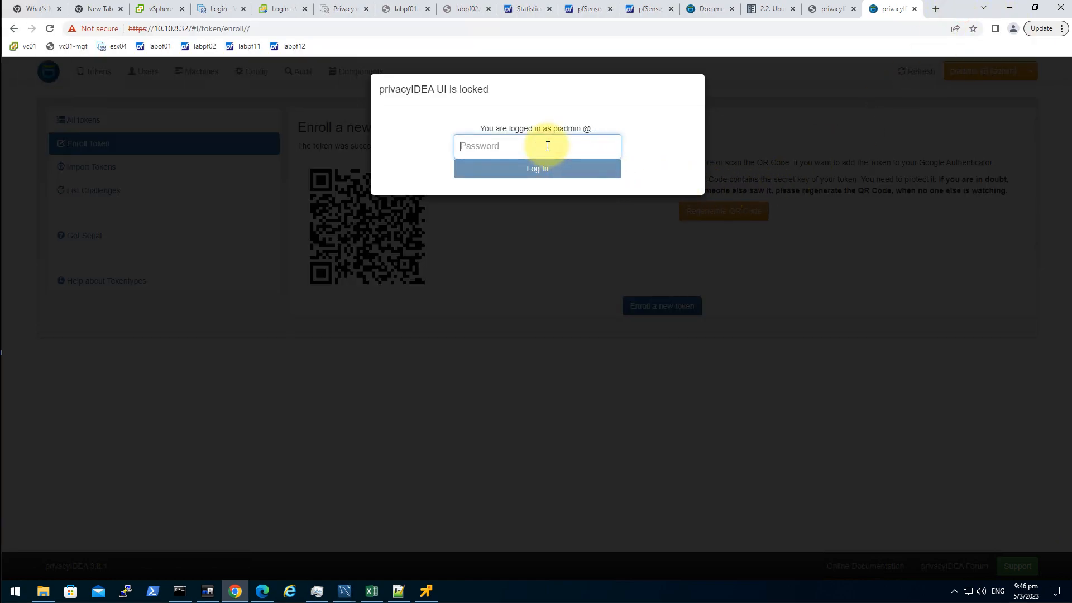
type("********")
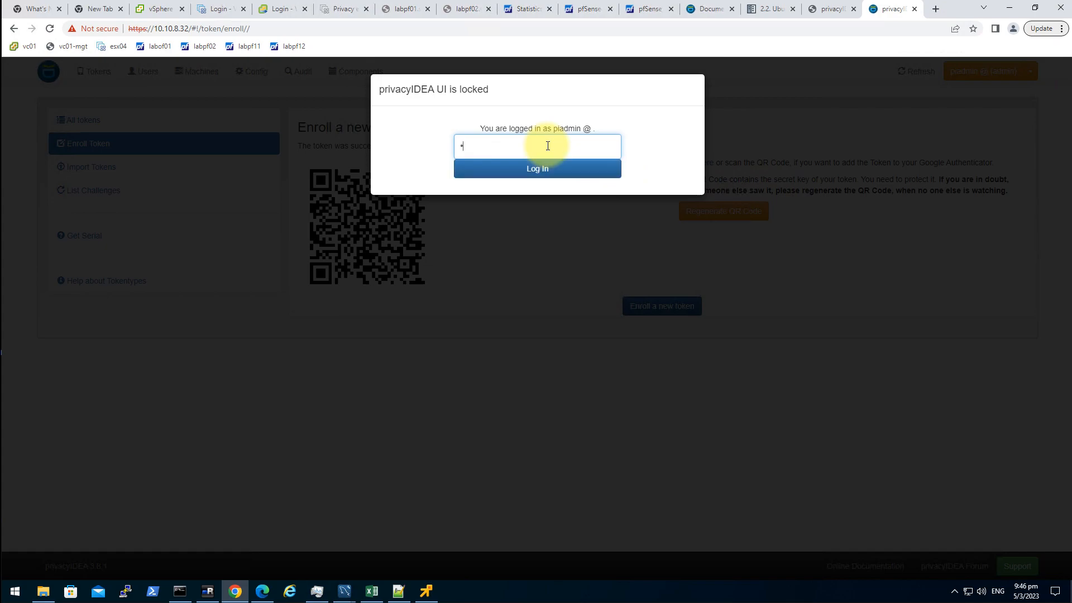
key("Return")
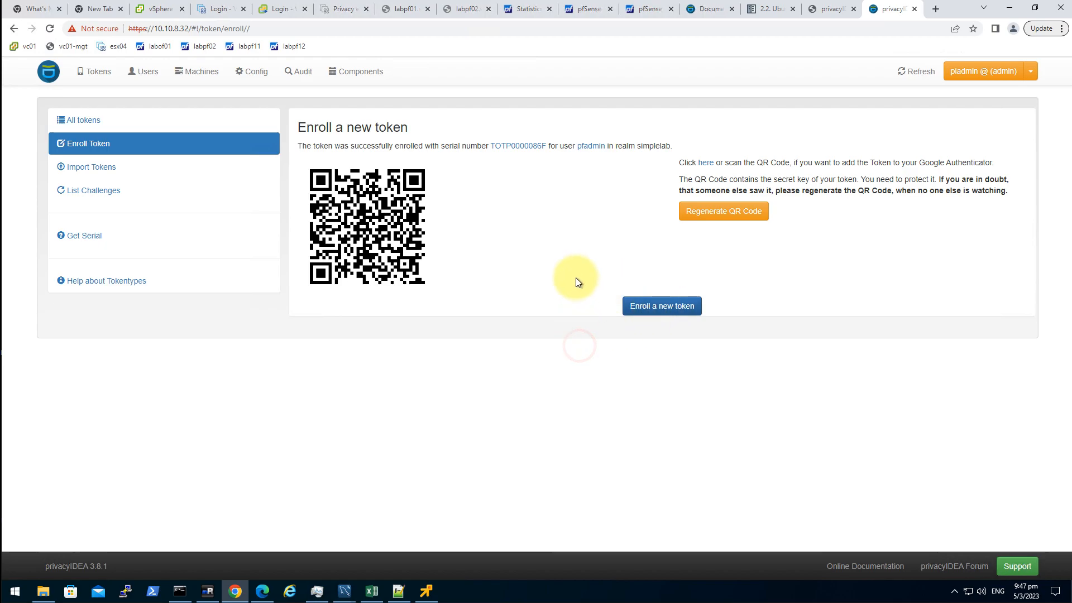
- Open token TOTP0000086F from the token list and review its details
left_click(144, 75)
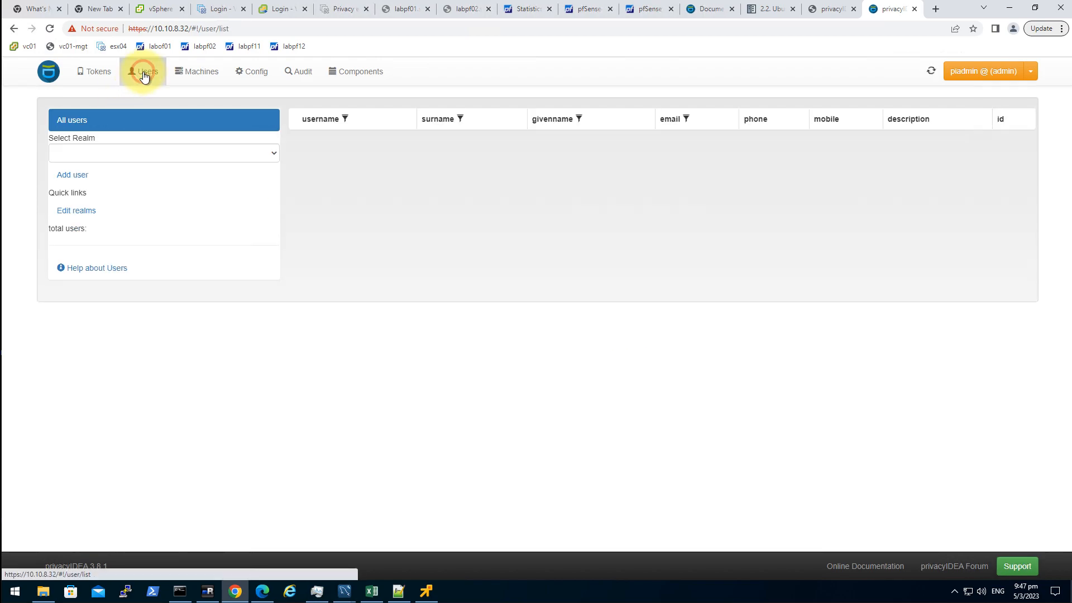
left_click(98, 76)
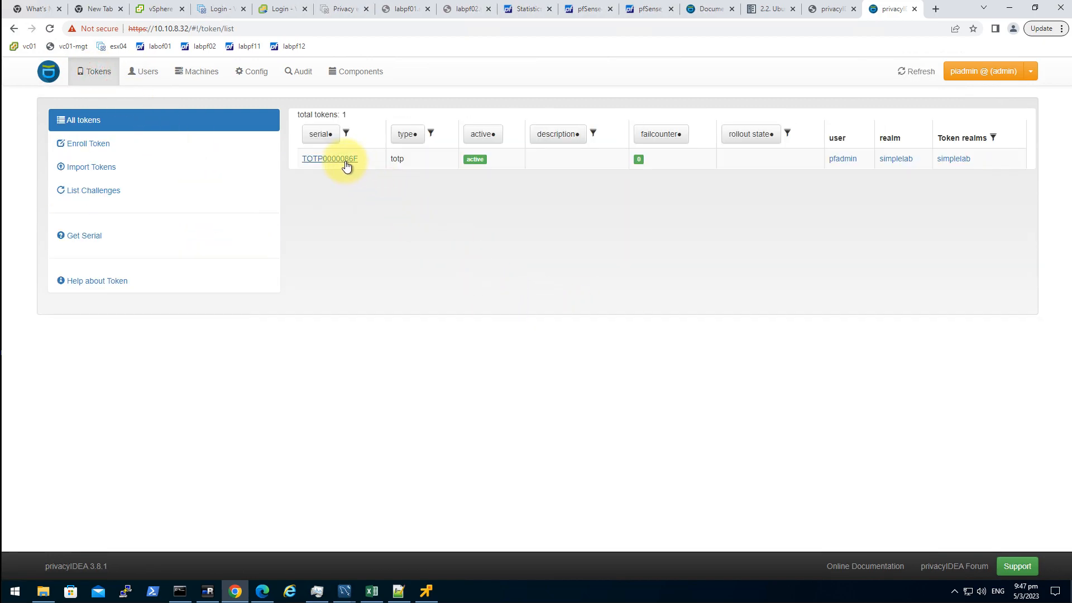
left_click(345, 161)
scroll(641, 373, "down", 3)
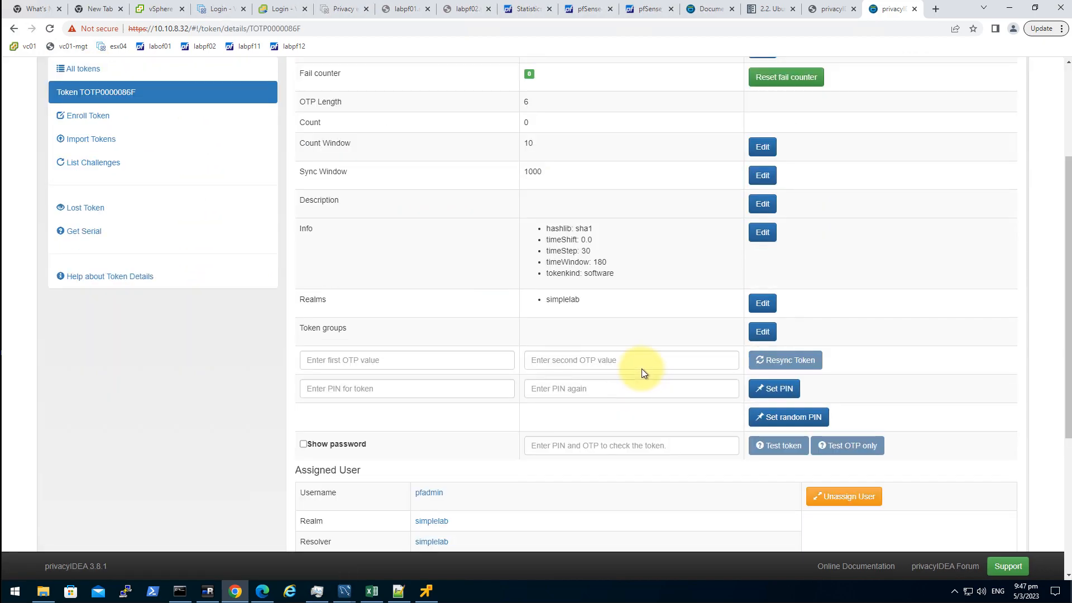
scroll(641, 368, "down", 4)
scroll(615, 459, "up", 7)
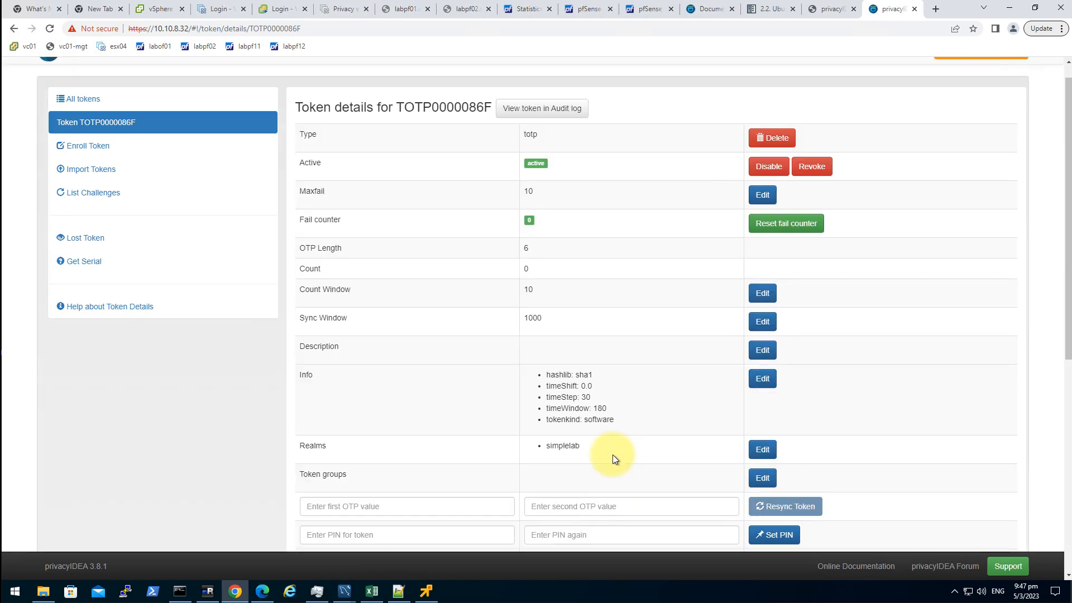
scroll(612, 458, "up", 1)
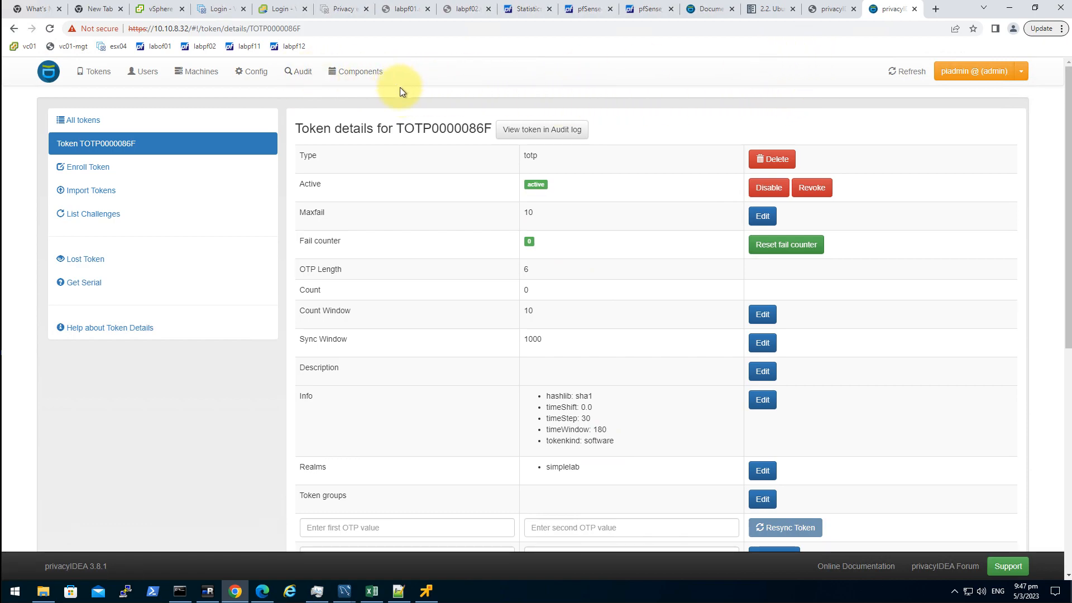
- Go to Config > Policies, with userDetails and webui listed, and start a new policy
left_click(253, 73)
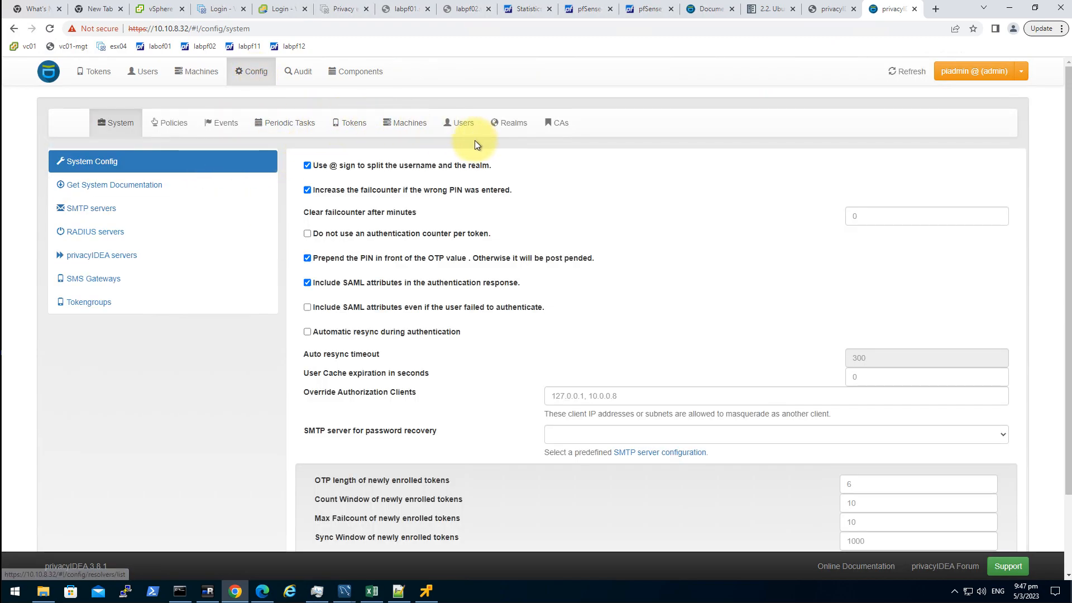
left_click(169, 123)
left_click(842, 440)
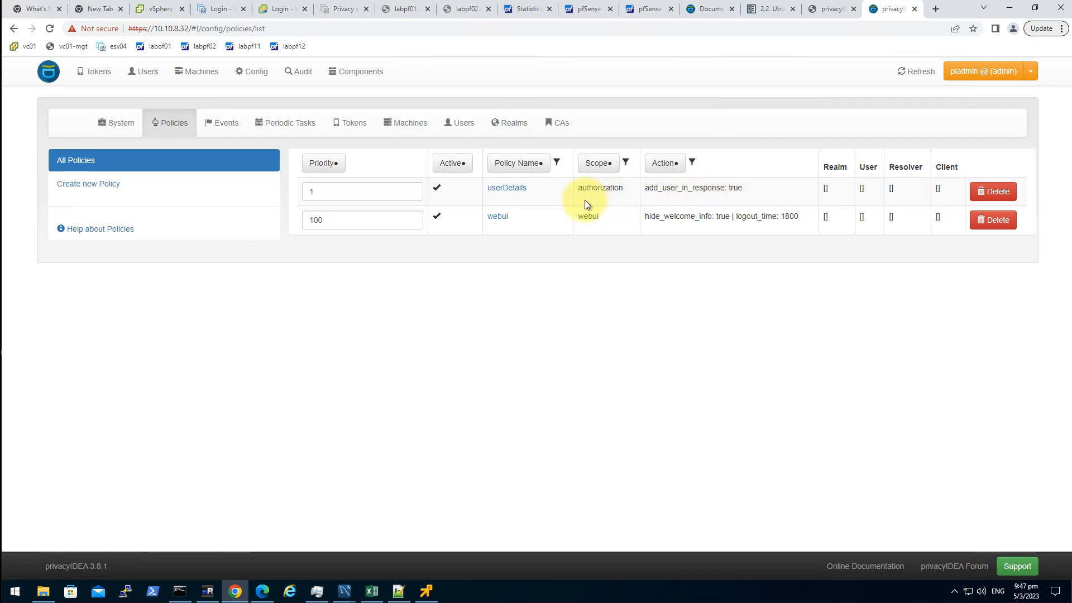
left_click(104, 195)
- Name the policy ADauth with scope authentication, limited to realm and resolver simplelab
left_click(537, 196)
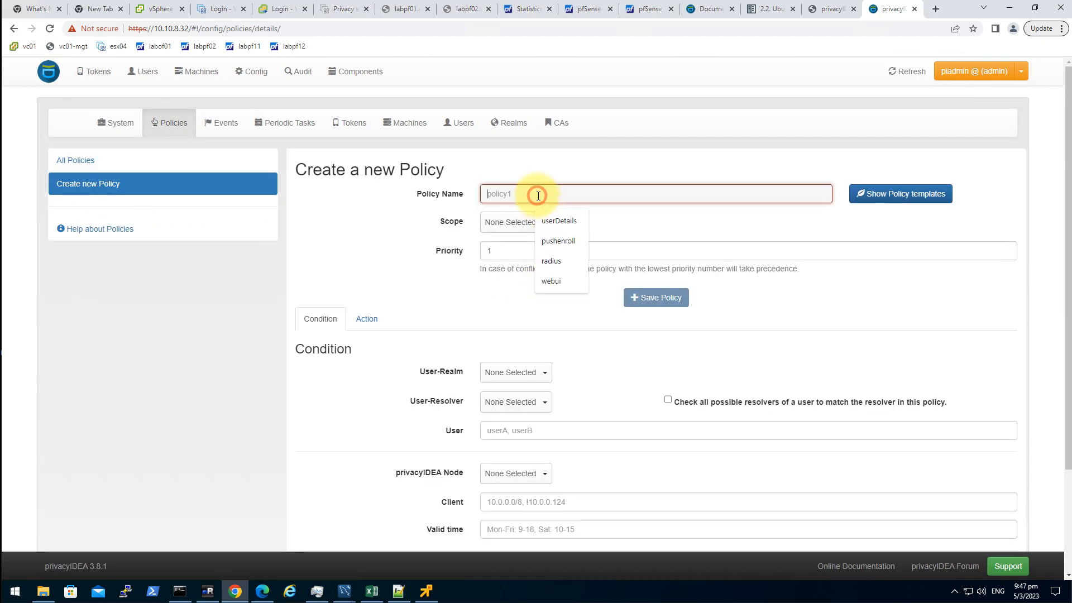
type("A")
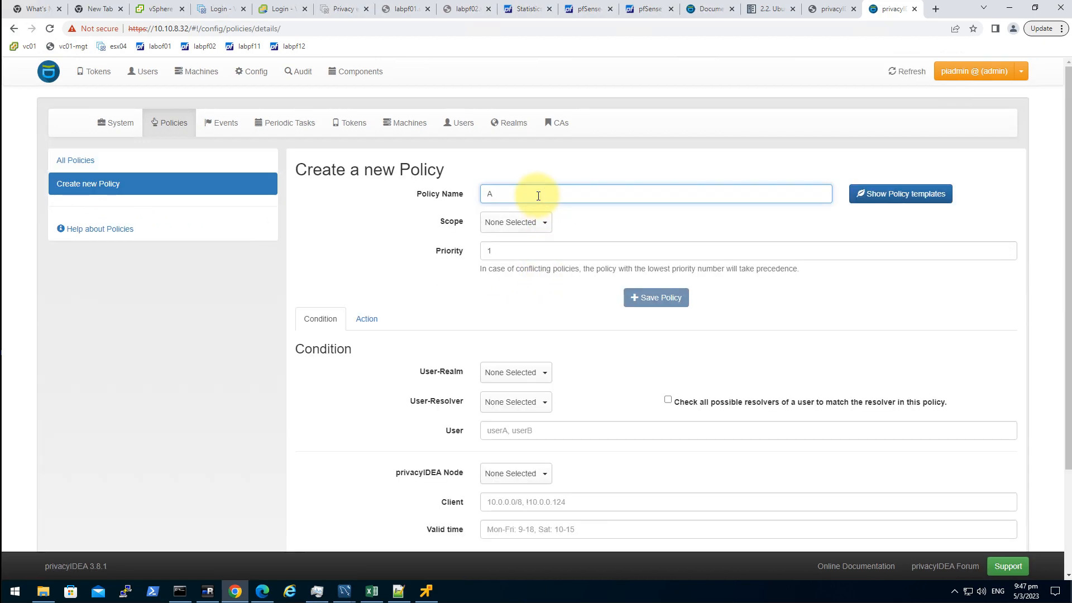
type("Dauth")
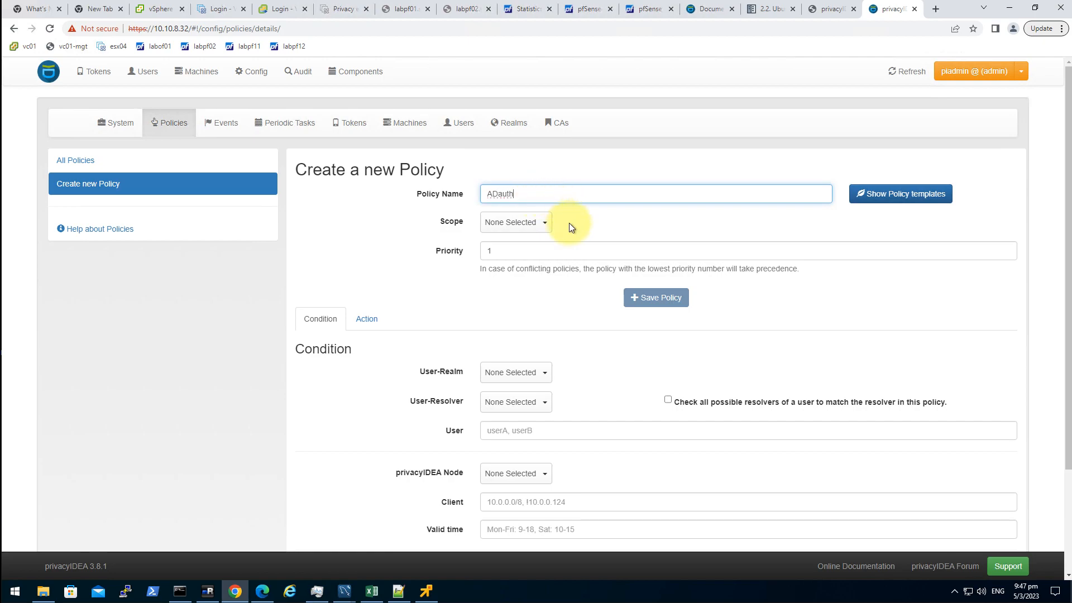
left_click(535, 222)
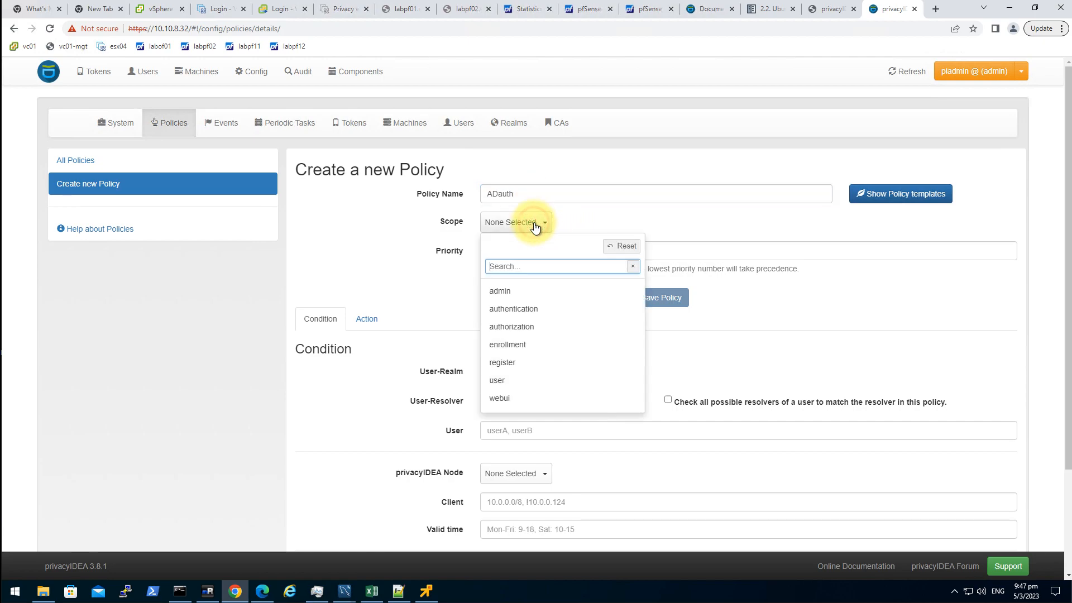
left_click(544, 306)
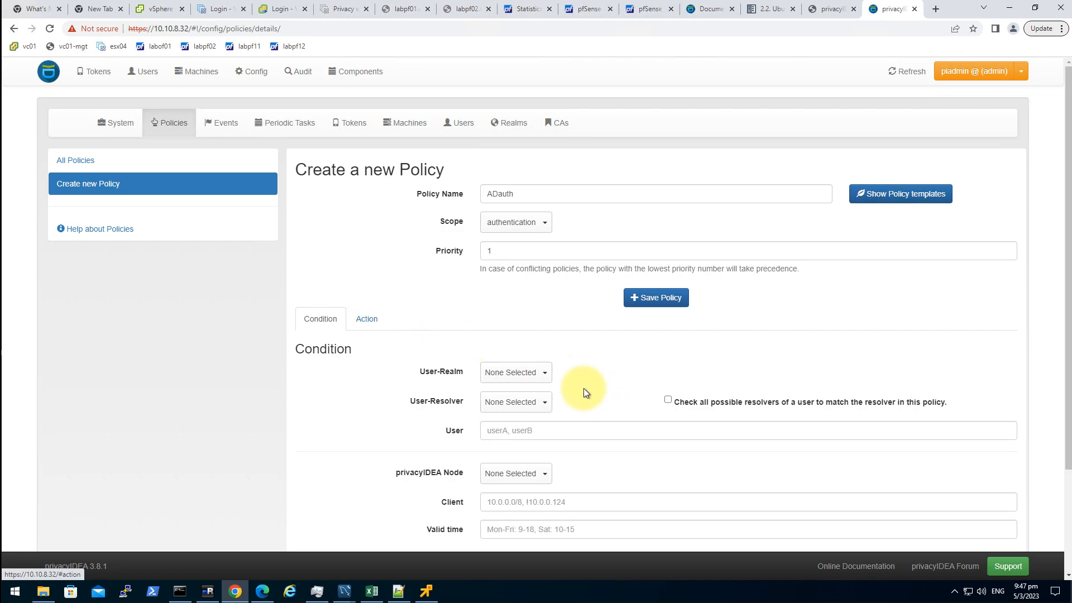
left_click(537, 373)
left_click(524, 441)
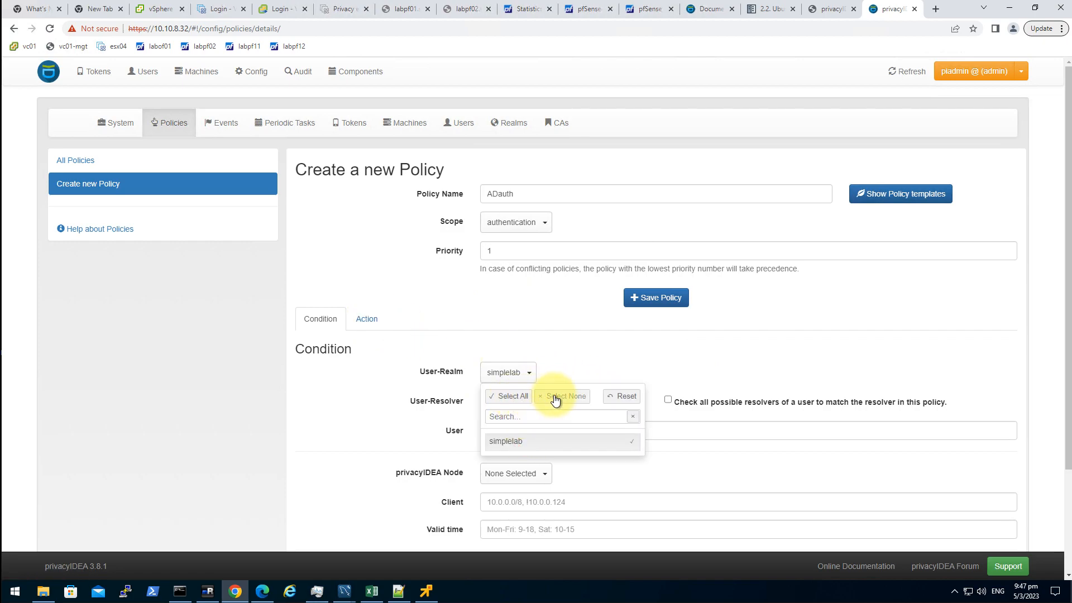
left_click(574, 361)
left_click(511, 401)
left_click(527, 472)
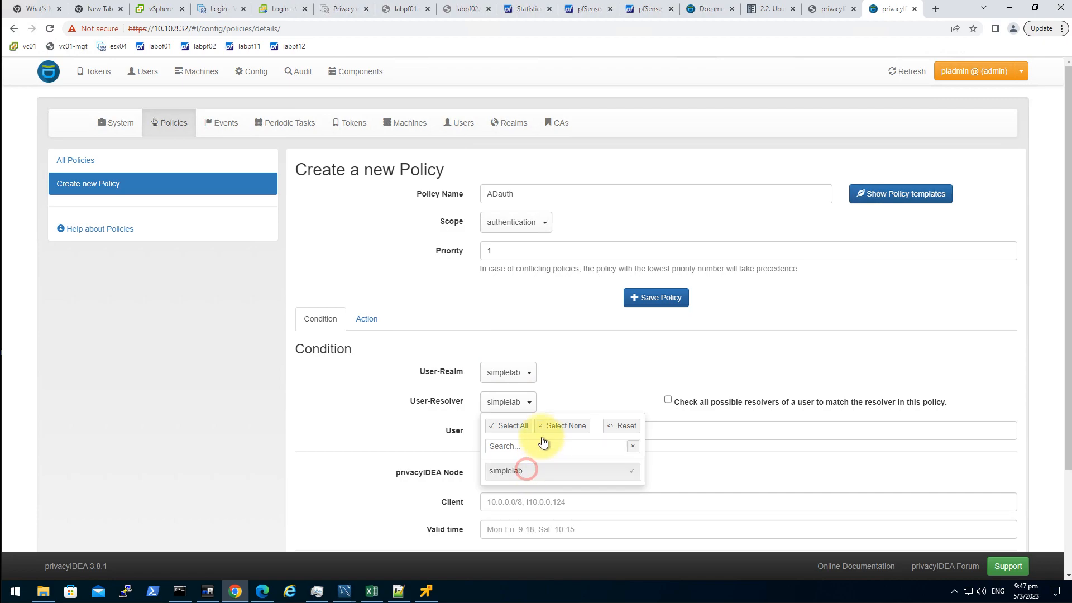
left_click(604, 370)
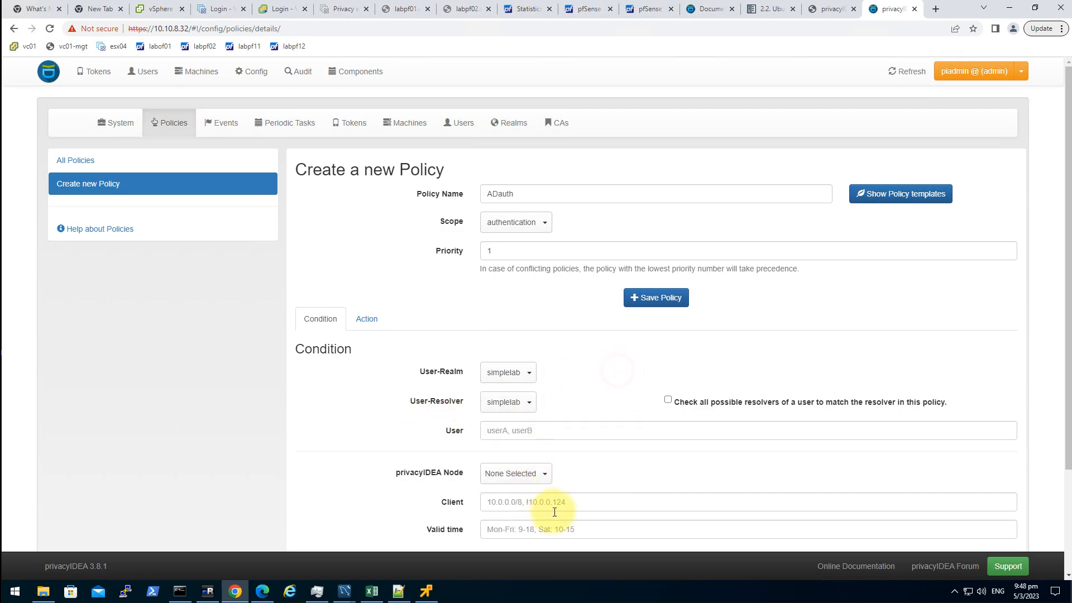
- Enable the otppin action and set its value to userstore
left_click(364, 321)
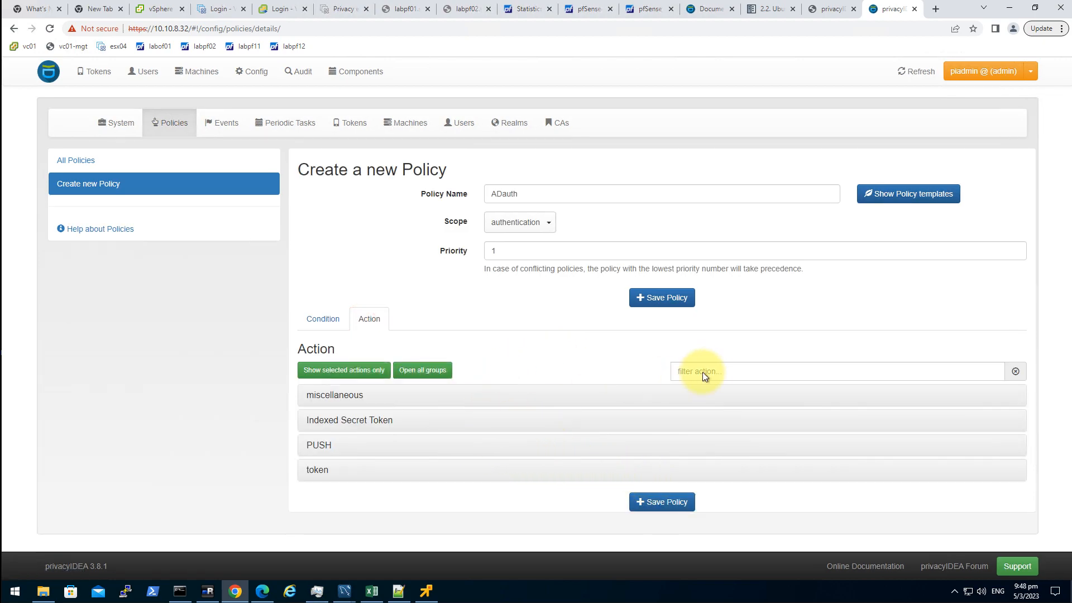
left_click(722, 368)
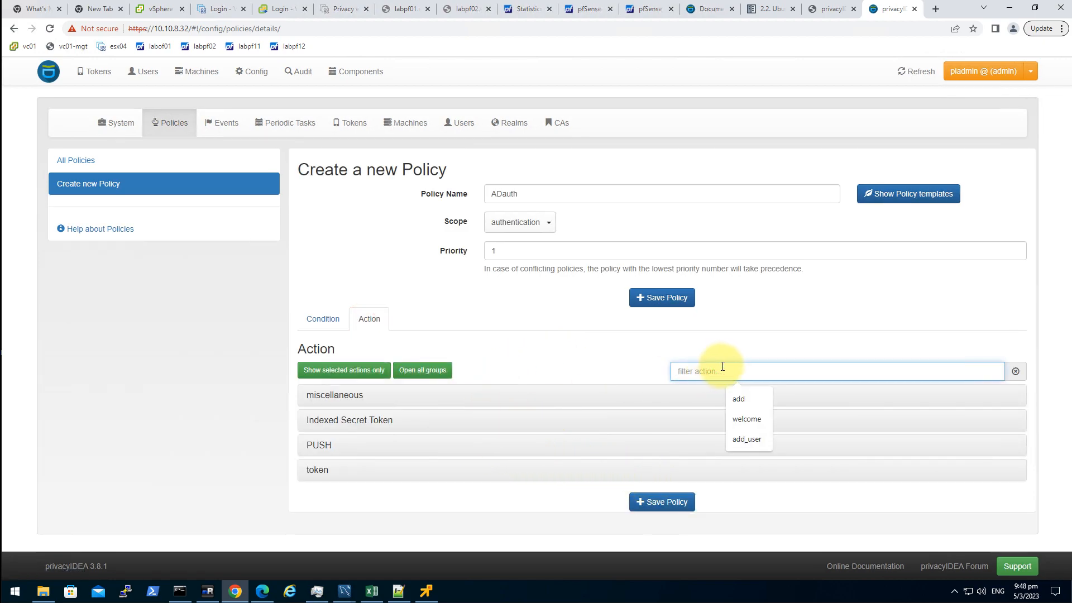
type("op")
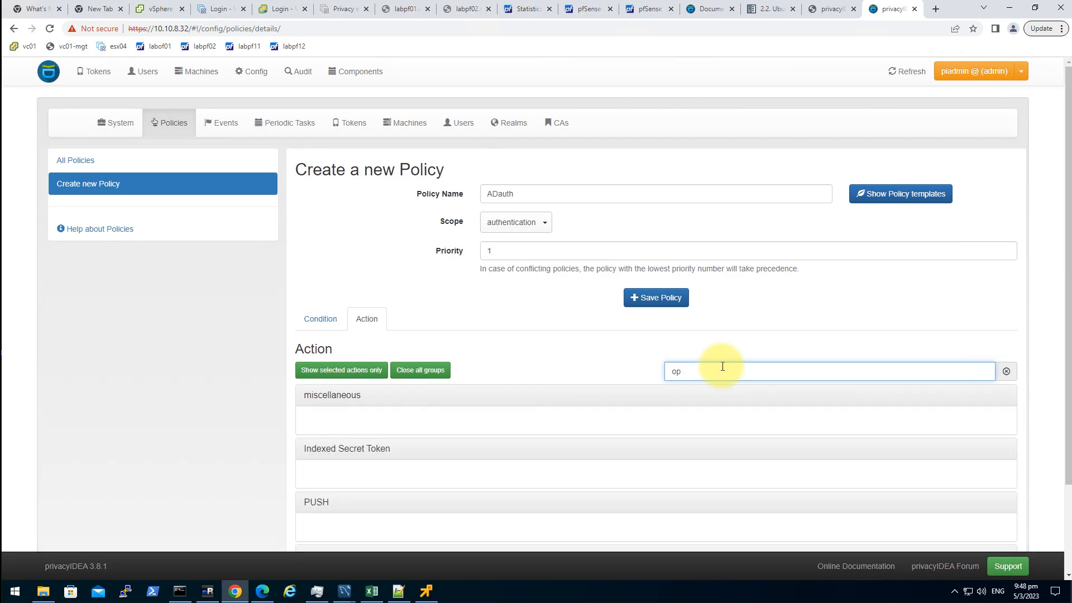
key("BackSpace")
type("tppi")
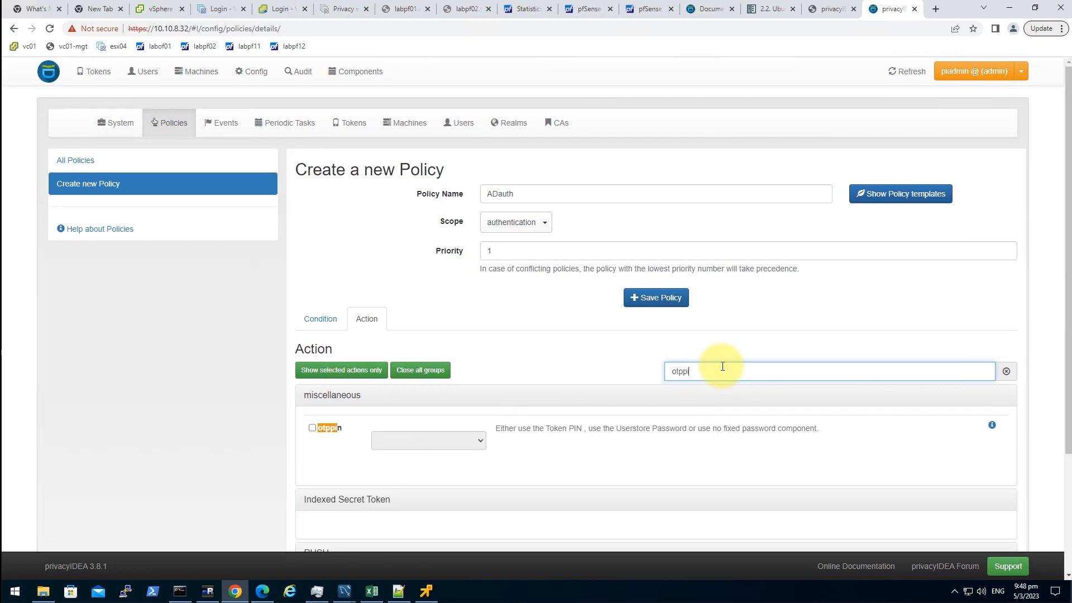
type("n")
left_click(312, 428)
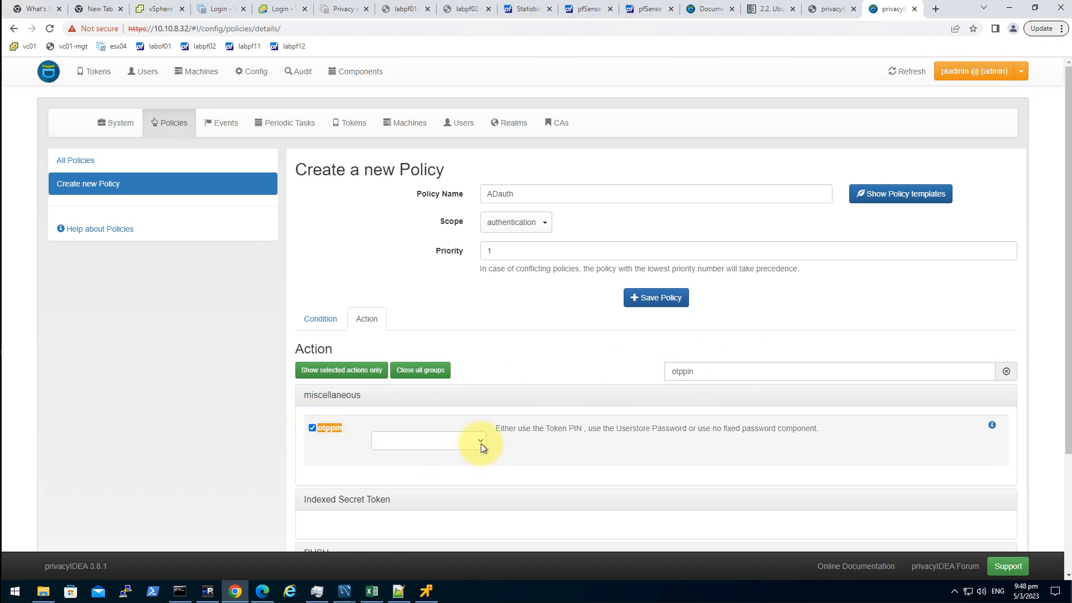
left_click(481, 442)
left_click(435, 474)
left_click(651, 470)
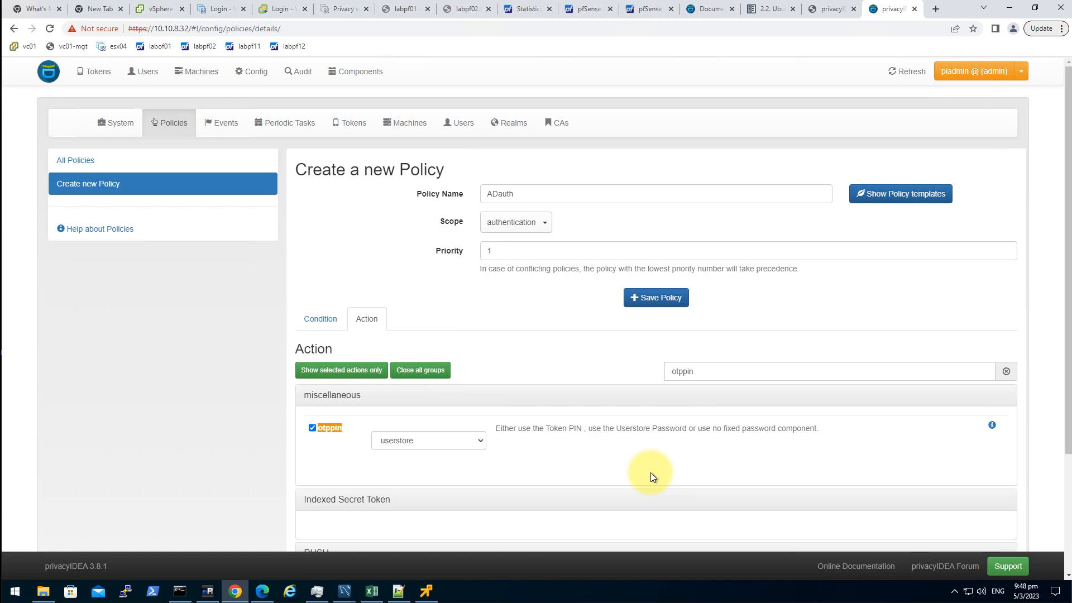
- Review the policy form and save the ADauth policy
double_click(732, 373)
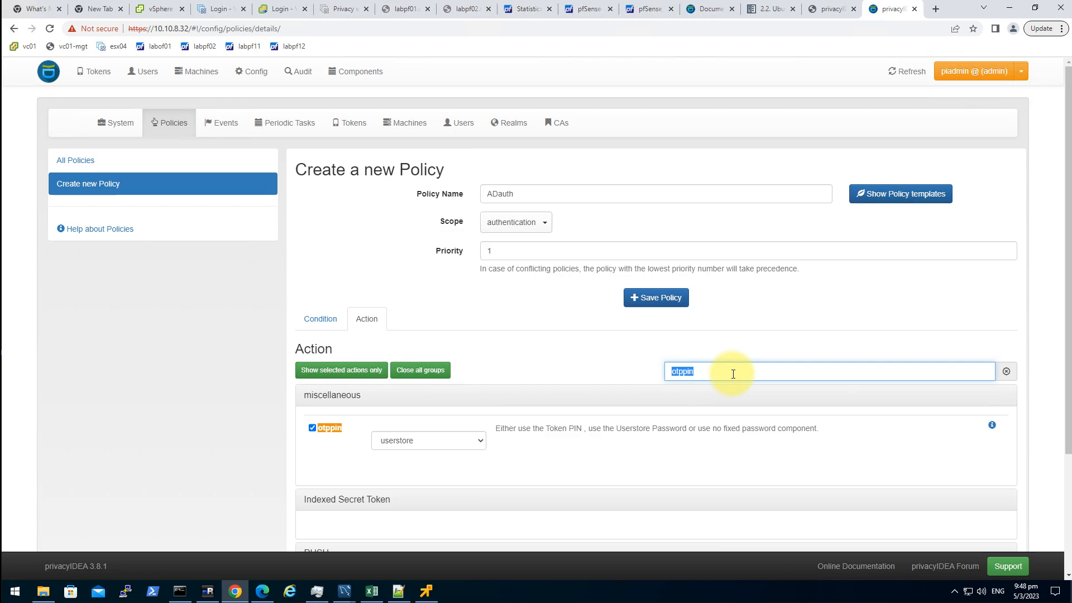
left_click(717, 429)
scroll(722, 429, "down", 2)
left_click(524, 140)
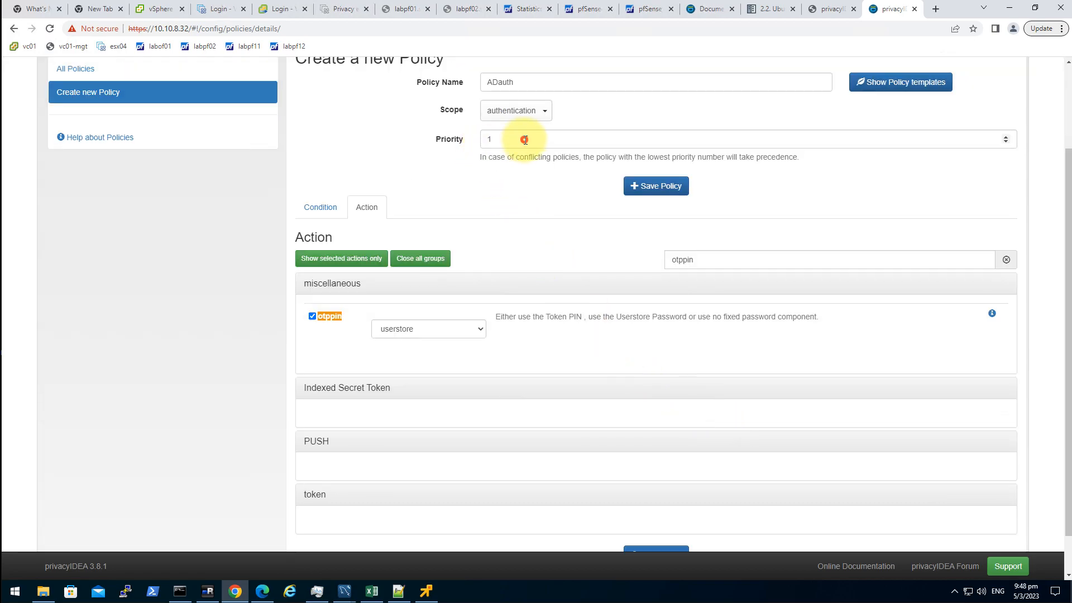
left_click(528, 199)
scroll(673, 386, "down", 1)
left_click(647, 511)
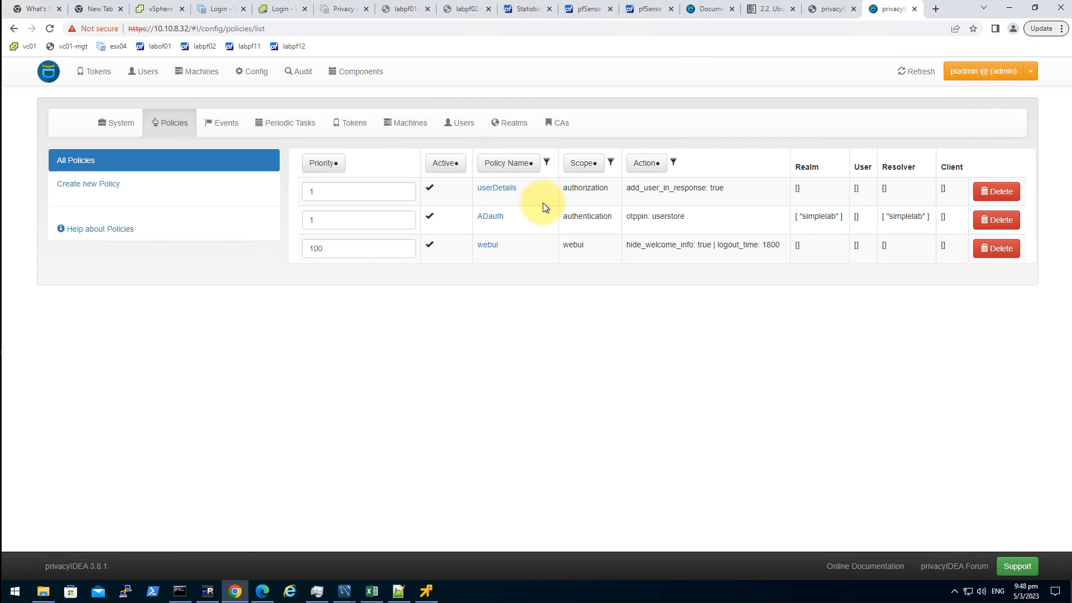
- Add realm simplelab and resolver simplelab to the userDetails policy and save it
left_click(507, 188)
left_click(513, 395)
left_click(513, 463)
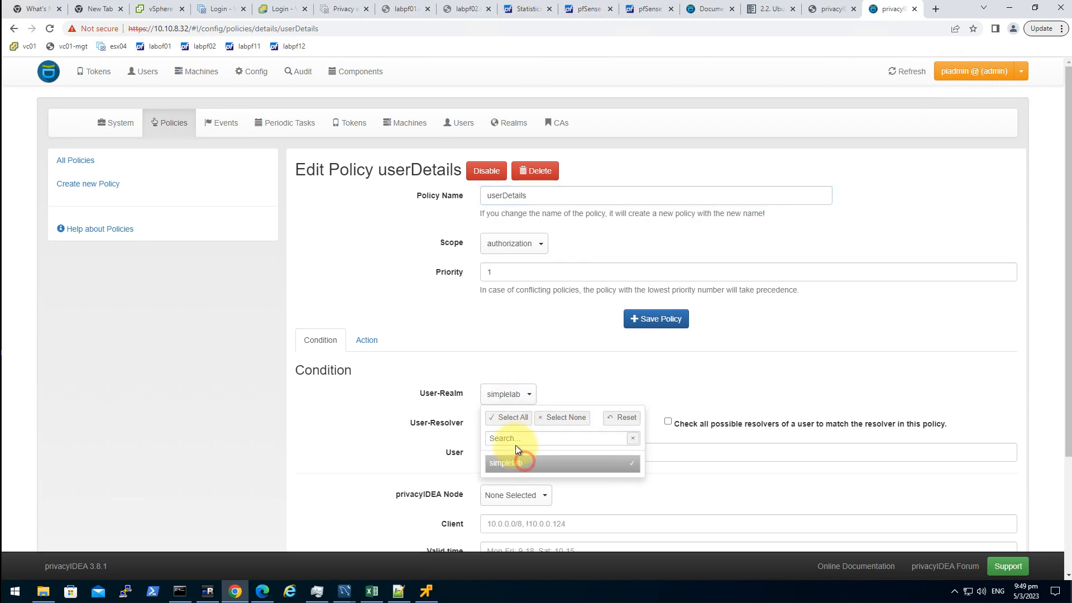
left_click(393, 422)
left_click(508, 424)
left_click(509, 494)
left_click(324, 437)
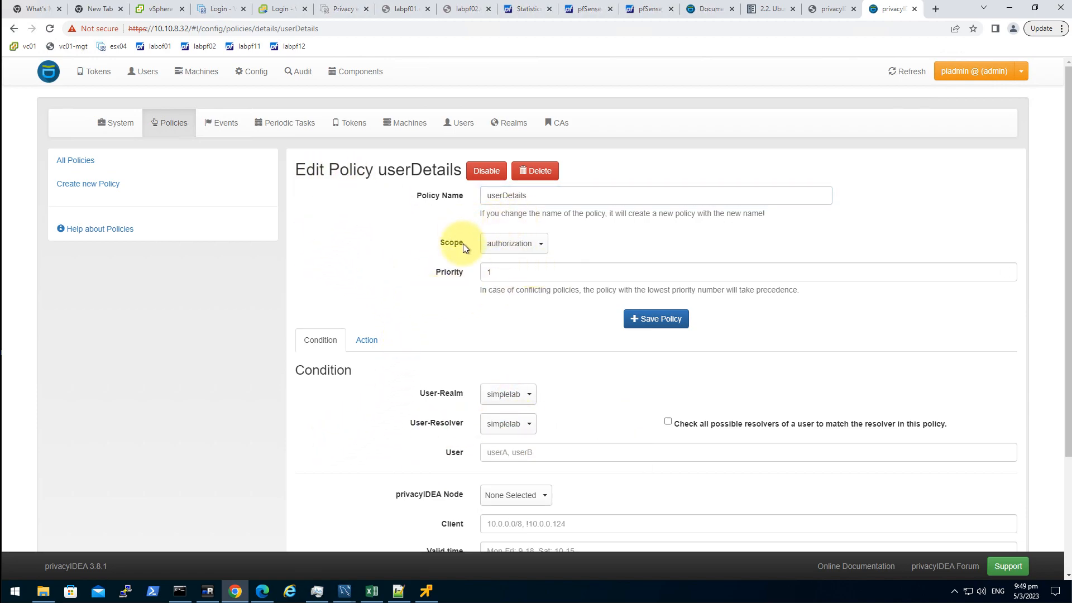
scroll(441, 362, "down", 3)
left_click(635, 508)
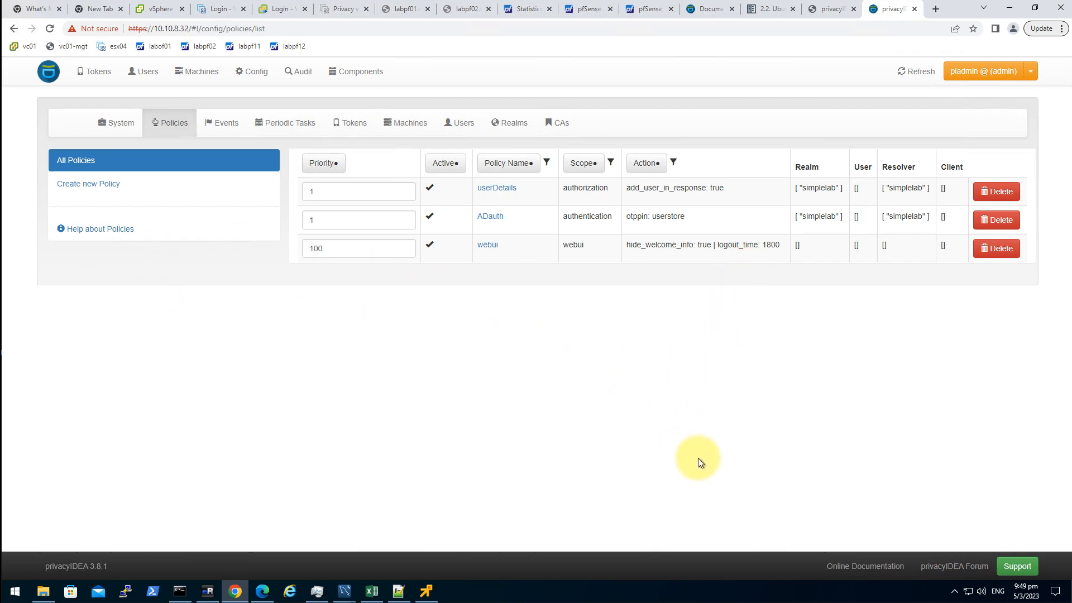
- Open token TOTP0000086F's details and show the test field's value in clear text
left_click(140, 77)
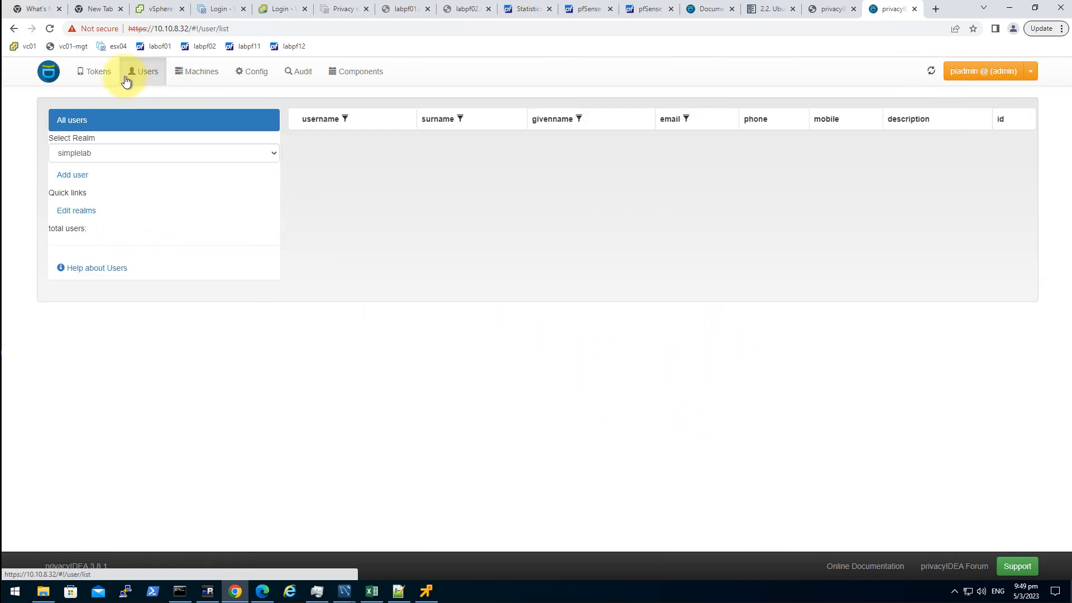
left_click(91, 71)
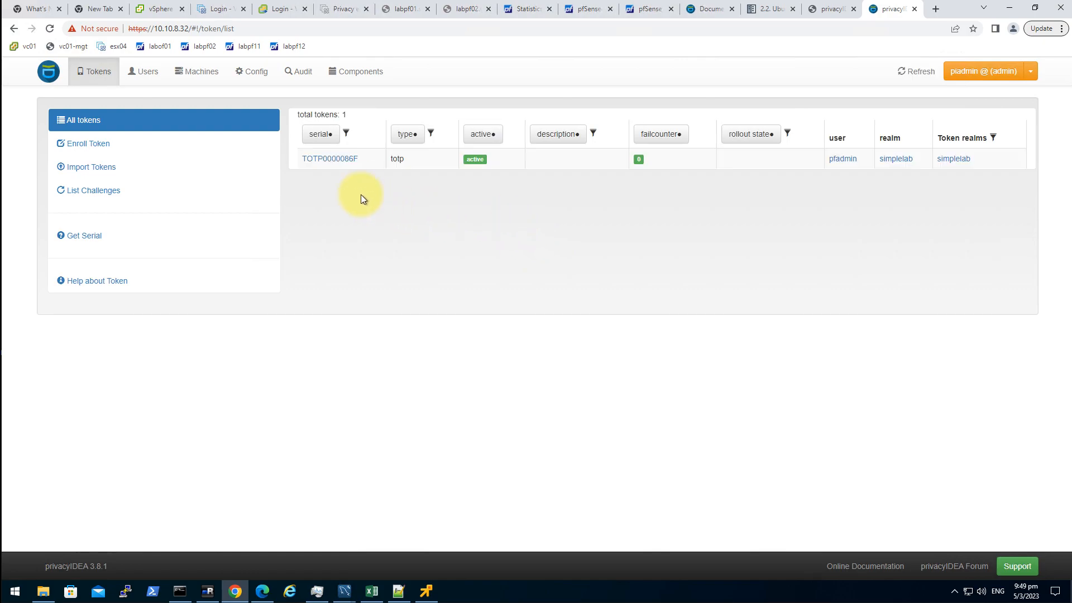
left_click(341, 158)
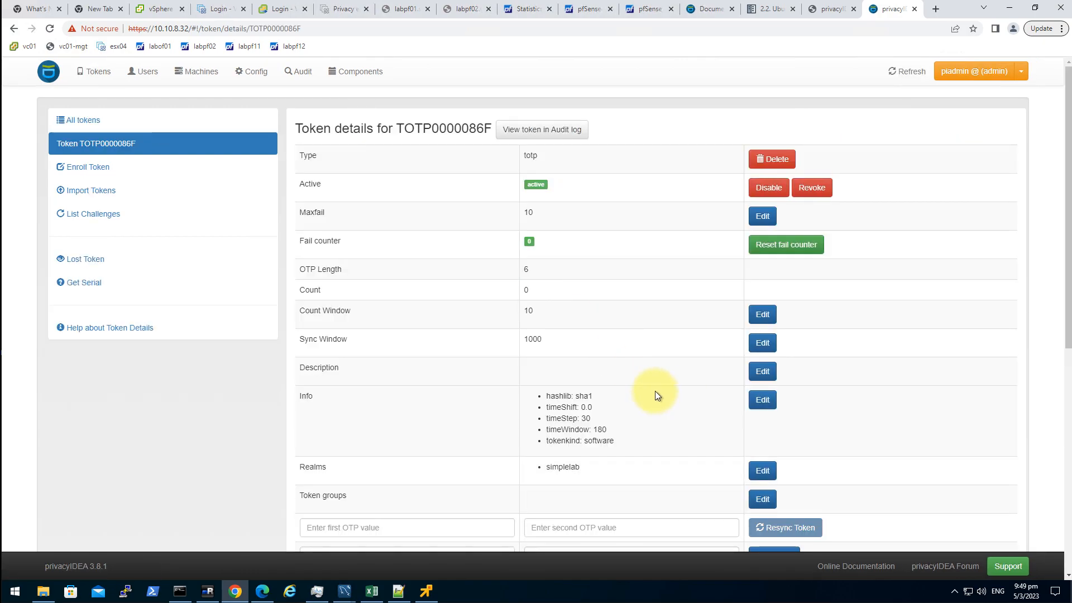
scroll(654, 391, "down", 1)
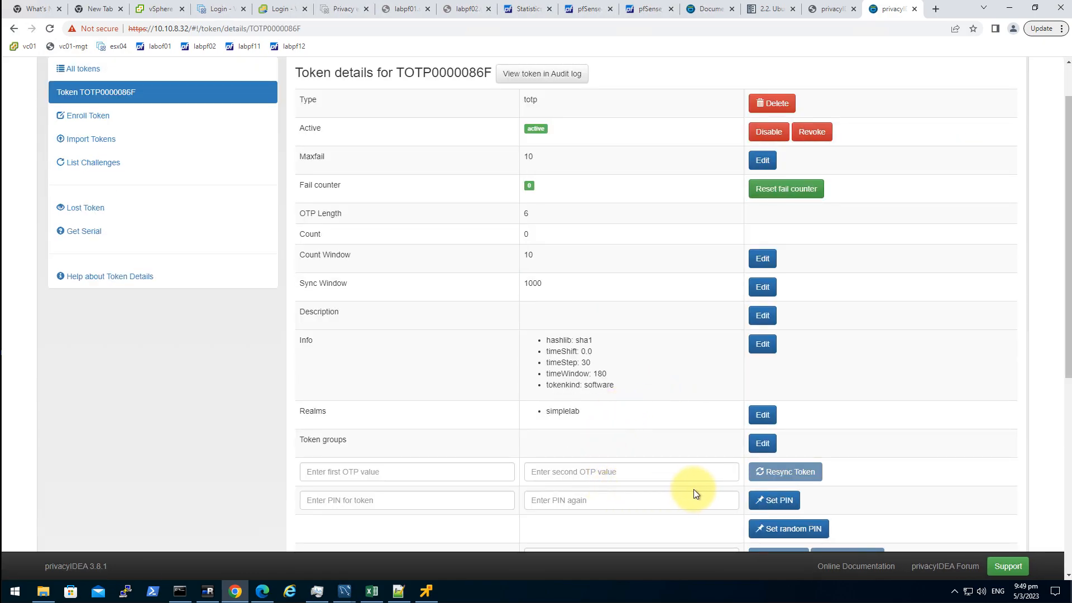
scroll(651, 510, "down", 1)
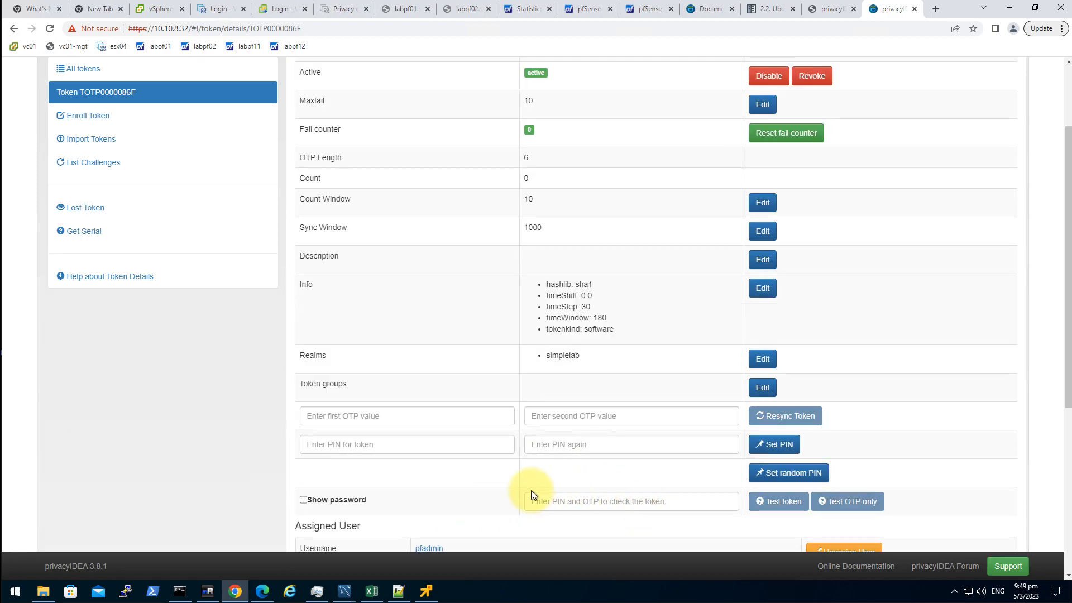
left_click(428, 450)
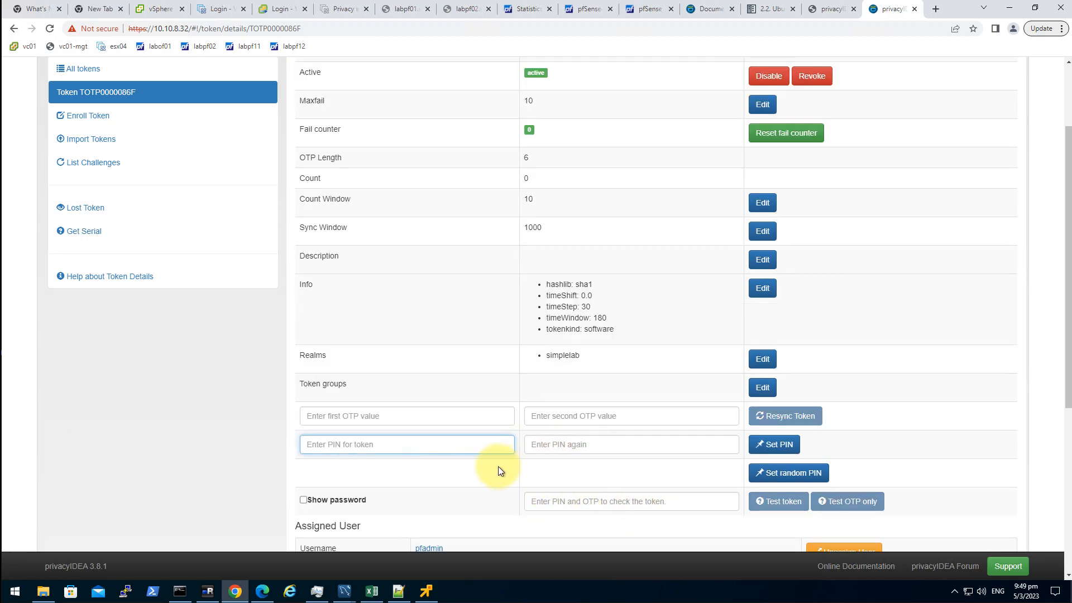
left_click(606, 449)
scroll(619, 453, "down", 1)
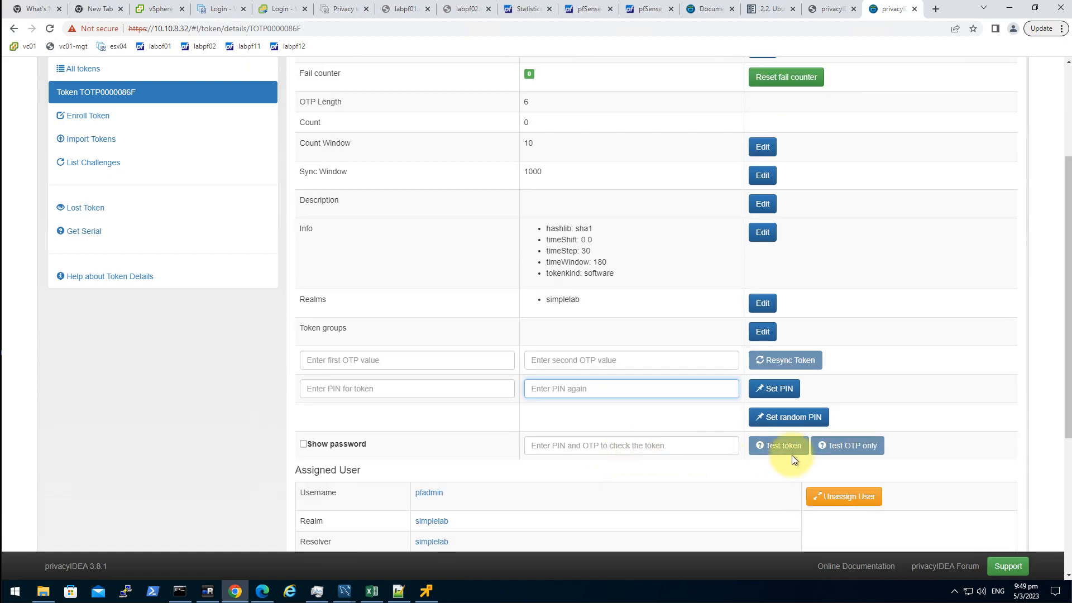
left_click(351, 443)
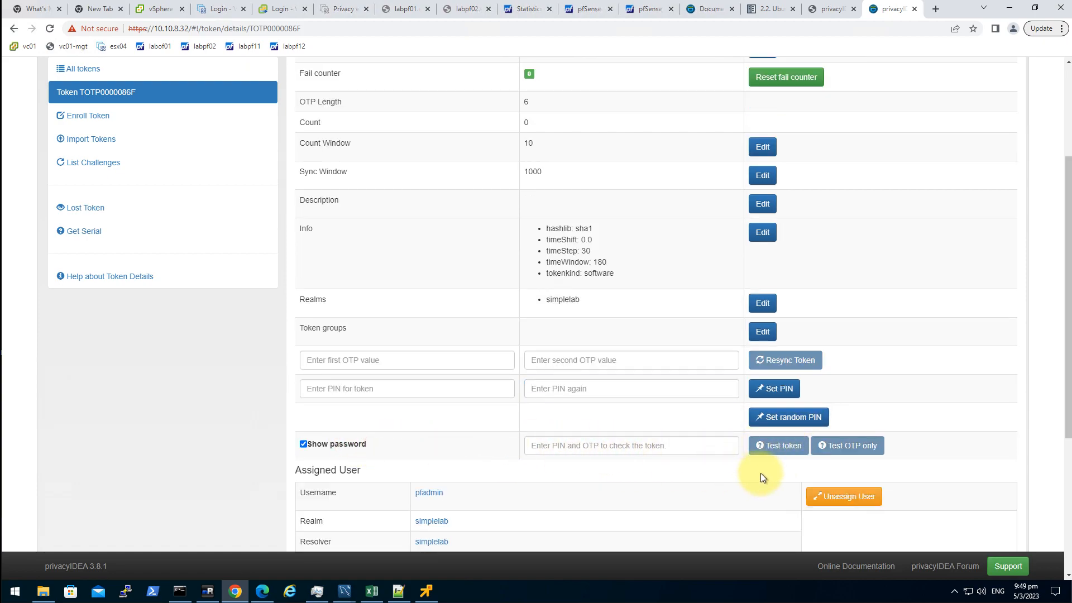
left_click(678, 446)
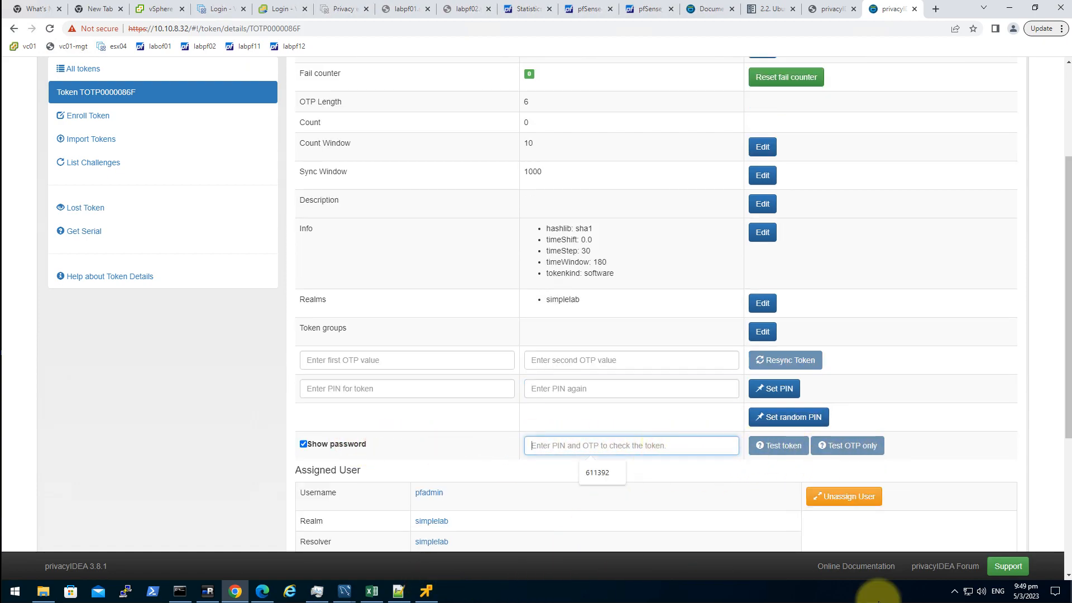
- Paste the authenticator app's current code into the test field and test the token
key("alt+Tab")
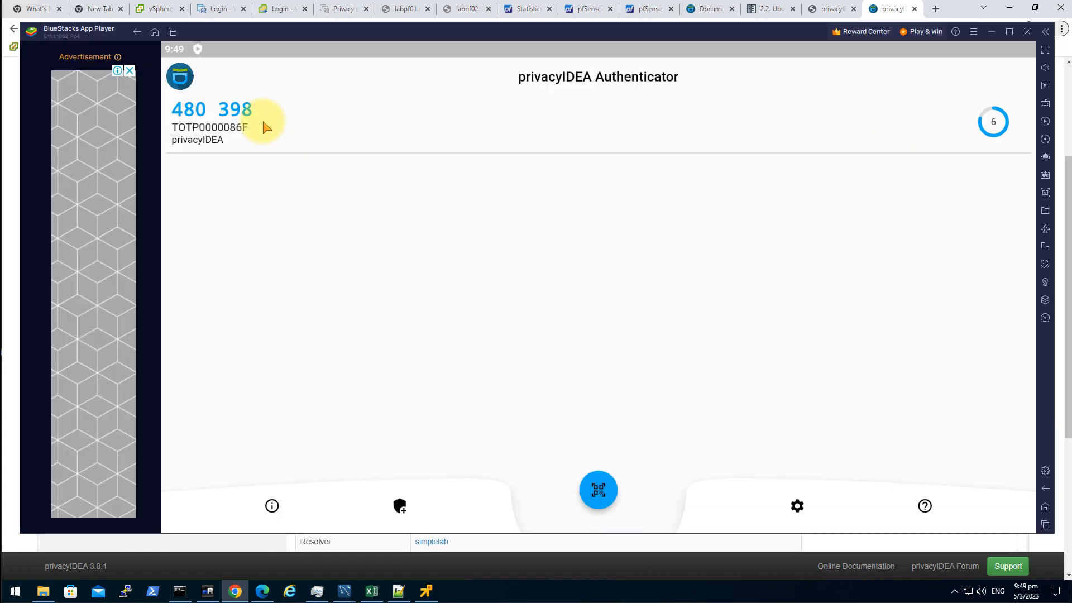
left_click(179, 126)
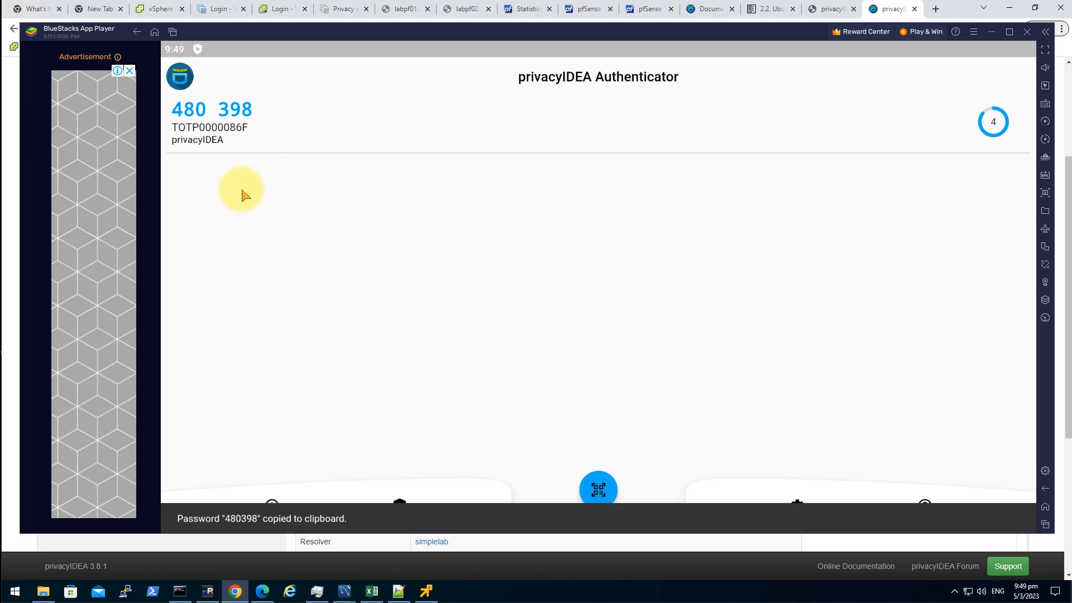
left_click(997, 34)
left_click(628, 437)
key("ctrl+v")
left_click(867, 453)
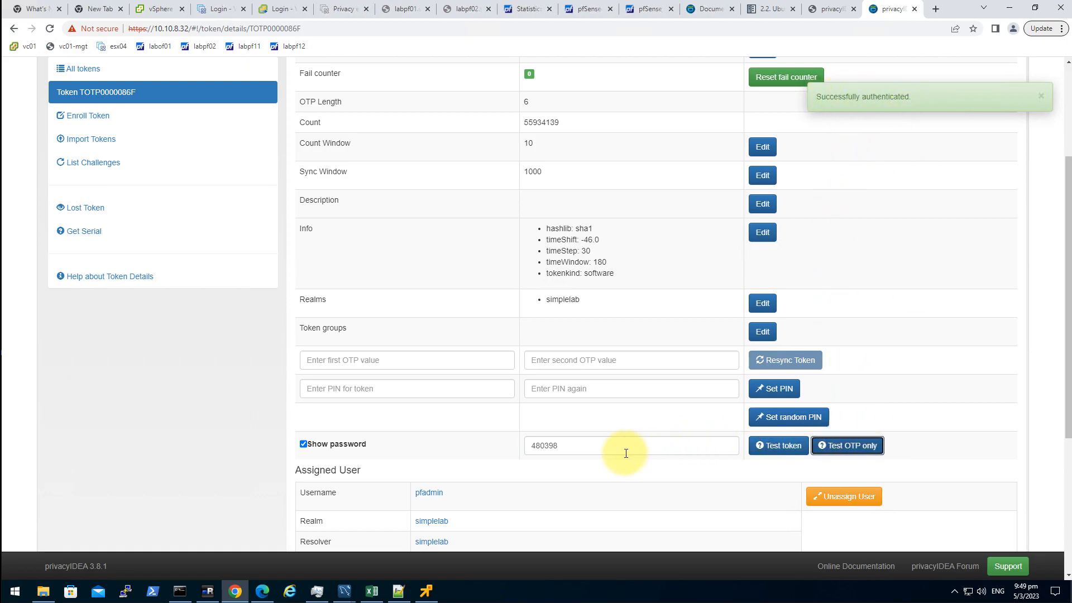
- Select the successfully tested code in the OTP field, then bring up Windows search
double_click(568, 445)
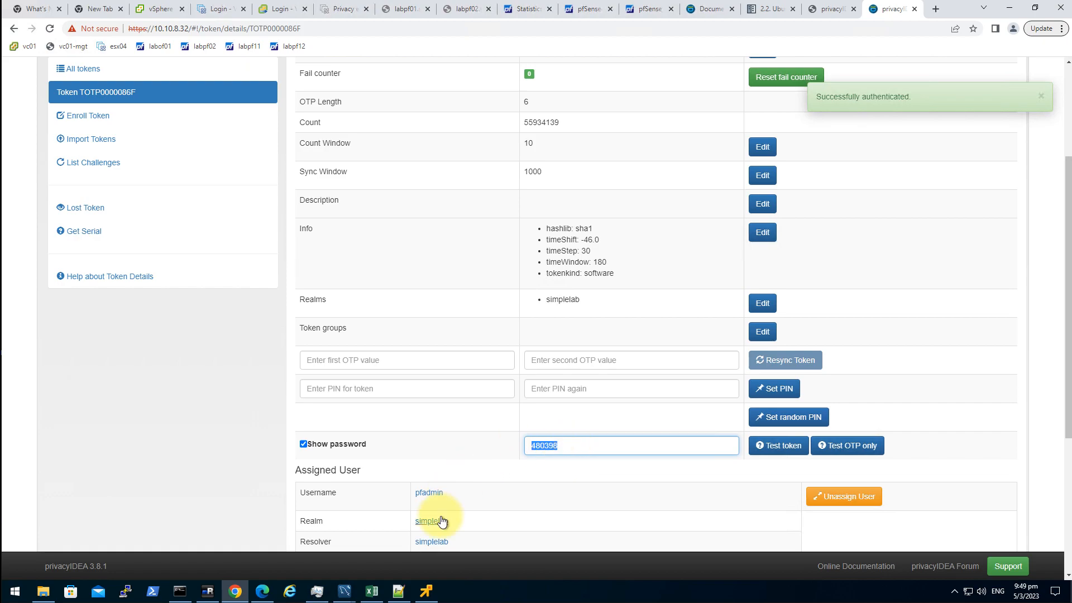
left_click(16, 586)
- Launch Notepad from the Start search
type("nptea")
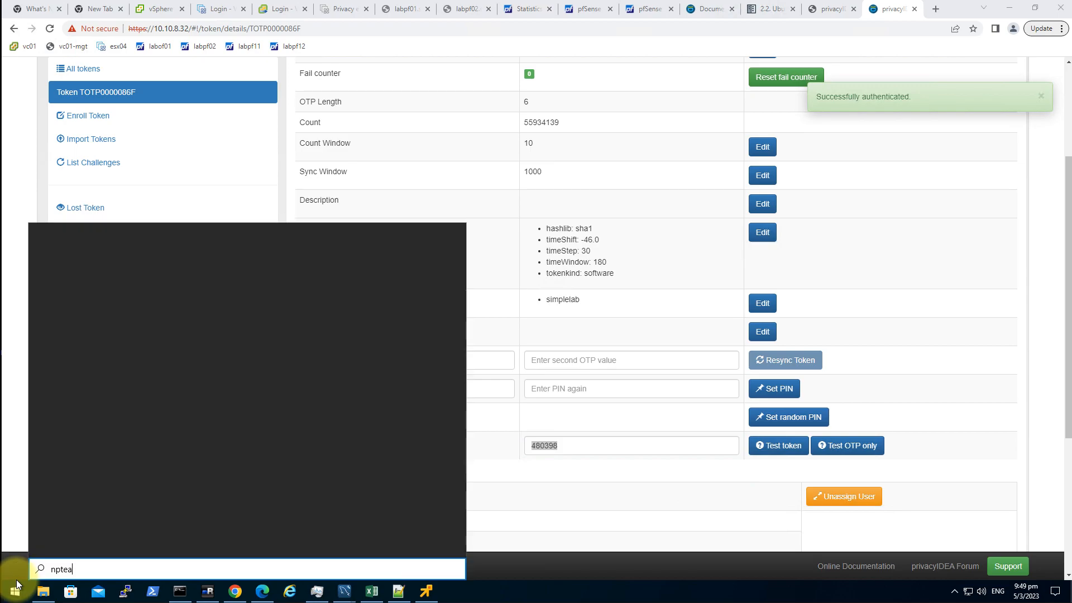
key("BackSpace")
key("BackSpace")
key("BackSpace")
key("BackSpace")
type("notepad")
key("Return")
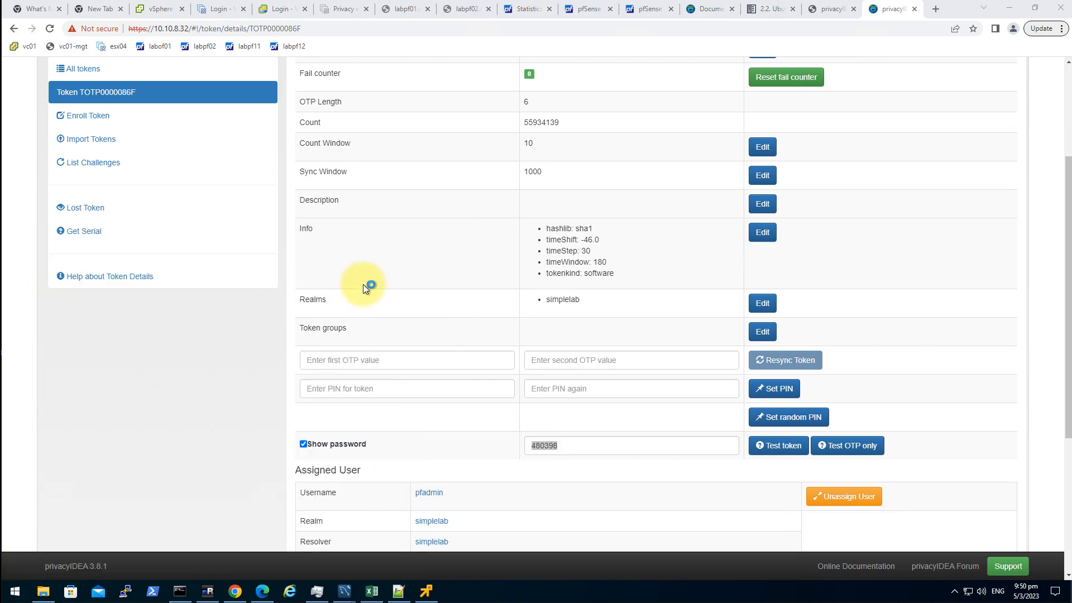
- Write a 'password + otp' heading line, then the user's password
key("Return")
key("ctrl+z")
key("Return")
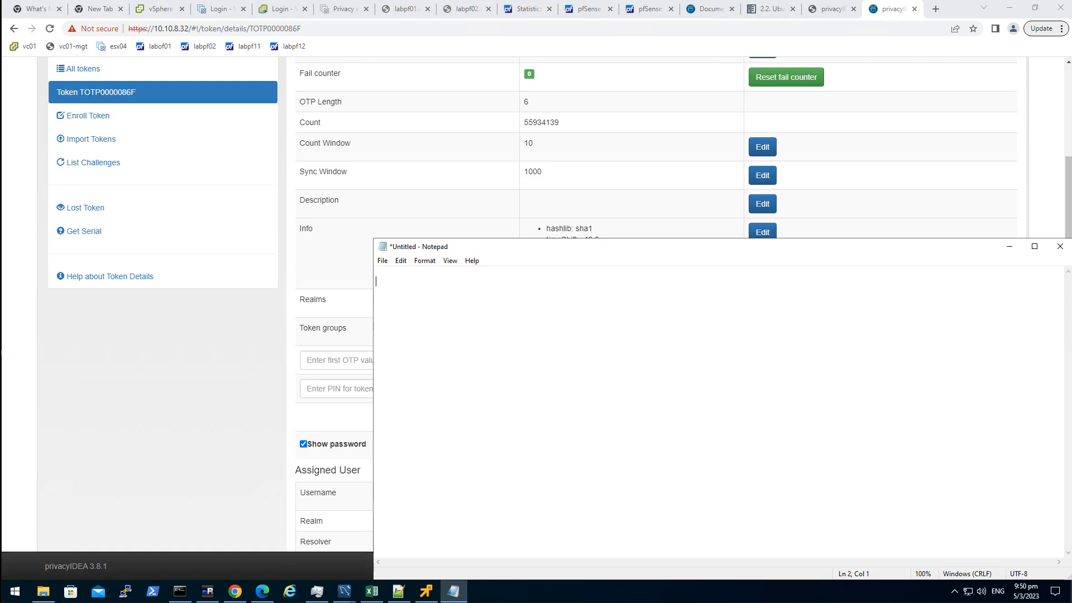
type("password + otp")
key("BackSpace")
key("BackSpace")
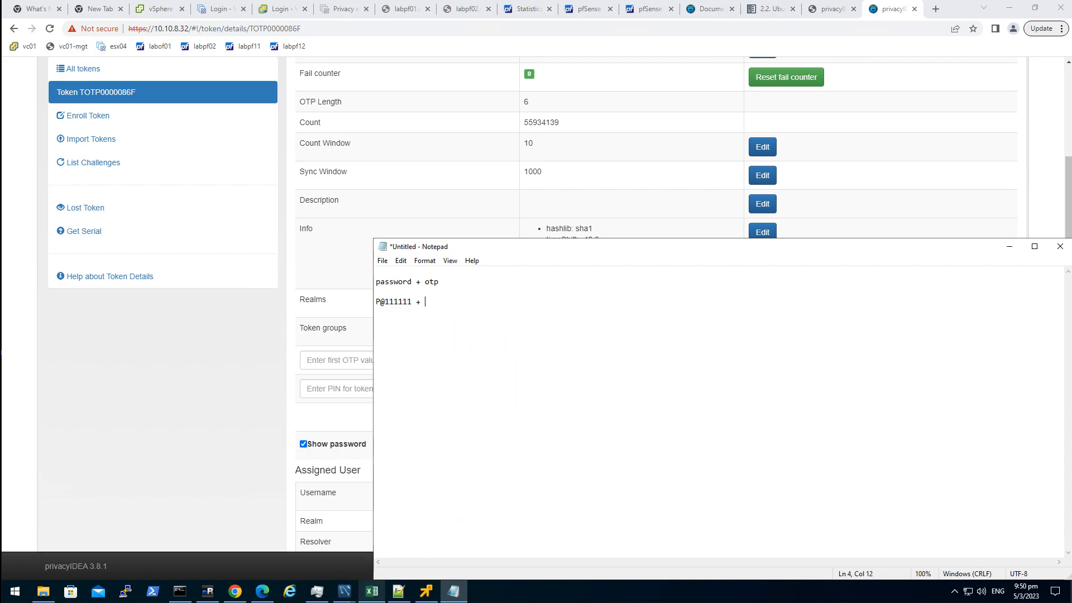
- Paste a fresh one-time code from the authenticator after the password
mouse_move(372, 591)
key("alt+Tab")
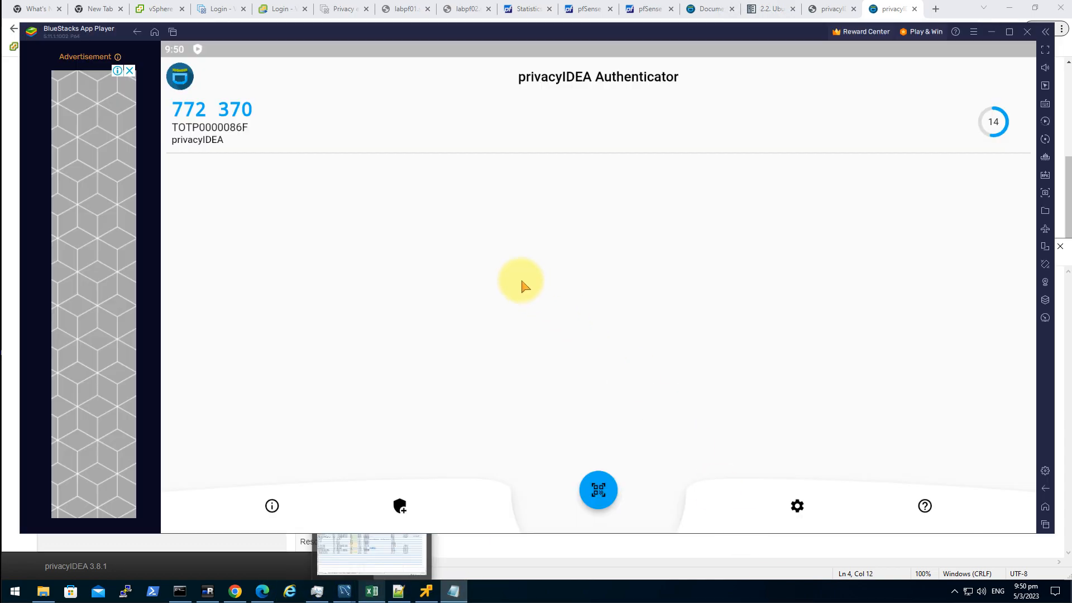
left_click(238, 117)
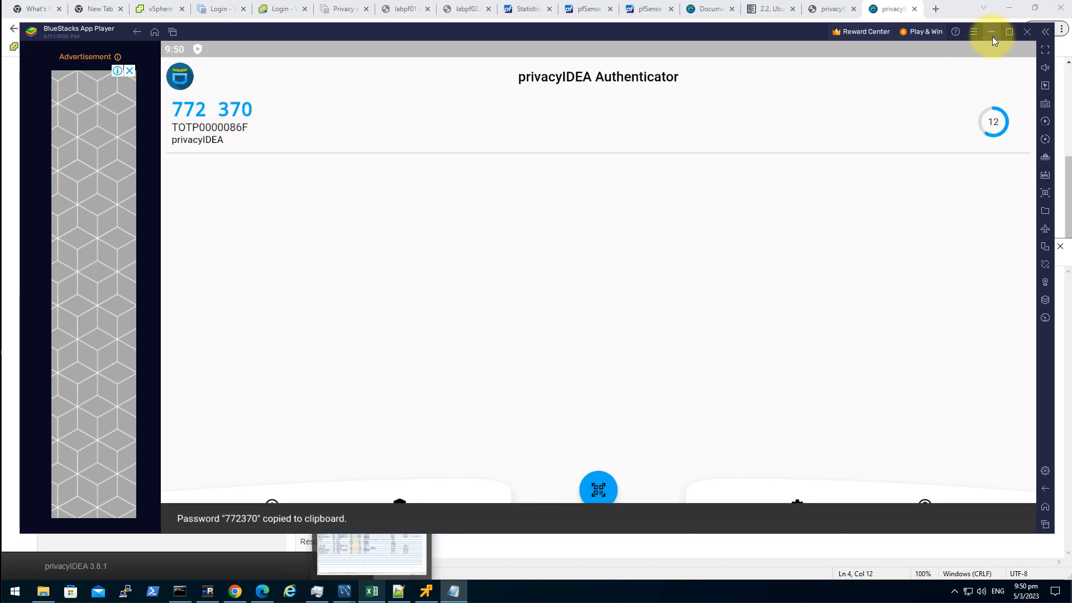
left_click(992, 31)
left_click(526, 332)
key("ctrl+v")
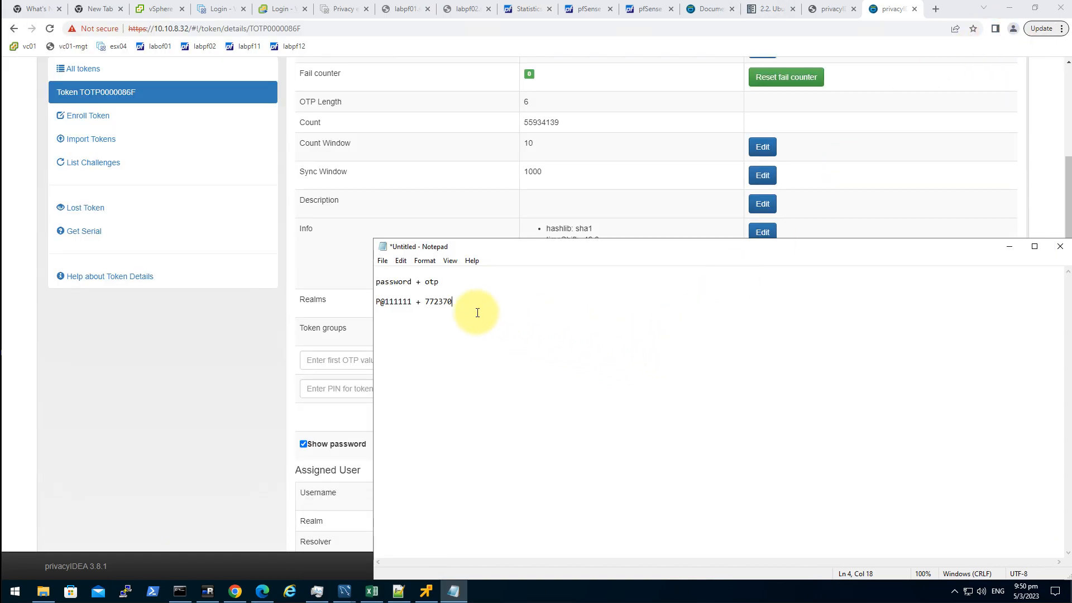
- Duplicate the password-plus-code line and delete ' + ' so they form one string
left_click_drag(471, 307, 354, 306)
key("ctrl+c")
left_click(582, 346)
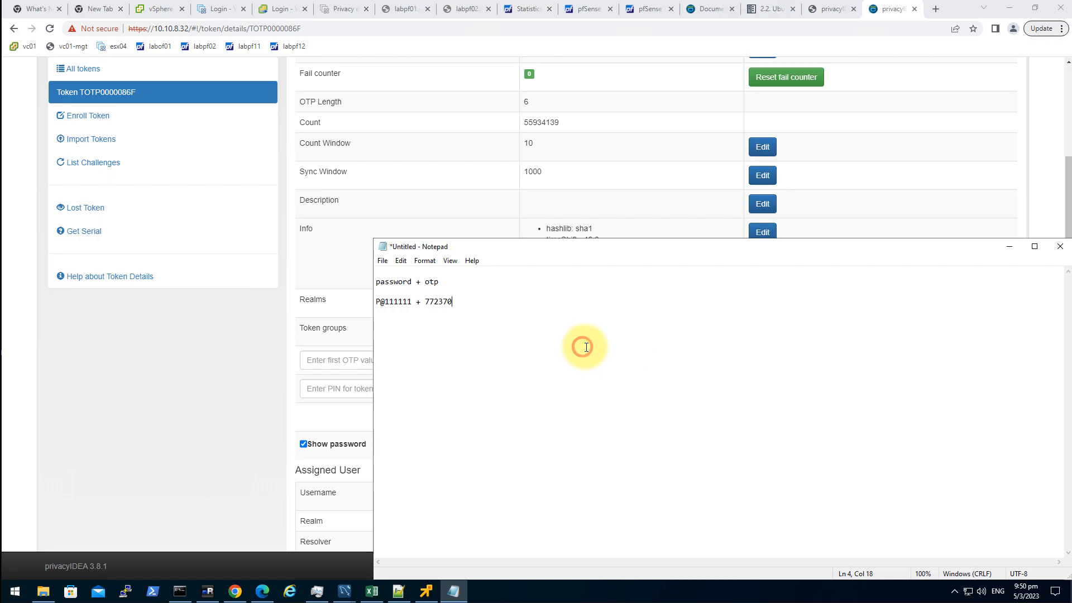
key("Return")
key("Return")
key("ctrl+v")
left_click_drag(425, 323, 414, 325)
key("BackSpace")
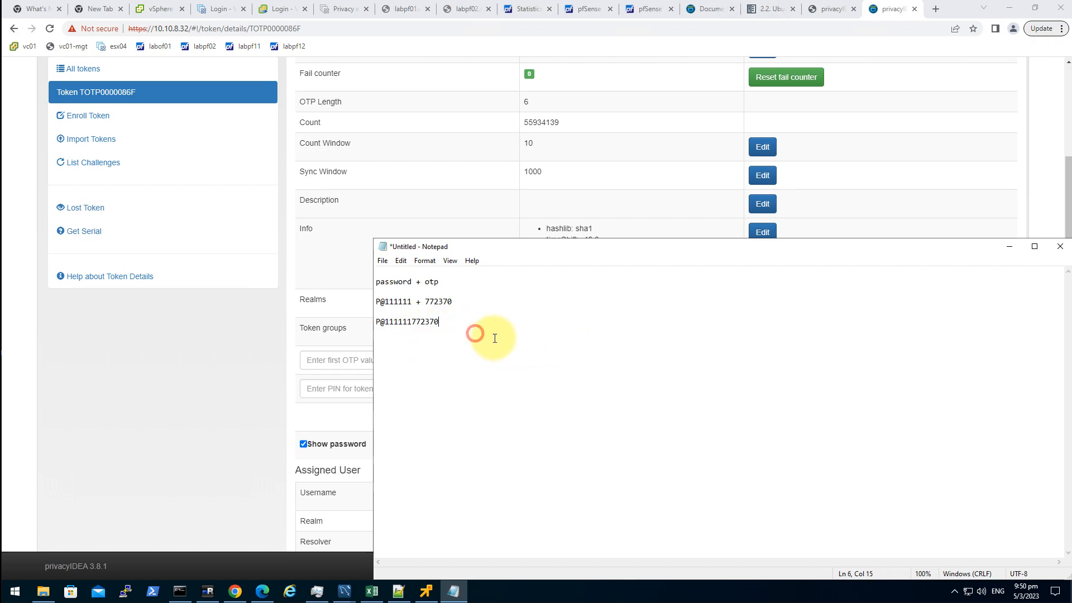
left_click_drag(531, 345, 336, 336)
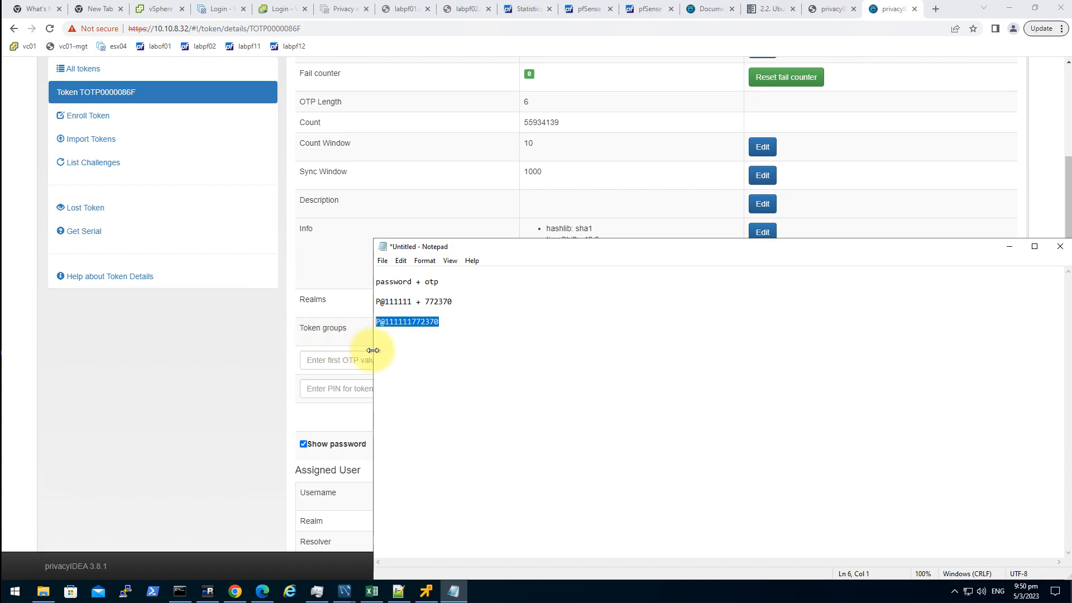
left_click(256, 326)
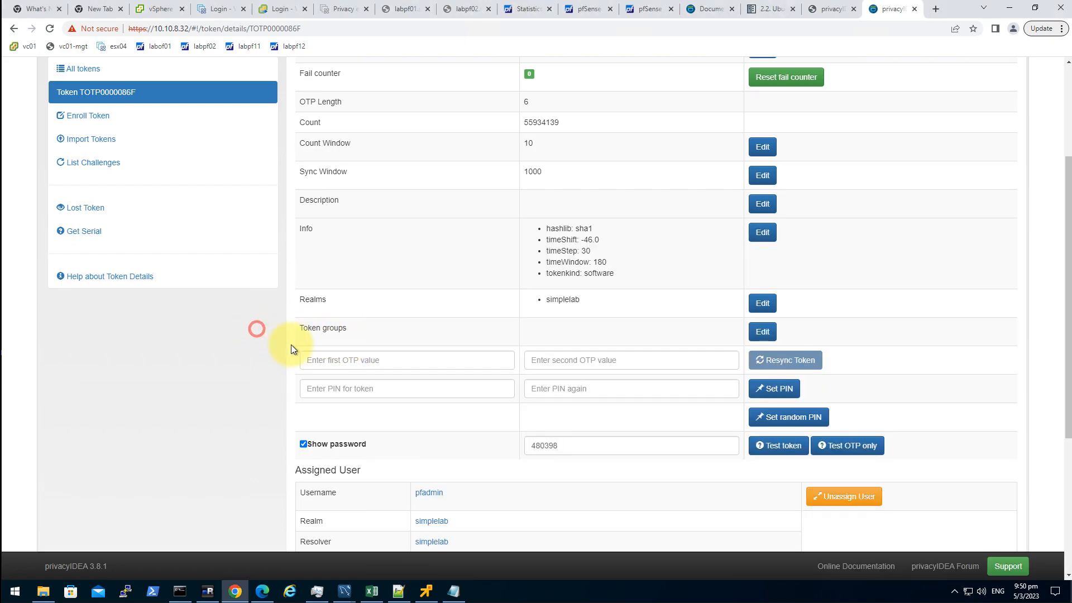
- Test token TOTP0000086F with the combined password-and-code string from Notepad
double_click(551, 444)
key("ctrl+v")
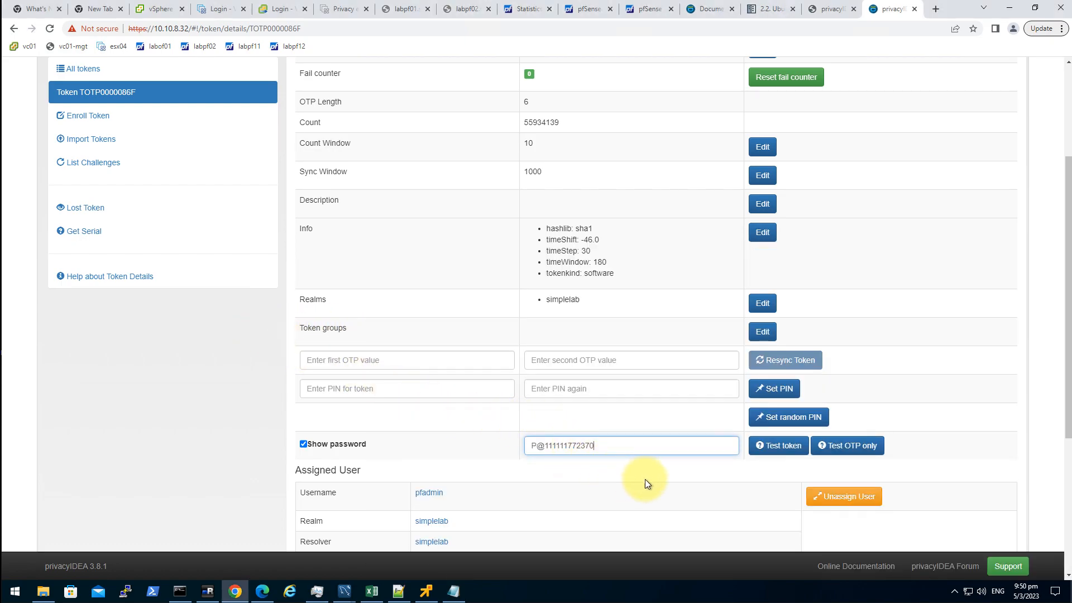
left_click(776, 454)
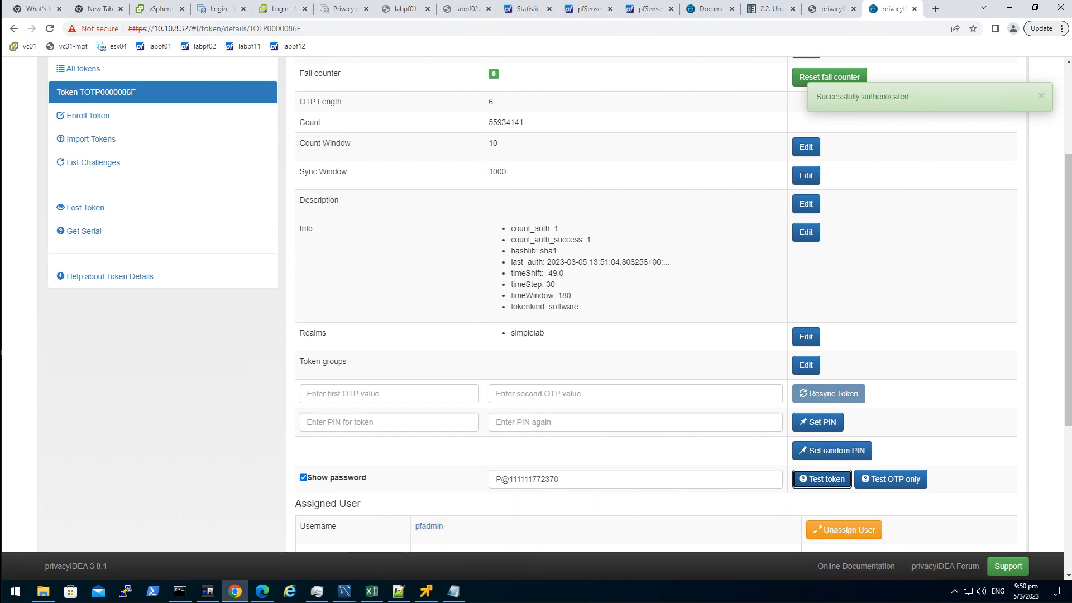
key("alt+Tab")
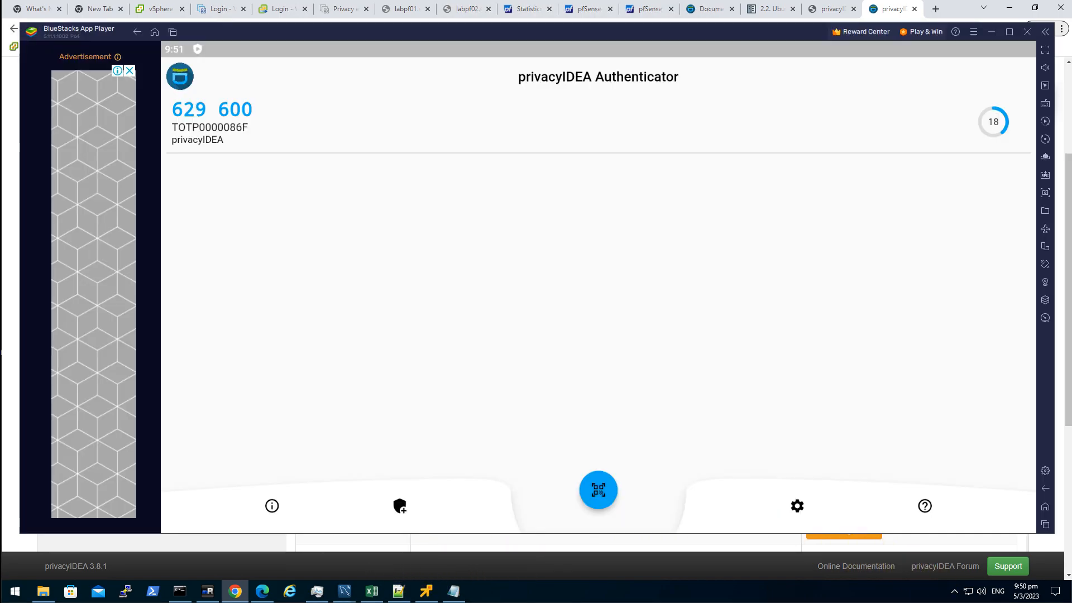
left_click(741, 115)
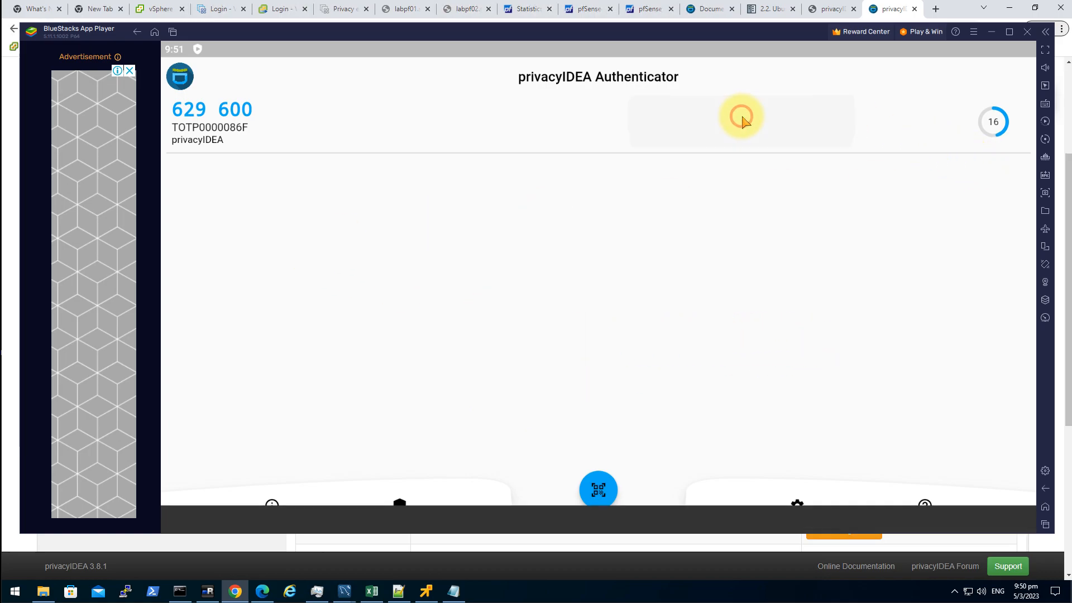
left_click(988, 32)
left_click(570, 483)
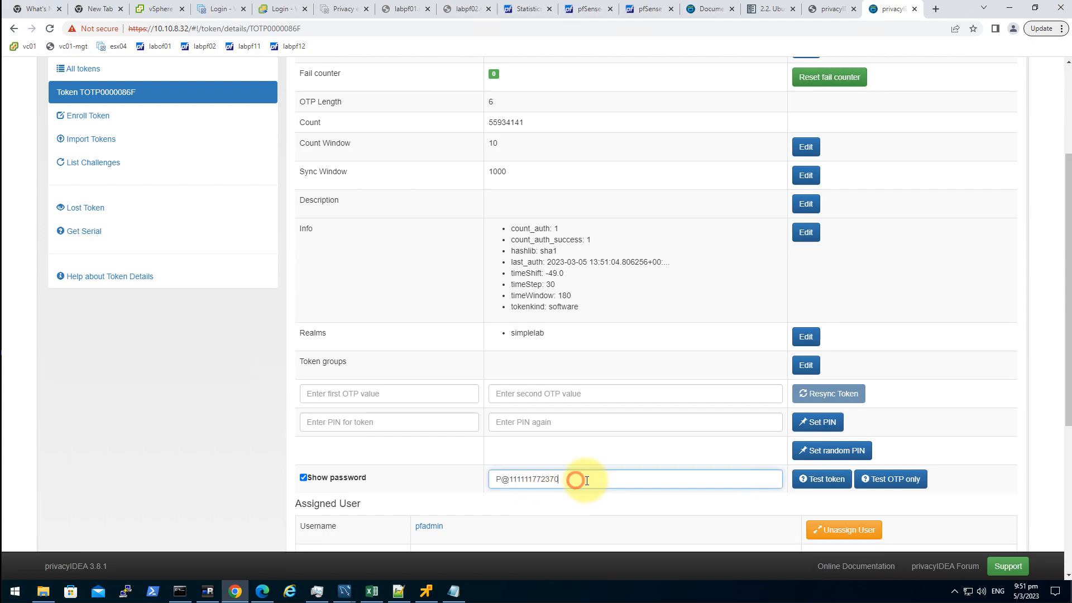
left_click_drag(534, 481, 579, 481)
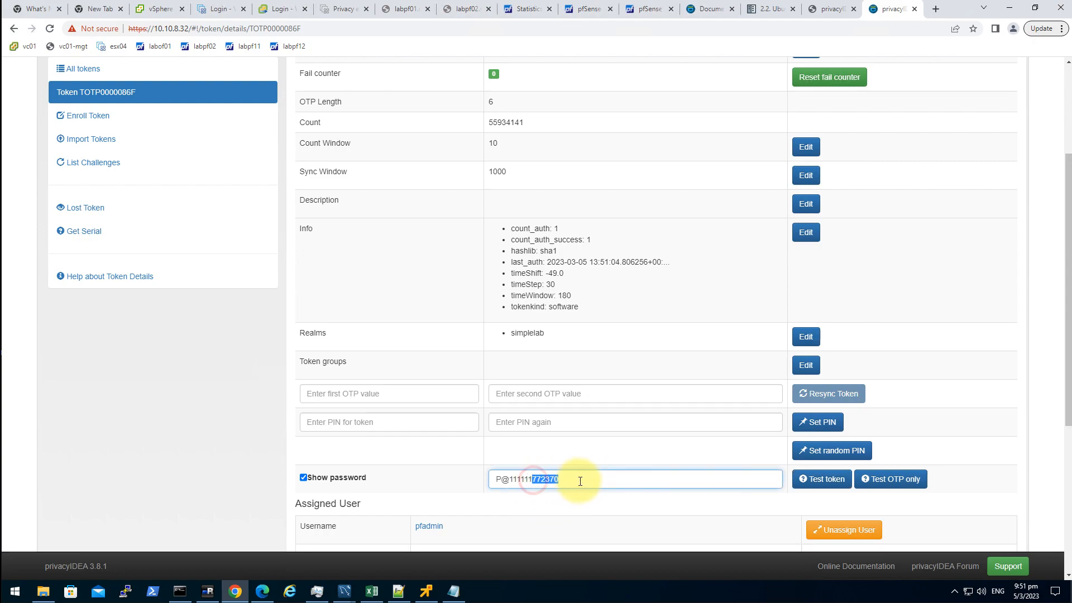
key("BackSpace")
type("333333")
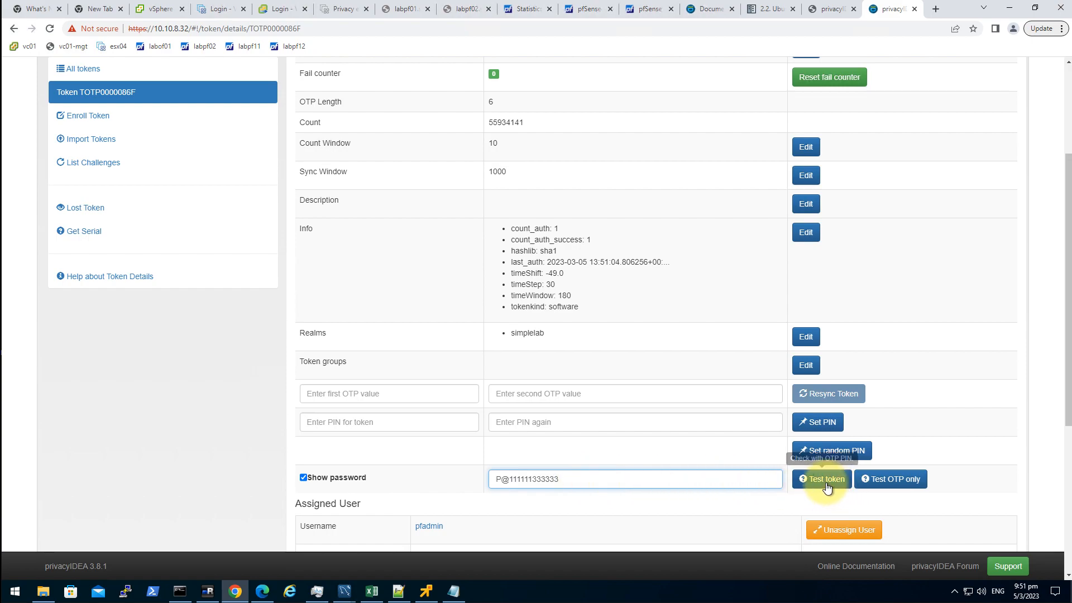
left_click(827, 488)
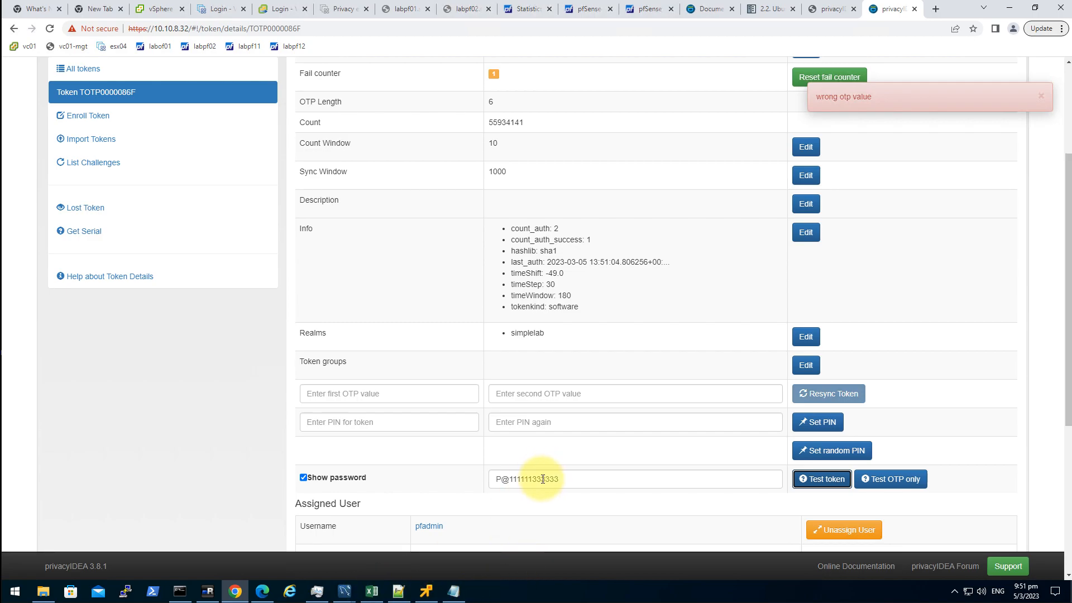
- Retest with the password plus a freshly copied authenticator code, then reload the page
left_click_drag(534, 478, 641, 480)
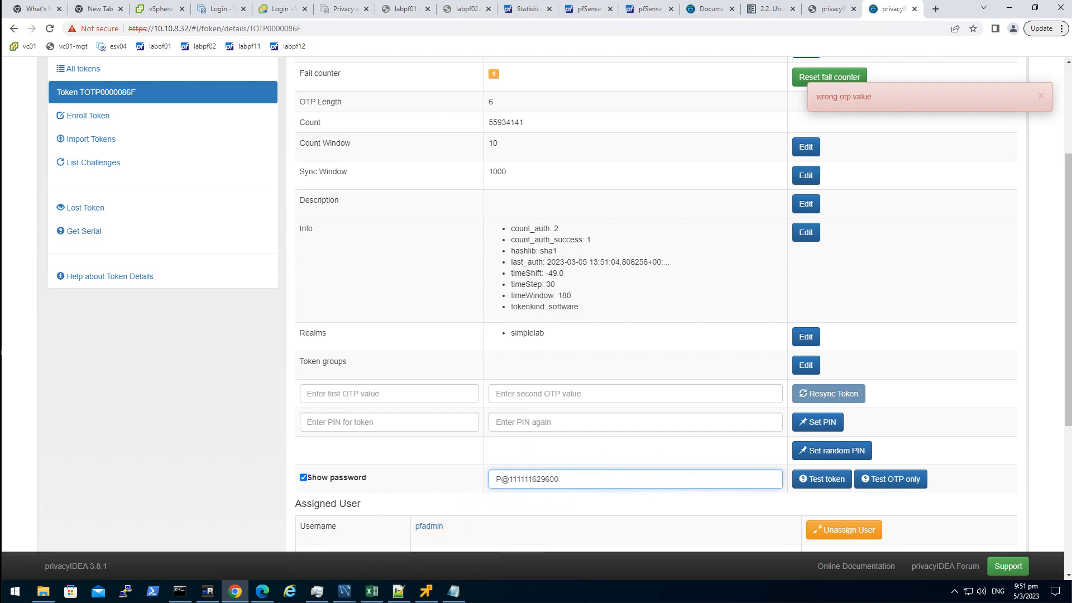
key("alt+Tab")
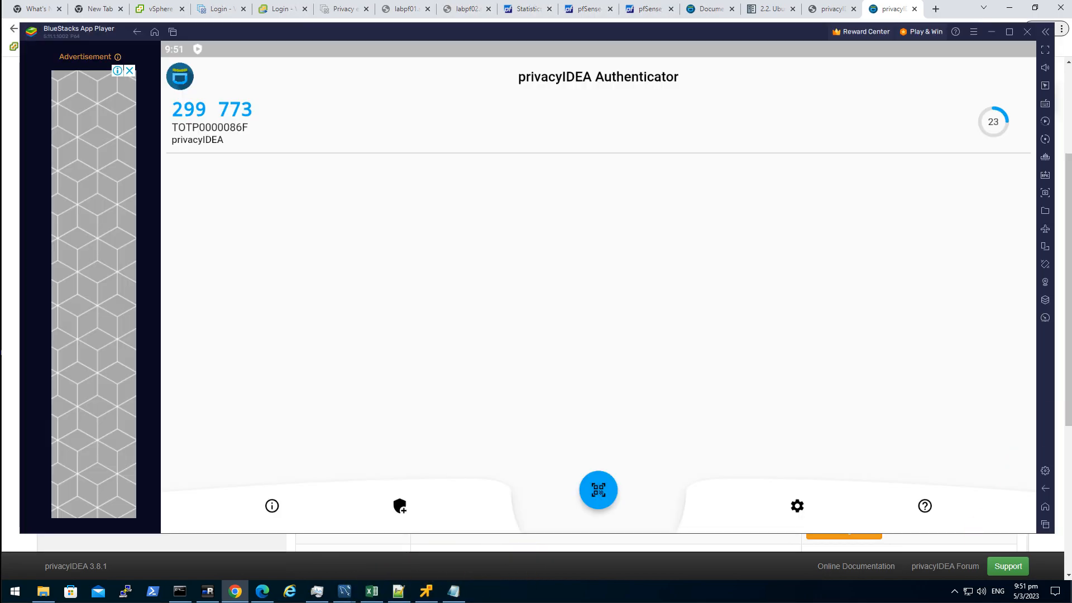
left_click(601, 112)
left_click(991, 32)
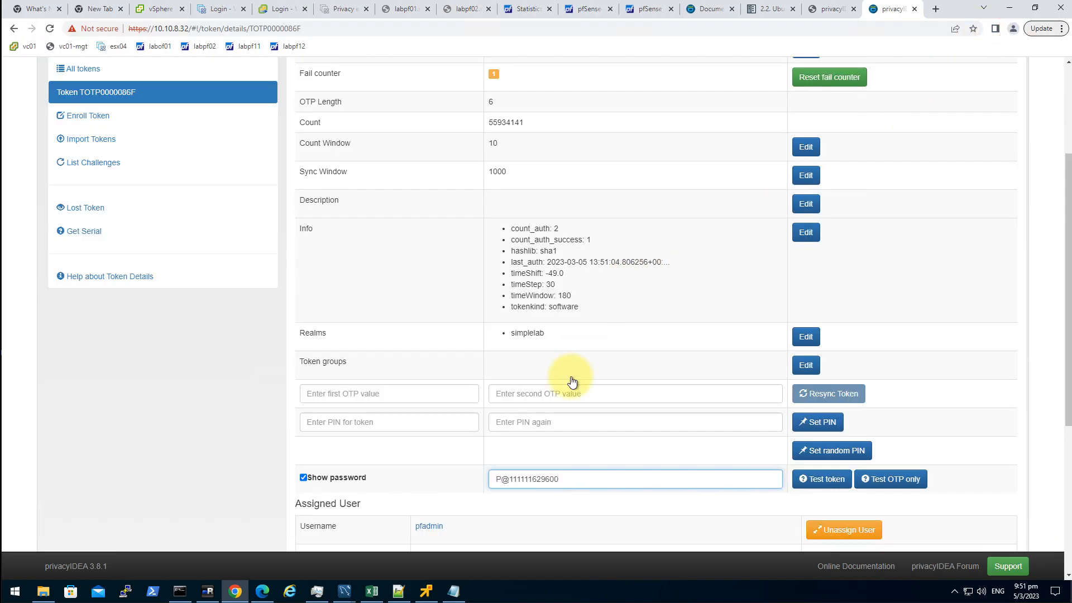
left_click_drag(530, 484, 606, 479)
key("ctrl+v")
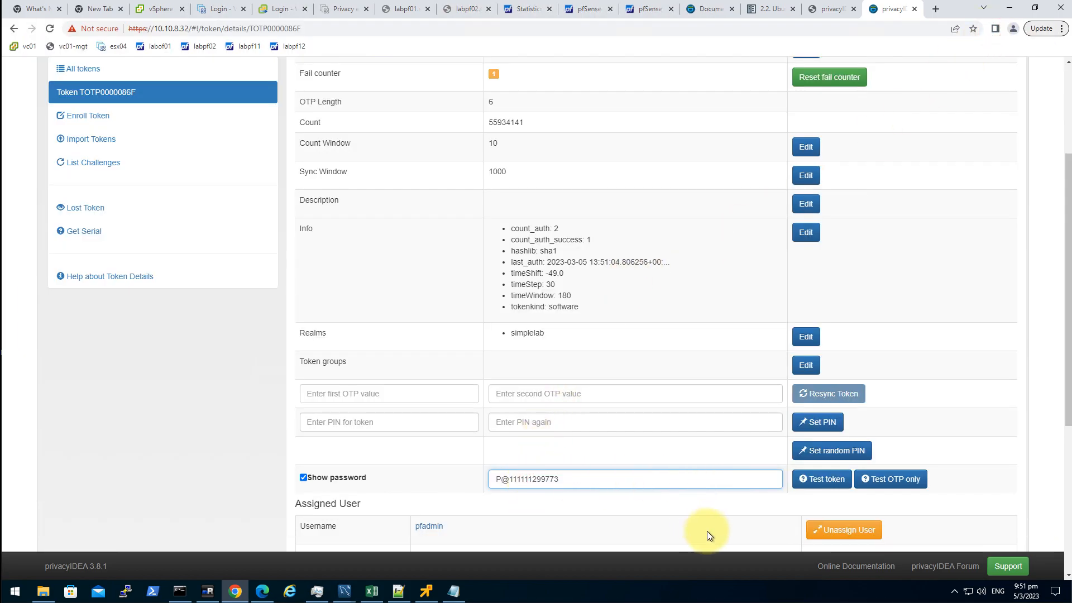
left_click(817, 486)
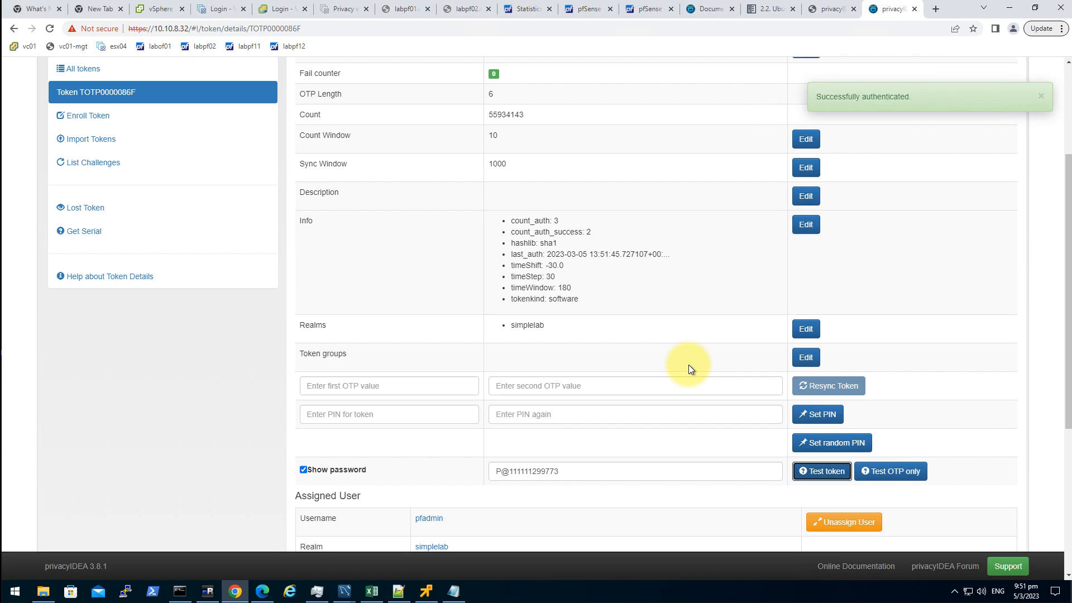
key("F5")
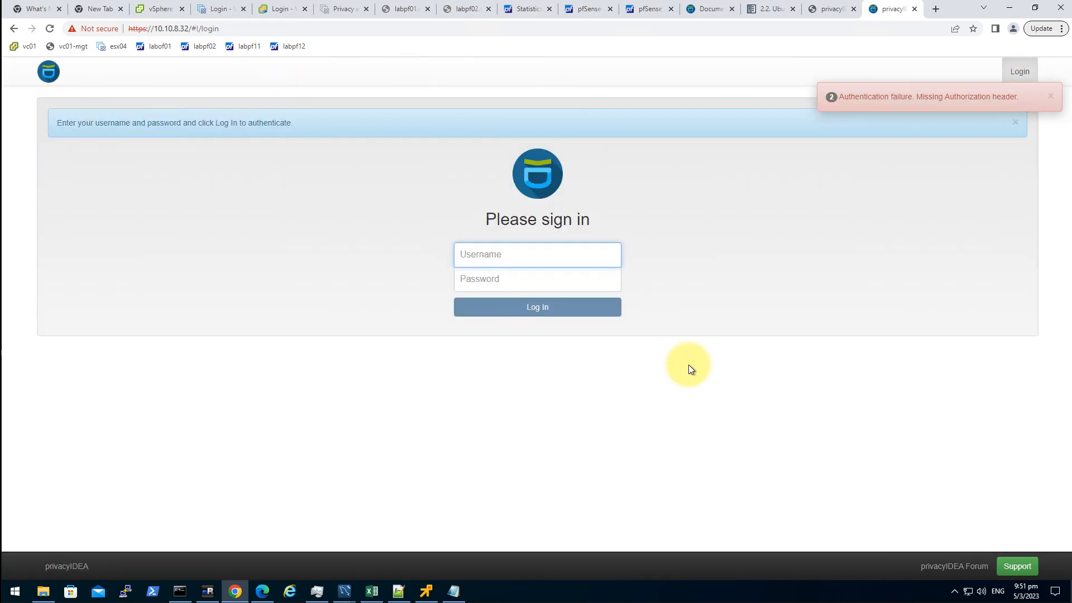
- Log back in to privacyIDEA with the autofilled administrator username and its password
left_click(531, 255)
left_click(819, 257)
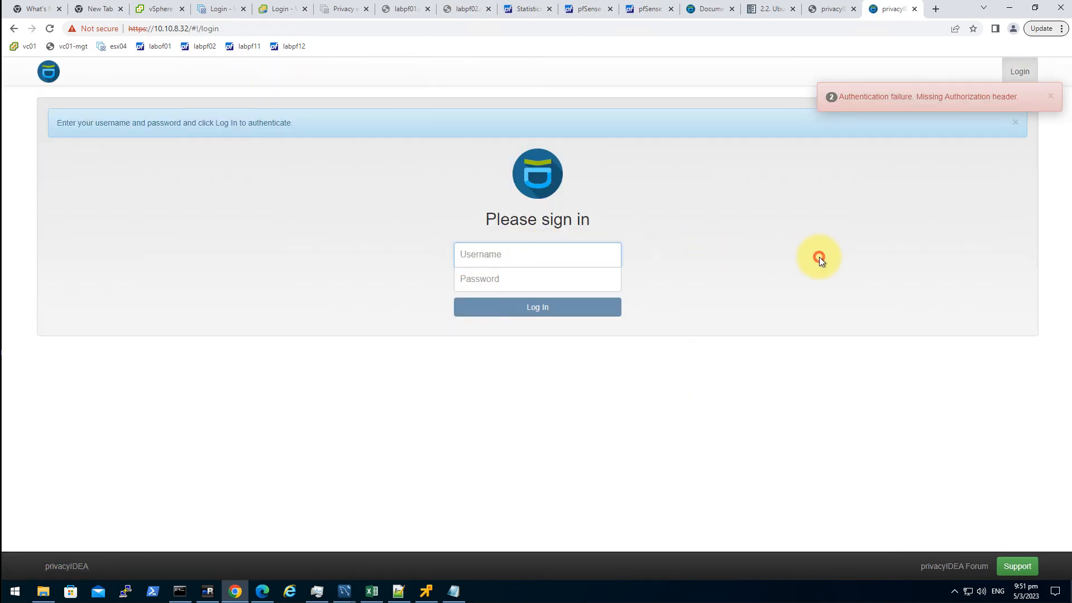
left_click(511, 257)
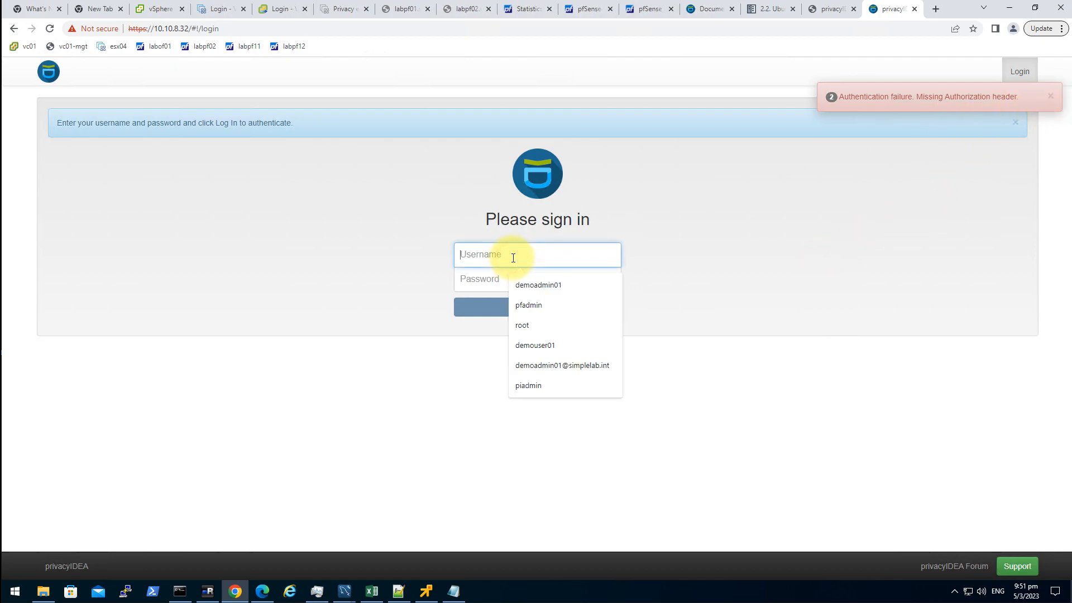
key("Down")
key("Down")
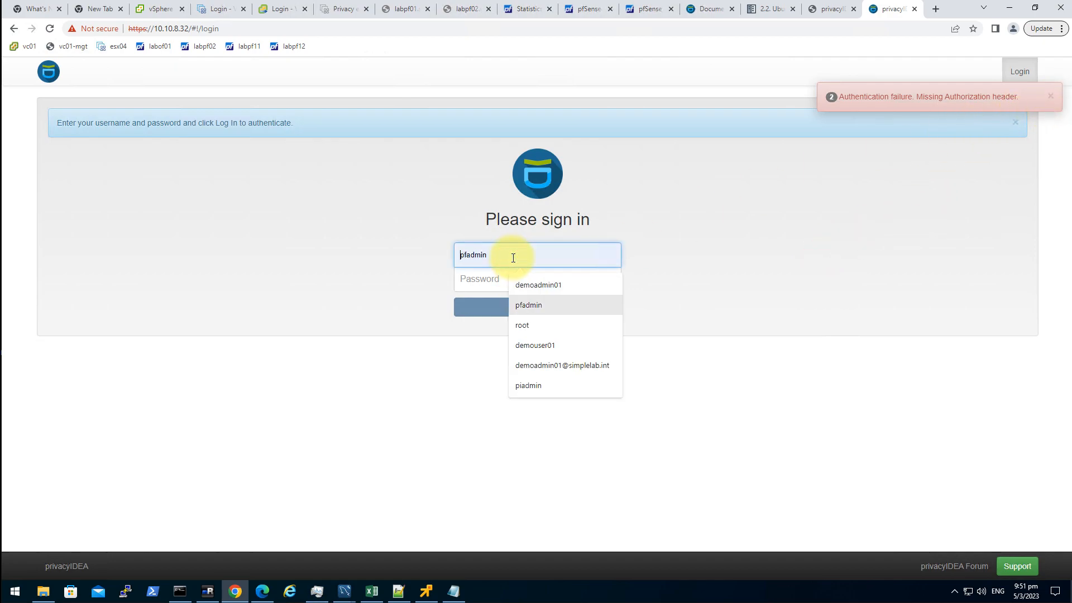
key("Down")
key("Down")
key("Down")
key("Down")
key("Return")
key("Tab")
type("••")
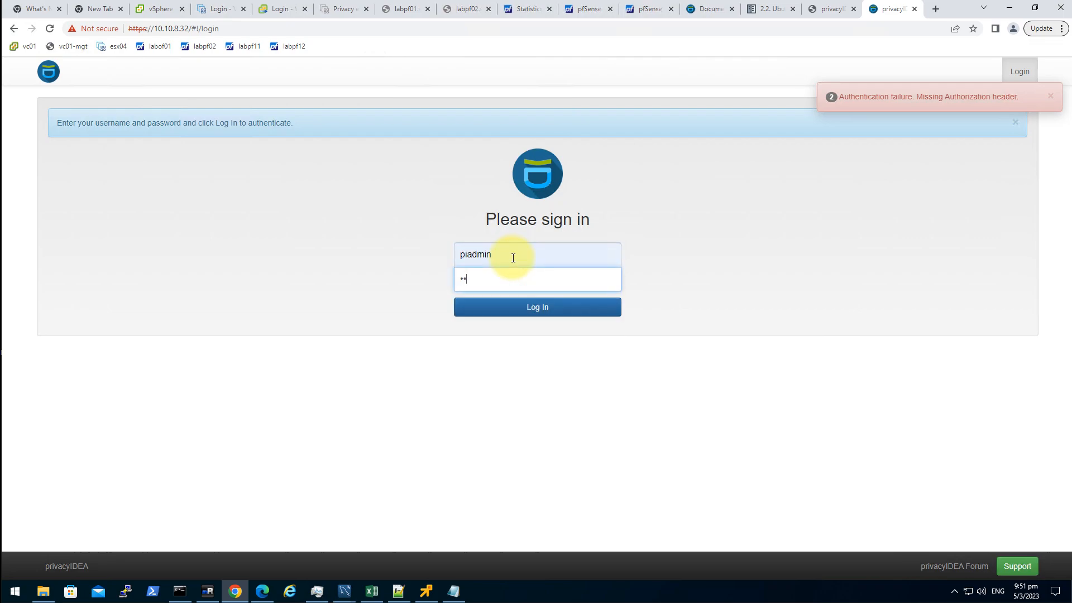
type("•••••")
key("Return")
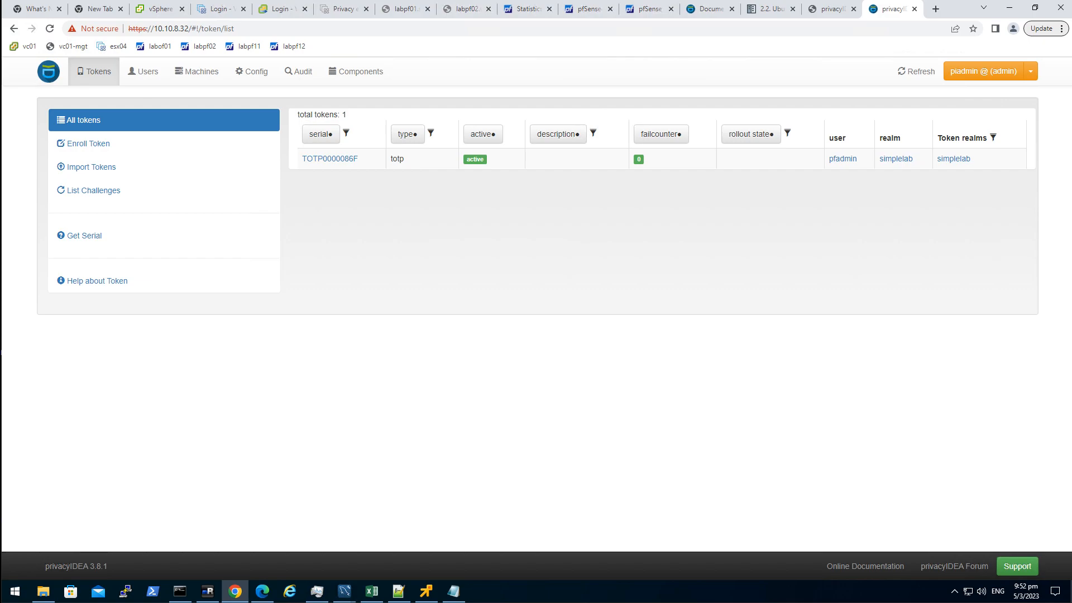
- Paste the validate/check URL and set host 10.10.8.32, user pfadmin and the user's password
left_click(453, 590)
left_click(535, 441)
key("Return")
key("Return")
key("ctrl+v")
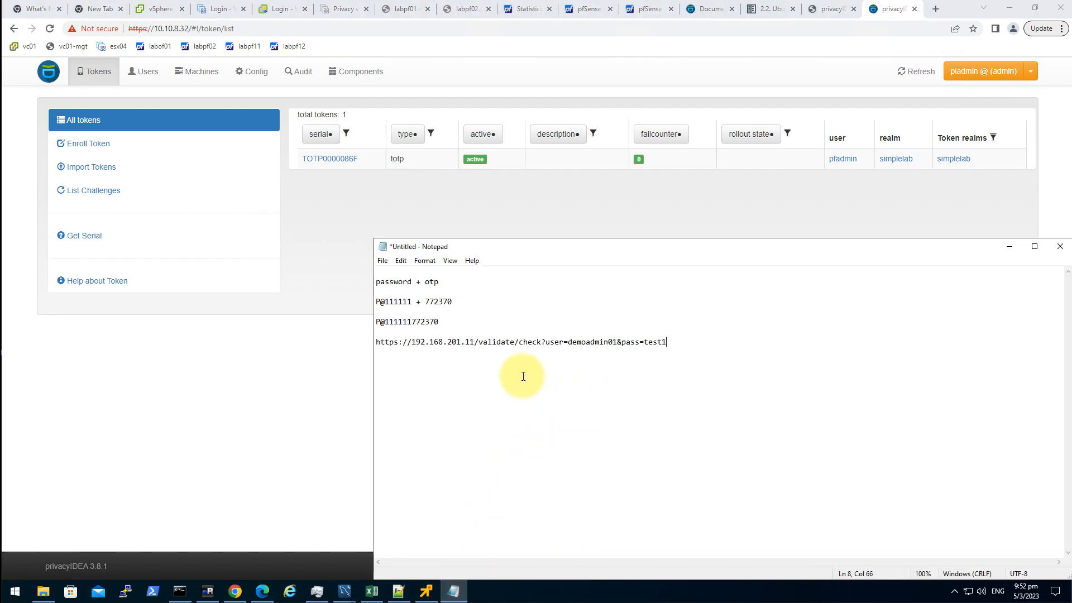
left_click_drag(474, 341, 412, 341)
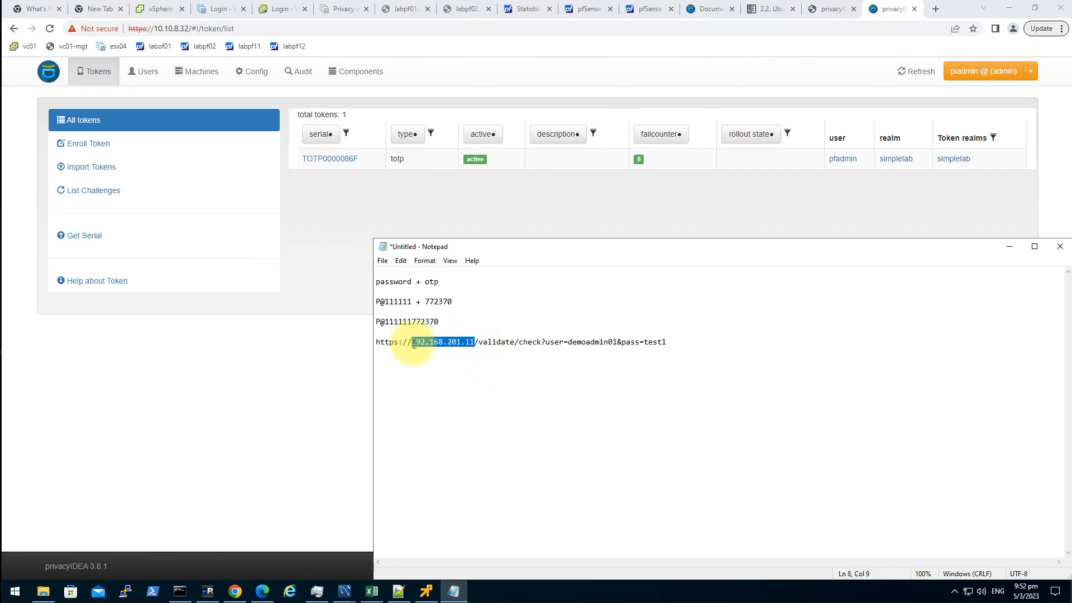
type("10.10.")
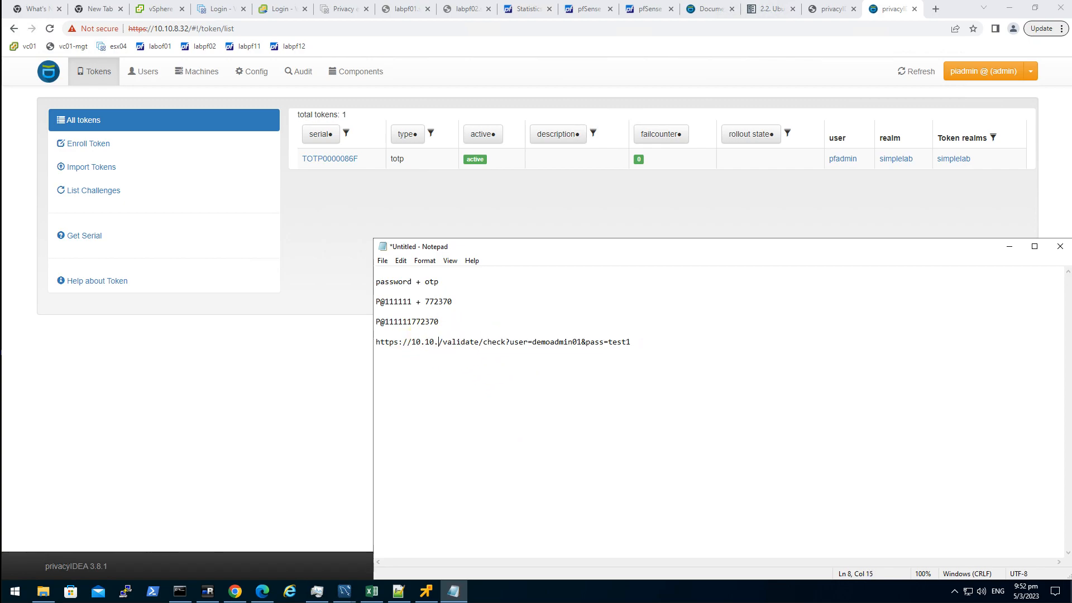
type("8.")
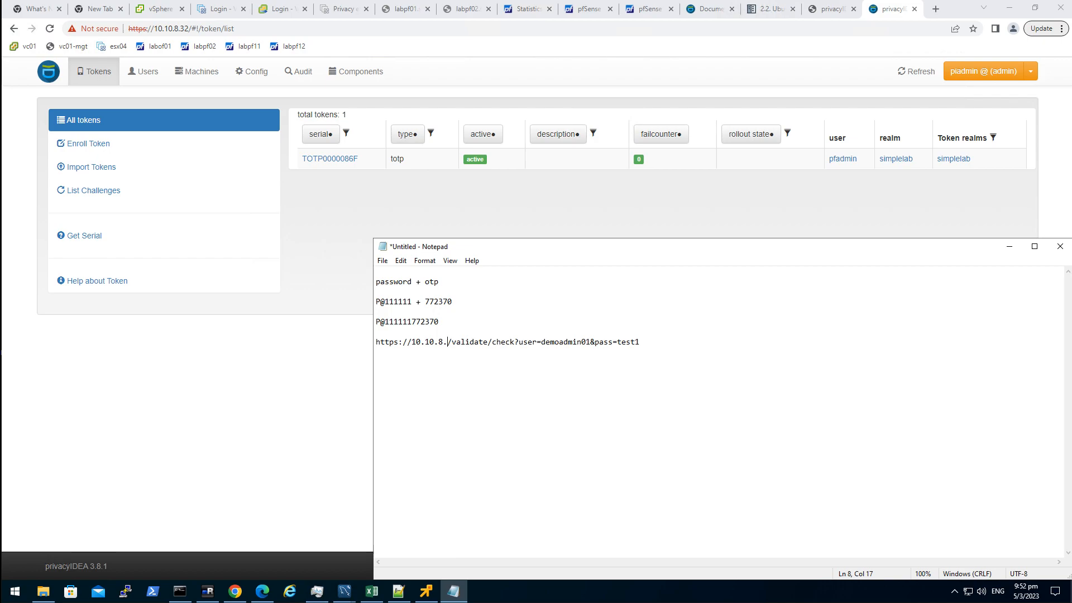
type("32")
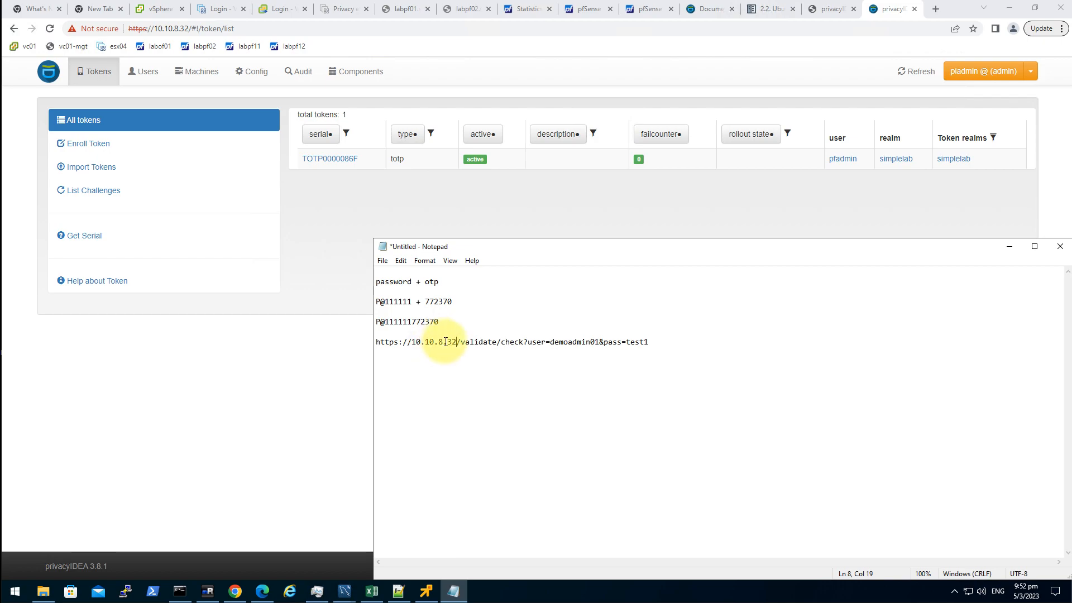
left_click_drag(549, 342, 598, 350)
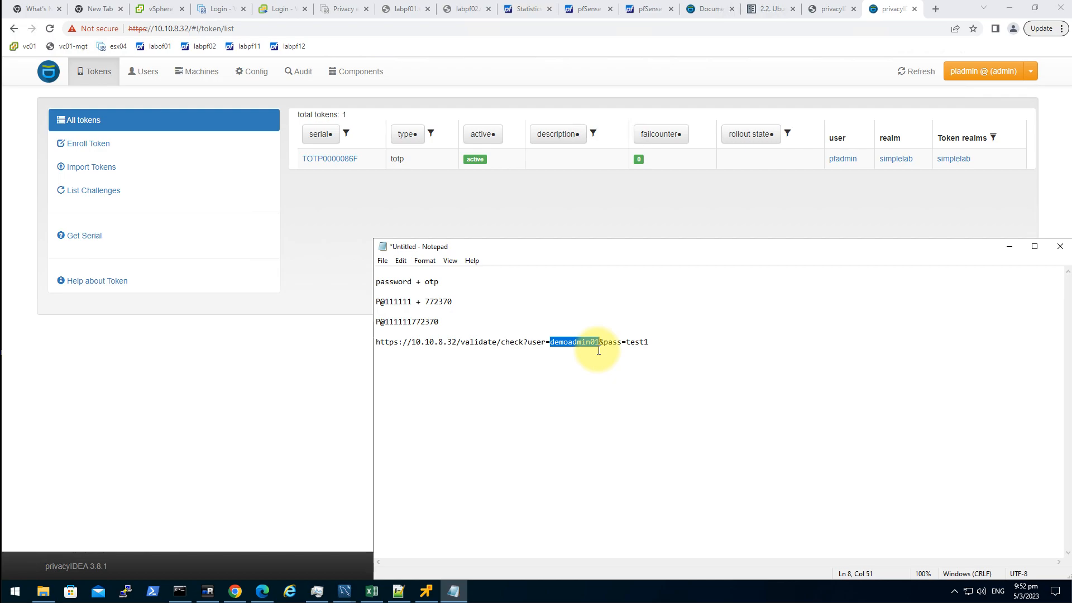
type("pfadmin")
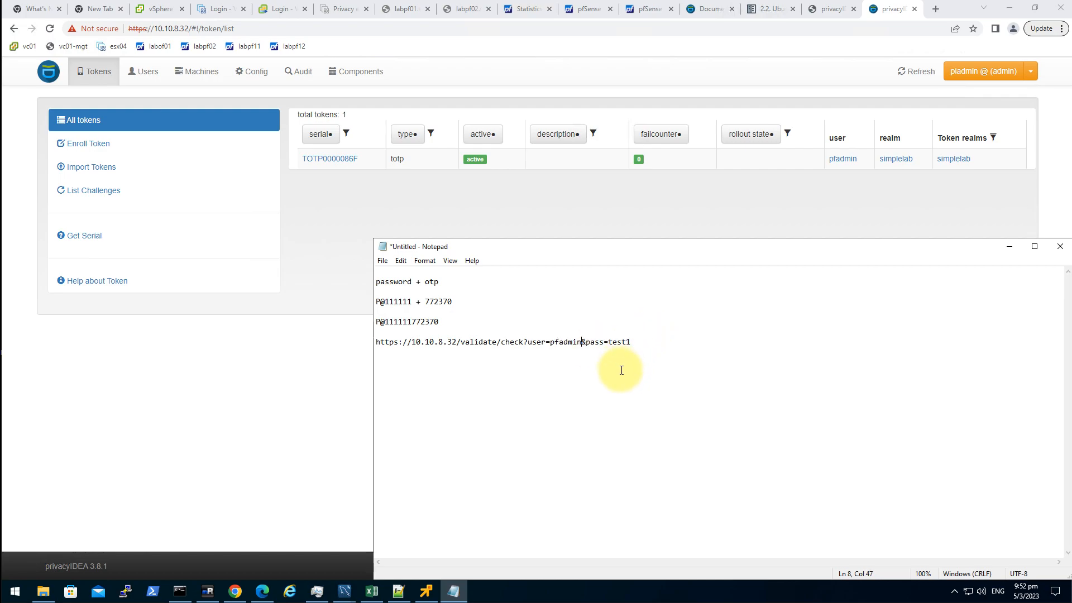
left_click_drag(608, 342, 665, 343)
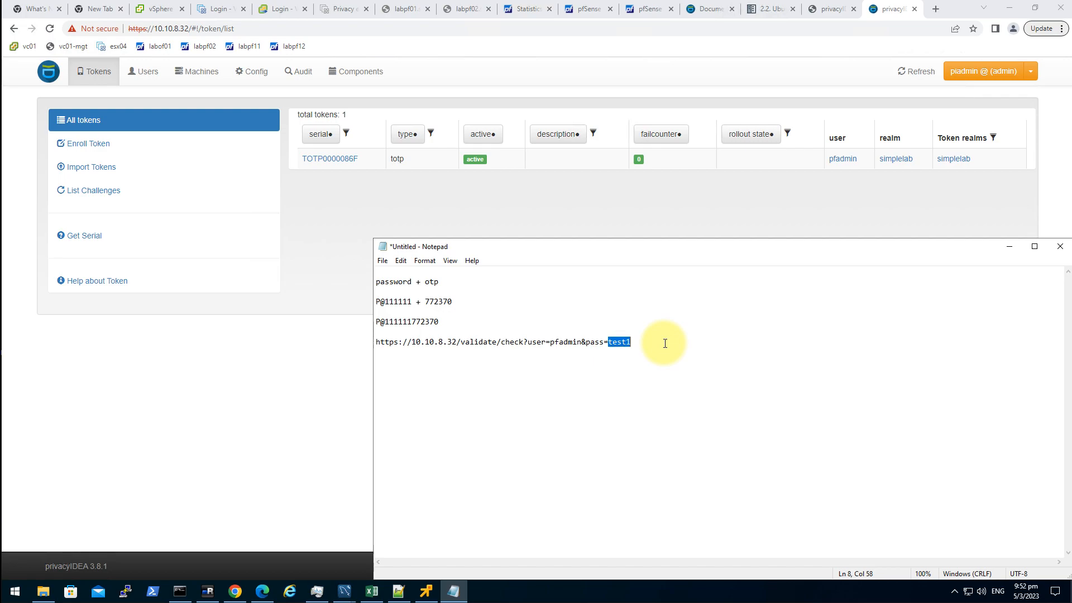
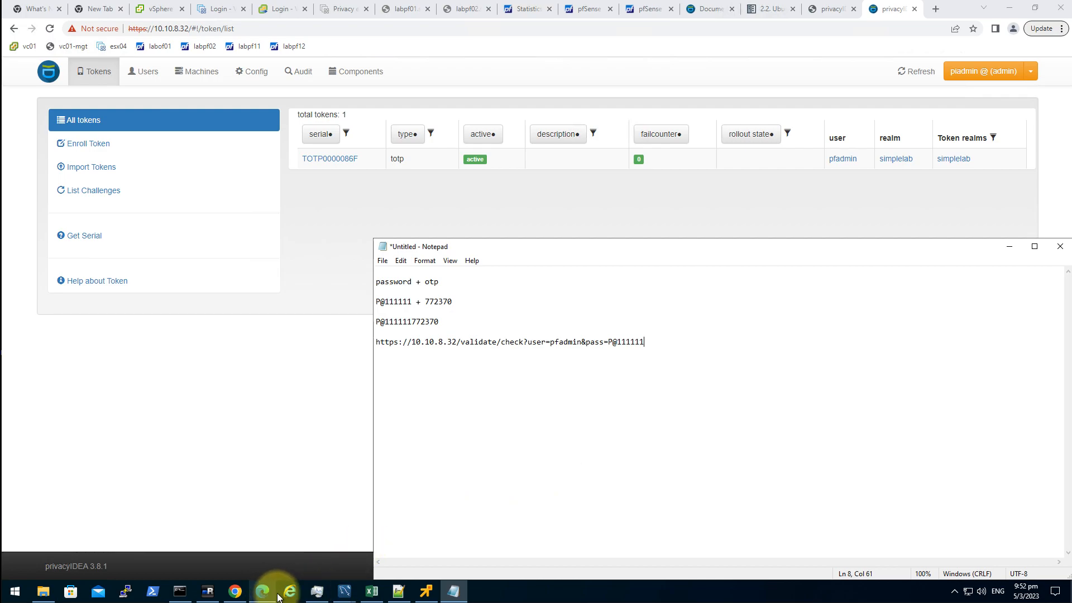
- Append the current authenticator one-time code to the password and select the whole URL
mouse_move(426, 590)
key("alt+Tab")
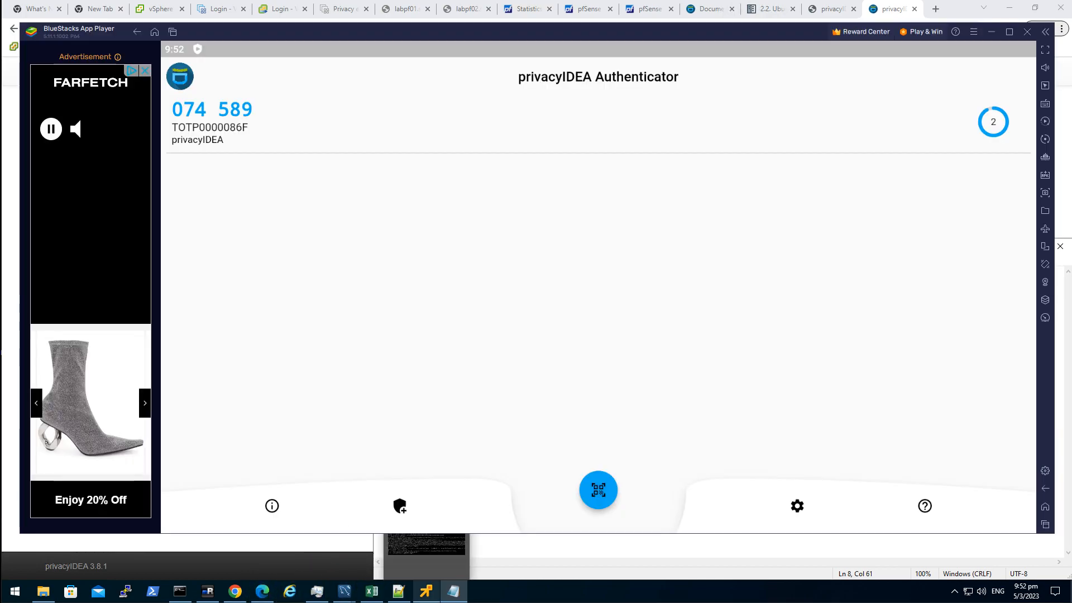
left_click(567, 141)
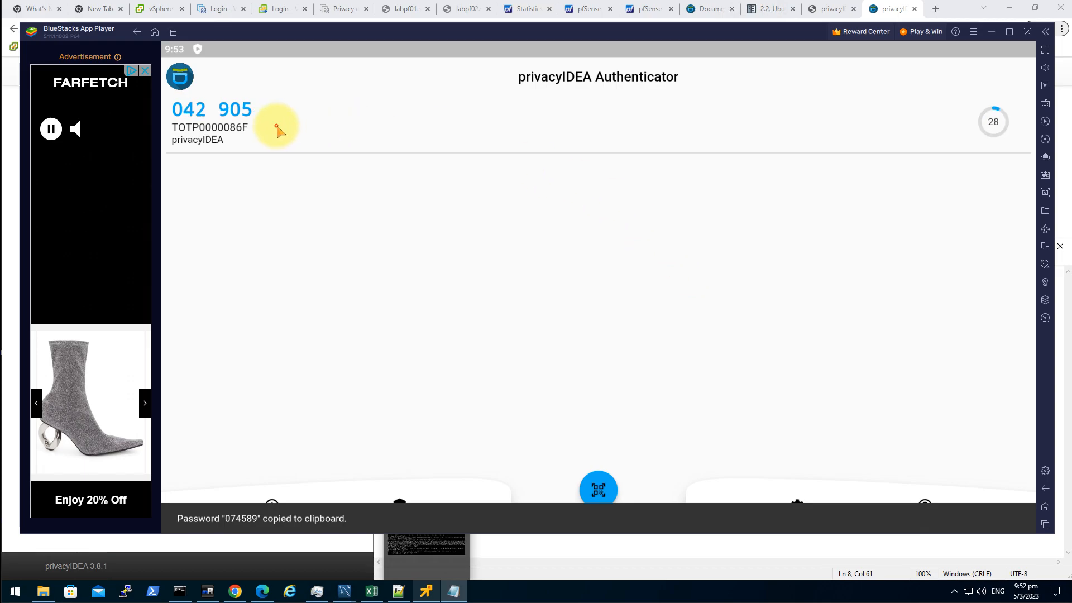
left_click(989, 32)
left_click(731, 345)
key("ctrl+v")
left_click_drag(731, 344, 350, 356)
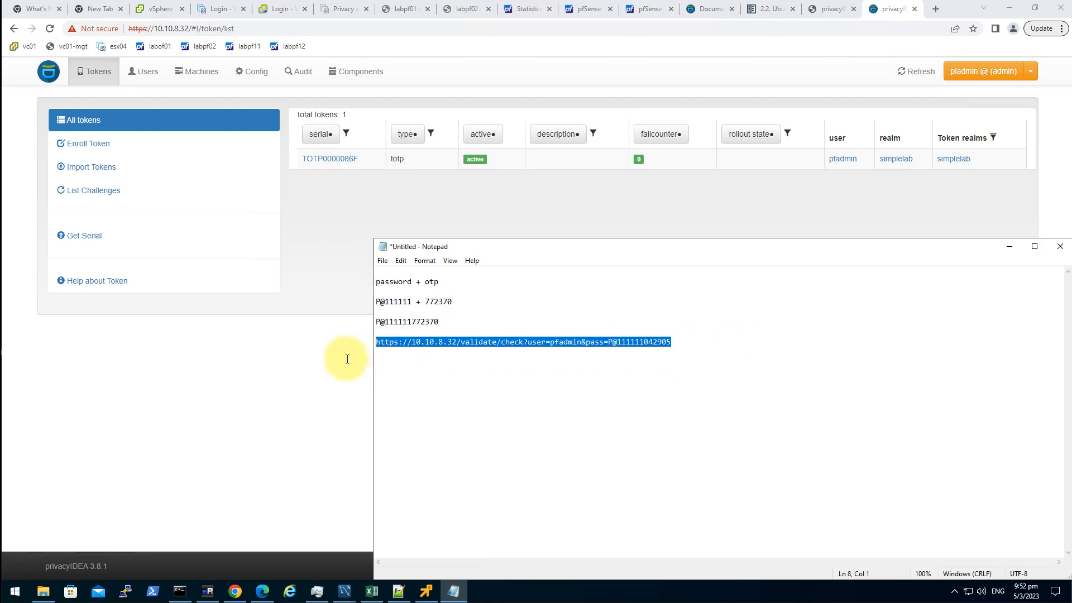
- Load the validate/check URL in a new Chrome tab
left_click(936, 9)
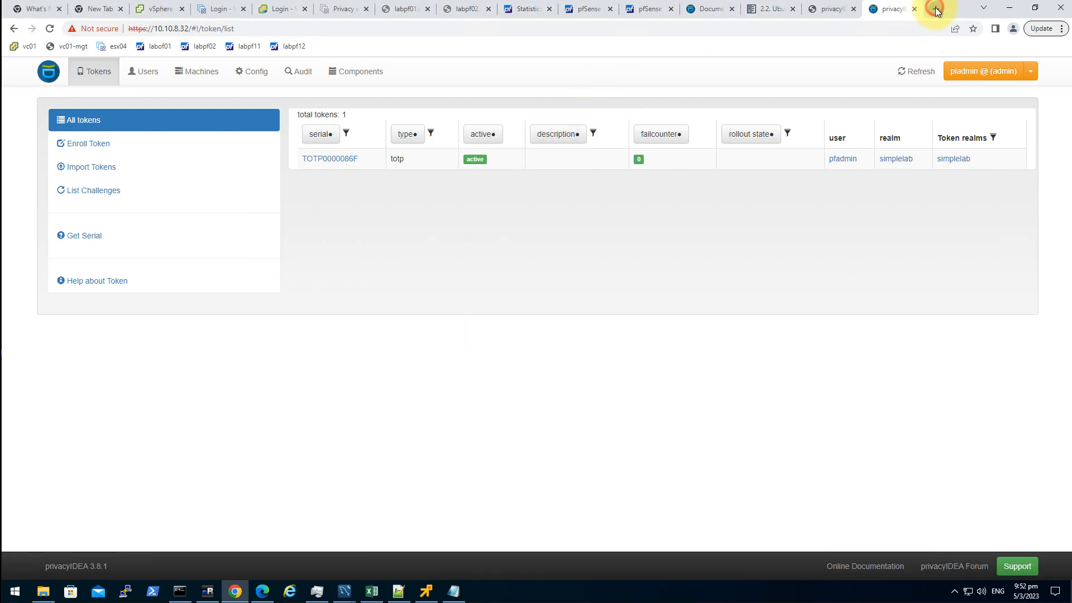
key("ctrl+v")
key("Return")
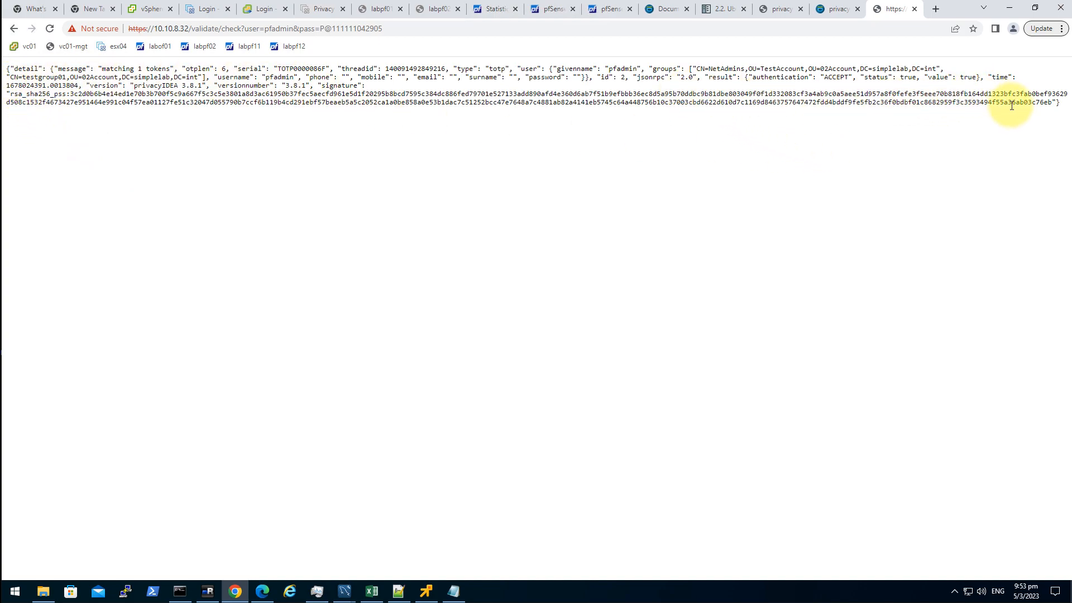
- Inspect the response's groups entries, CN=NetAdmins and CN=testgroup01
mouse_move(1060, 103)
left_mouse_down()
mouse_move(179, 114)
mouse_move(3, 82)
mouse_move(5, 66)
left_mouse_up()
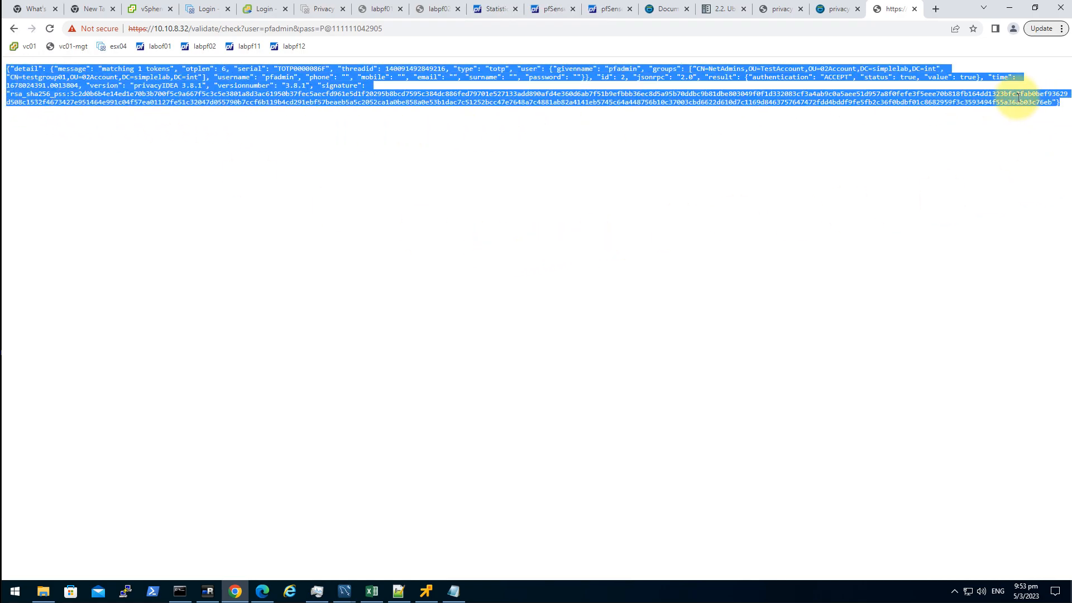
left_click_drag(1062, 106, 813, 119)
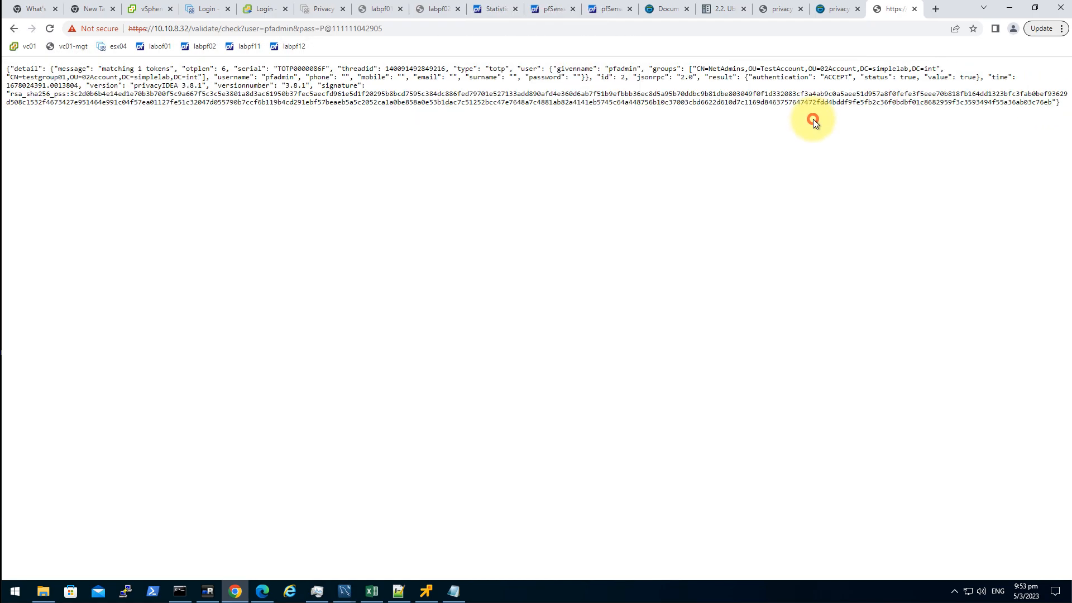
left_click_drag(654, 70, 429, 79)
left_click(704, 77)
left_click_drag(132, 65, 202, 78)
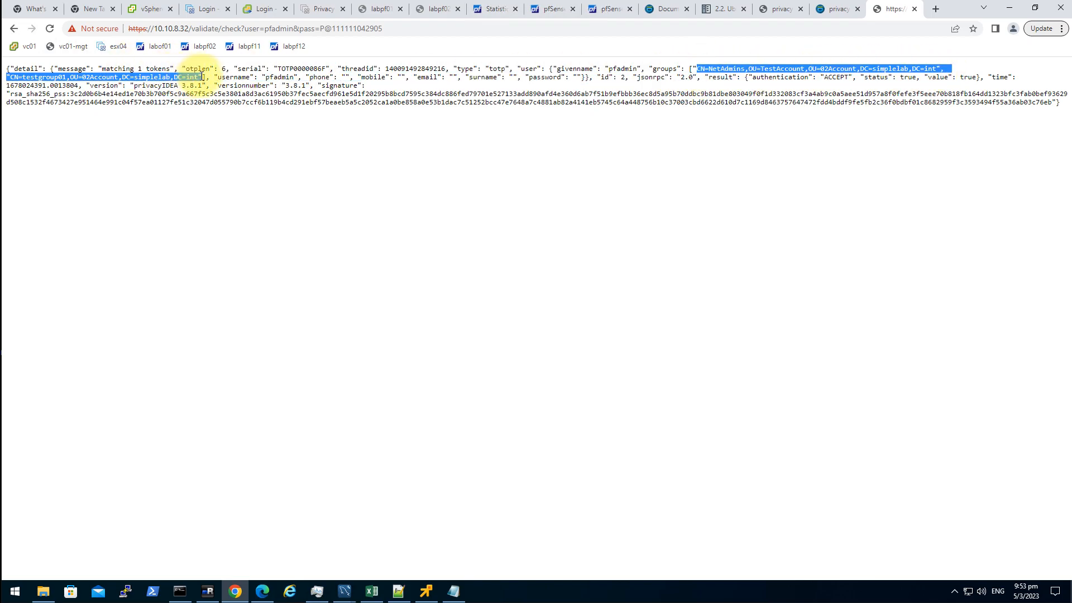
left_click(701, 155)
left_click_drag(708, 68, 742, 68)
left_click(739, 90)
left_click(708, 68)
left_click(746, 130)
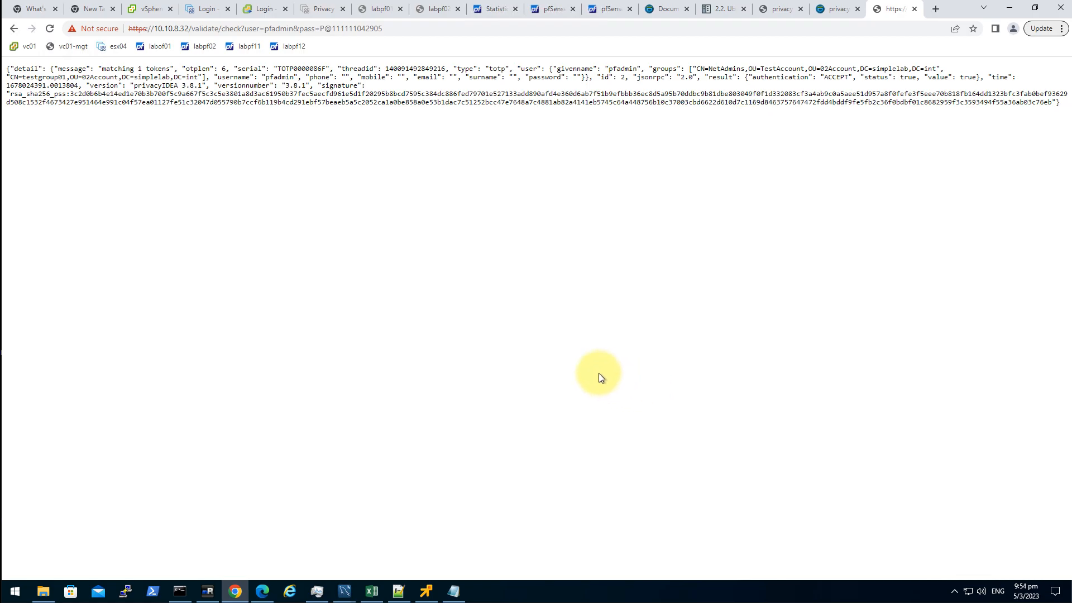
left_click(207, 590)
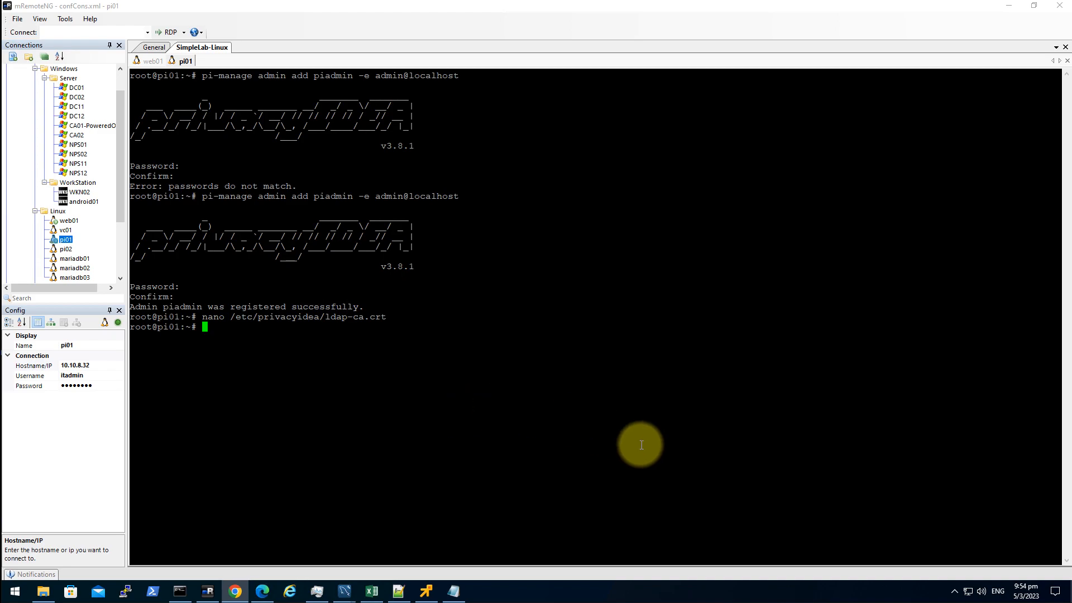
- Open /etc/privacyidea/rlm_perl.ini in nano on pi01
type("nano ")
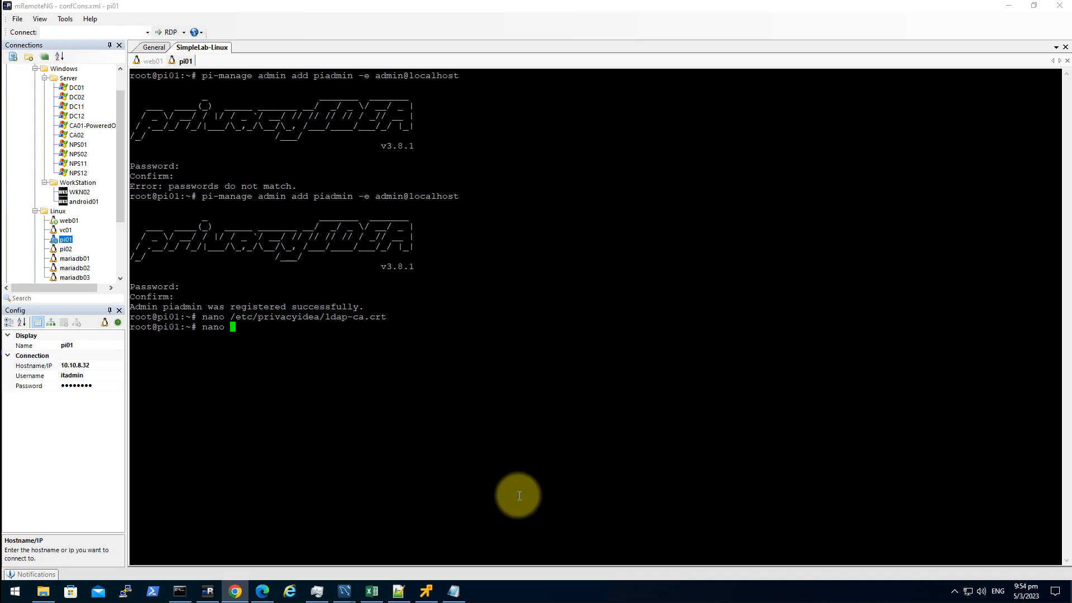
type("/etc/priva")
key("Tab")
type("rl")
key("Tab")
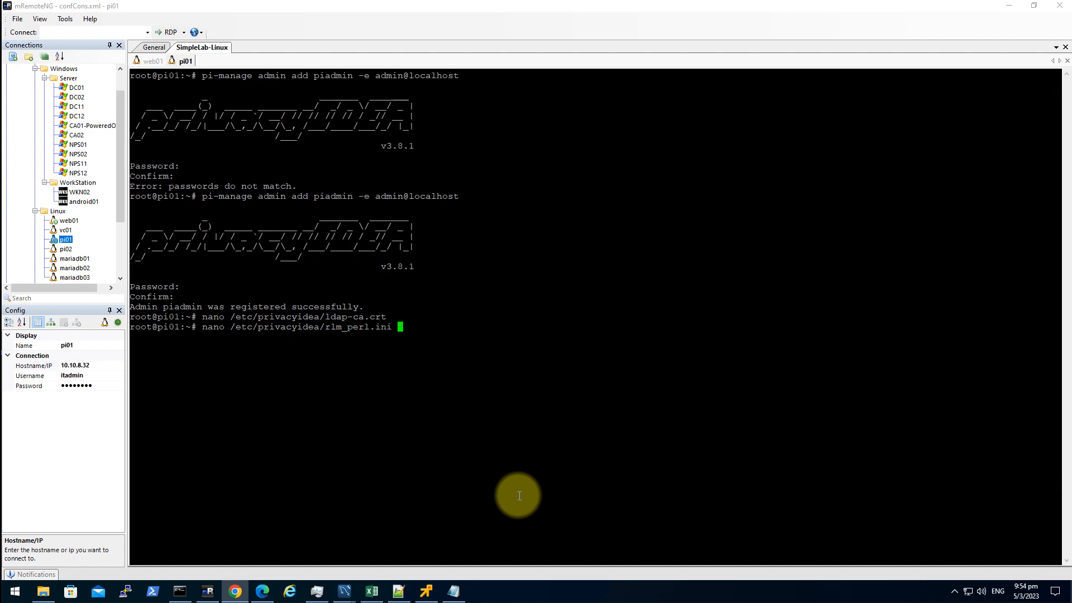
key("Return")
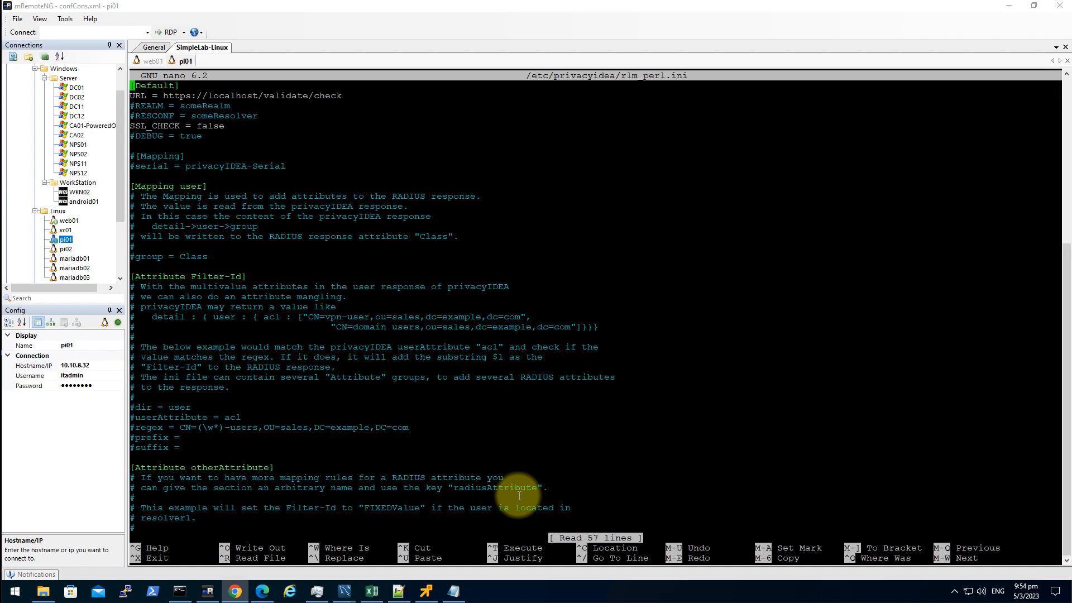
- Add 'dir = user' and 'userAttribute = groups' at the end of the file
key("Down")
key("Down")
key("Down")
key("Down")
key("Down")
key("Down")
key("Page_Down")
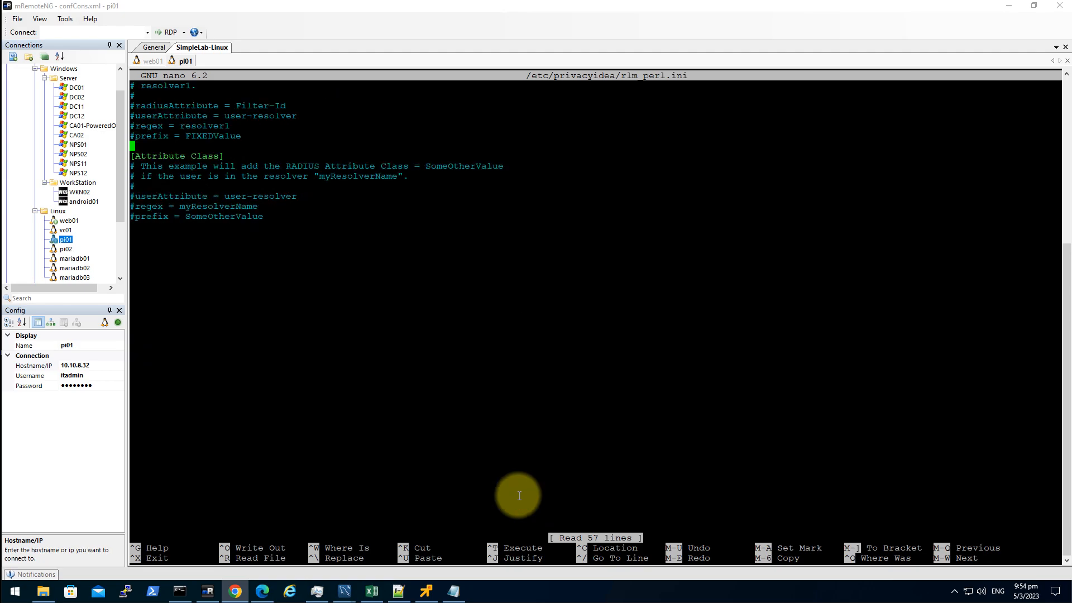
key("Down")
key("Down")
key("Down")
key("Down")
key("Down")
key("Down")
key("Down")
key("Down")
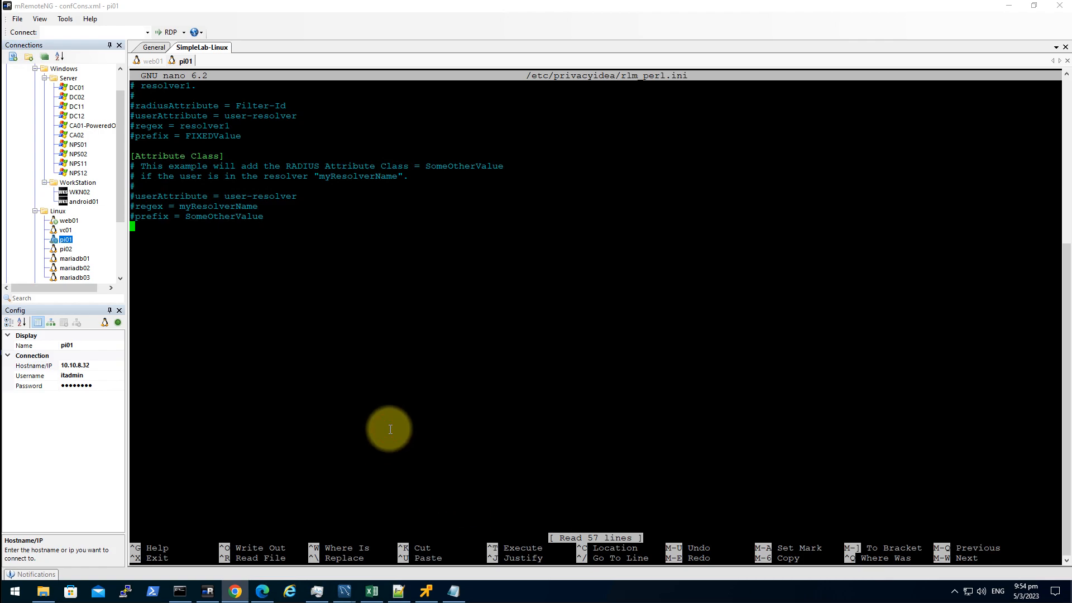
type("dir = user")
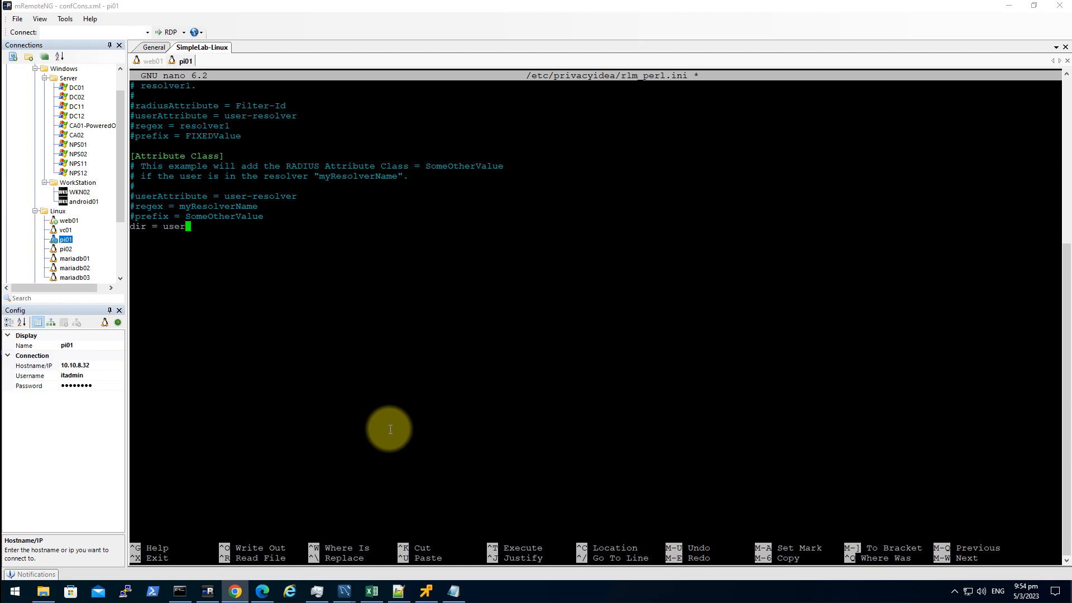
key("Return")
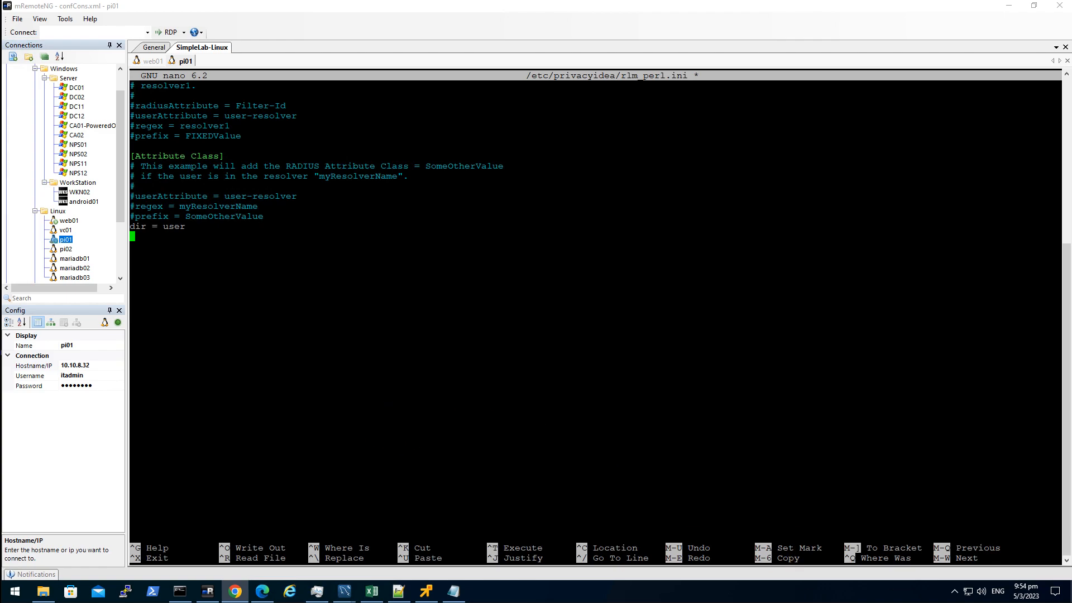
double_click(177, 117)
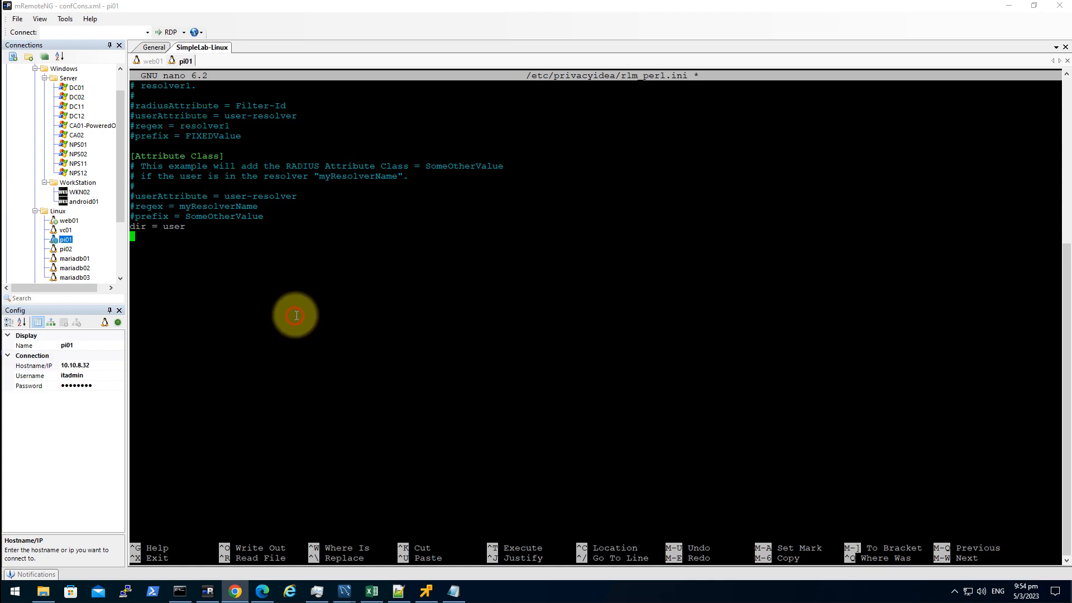
right_click(324, 280)
type("= groups")
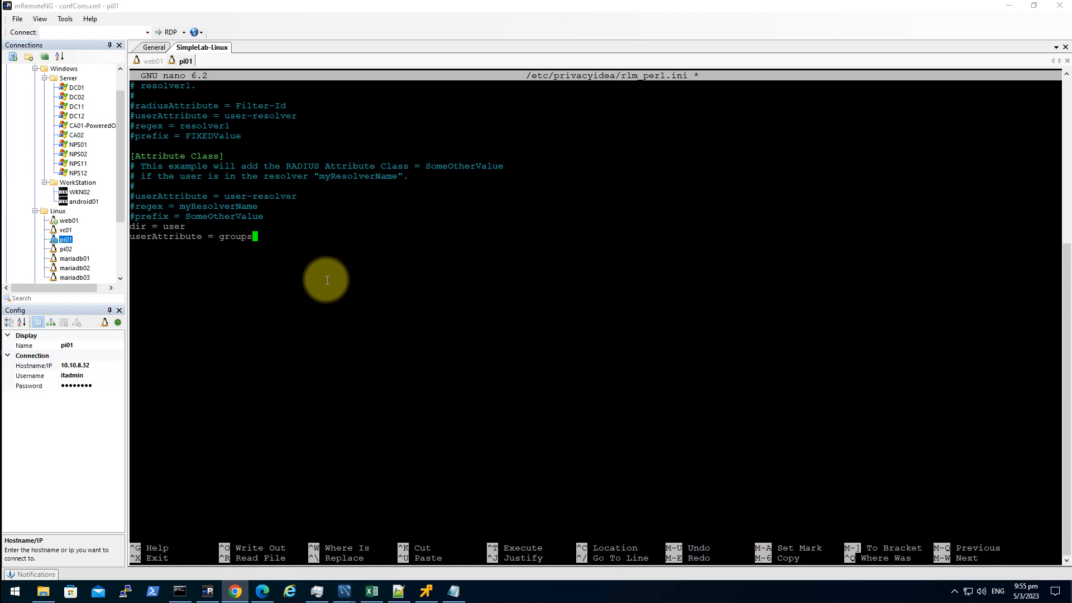
- Check the groups key in the browser's validate response, then return to the editor
left_click(208, 591)
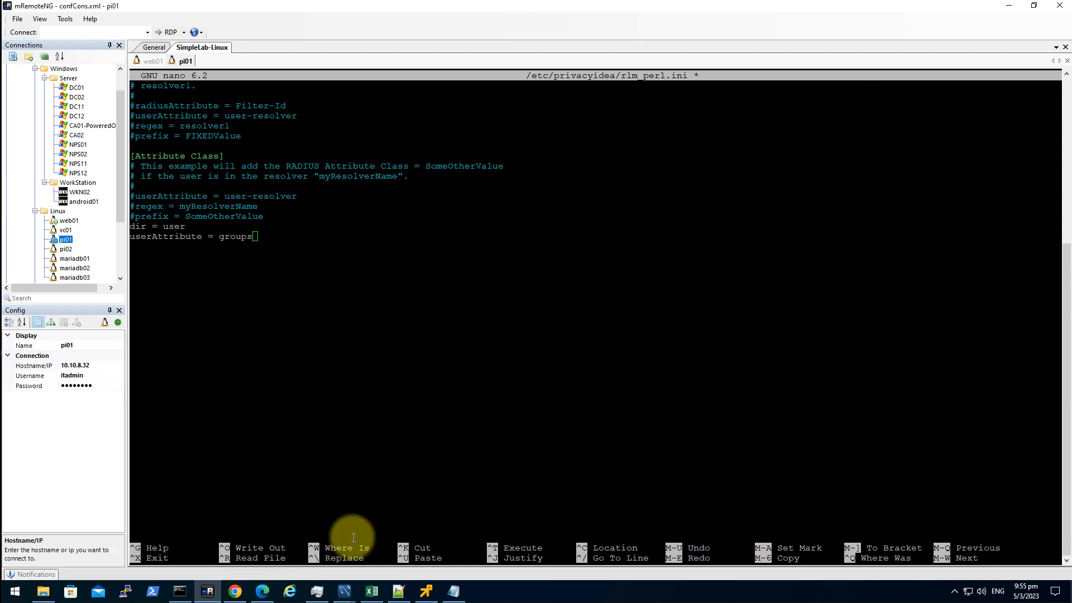
left_click(235, 591)
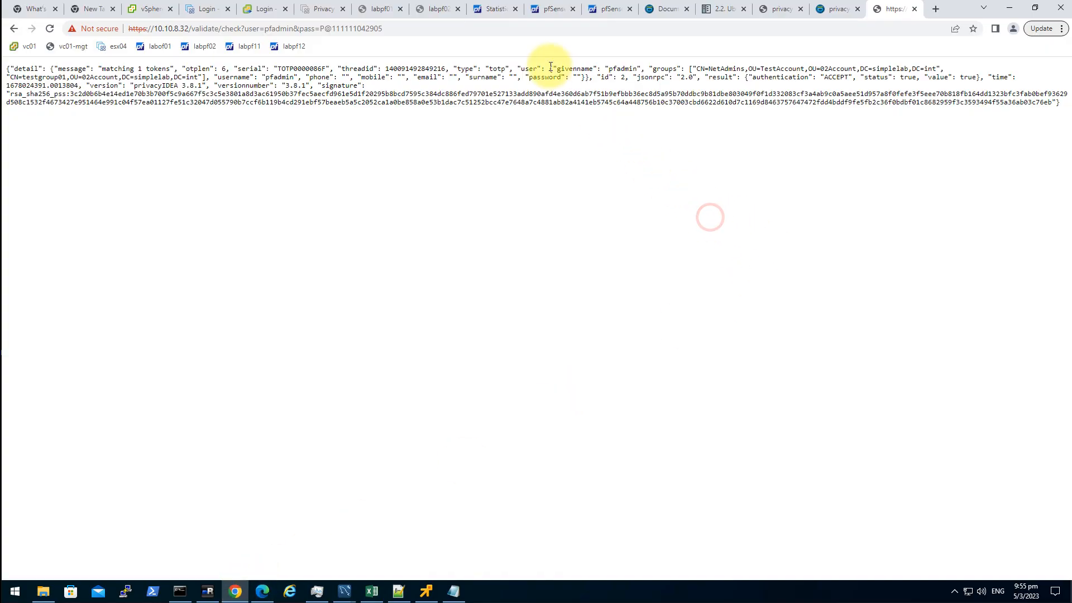
double_click(663, 69)
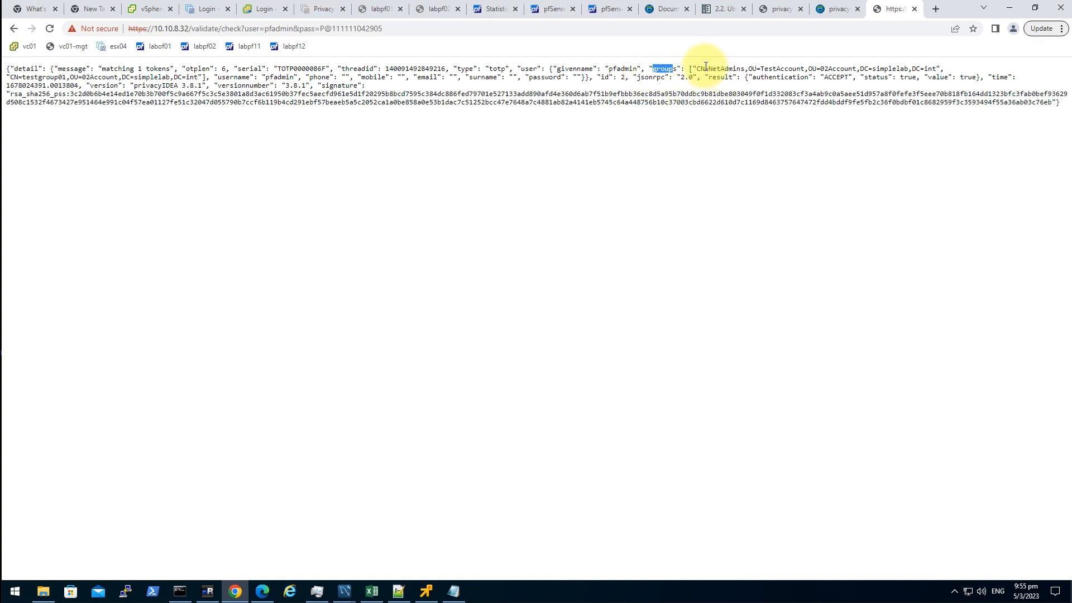
left_click(658, 69)
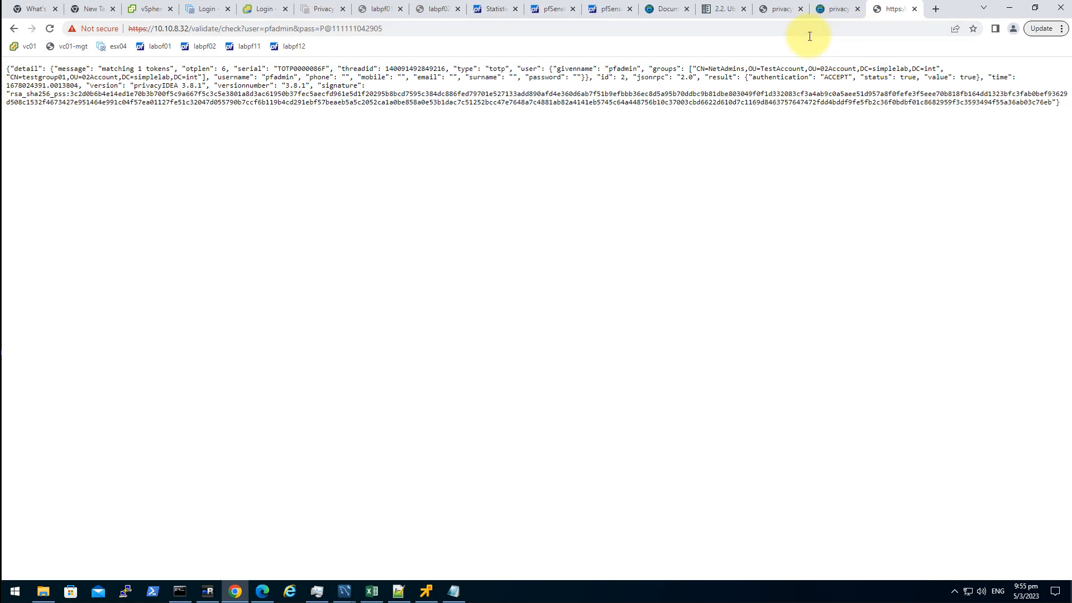
left_click(209, 589)
left_click(368, 372)
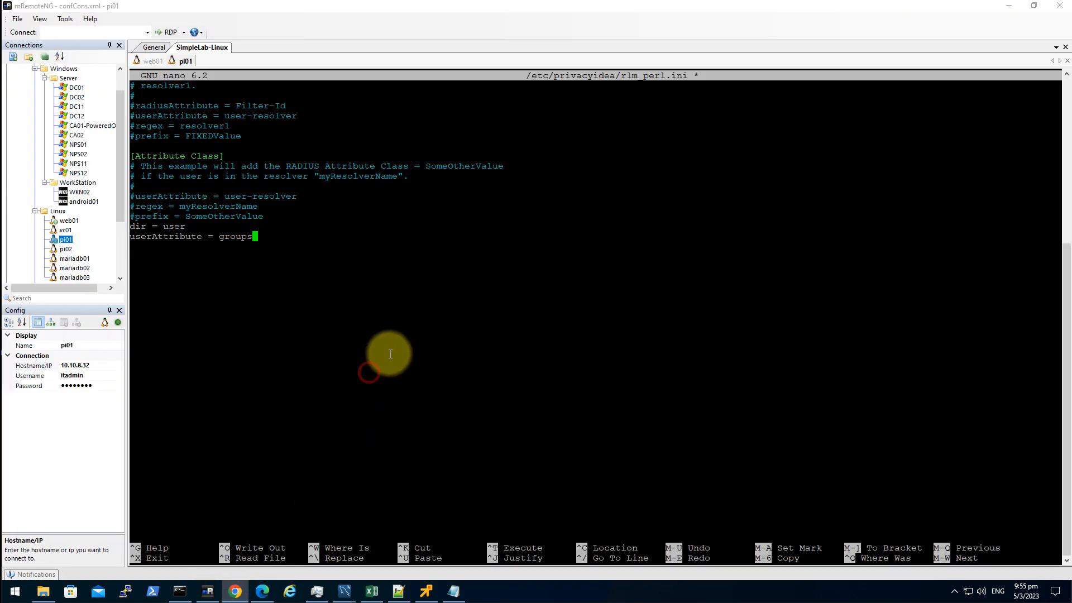
- Add the line regex = CN=(\w*[^,]).*DC=simplelab,DC=int and review its capture and domain parts
key("Return")
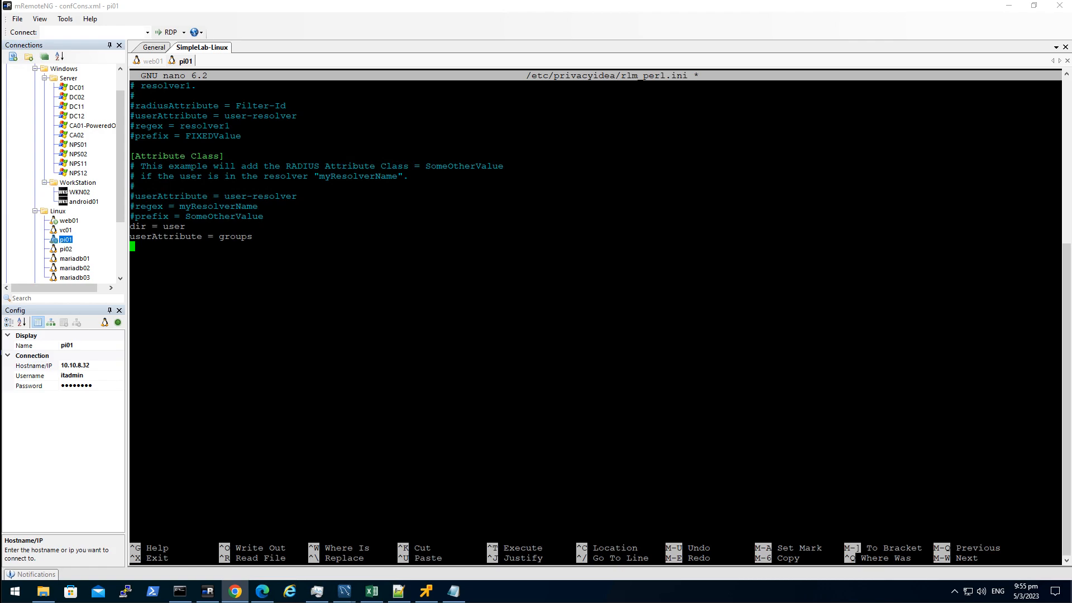
right_click(636, 425)
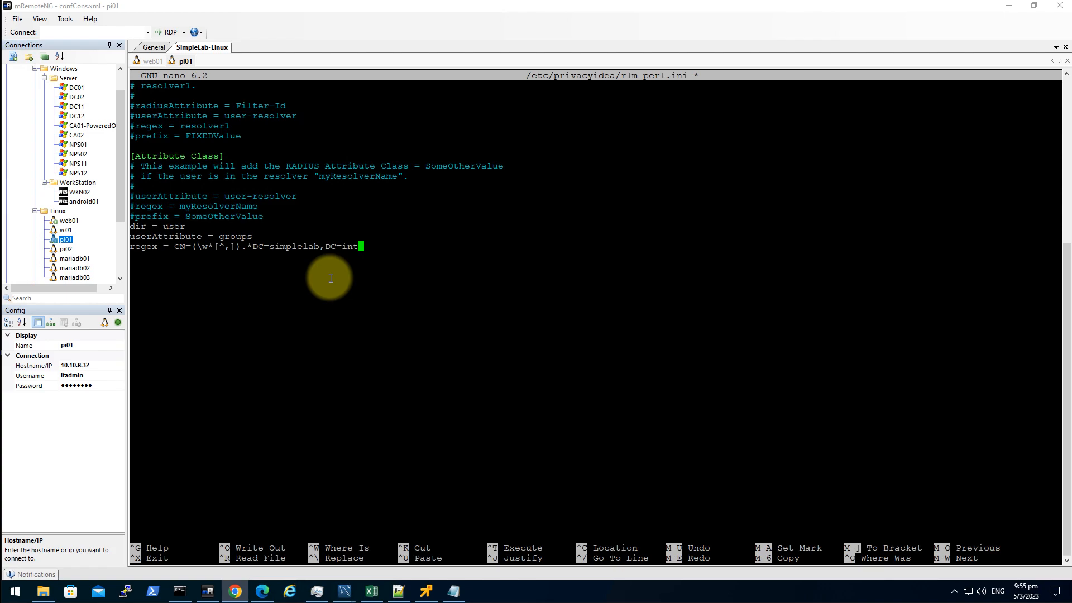
key("Up")
left_click_drag(196, 246, 218, 248)
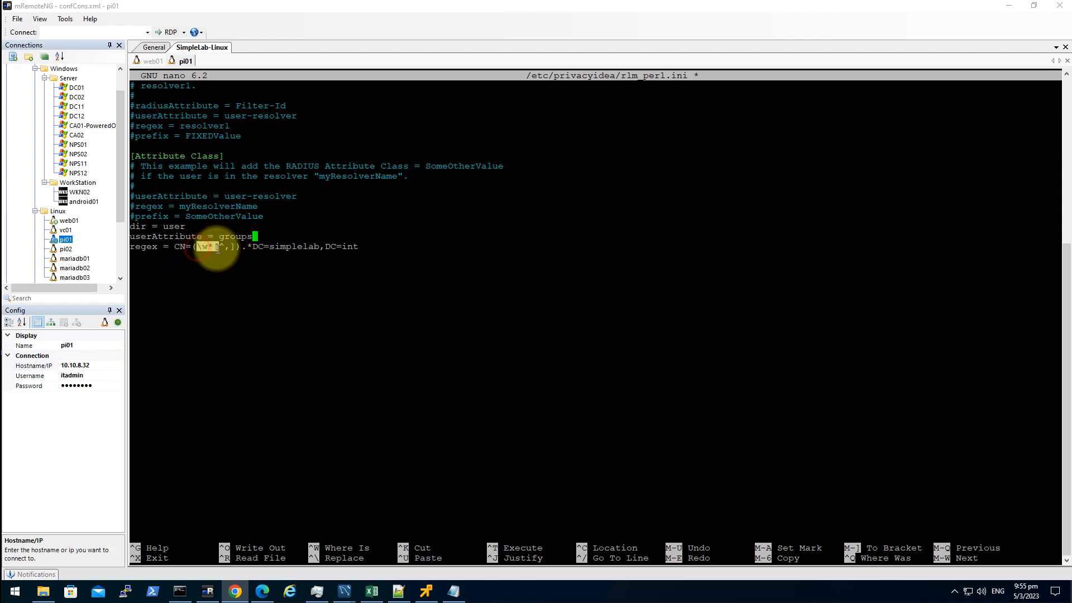
left_click(233, 271)
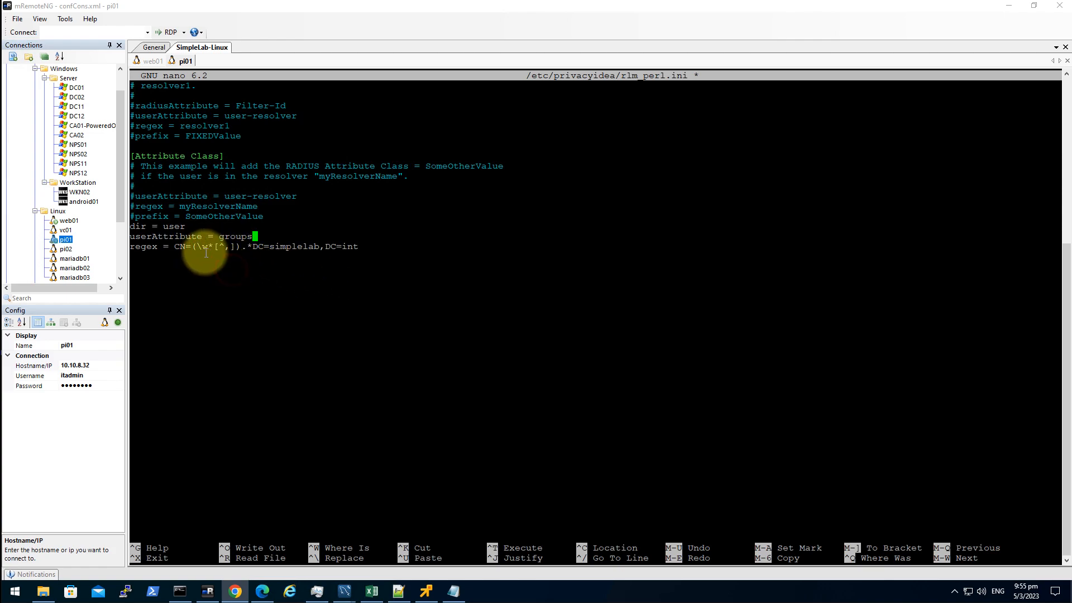
left_click_drag(197, 246, 229, 248)
left_click(227, 262)
left_click(251, 268)
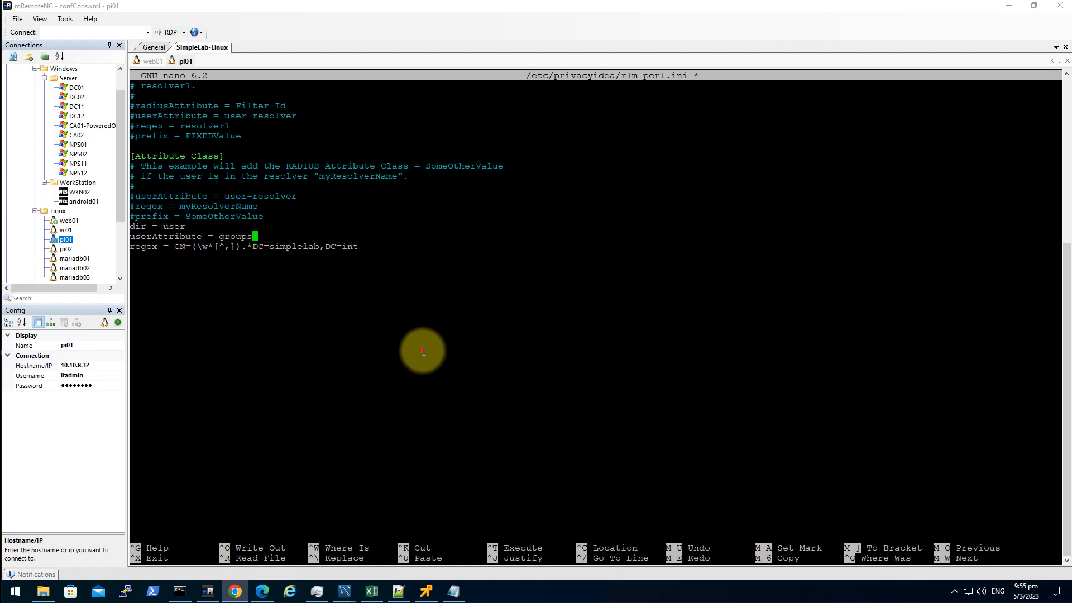
left_click_drag(242, 246, 354, 244)
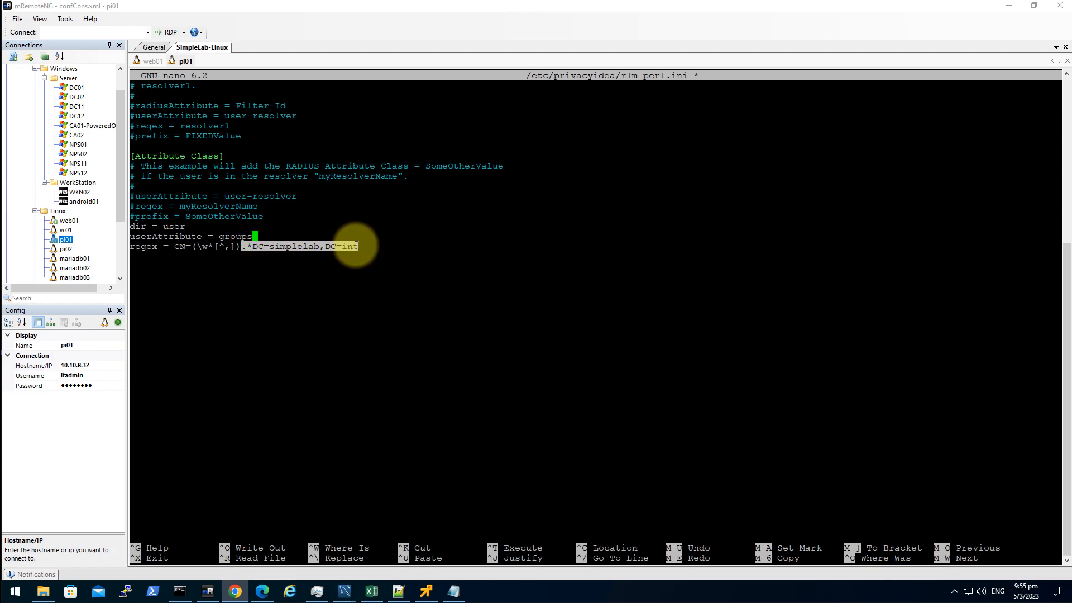
left_click(352, 272)
left_click_drag(256, 247, 356, 250)
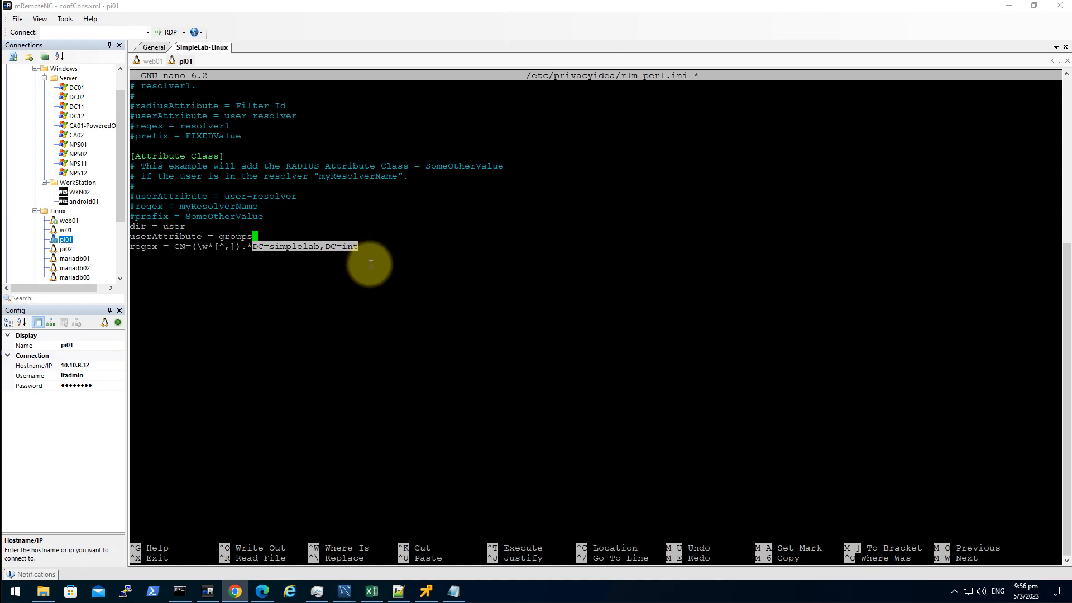
left_click(376, 251)
- End the regex line with a newline and save rlm_perl.ini, exiting nano
key("Down")
key("End")
key("Return")
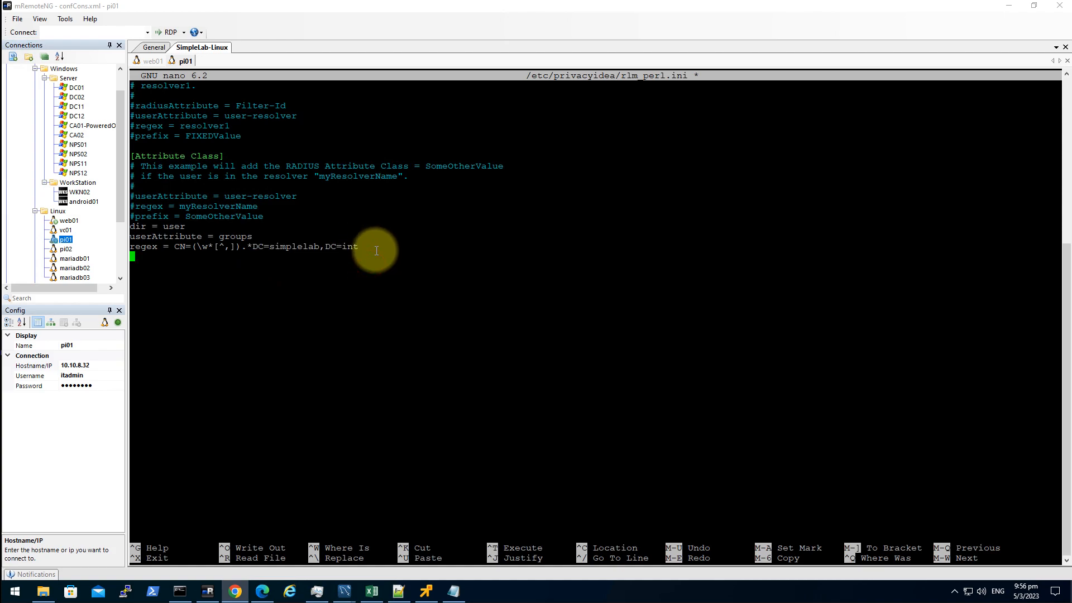
key("BackSpace")
key("Return")
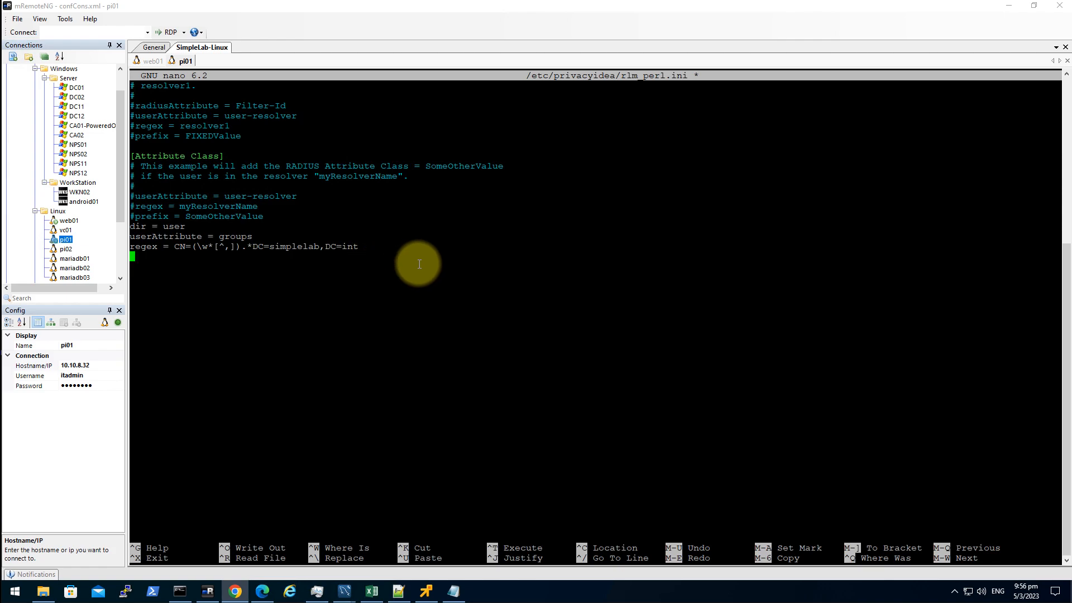
key("ctrl+x")
key("y")
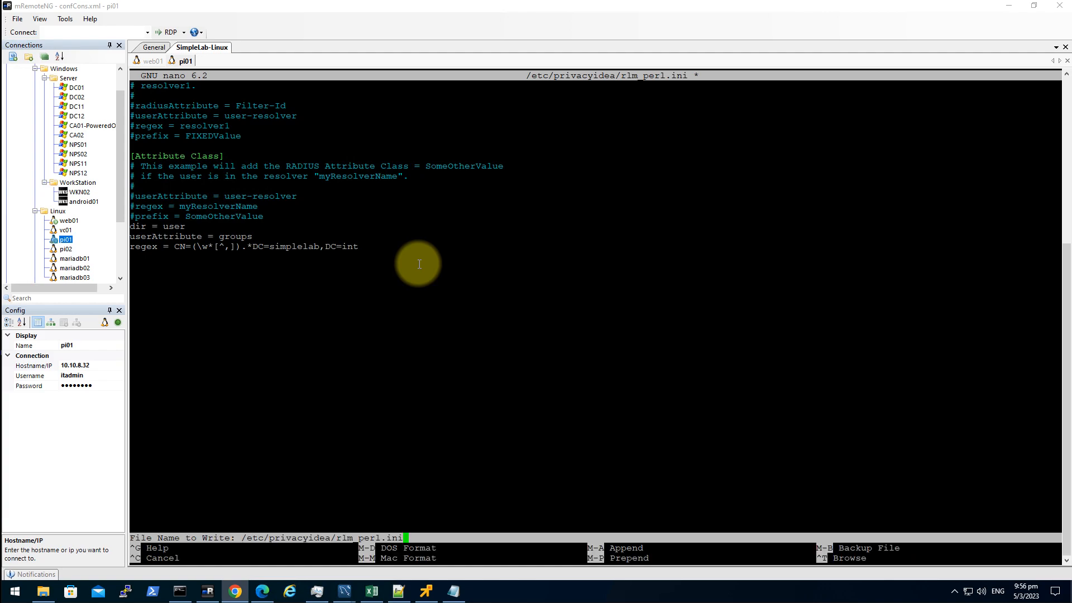
key("Return")
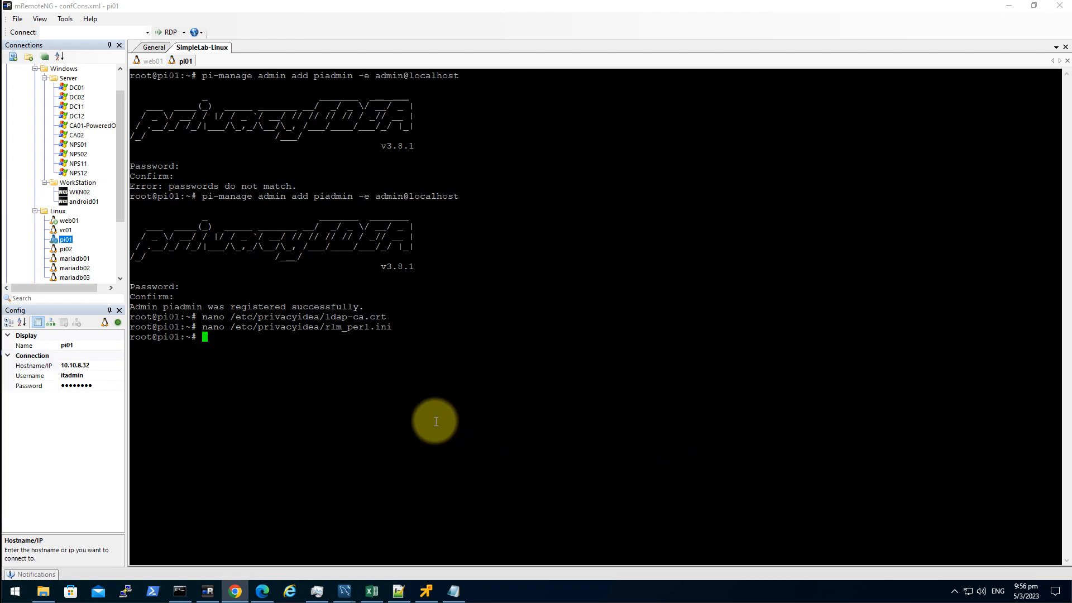
- Open /etc/freeradius/3.0/clients.conf in nano and page through its contents
right_click(423, 378)
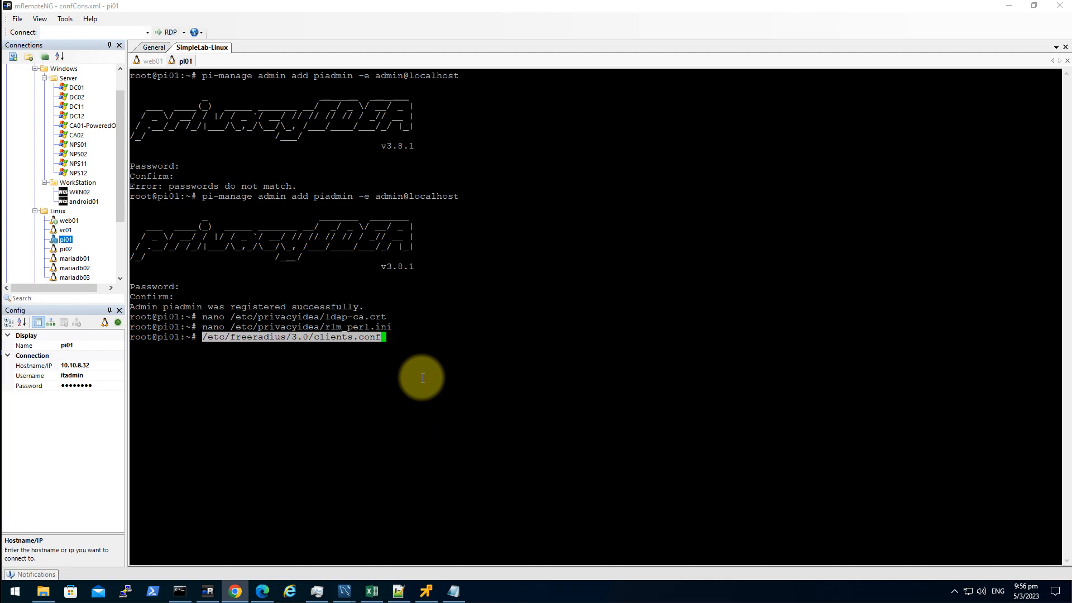
key("Home")
key("Return")
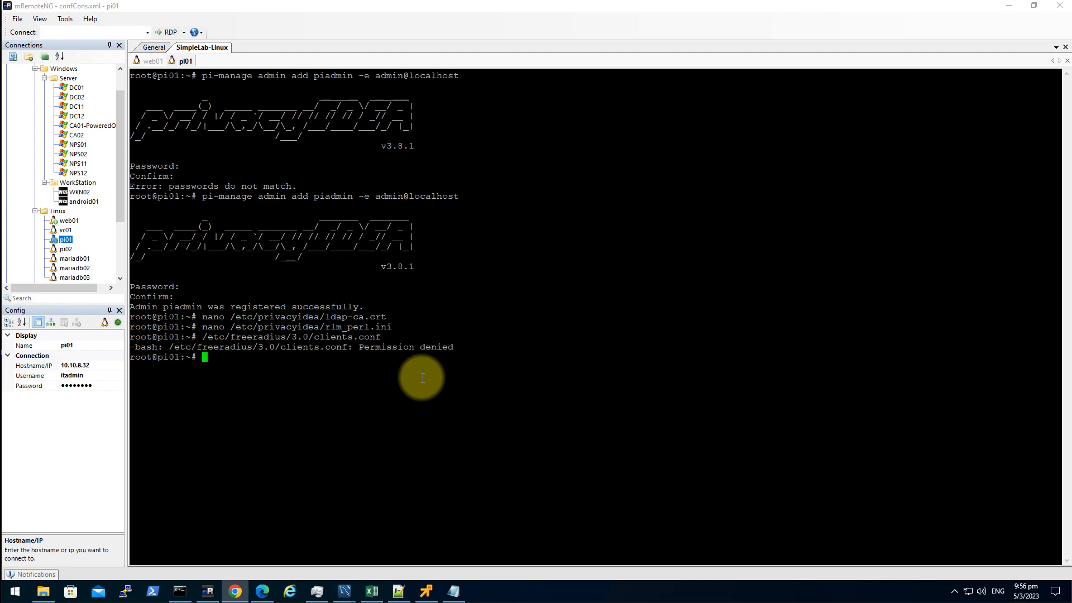
type("nano")
right_click(400, 383)
key("Return")
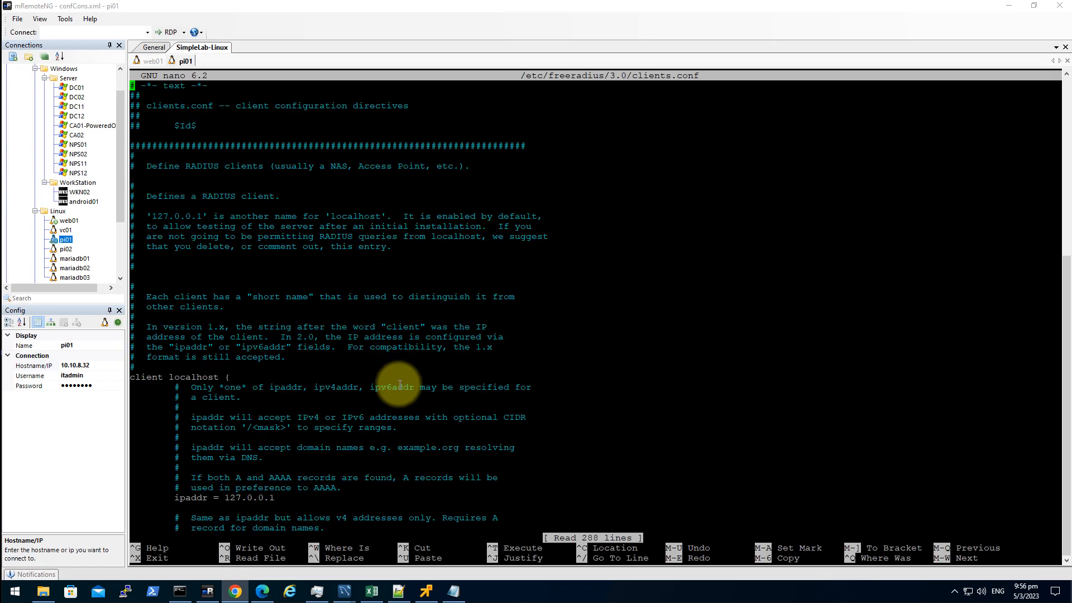
key("Page_Down")
key("Page_Down")
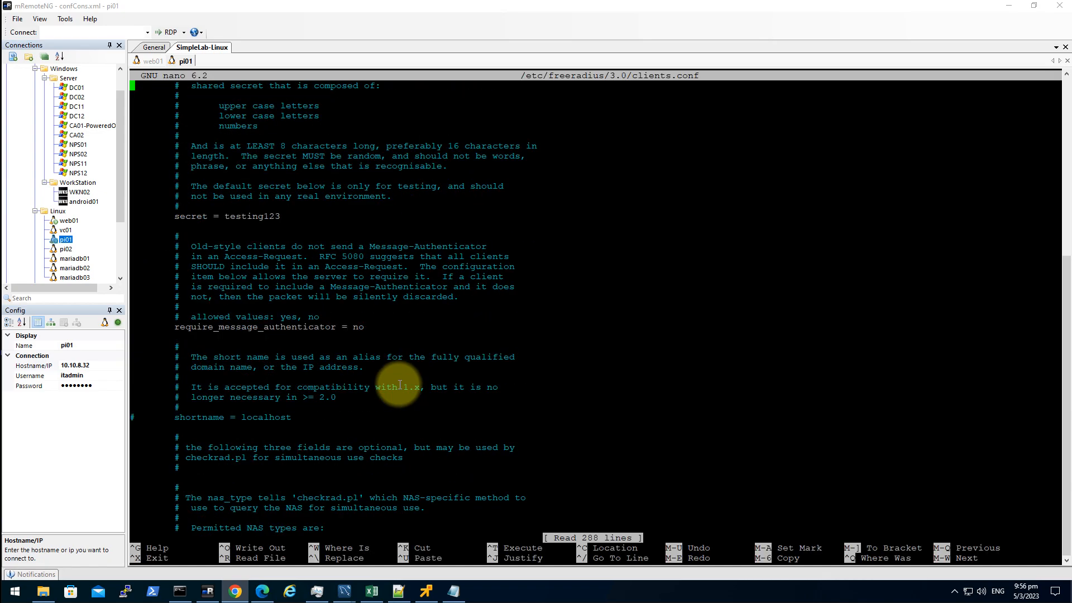
key("Page_Up")
key("Page_Up")
key("Page_Down")
key("Page_Up")
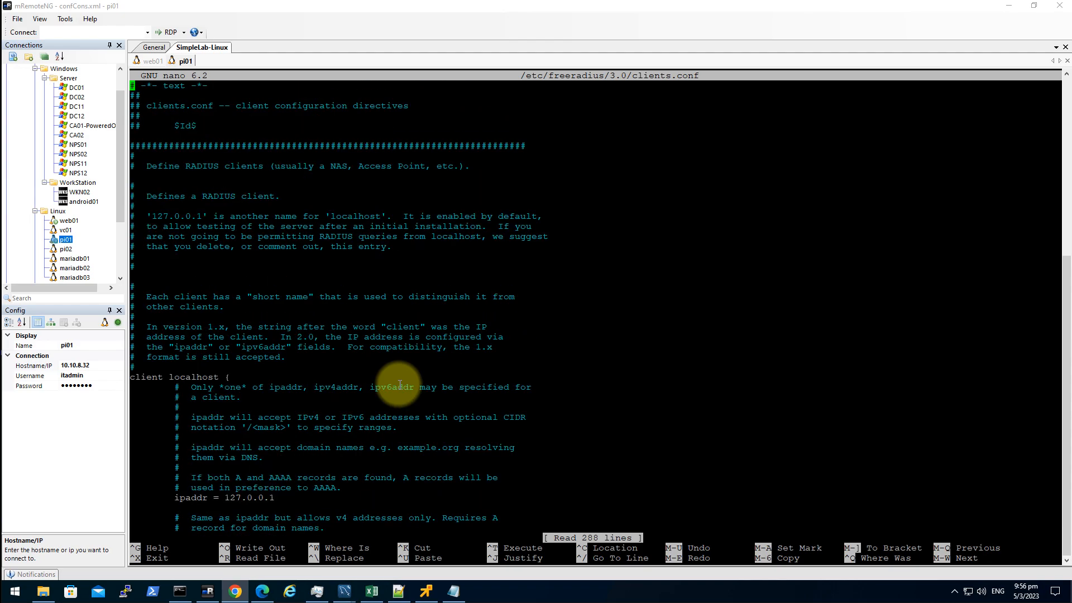
key("Page_Down")
key("Page_Down")
key("Page_Down")
key("Page_Down")
key("Page_Down")
key("Page_Down")
key("Page_Down")
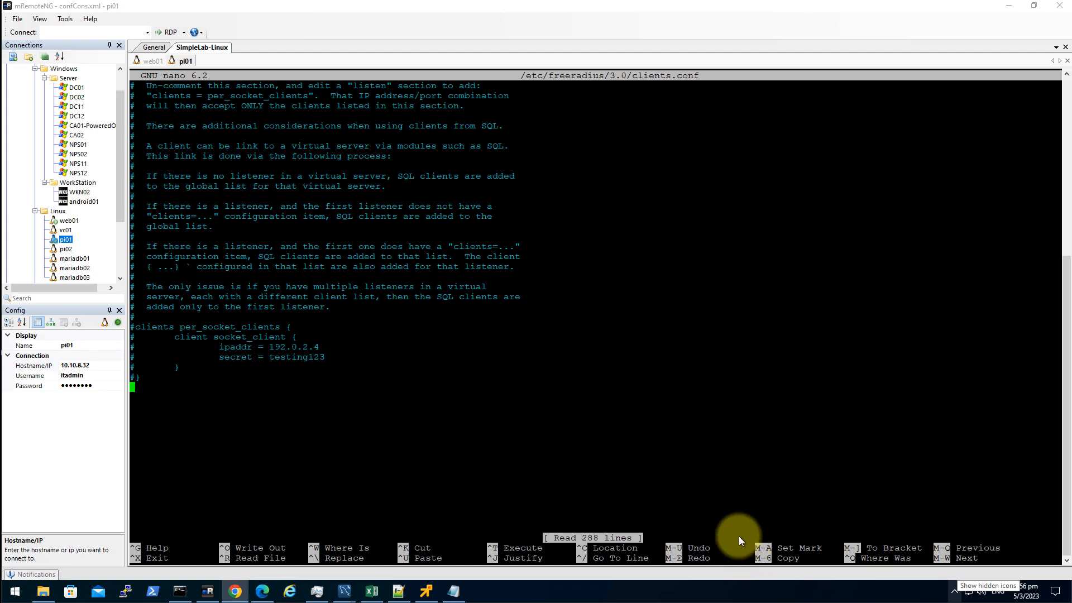
right_click(624, 355)
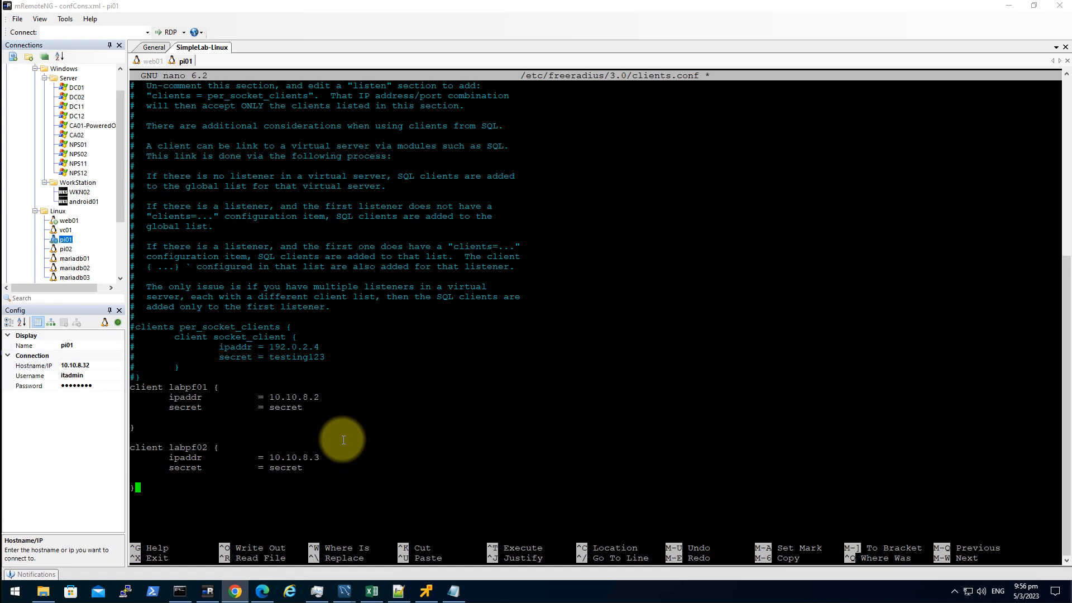
key("Page_Up")
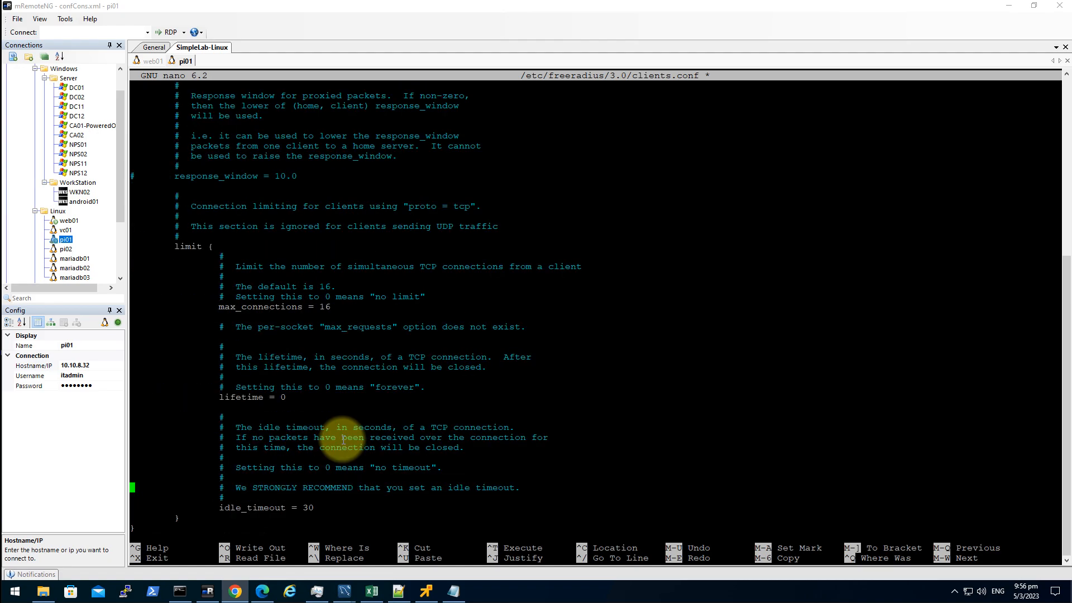
key("Up")
scroll(343, 440, "up", 15)
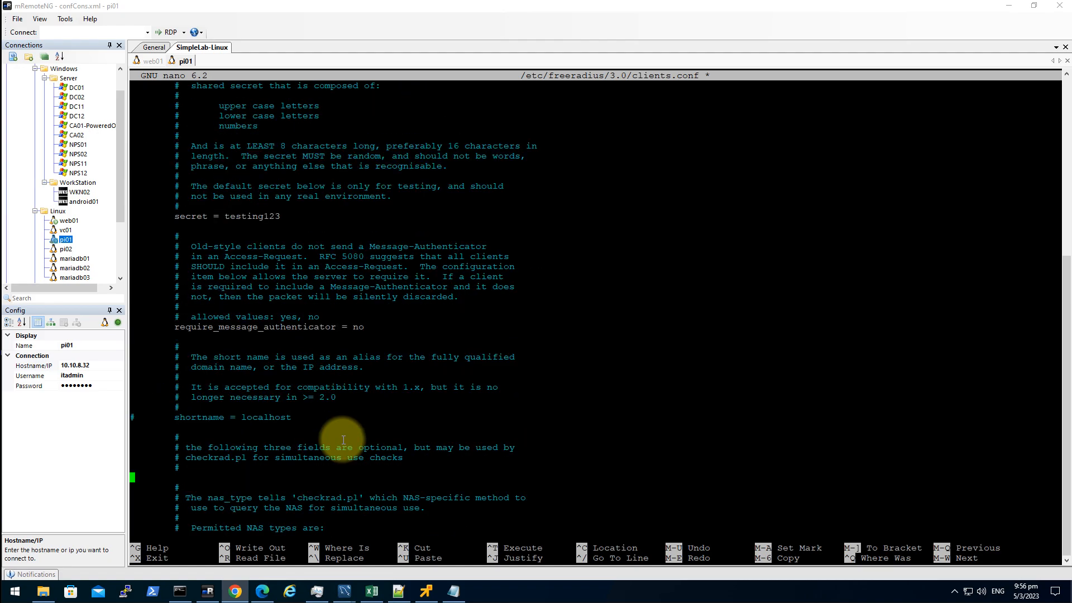
scroll(344, 439, "down", 14)
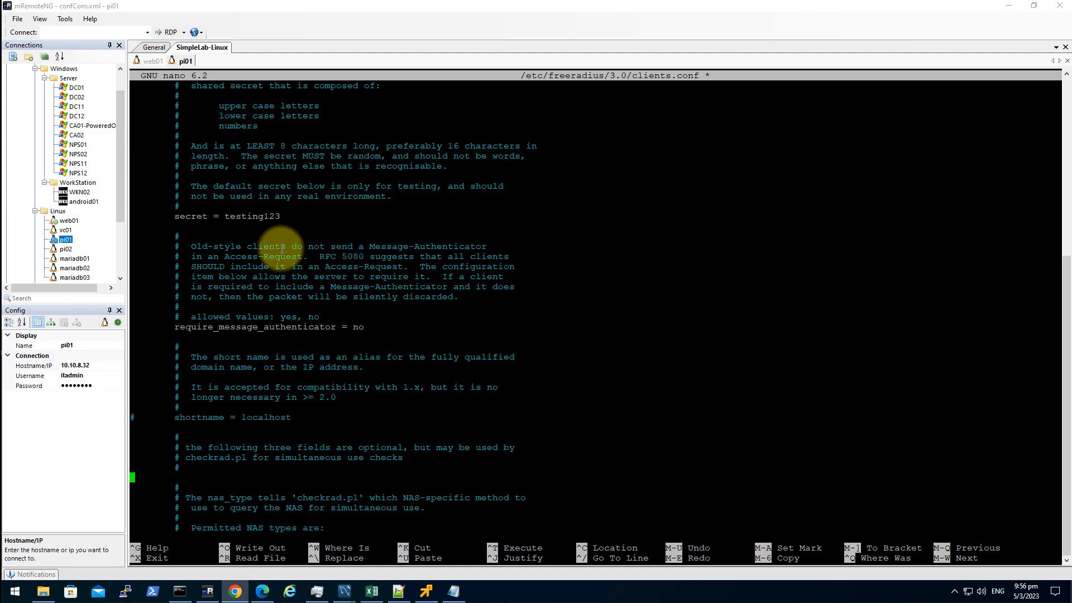
double_click(250, 218)
left_click(294, 228)
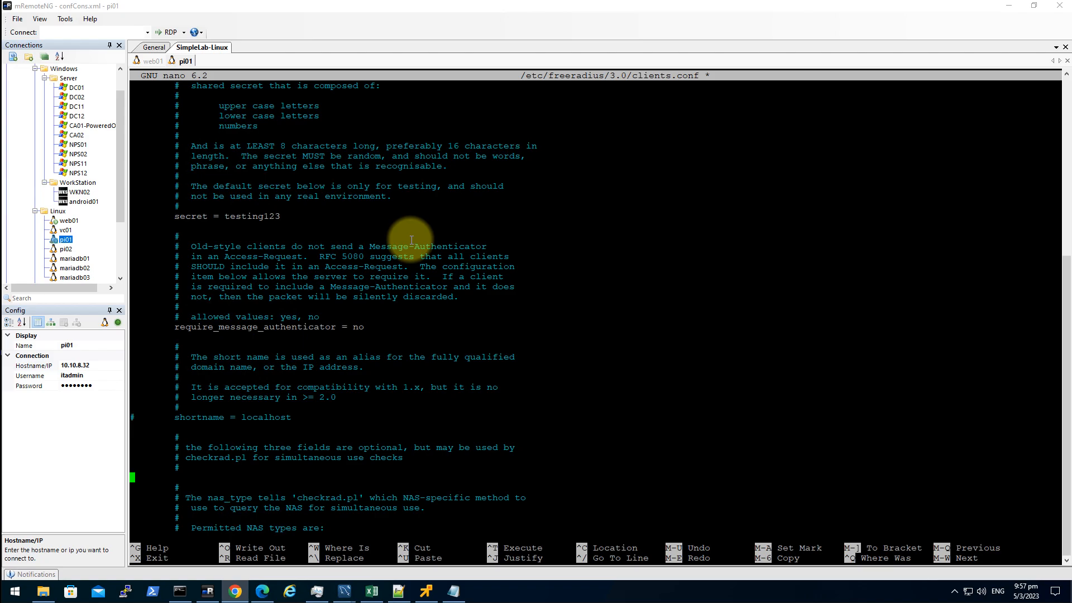
- Save clients.conf and exit nano back to the root prompt
key("ctrl+x")
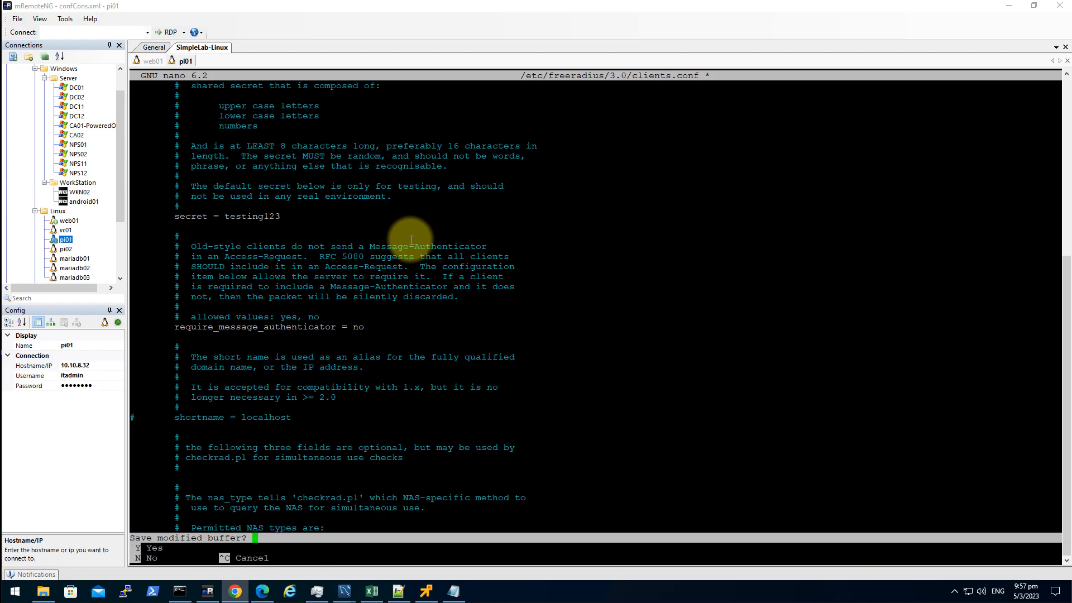
key("y")
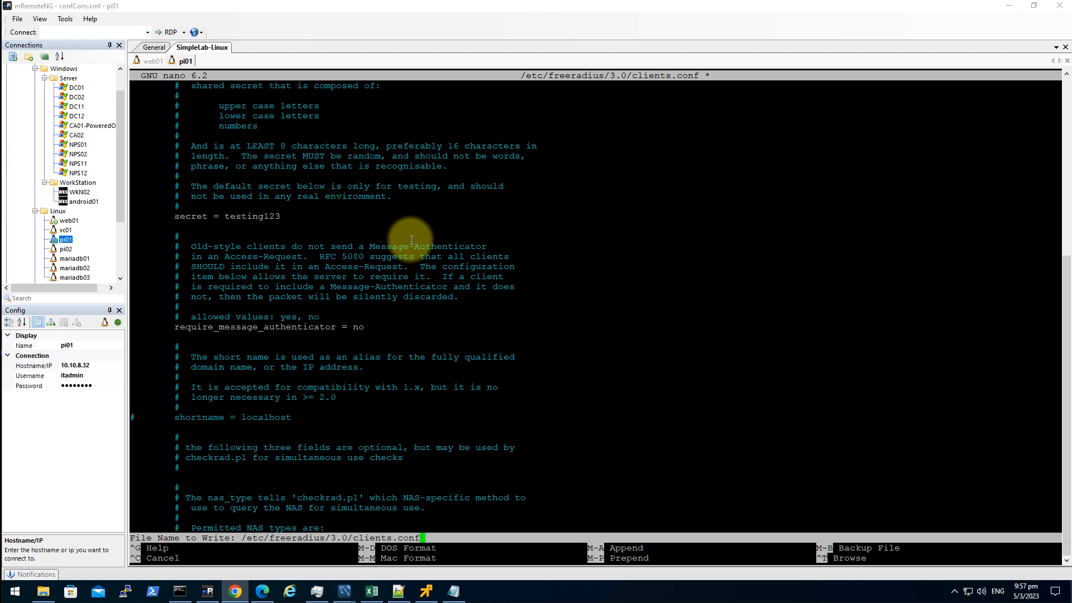
key("Return")
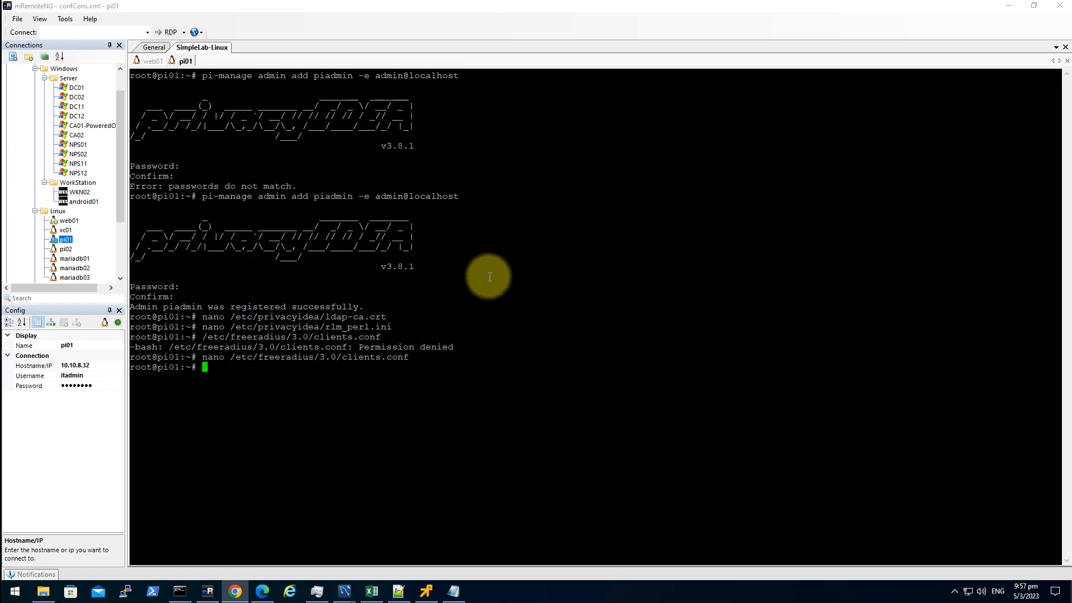
right_click(188, 67)
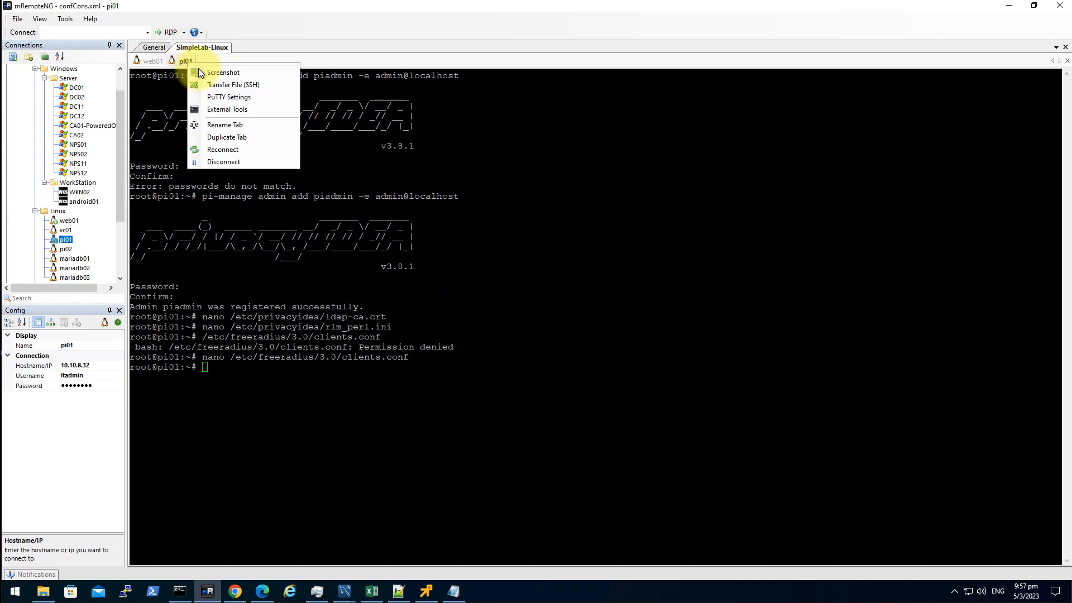
- Reconnect pi01 as root, stop freeradius.service and start FreeRADIUS in debug mode with freeradius -X
left_click(241, 150)
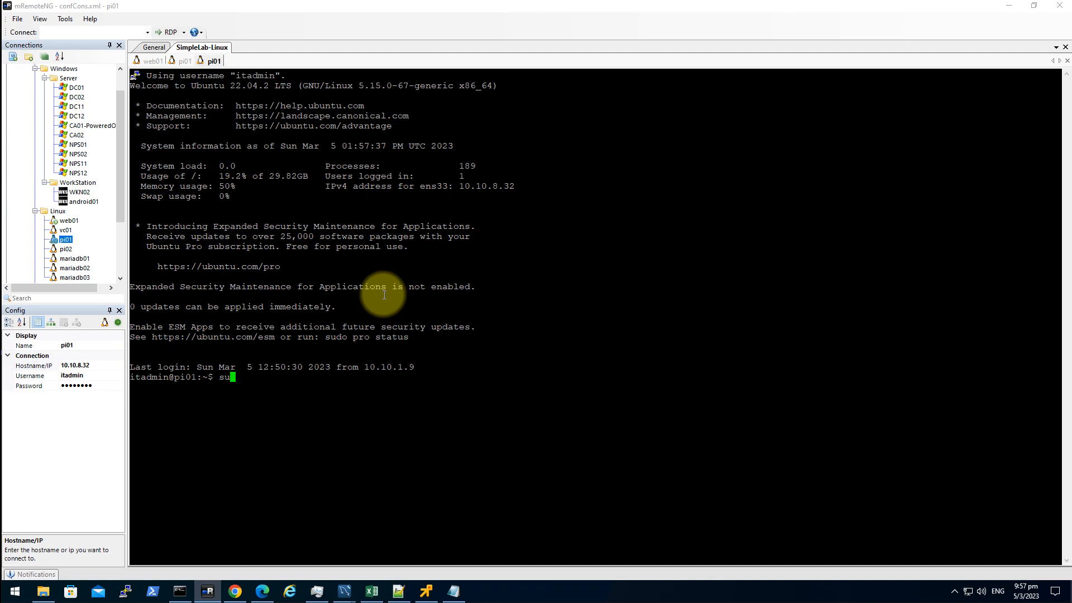
key("Return")
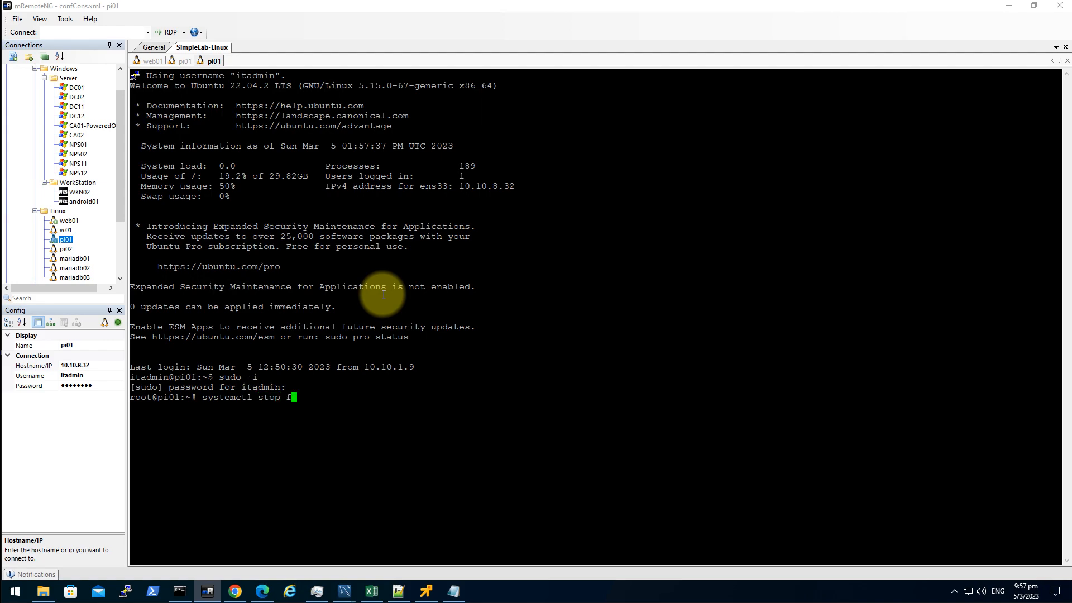
key("Tab")
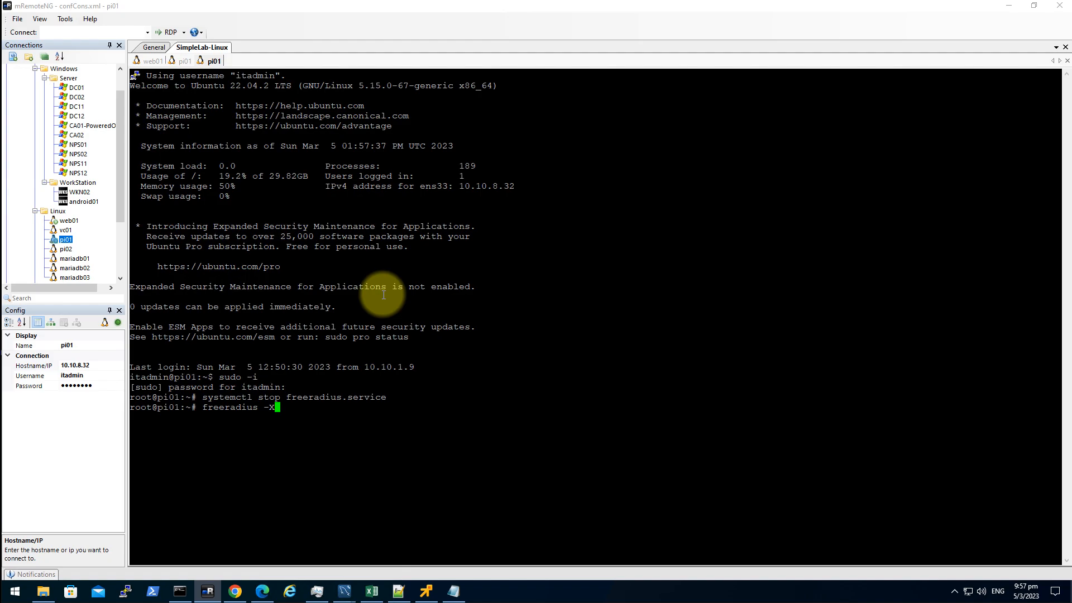
key("Return")
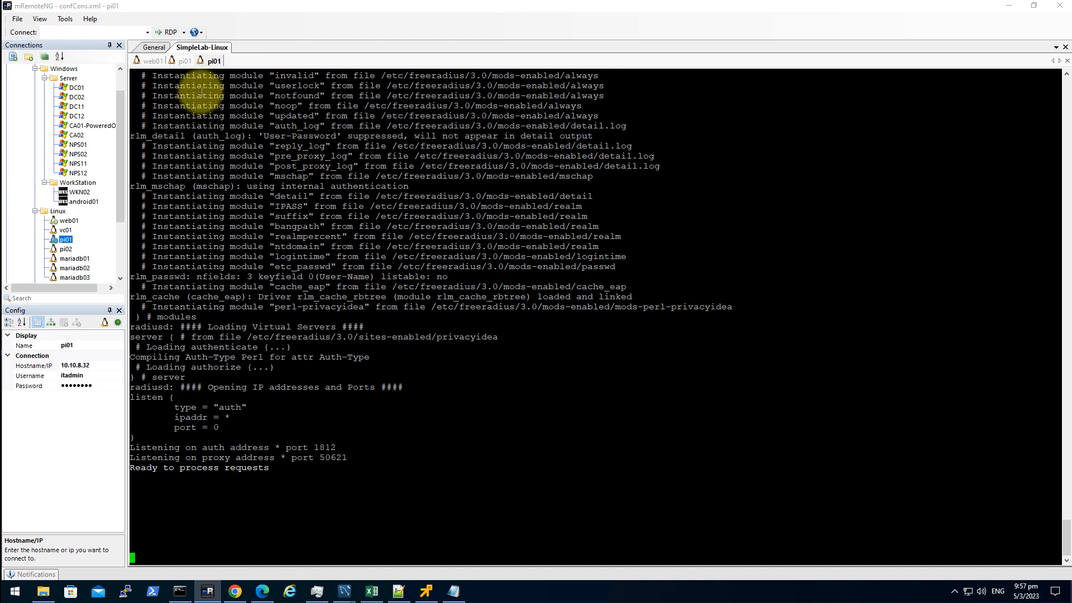
left_click(182, 61)
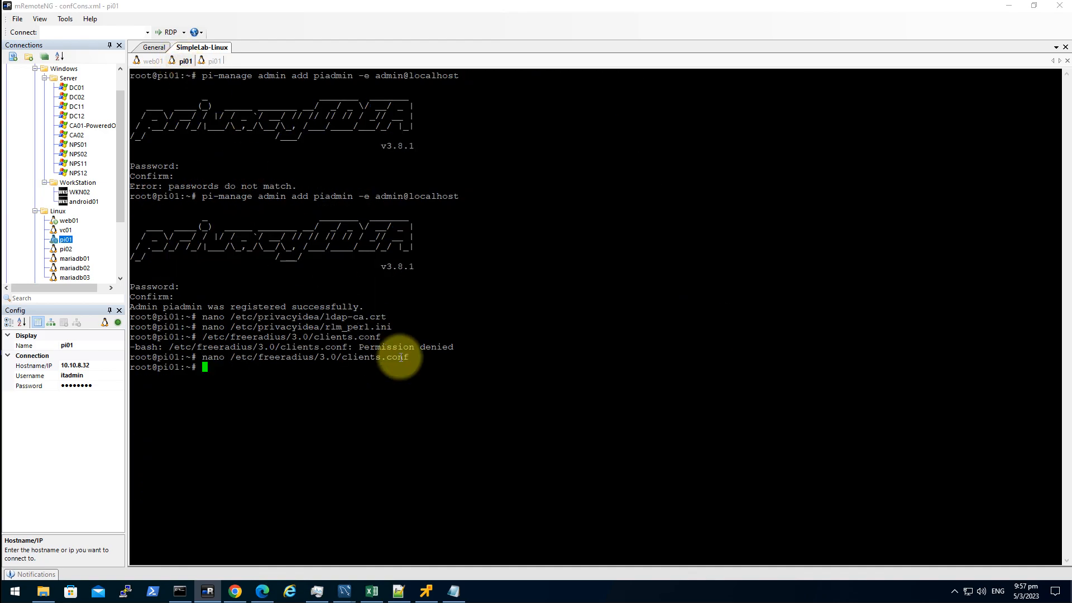
- In Notepad, paste the radtest template and change its user to pfadmin and the password to pfadmin's password
left_click(485, 405)
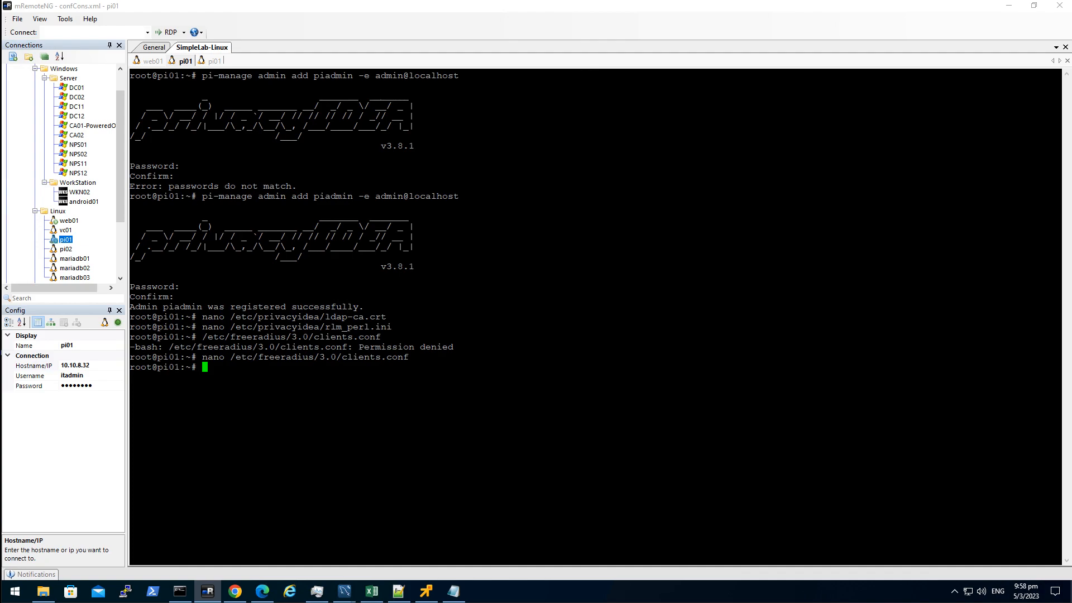
left_click(454, 590)
left_click(709, 407)
key("Return")
key("Return")
key("ctrl+v")
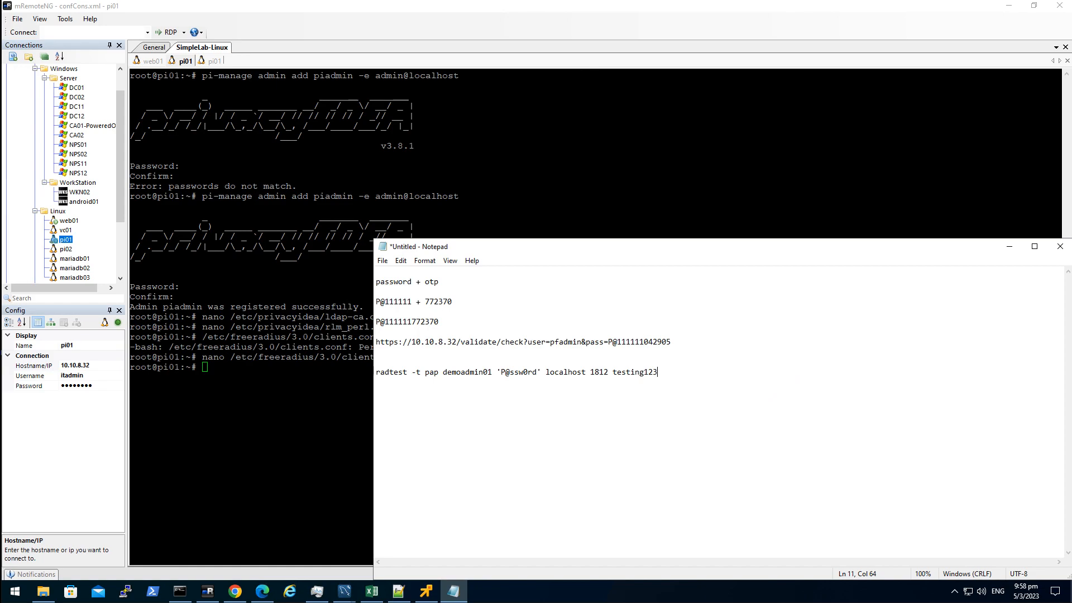
left_click_drag(442, 372, 493, 374)
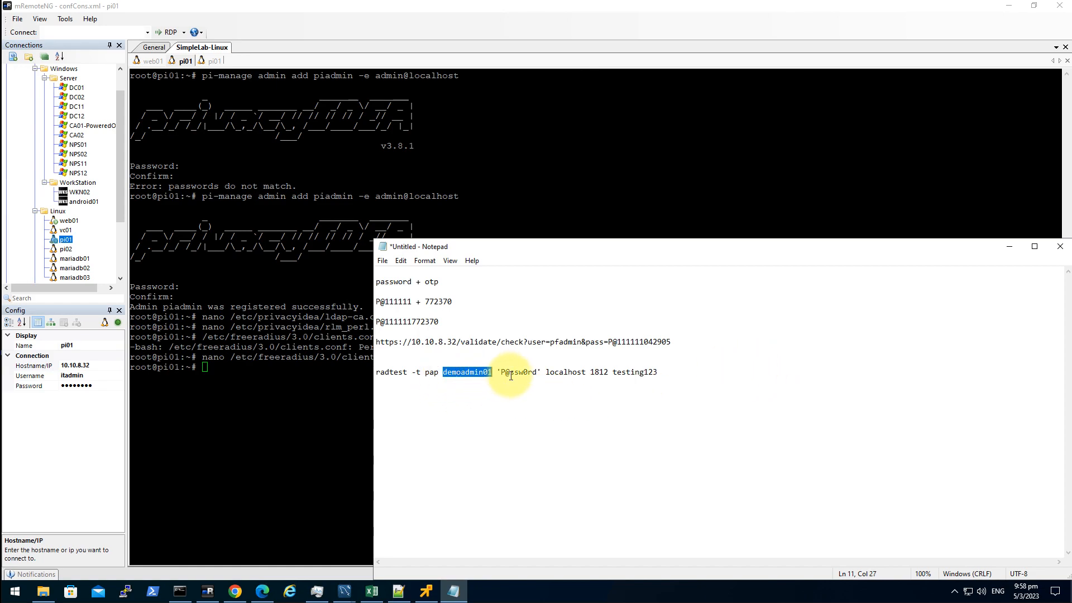
type("pfadmin")
left_click_drag(484, 372, 517, 373)
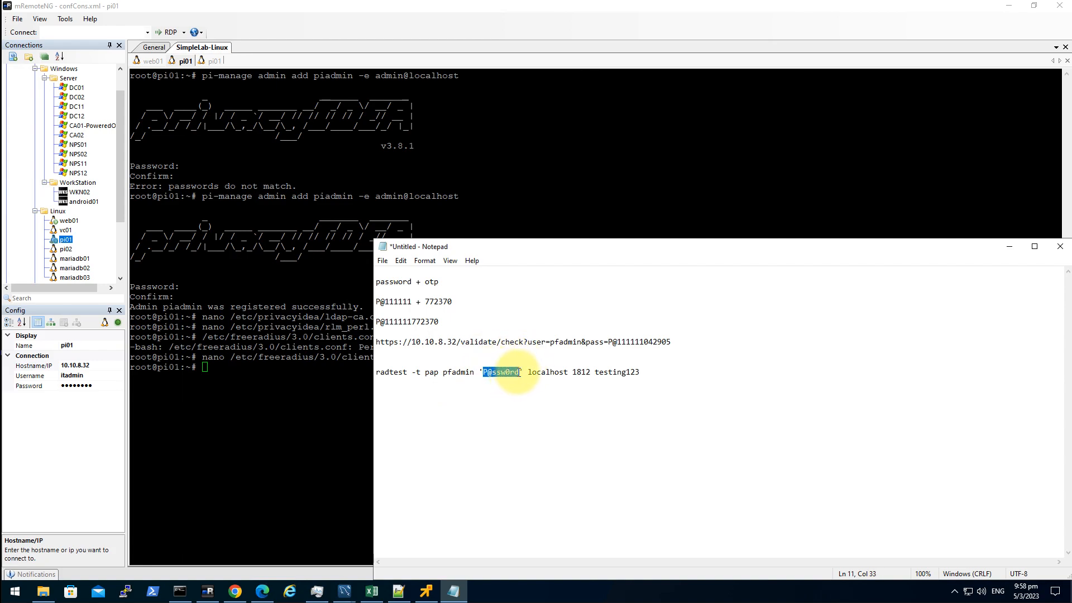
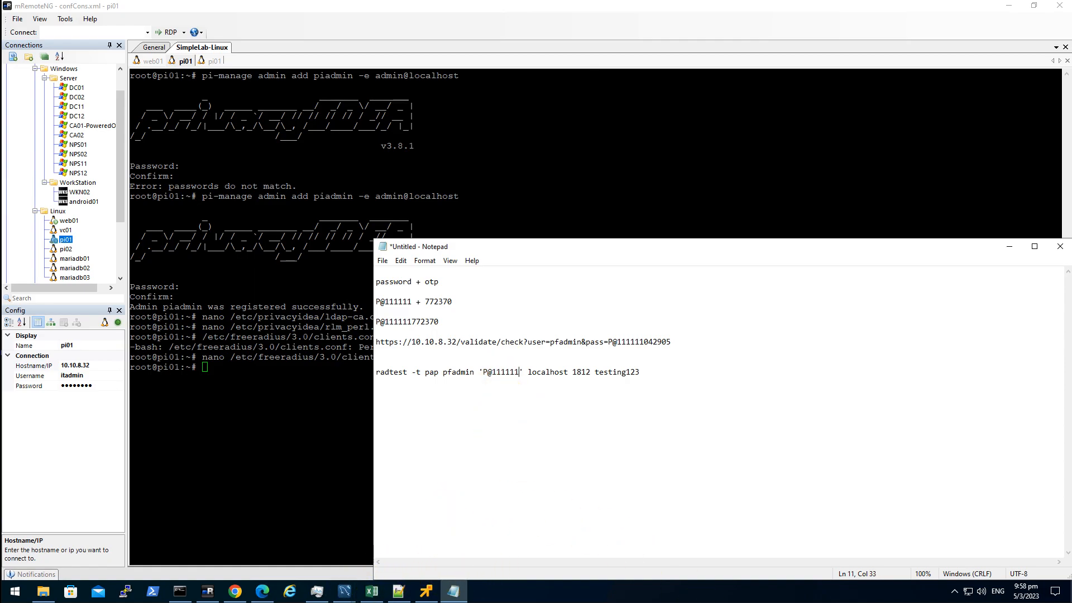
- Append the current authenticator OTP and run the finished radtest command on pi01
key("alt+Tab")
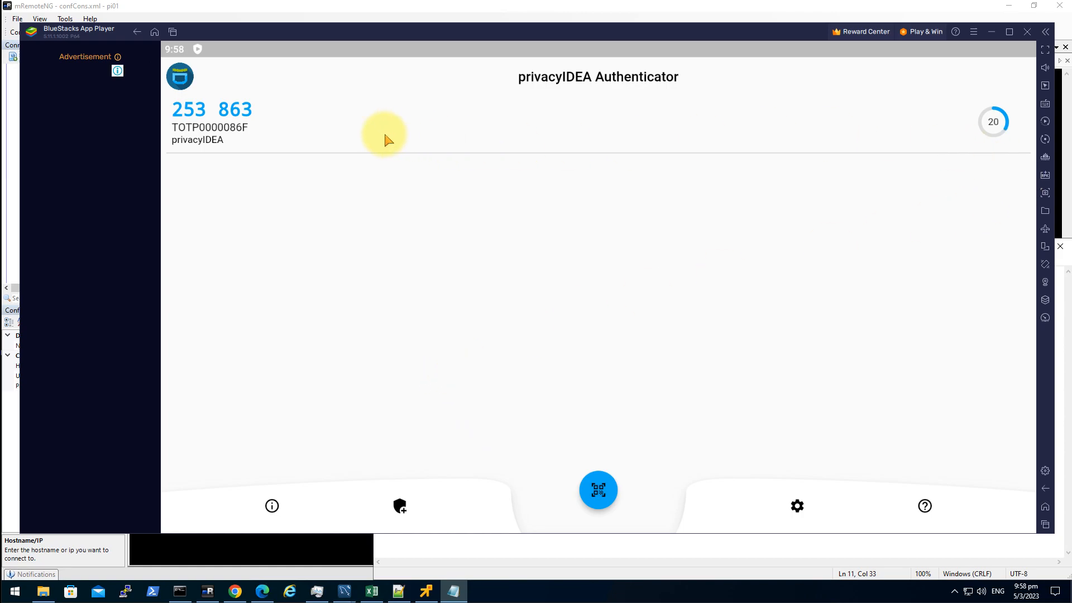
left_click(345, 133)
left_click(990, 32)
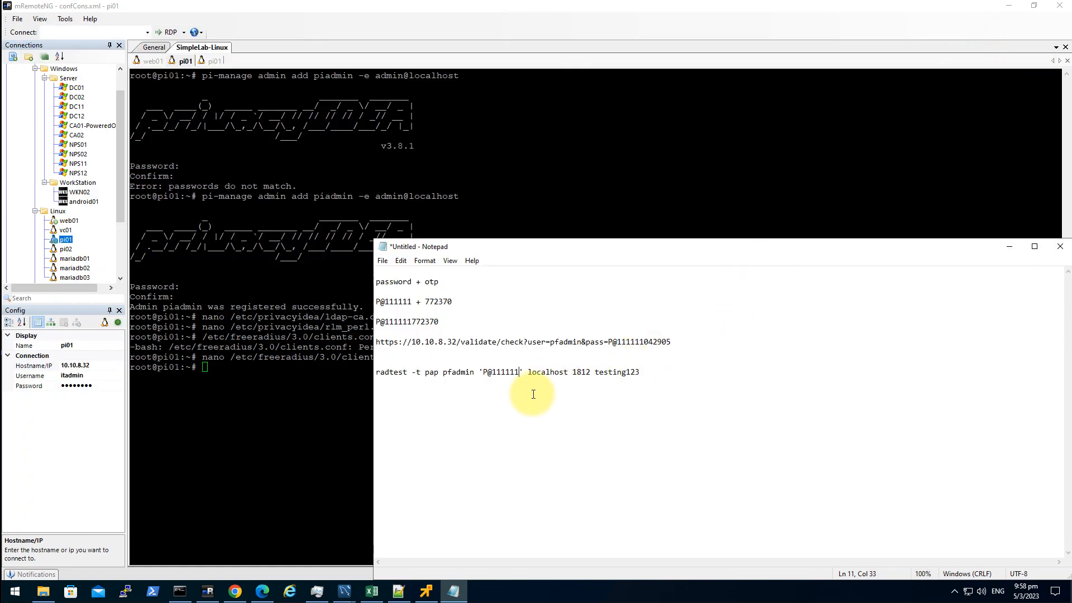
key("ctrl+v")
left_click_drag(707, 373, 344, 368)
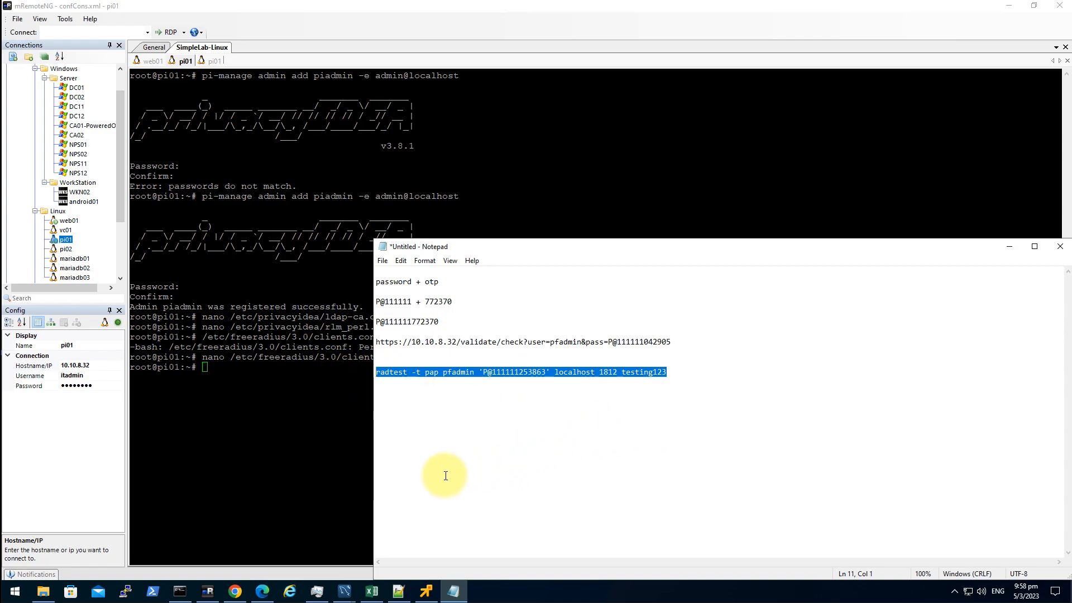
key("ctrl+c")
left_click(314, 448)
right_click(360, 382)
key("Return")
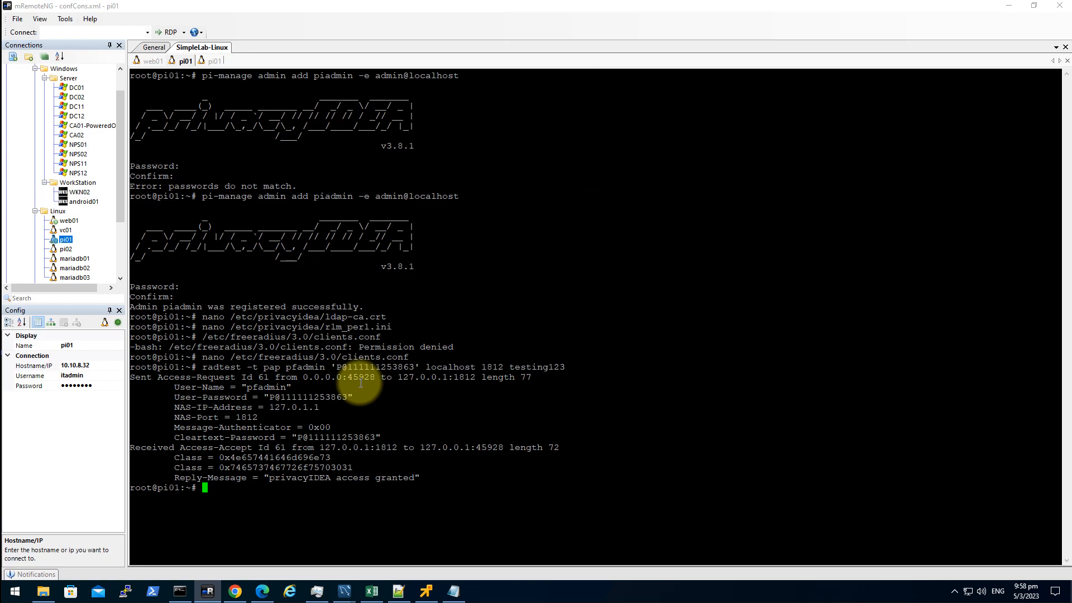
- Highlight the NetAdmins group match and its added Class line in the FreeRADIUS debug output
left_click_drag(169, 458, 365, 470)
left_click(295, 476)
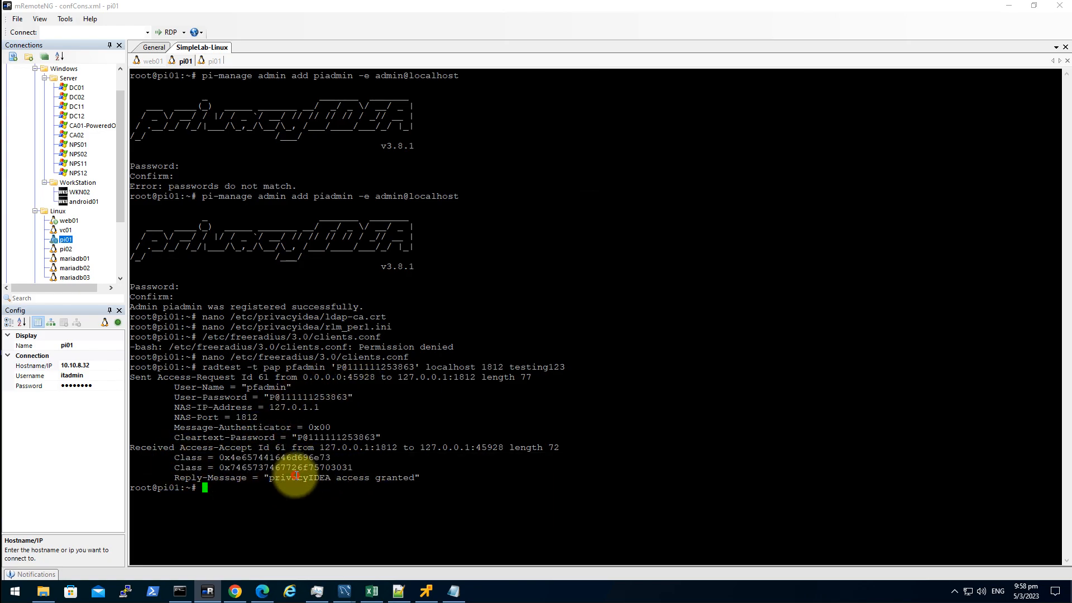
left_click(209, 63)
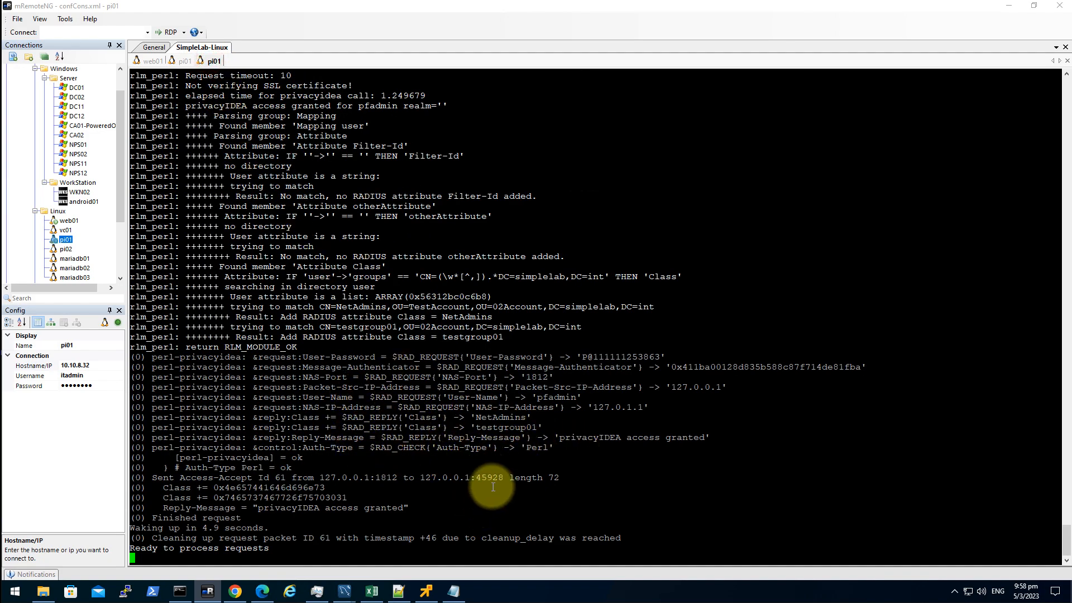
left_click_drag(253, 297, 347, 305)
left_click(362, 309)
scroll(414, 314, "up", 1)
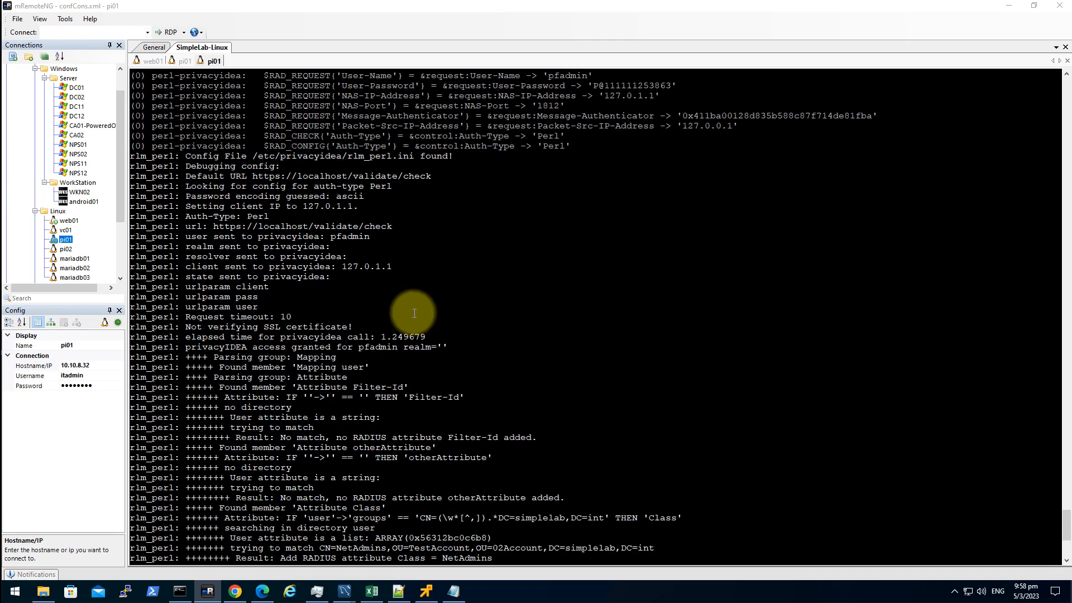
scroll(299, 238, "down", 1)
scroll(418, 307, "up", 1)
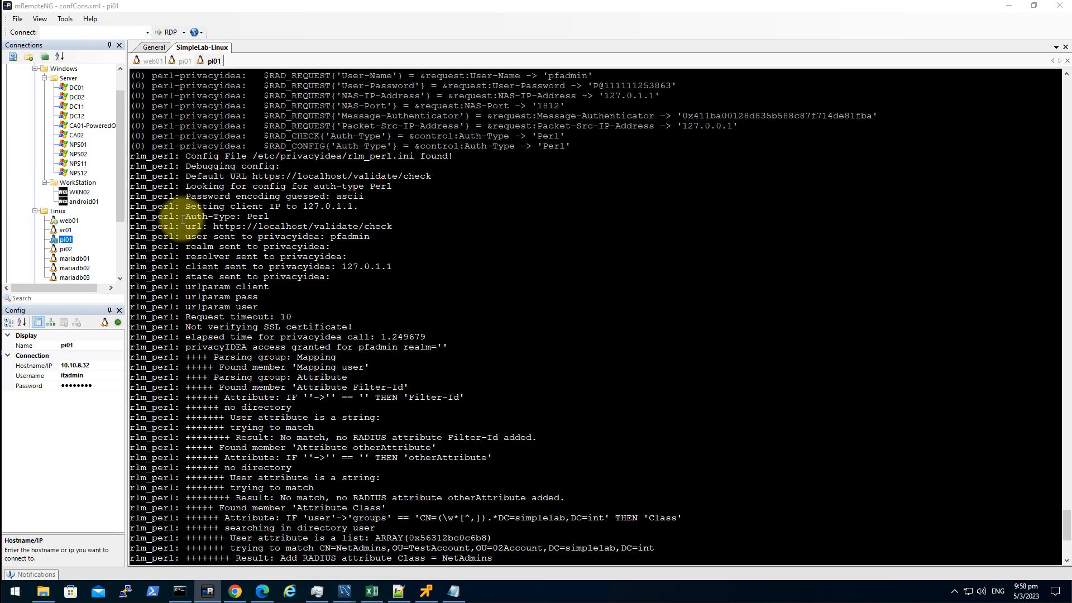
scroll(463, 357, "down", 3)
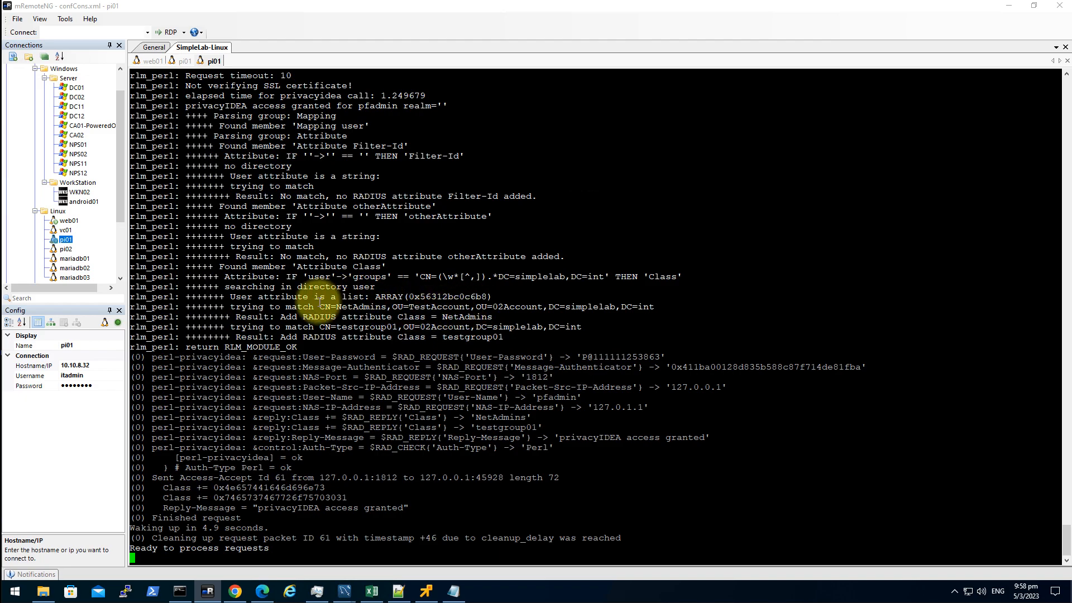
left_click_drag(319, 306, 653, 309)
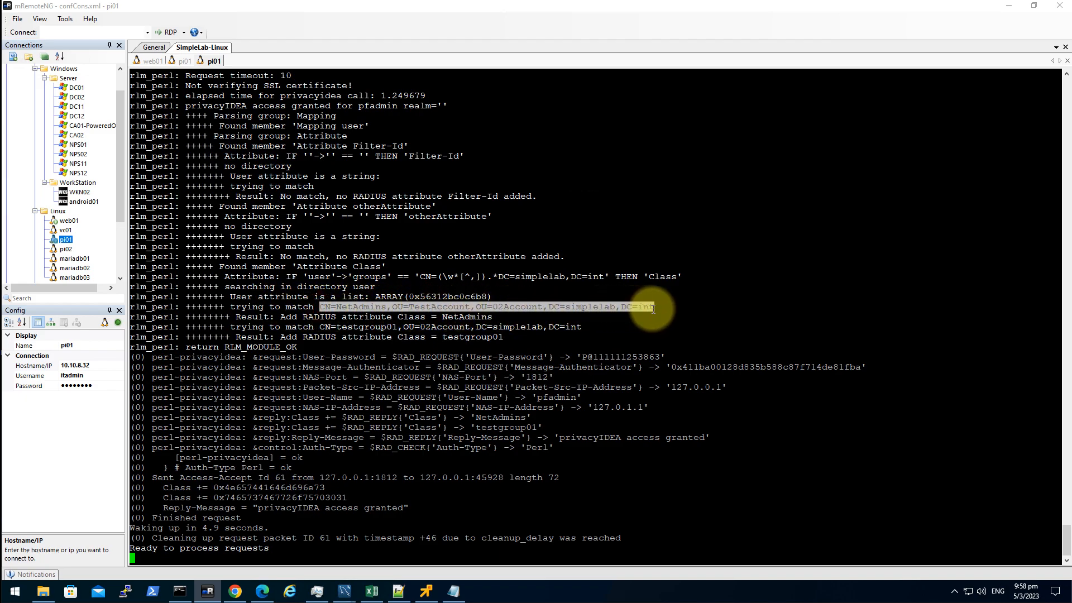
left_click(350, 306)
left_click_drag(338, 307, 387, 307)
double_click(472, 316)
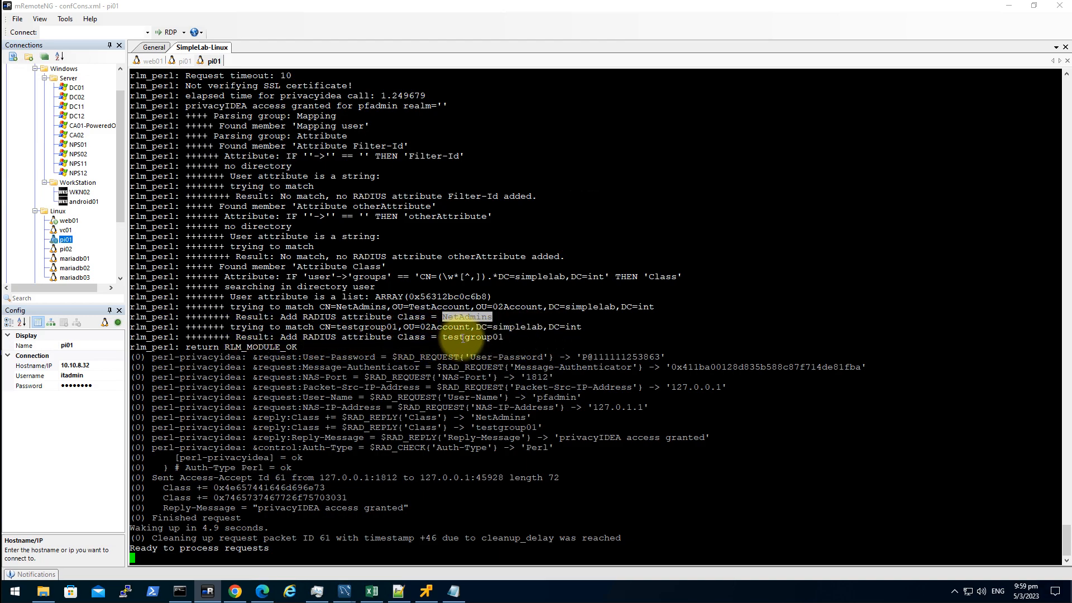
left_click(518, 330)
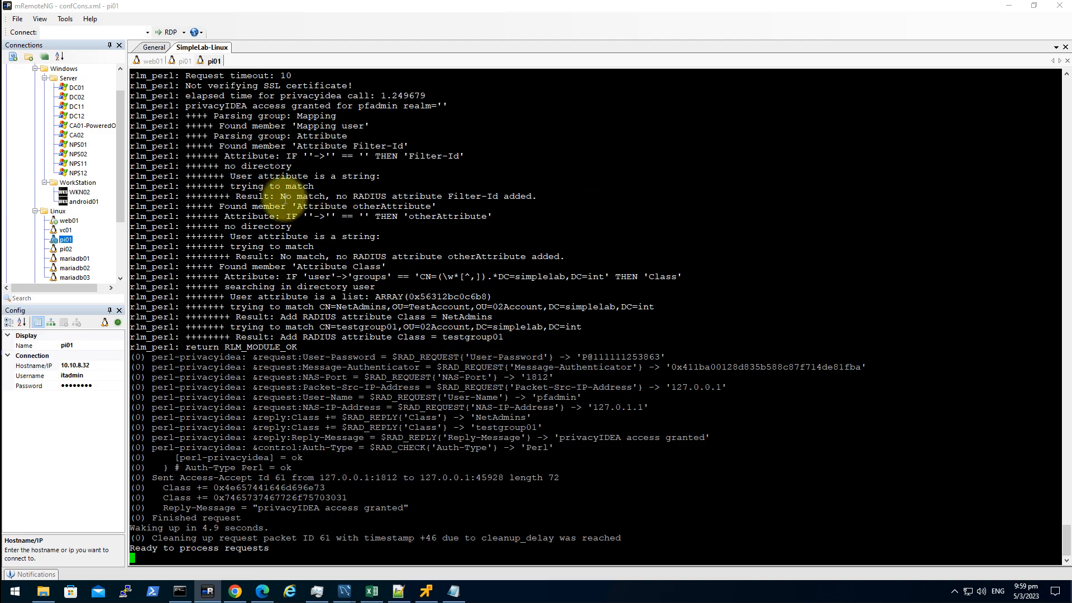
- In the radtest session, select both Class hex values and the 'privacyIDEA access granted' reply
left_click(179, 64)
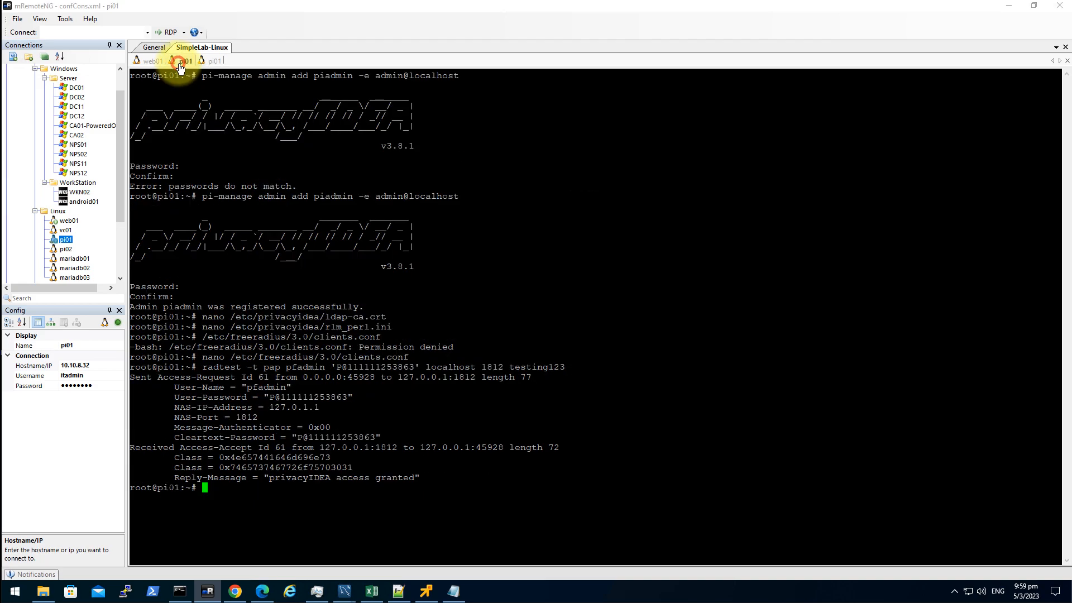
double_click(262, 458)
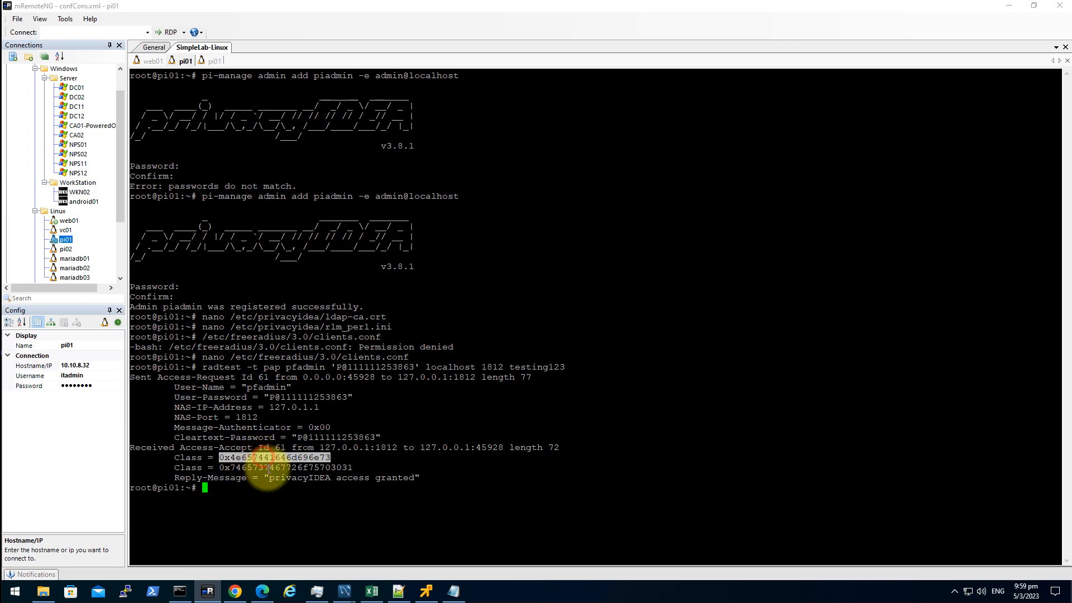
double_click(308, 468)
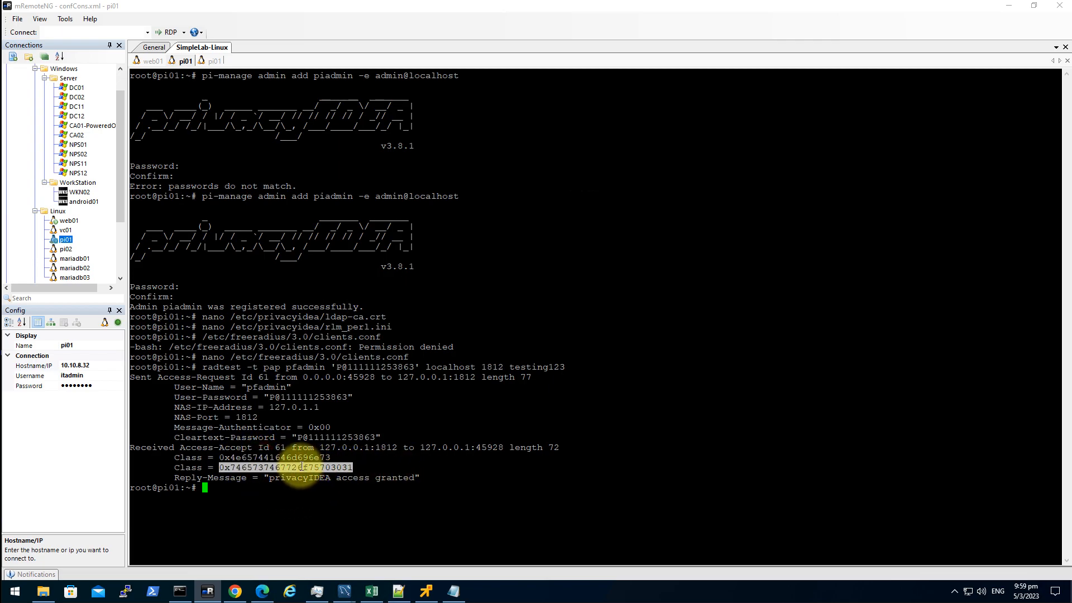
left_click(384, 488)
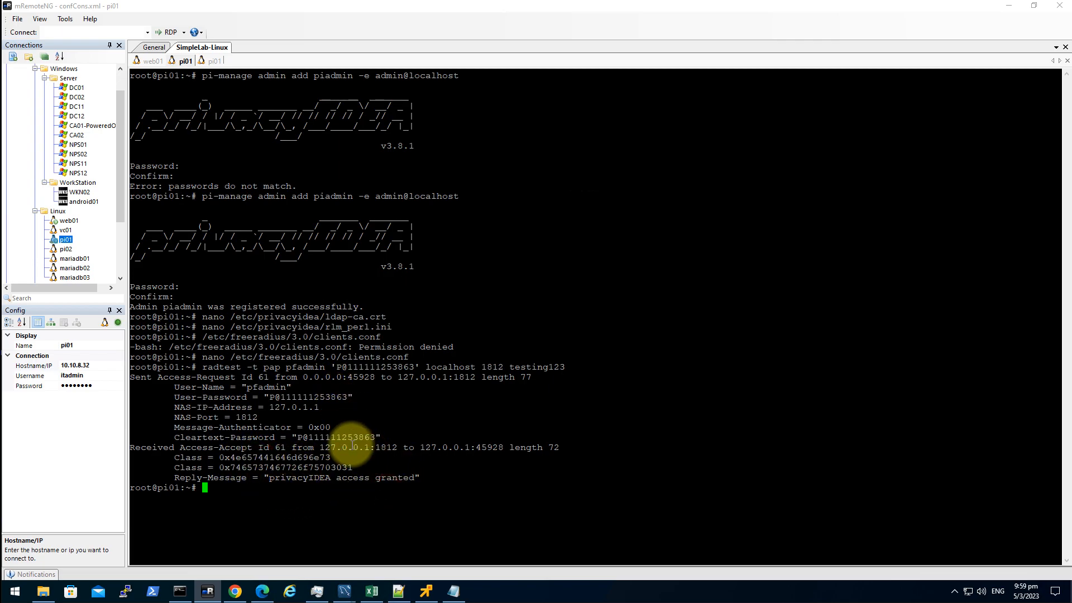
left_click_drag(271, 478, 458, 480)
left_click(459, 481)
left_click(456, 495)
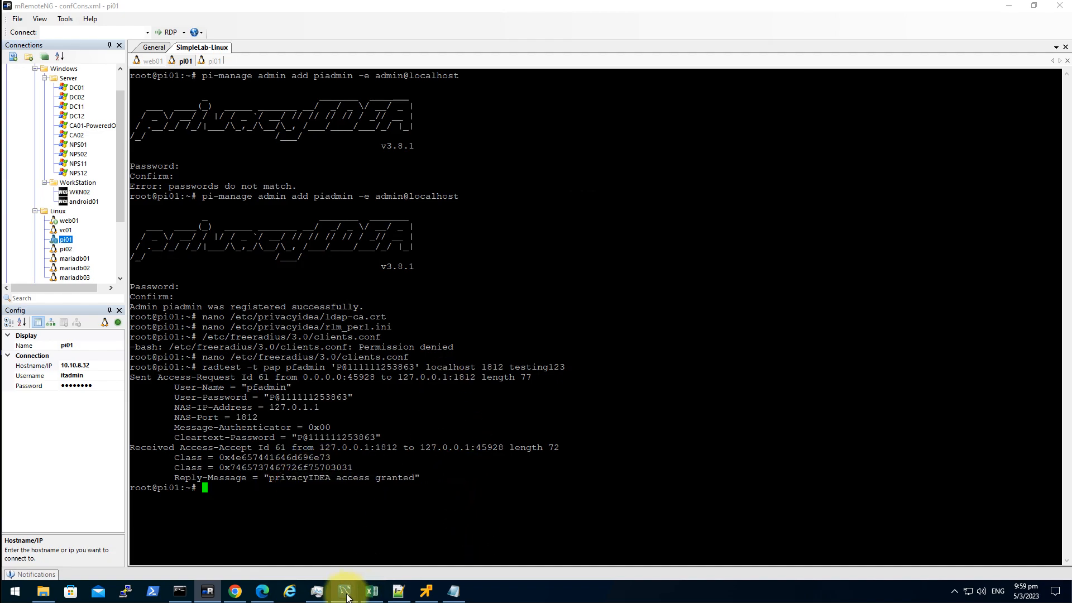
- Sign in to the labpf01 pfSense web console as pfadmin with password plus OTP
mouse_move(234, 586)
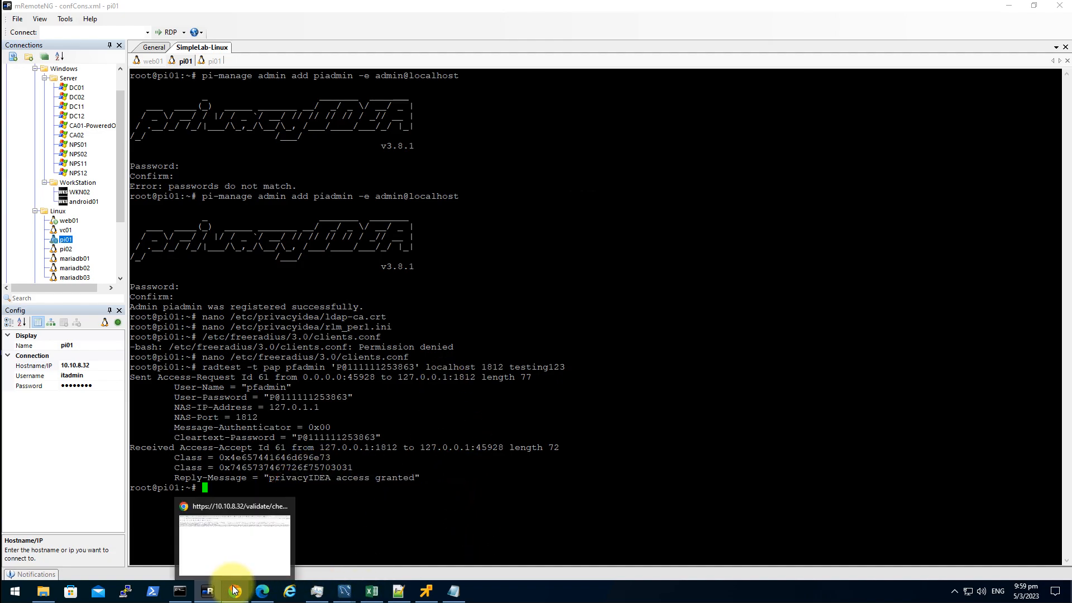
left_click(233, 557)
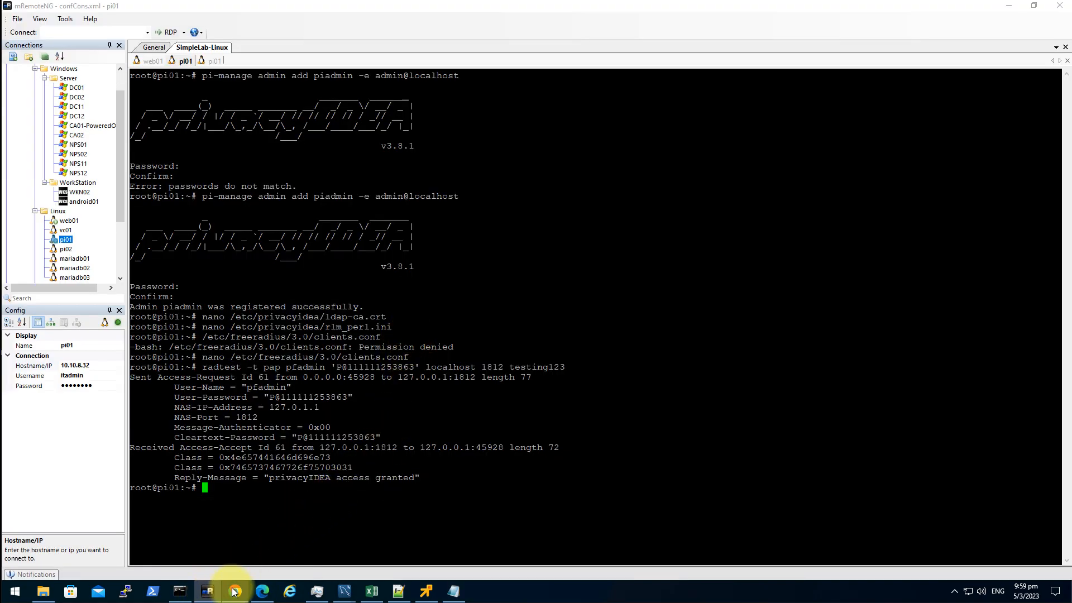
left_click(234, 591)
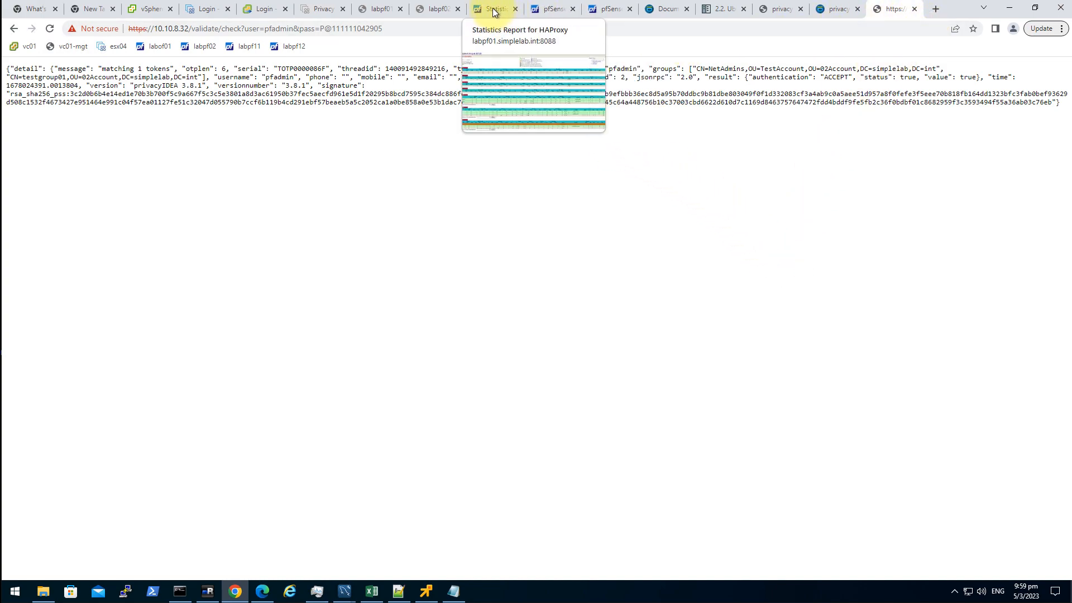
left_click(369, 10)
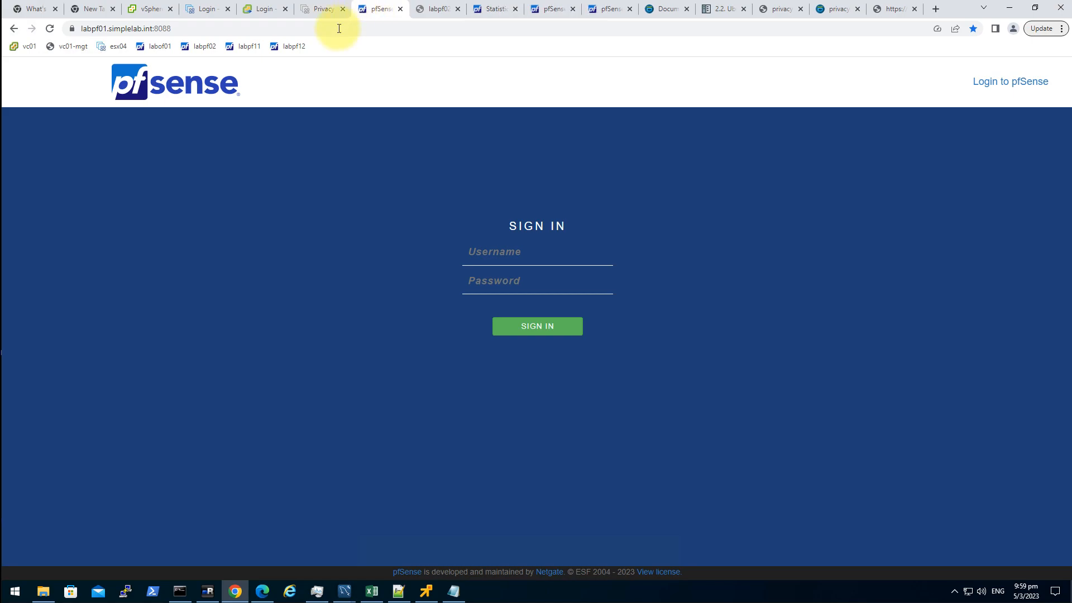
left_click(527, 260)
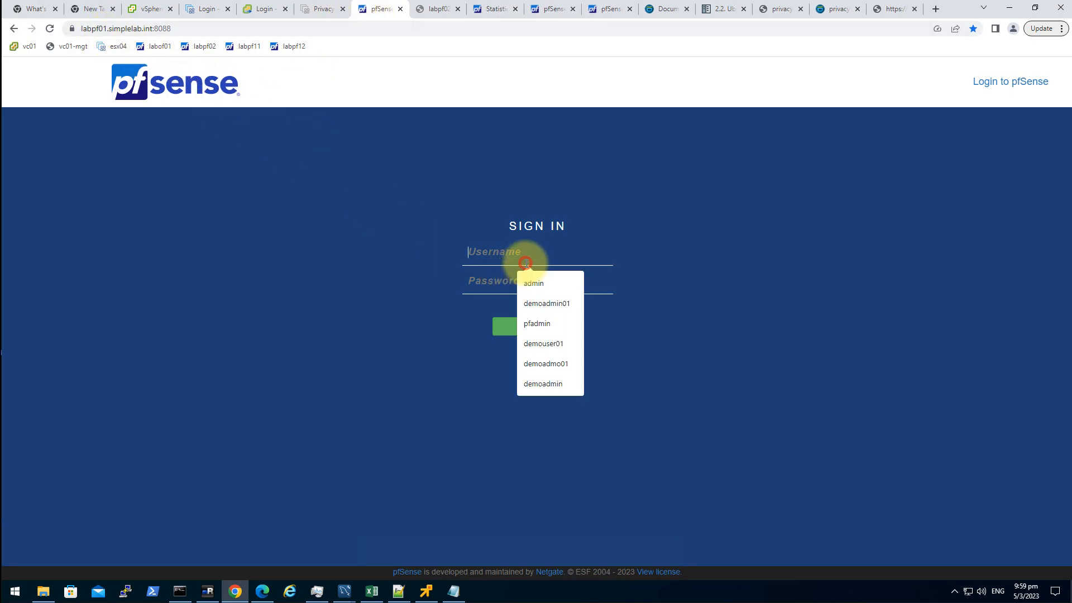
type("pfadmin")
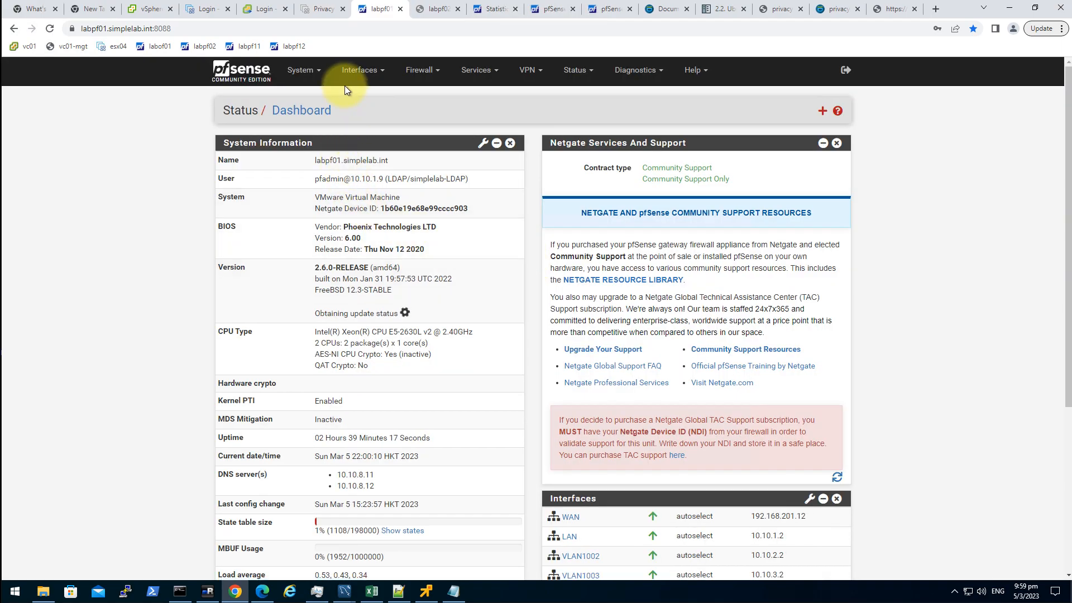
left_click(302, 70)
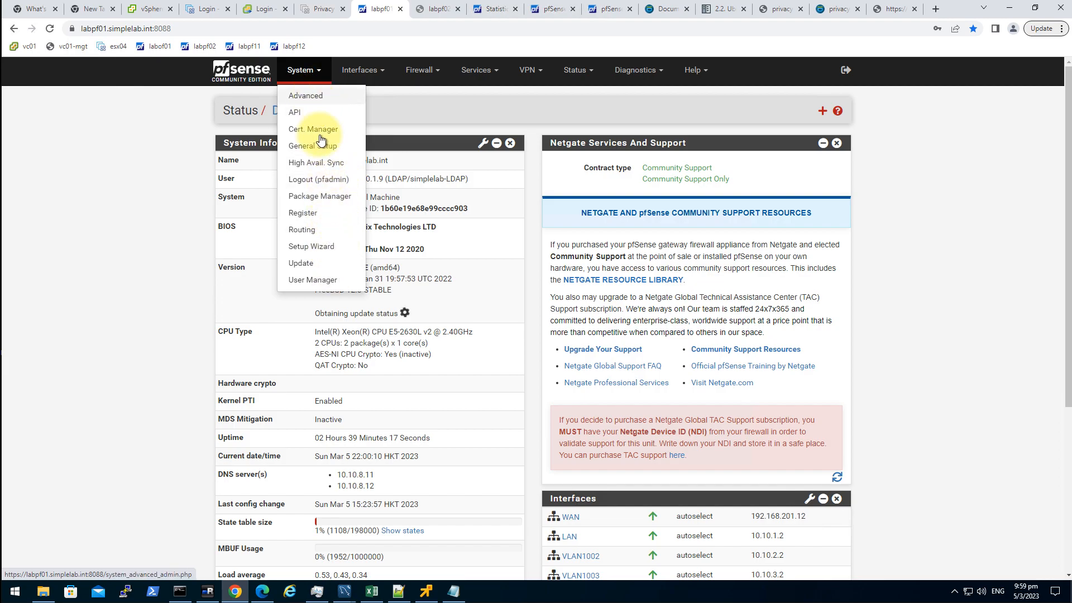
- Delete the old simplelab-PI entry from the User Manager's Authentication Servers
left_click(304, 279)
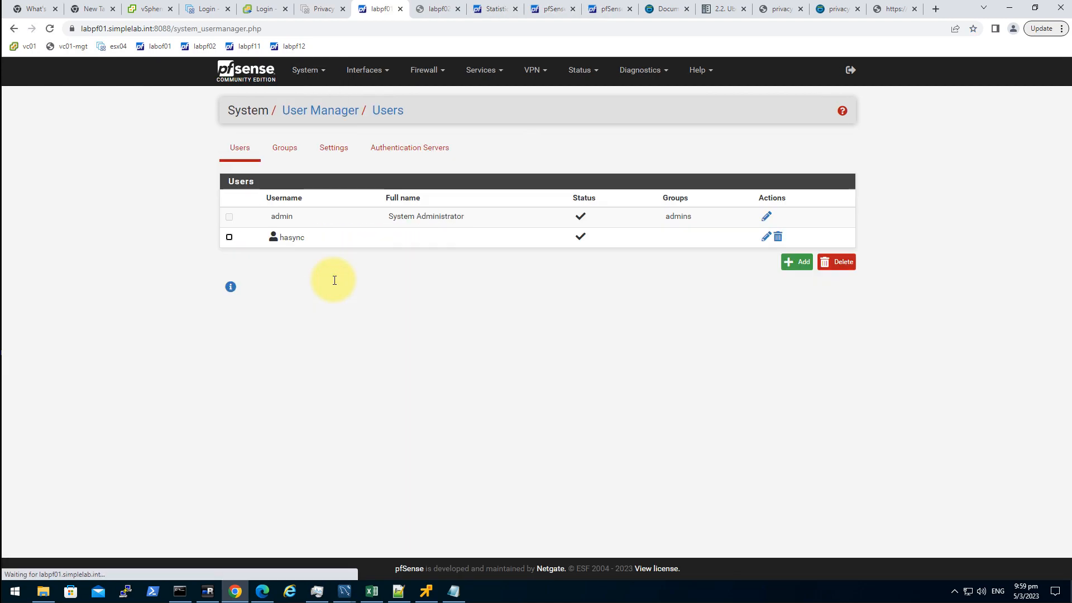
left_click(423, 152)
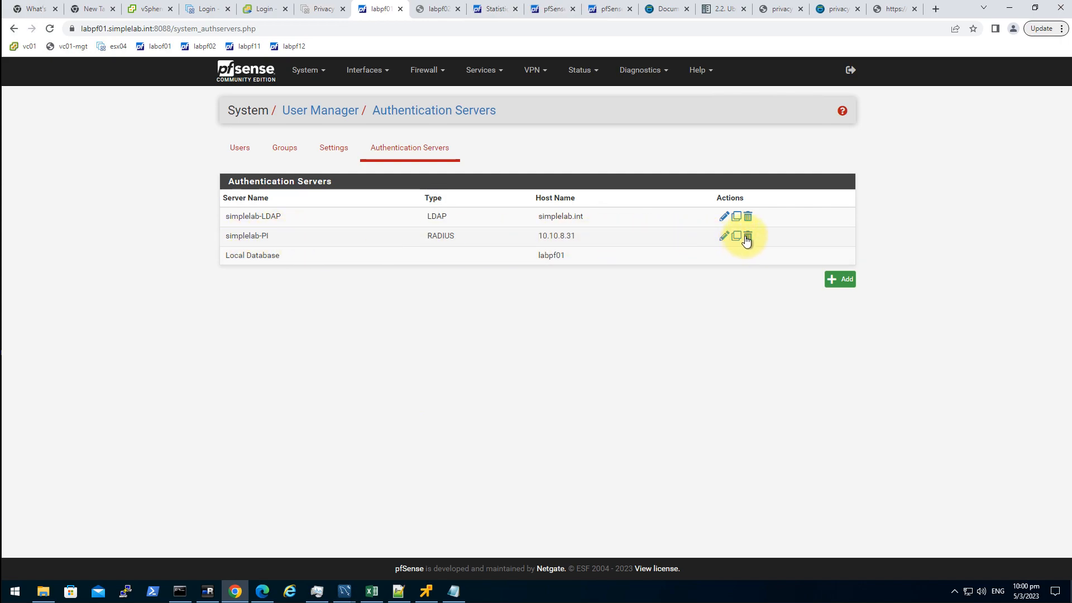
left_click_drag(245, 238, 223, 238)
key("ctrl+c")
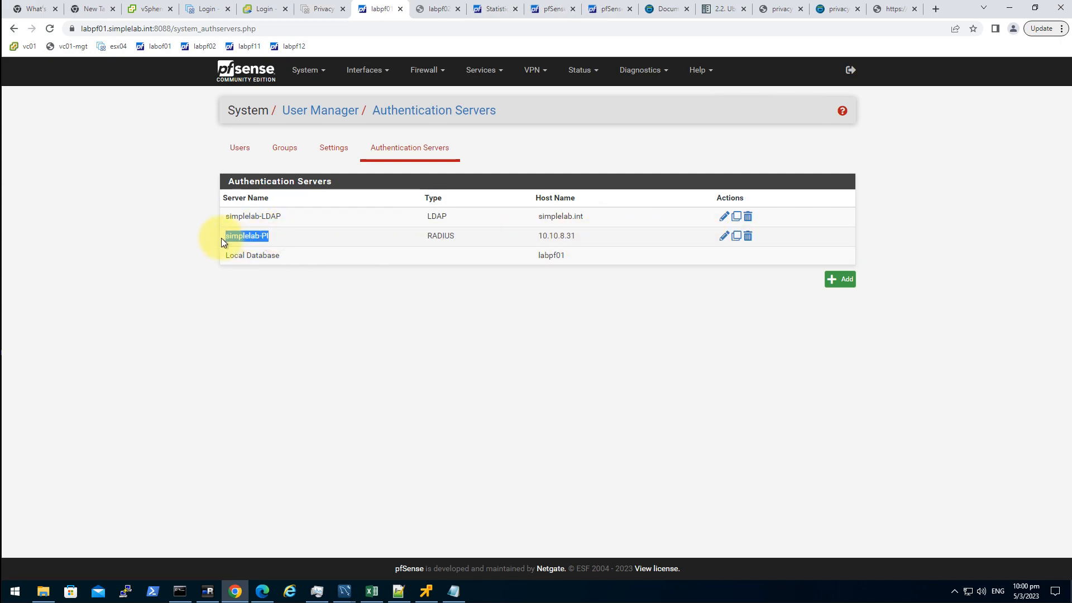
left_click(747, 236)
left_click(592, 87)
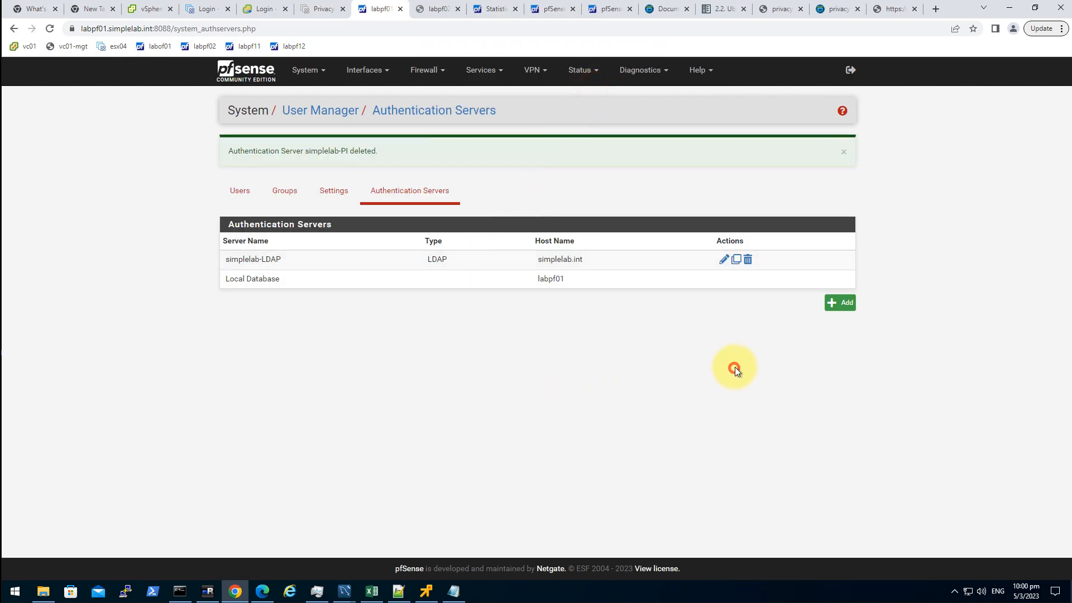
- Add a RADIUS server named simplelab-PI at host 10.10.8.32 and enter its shared secret
left_click(834, 304)
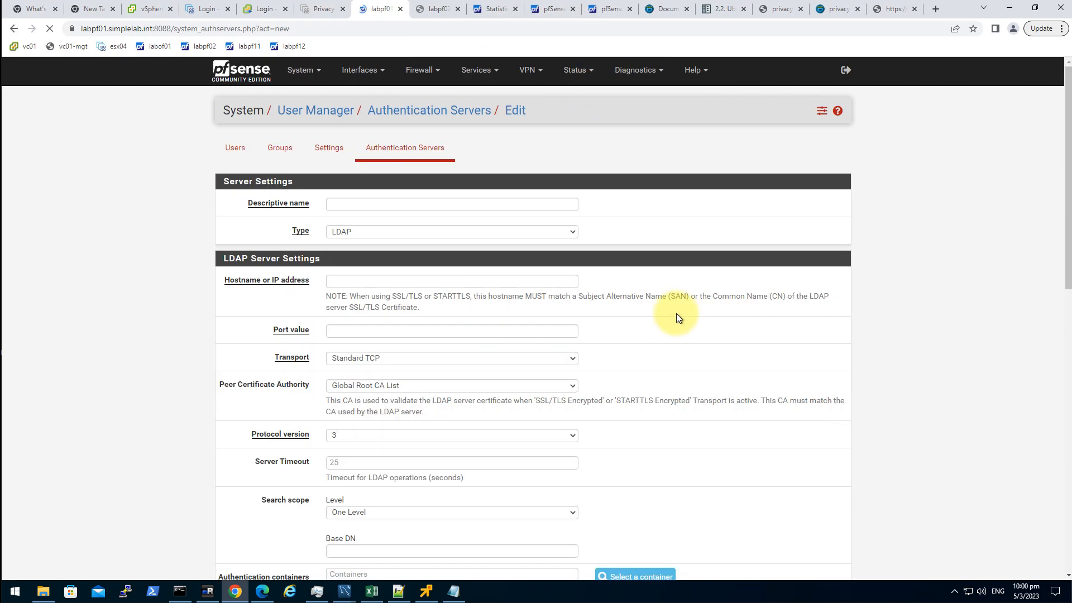
left_click(360, 230)
left_click(377, 250)
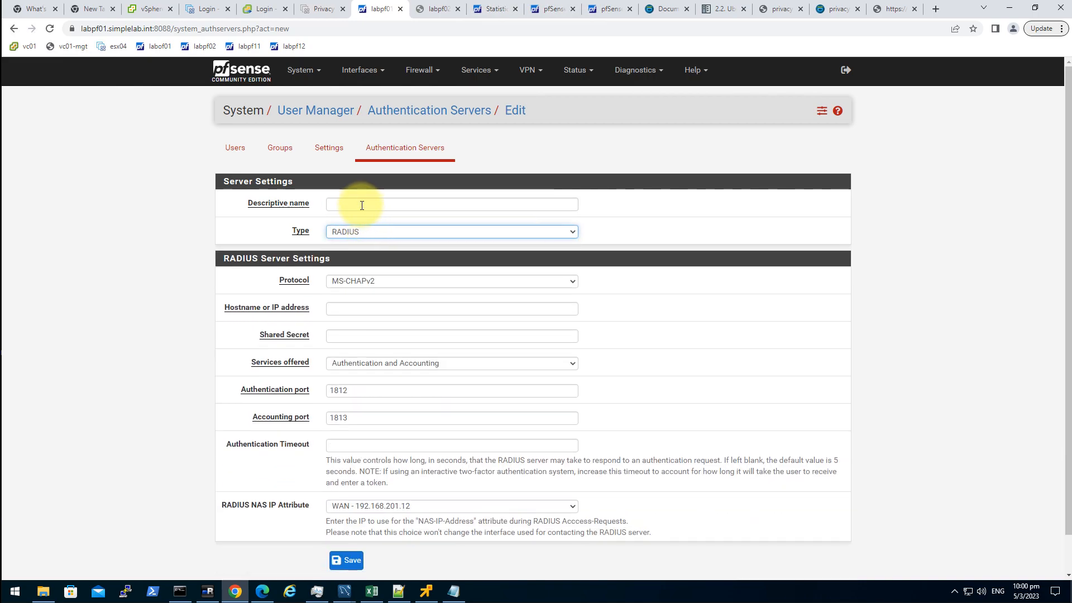
left_click(361, 205)
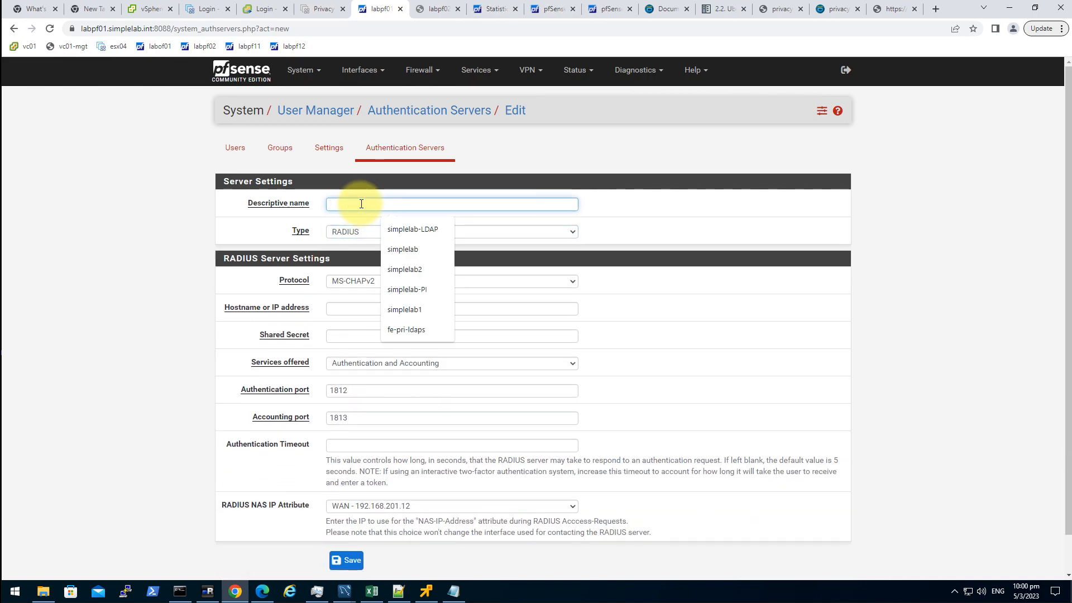
key("ctrl+v")
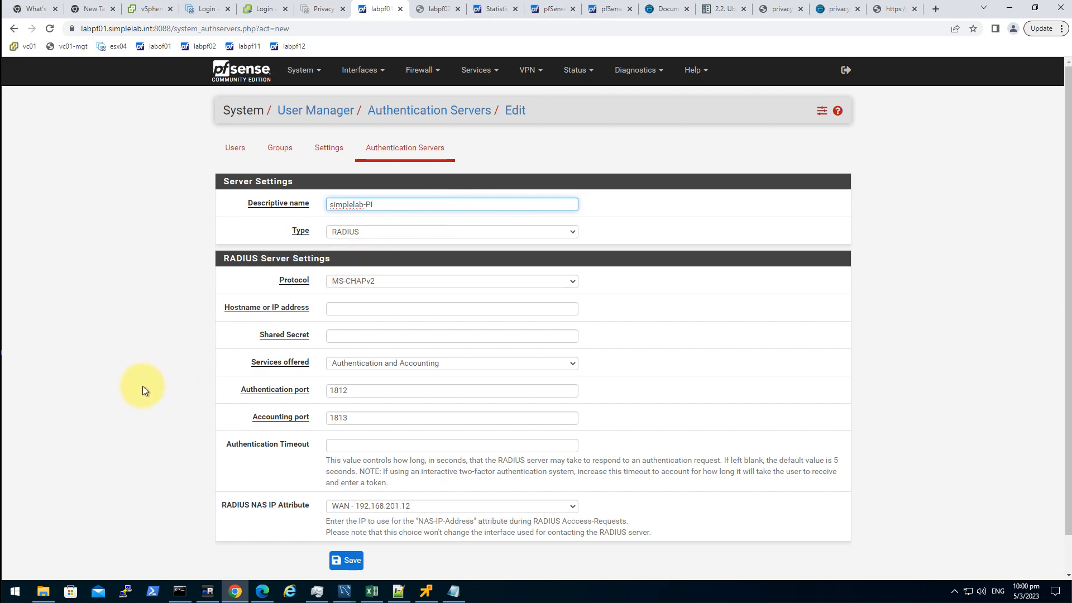
left_click(350, 313)
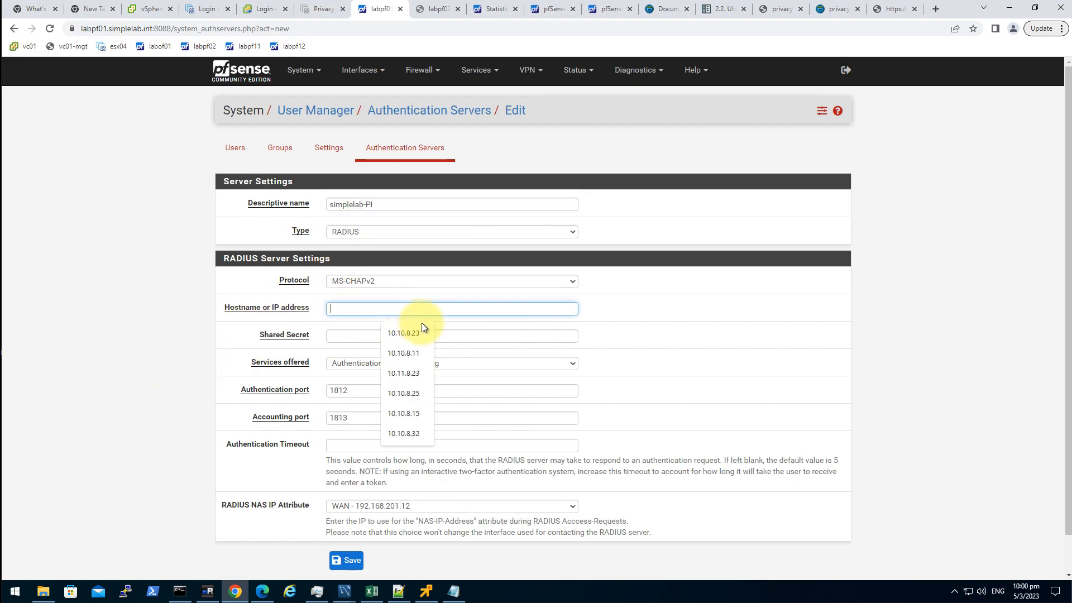
left_click(417, 432)
left_click(352, 338)
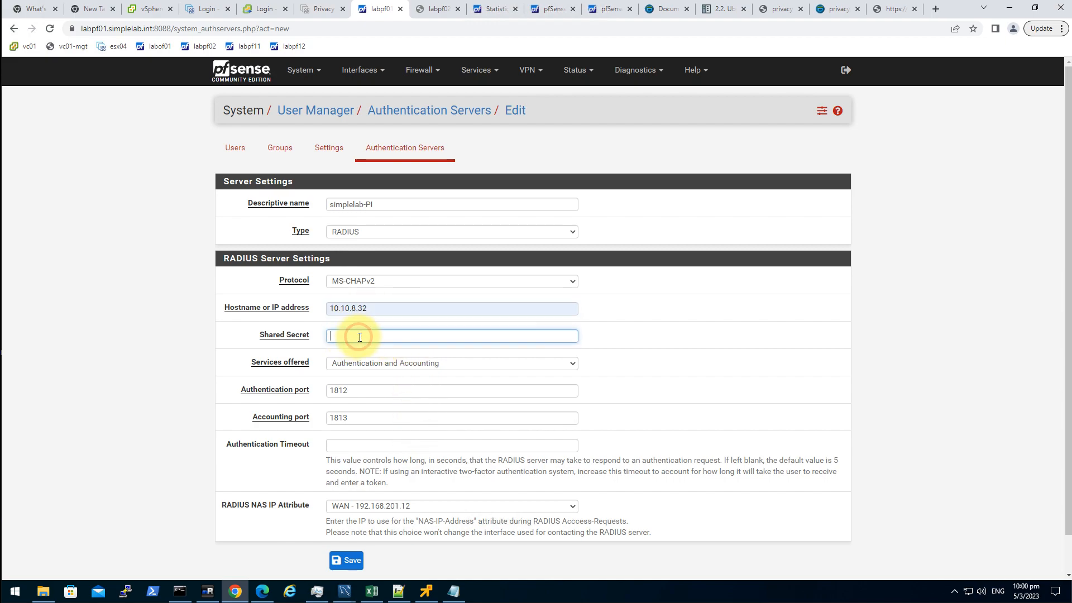
type("•••••")
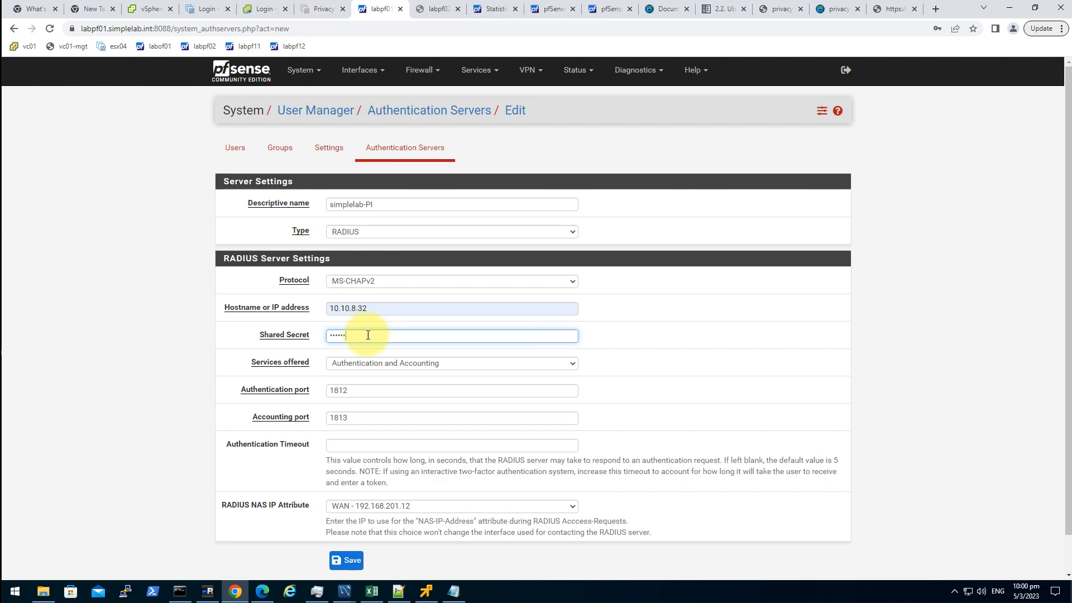
left_click(207, 590)
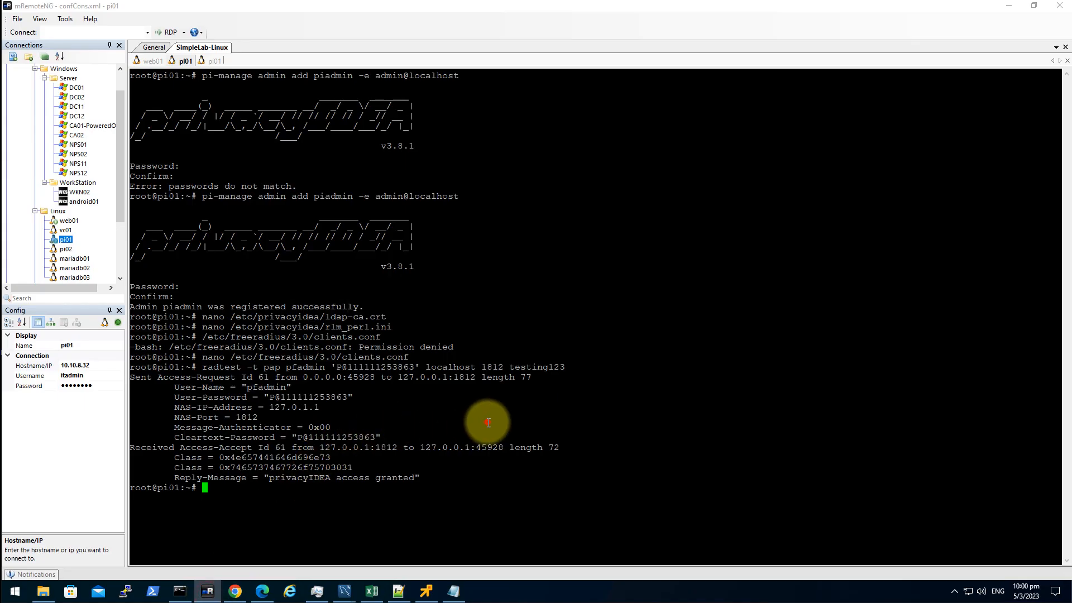
key("Up")
key("Up")
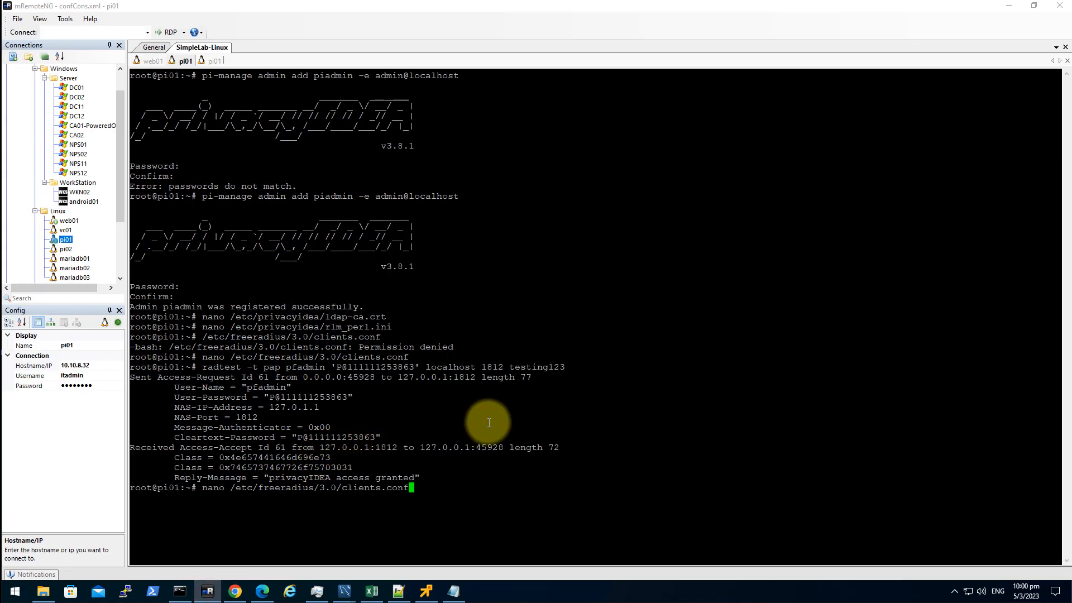
key("Return")
key("Page_Down")
key("Page_Down")
key("Page_Down")
key("Page_Down")
key("Page_Down")
key("Page_Down")
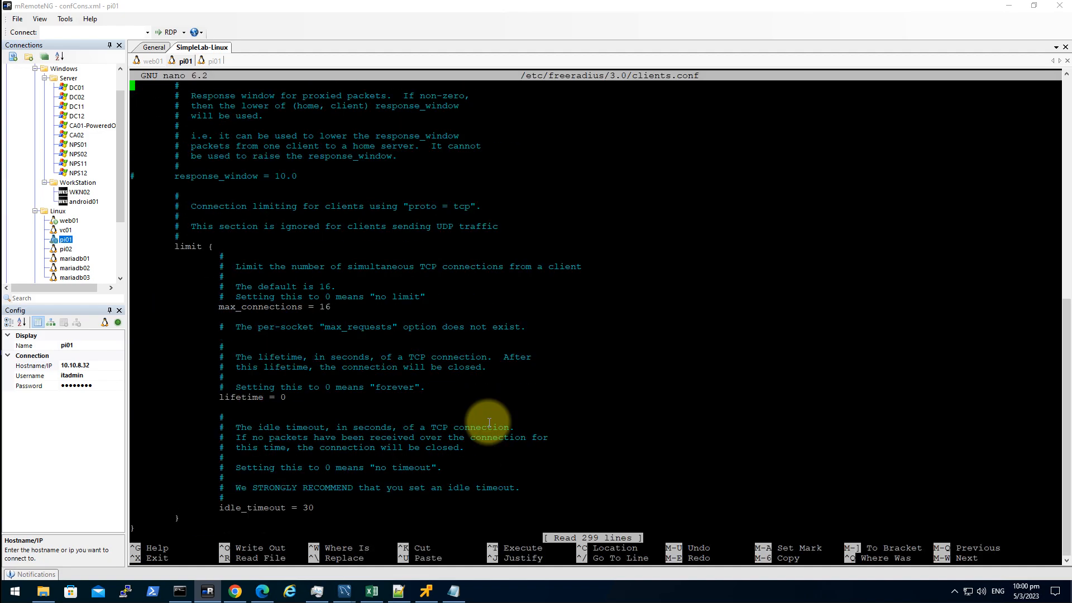
double_click(290, 468)
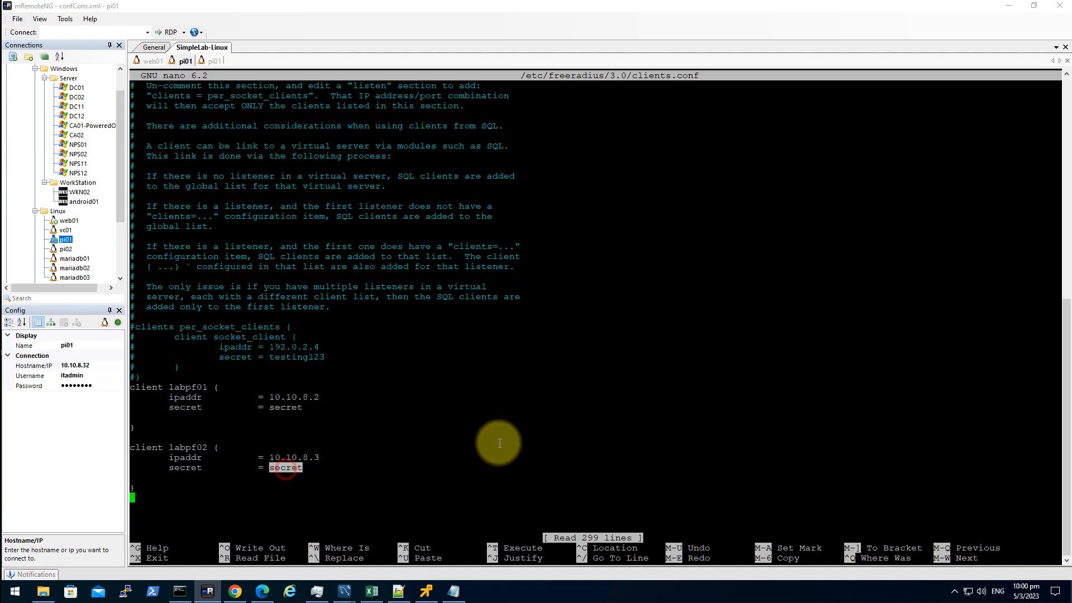
key("ctrl+c")
left_click(463, 447)
double_click(285, 467)
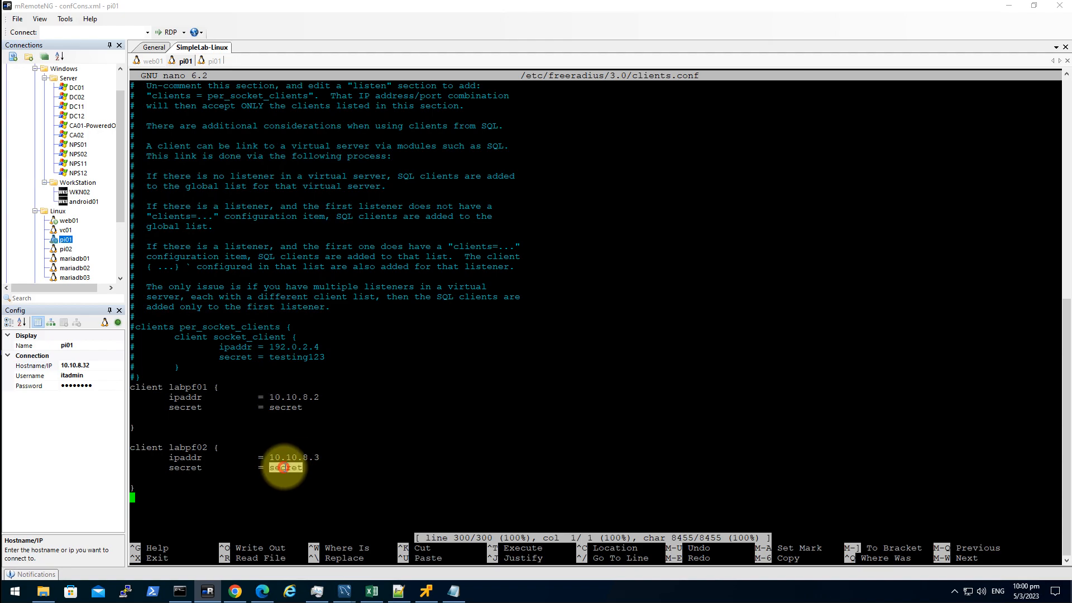
left_click(392, 464)
key("ctrl+x")
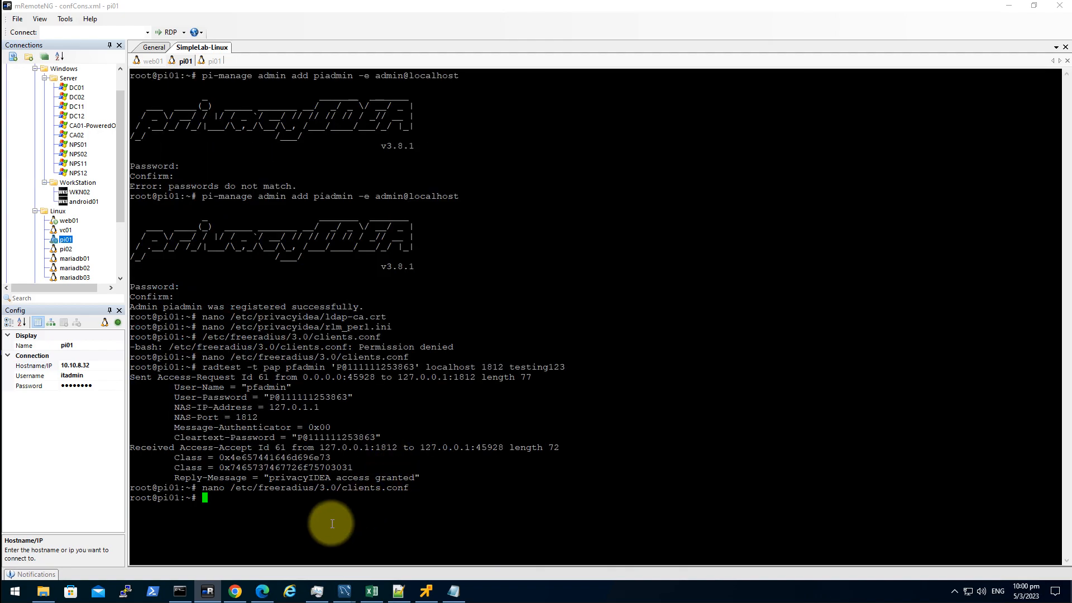
left_click(235, 591)
double_click(344, 335)
- Re-enter the shared secret, offer Authentication only, and set the RADIUS NAS IP attribute to 10.10.8.1
key("ctrl+v")
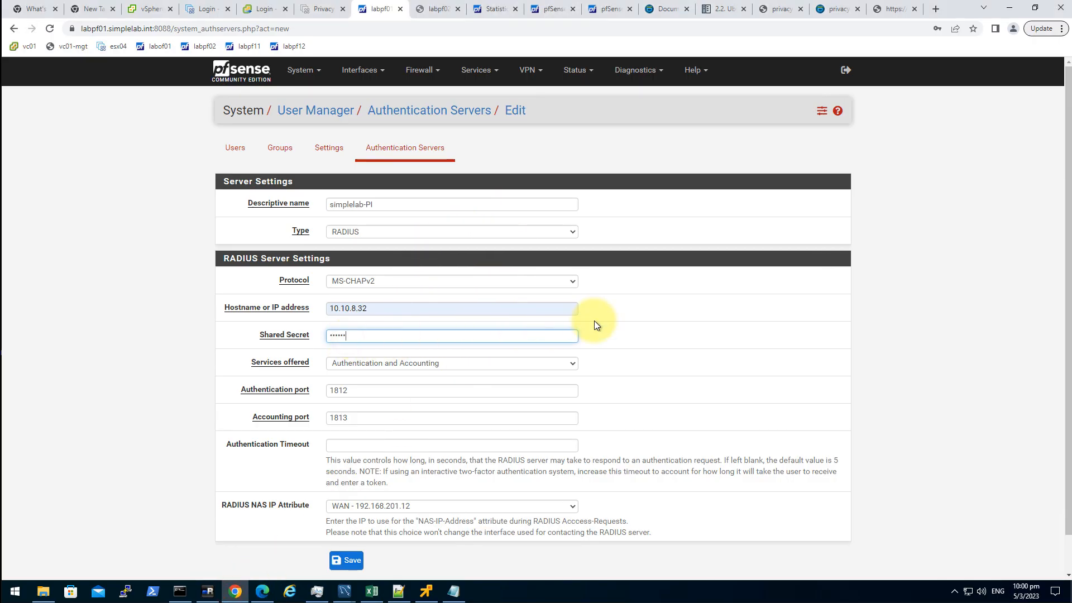
left_click(381, 366)
left_click(410, 386)
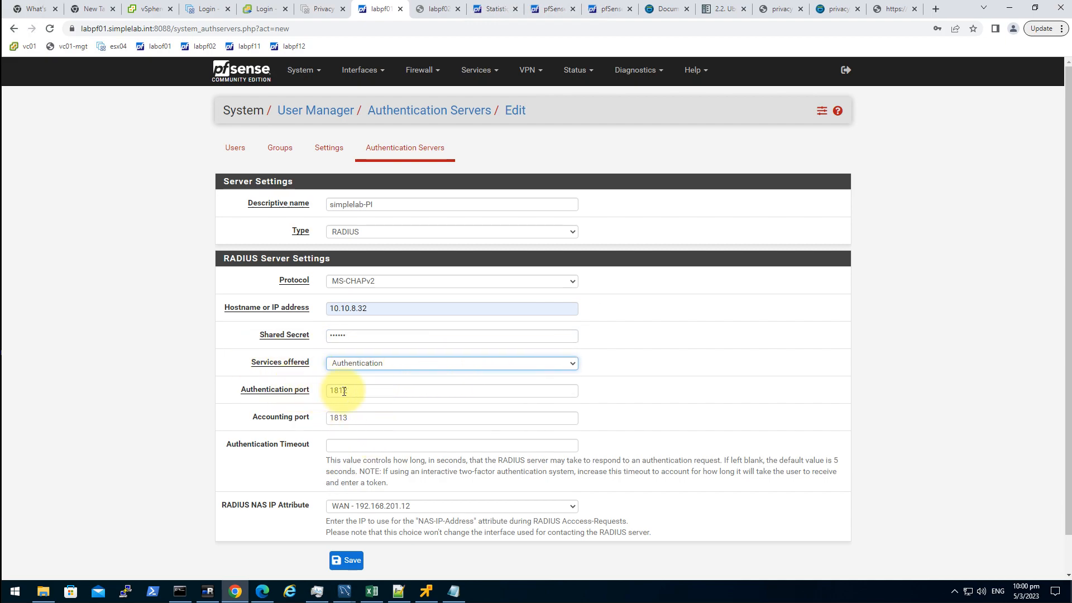
left_click(387, 390)
left_click(390, 418)
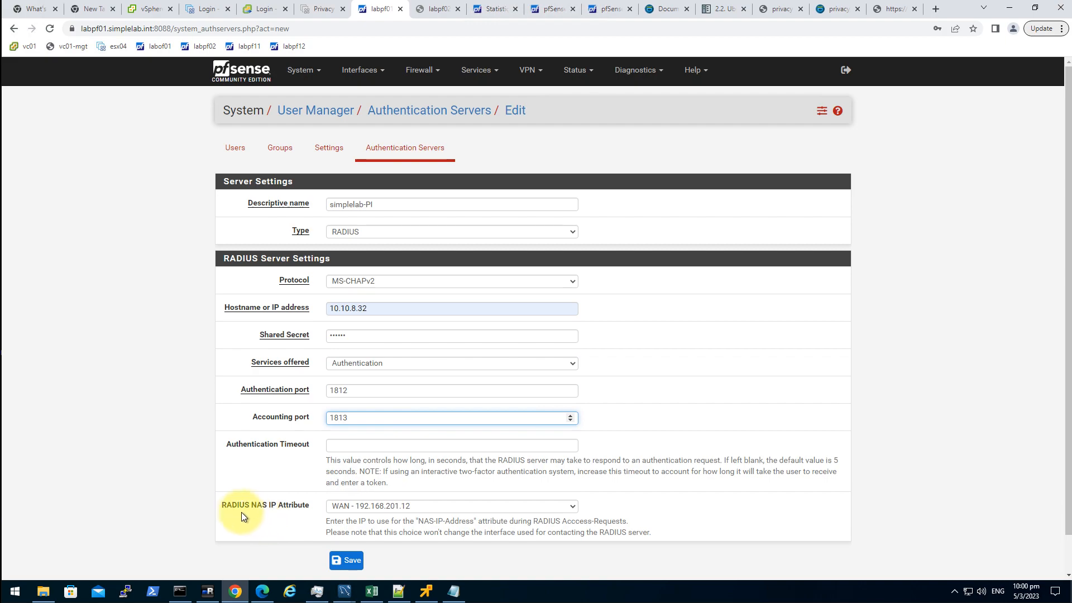
left_click_drag(223, 507, 276, 507)
left_click(258, 524)
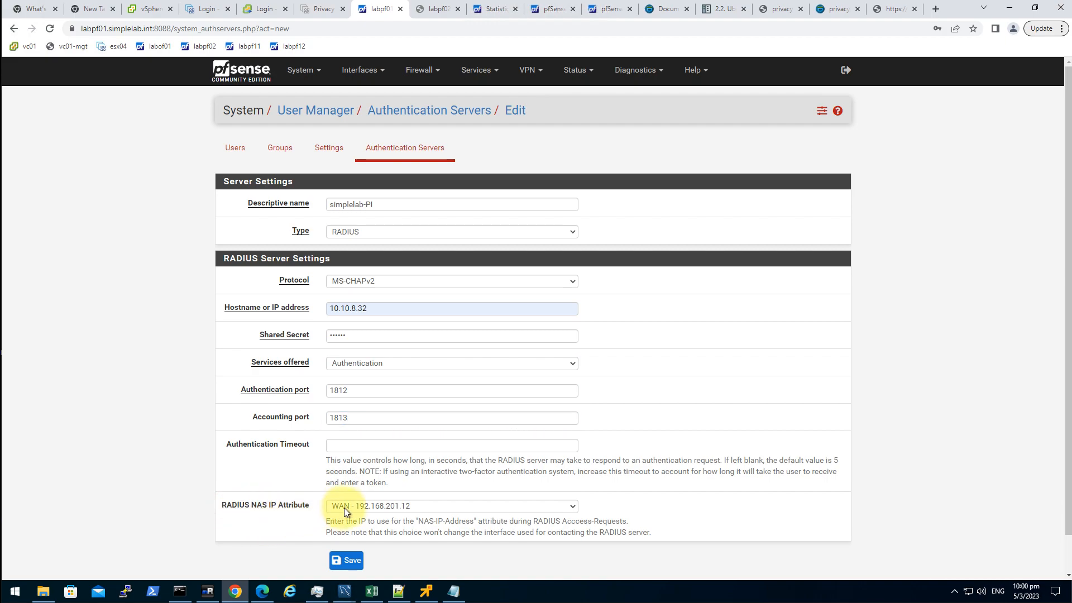
left_click(398, 507)
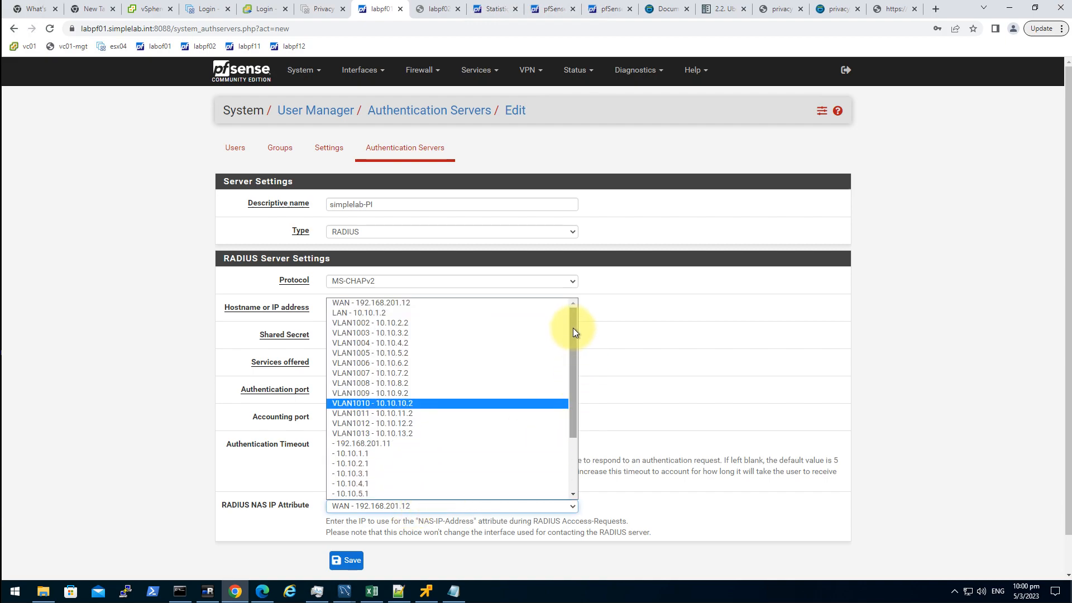
left_click_drag(572, 329, 584, 419)
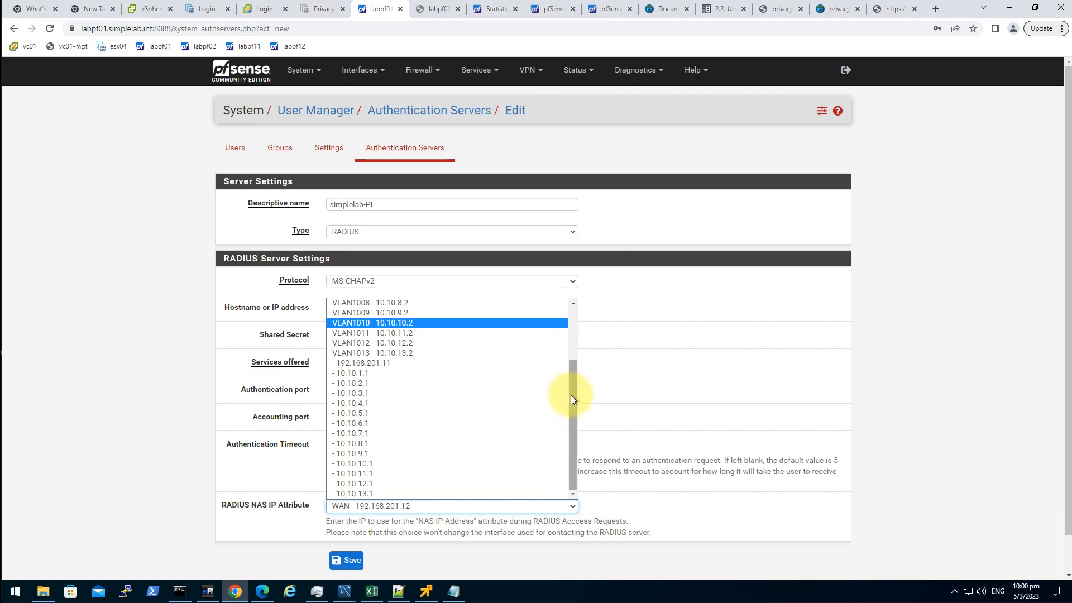
left_click_drag(570, 395, 570, 395)
left_click(384, 443)
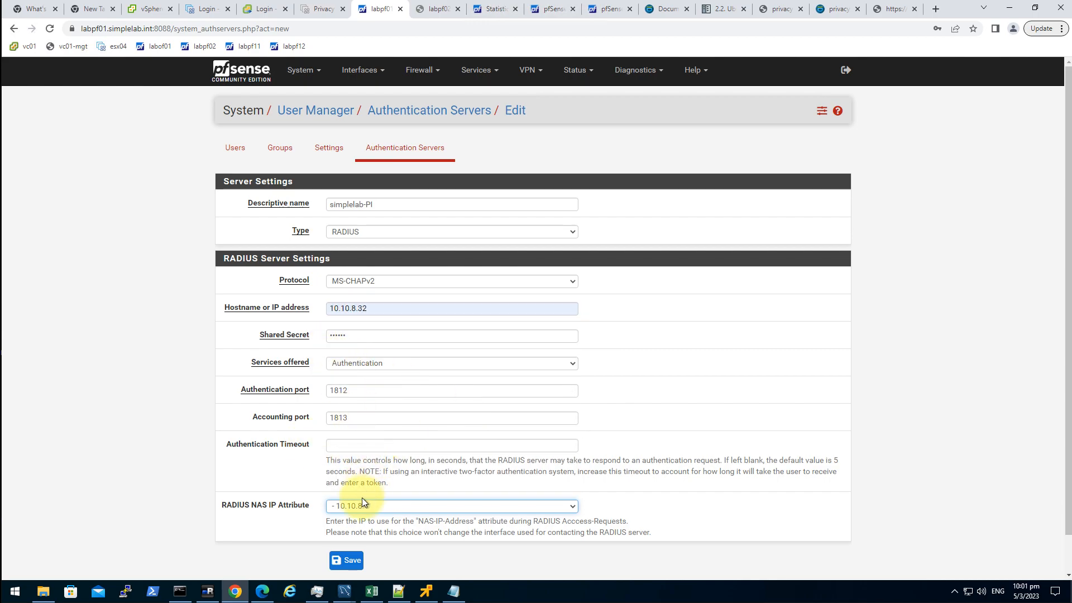
left_click(879, 472)
scroll(531, 476, "down", 1)
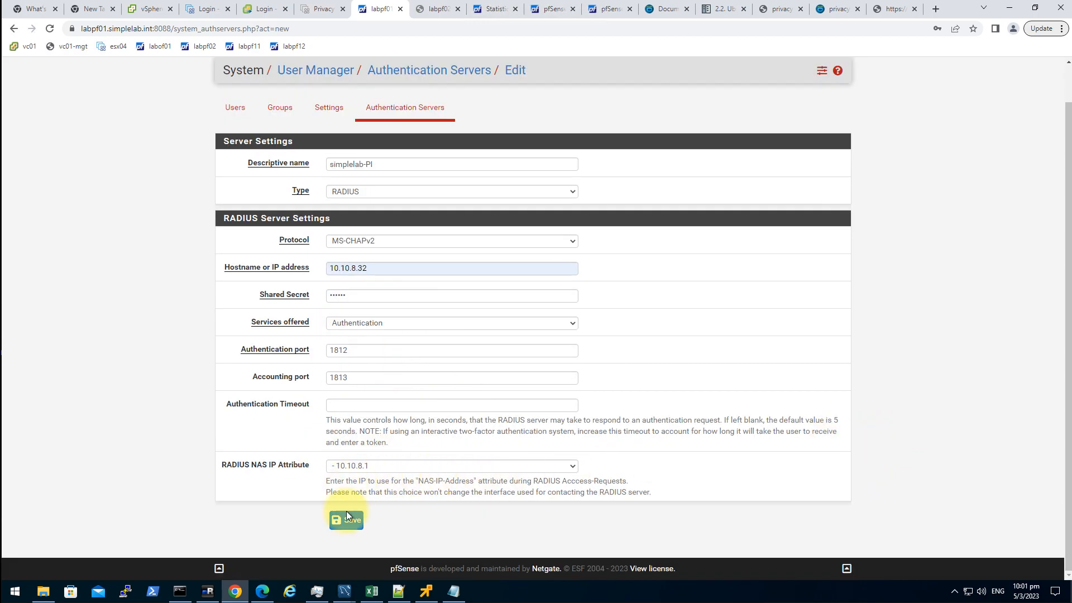
- Set the RADIUS protocol to PAP and save the simplelab-PI server
left_click(371, 240)
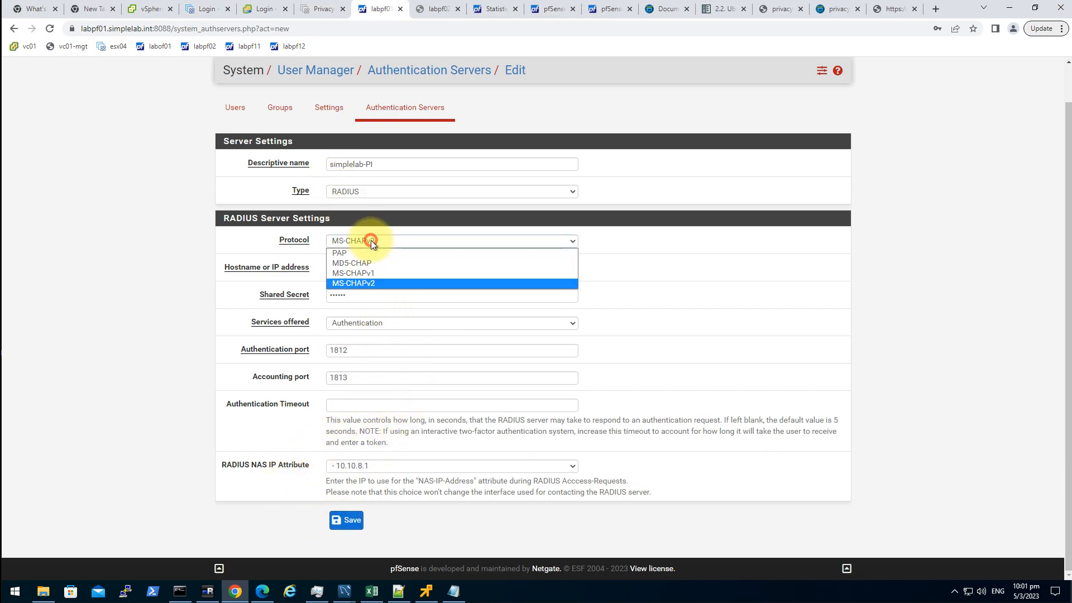
left_click(376, 253)
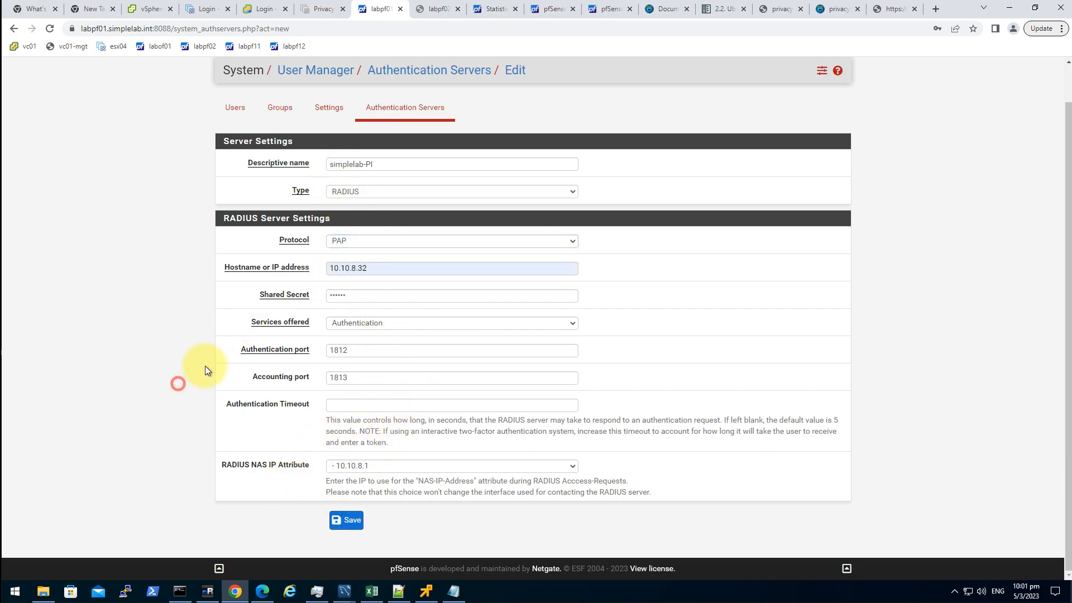
left_click(400, 240)
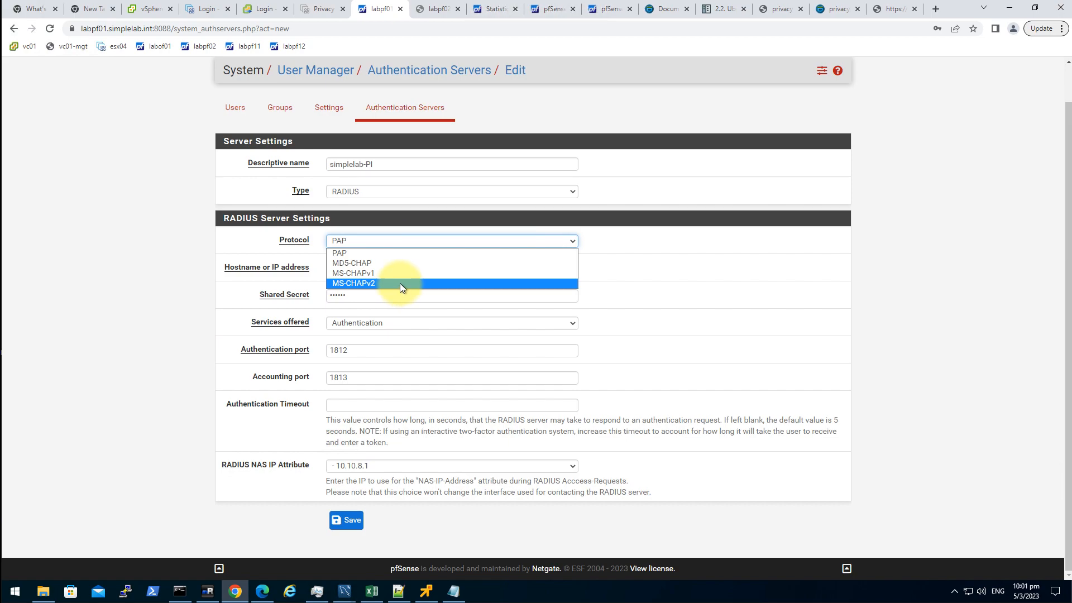
left_click(136, 296)
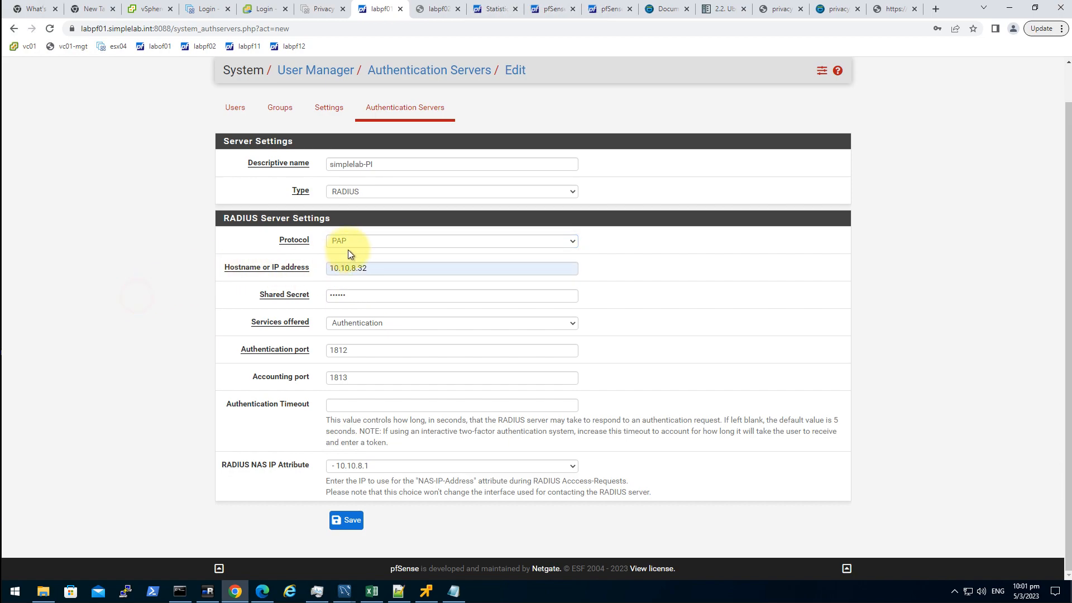
left_click(351, 521)
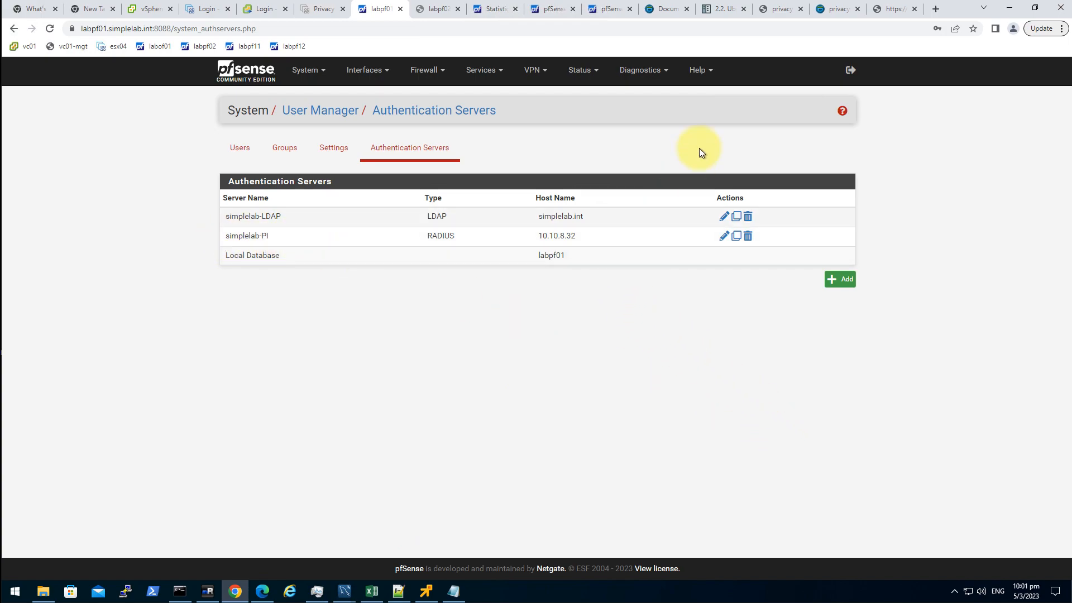
- Open Diagnostics > Authentication, choose the simplelab-PI server and enter username pfadmin
left_click(641, 70)
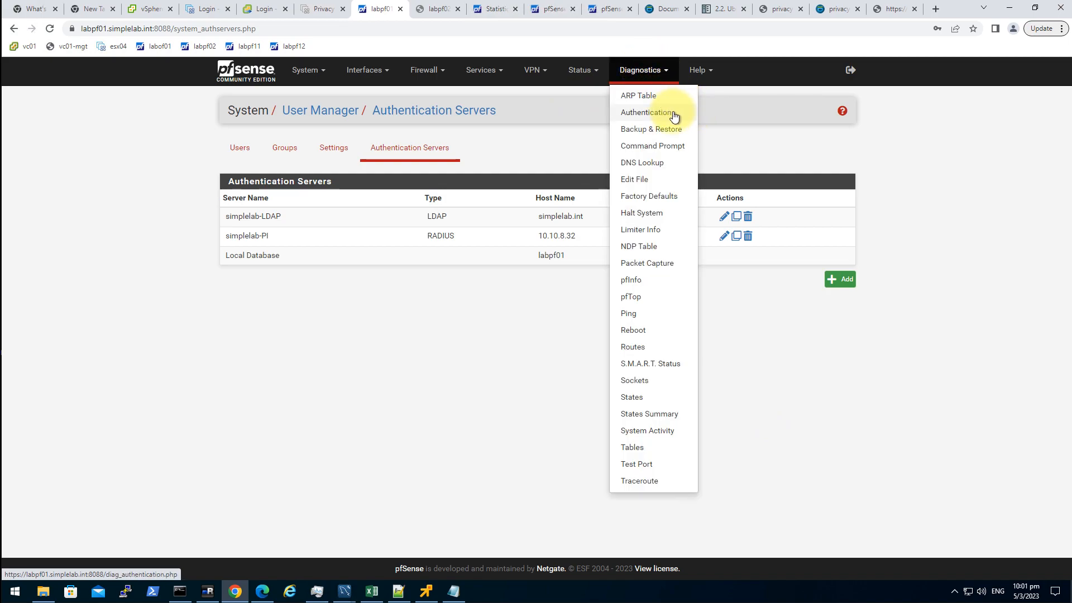
left_click(674, 114)
left_click(403, 166)
left_click(403, 187)
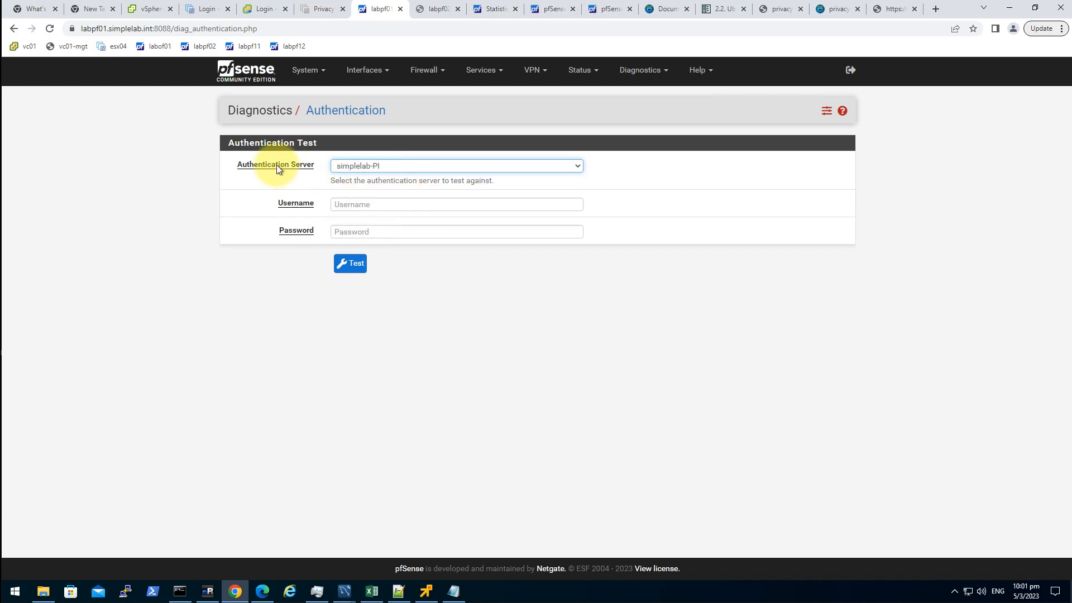
left_click(388, 205)
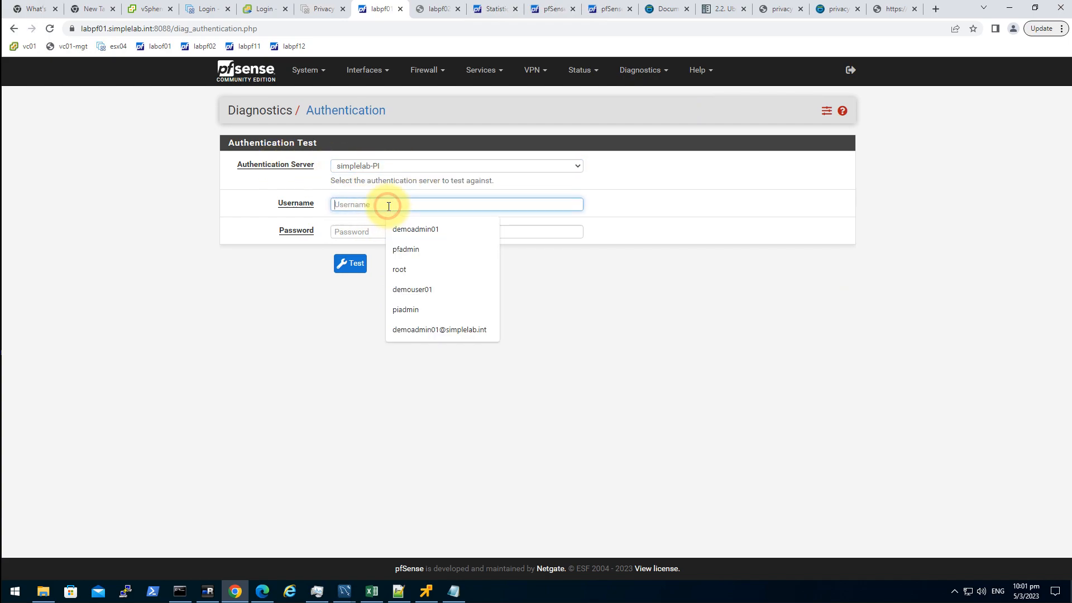
type("pfadmin")
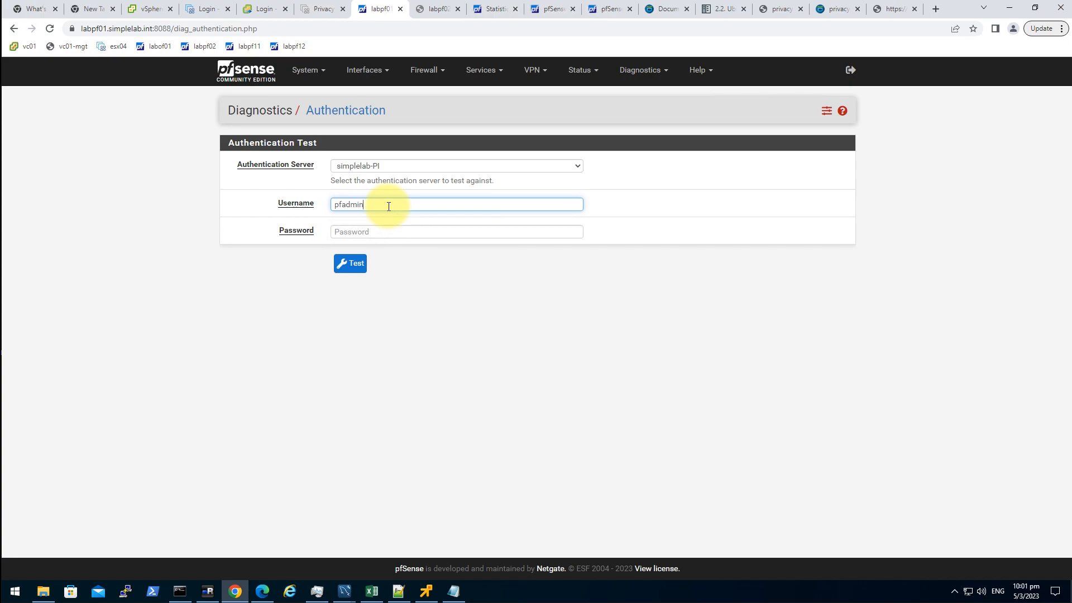
left_click(389, 229)
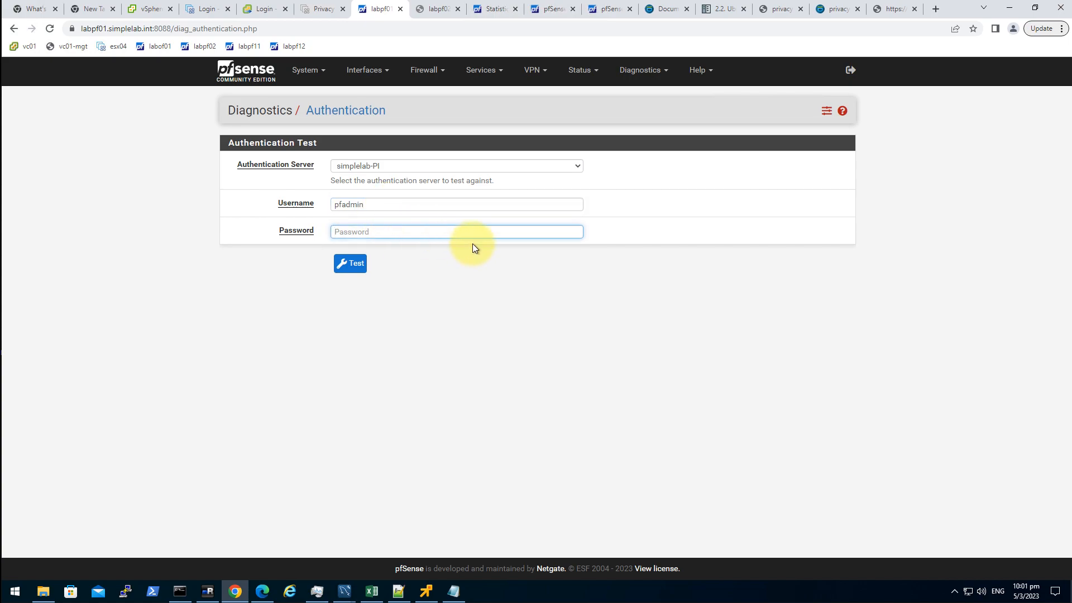
type("••")
key("BackSpace")
key("BackSpace")
- Paste pfadmin's static password from Notepad and run the test, which reports Authentication failed
left_click(453, 590)
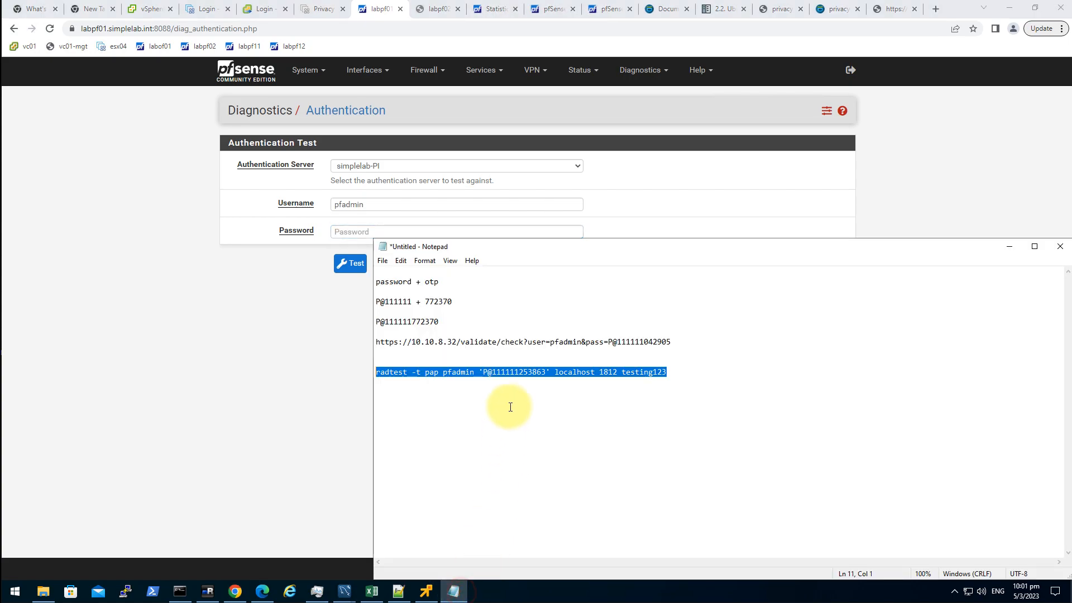
left_click(514, 371)
left_click_drag(484, 377, 519, 379)
key("ctrl+c")
left_click(96, 319)
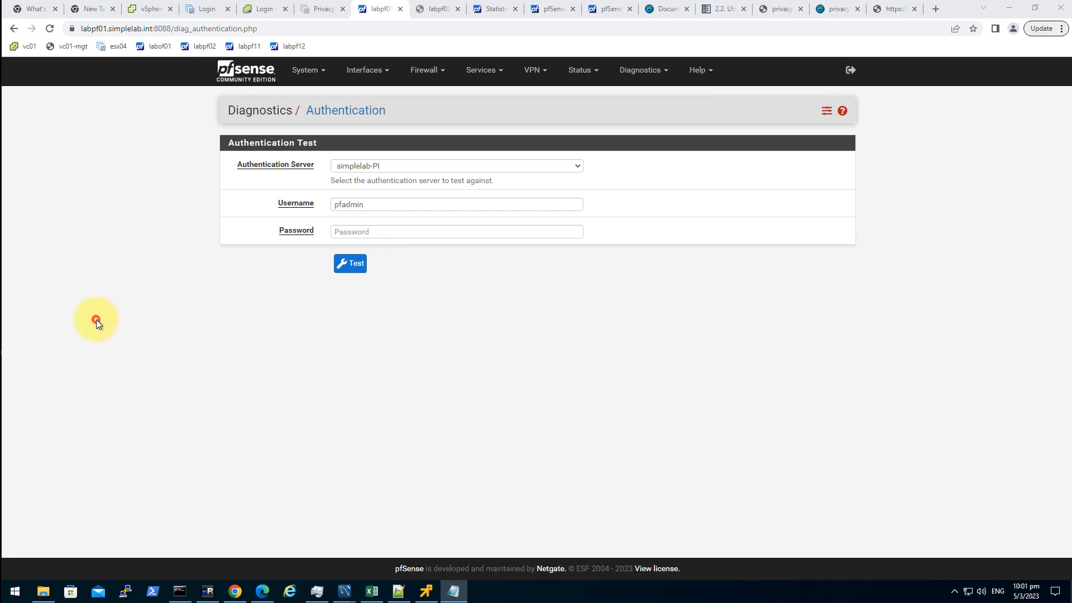
left_click(410, 231)
key("ctrl+v")
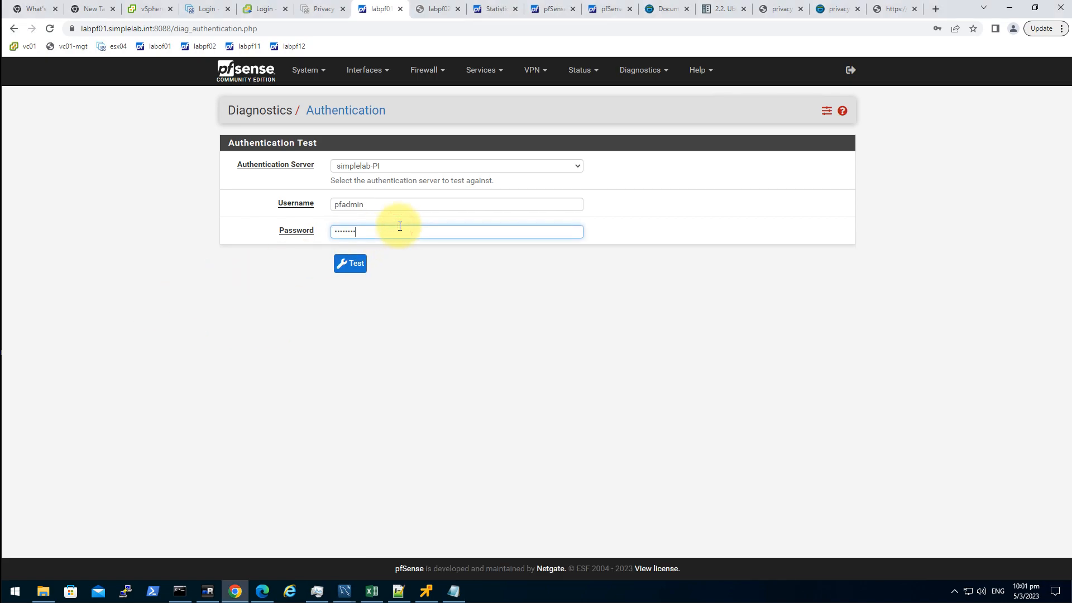
left_click(346, 264)
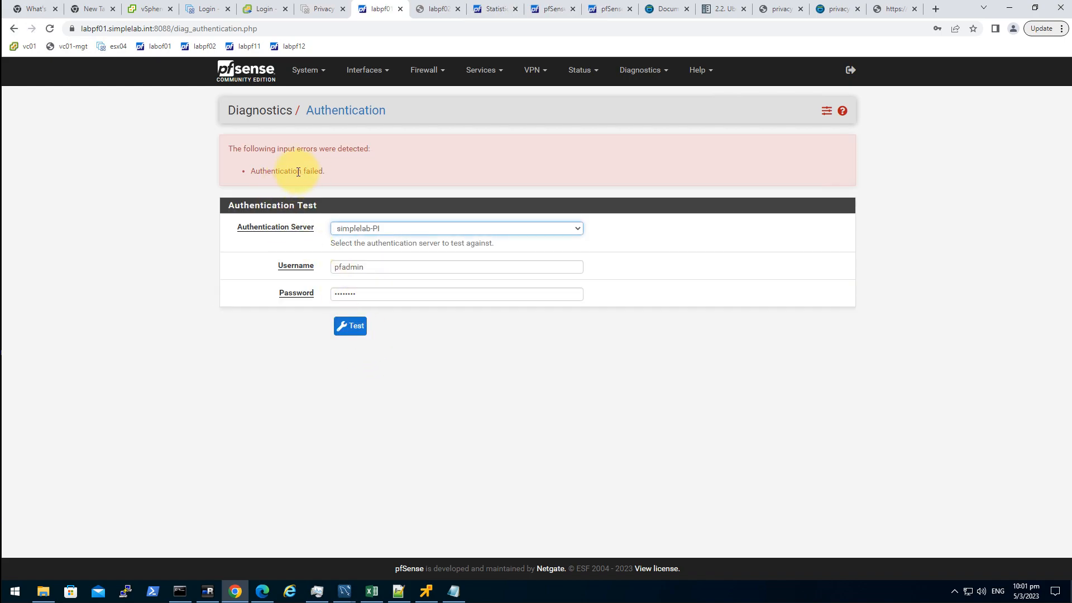
- Replace the old OTP in the Notepad line with the current authenticator code and copy password plus OTP
left_click(453, 590)
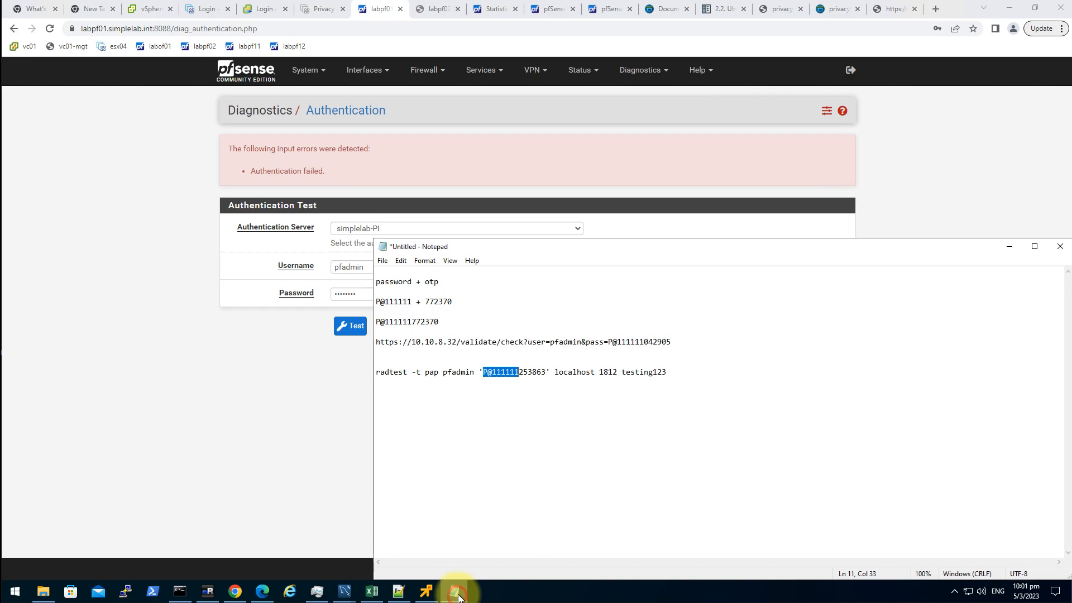
key("alt+Tab")
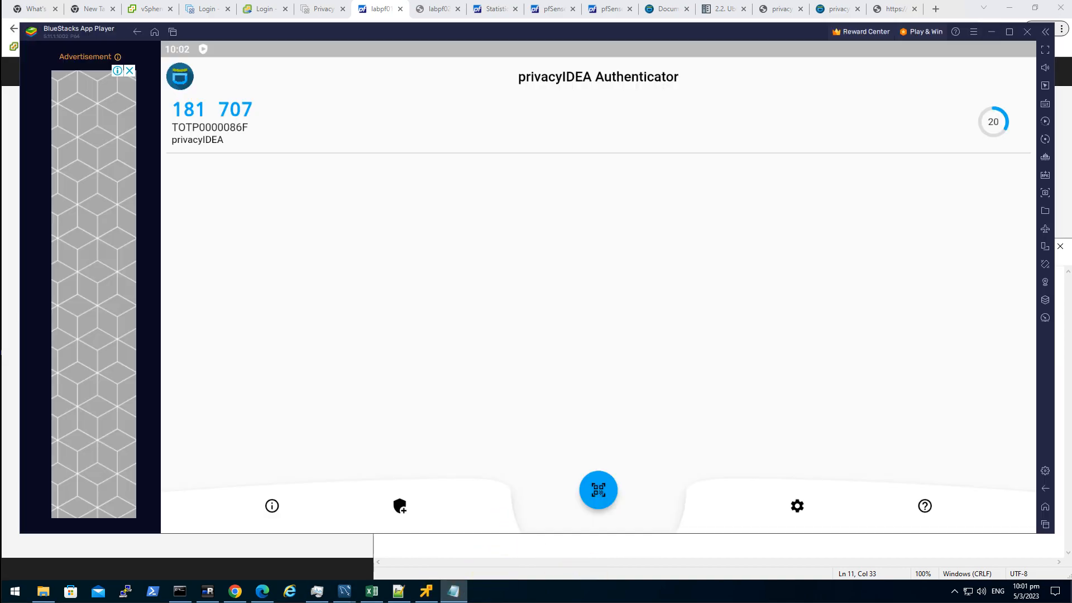
left_click(340, 96)
left_click(253, 121)
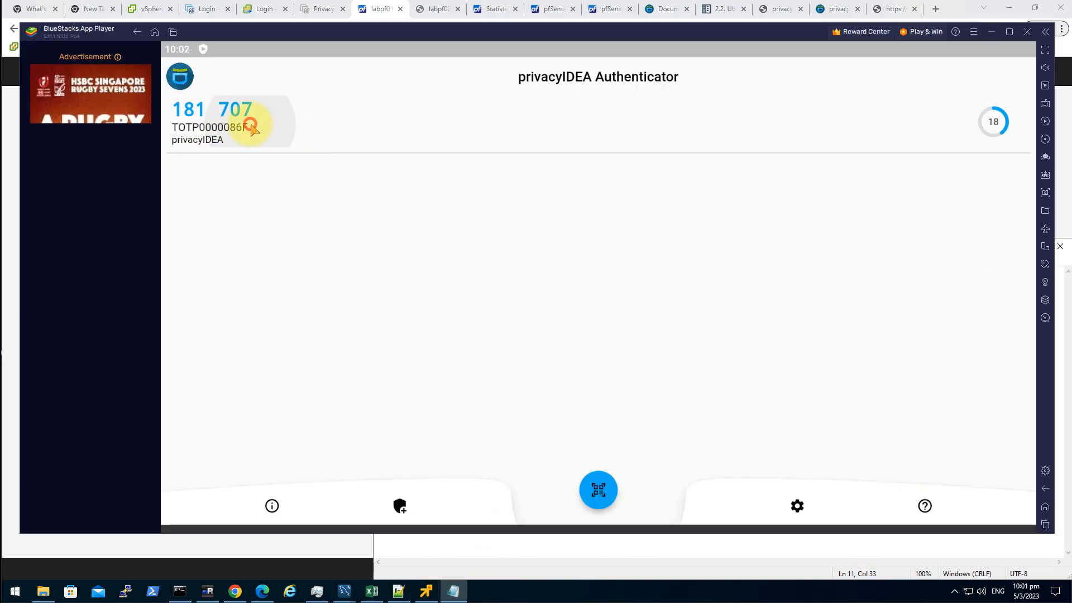
left_click(991, 31)
left_click_drag(519, 372, 545, 379)
key("ctrl+v")
key("ctrl+c")
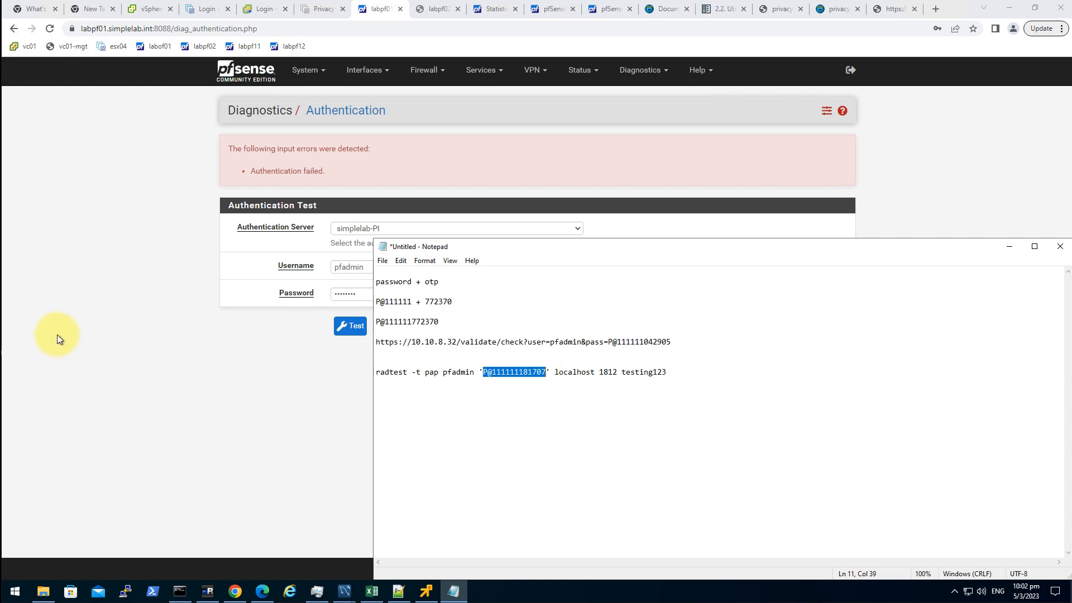
- Retest pfadmin with password plus OTP, succeeding with groups NetAdmins and testgroup01
left_click(52, 344)
double_click(376, 291)
key("ctrl+v")
left_click(356, 328)
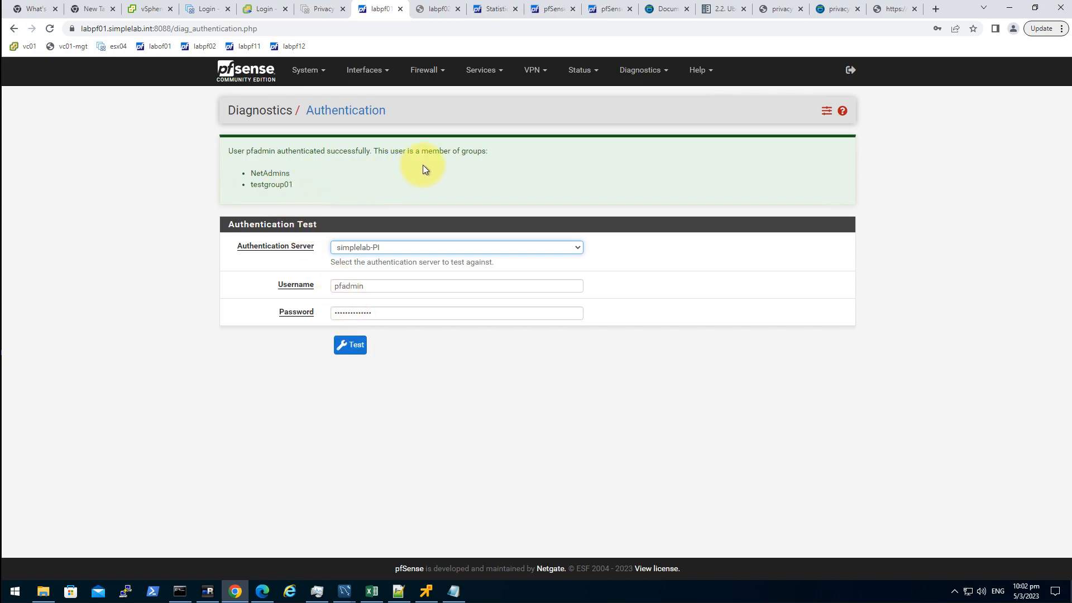
left_click_drag(277, 151, 259, 179)
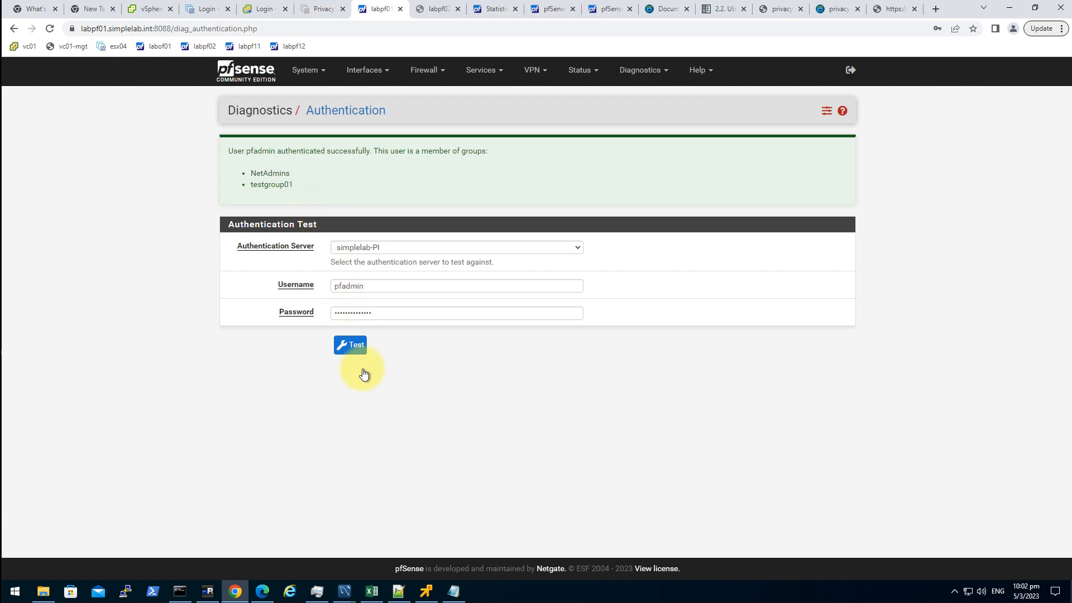
left_click(882, 10)
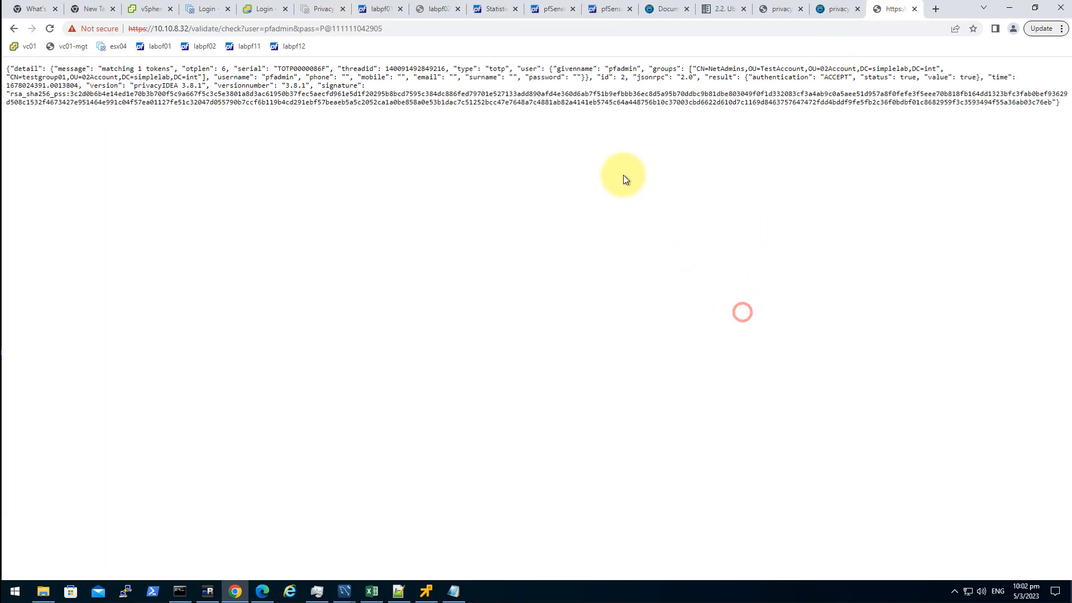
- Highlight the two groups listed in the validate-check JSON response to review them
left_click_drag(692, 68, 203, 77)
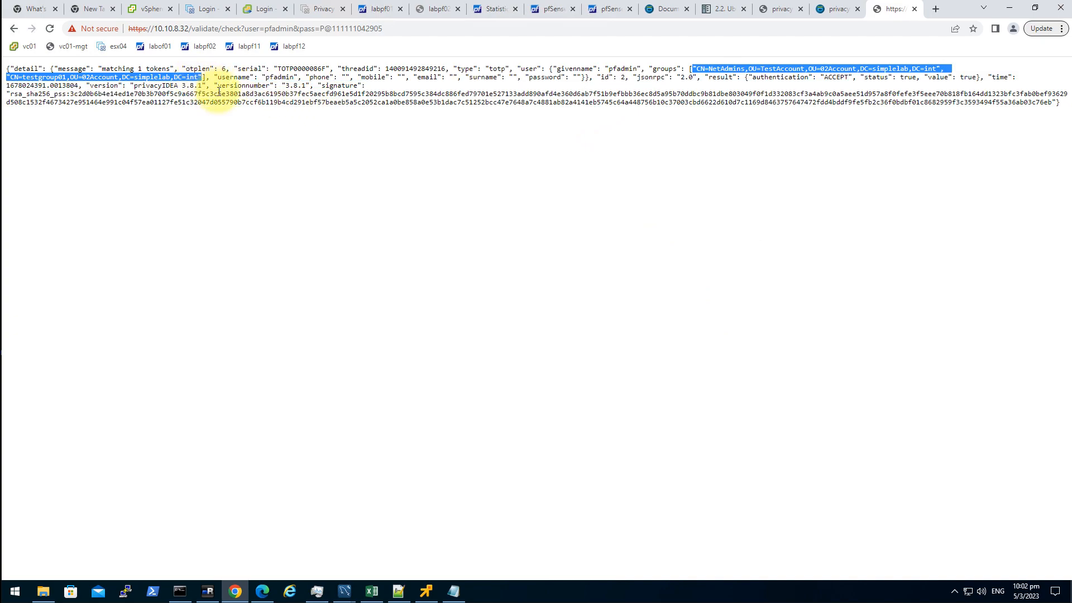
left_click(328, 174)
mouse_move(696, 69)
left_mouse_down()
mouse_move(827, 67)
mouse_move(437, 103)
left_mouse_up()
left_click_drag(311, 115, 201, 76)
left_click(652, 228)
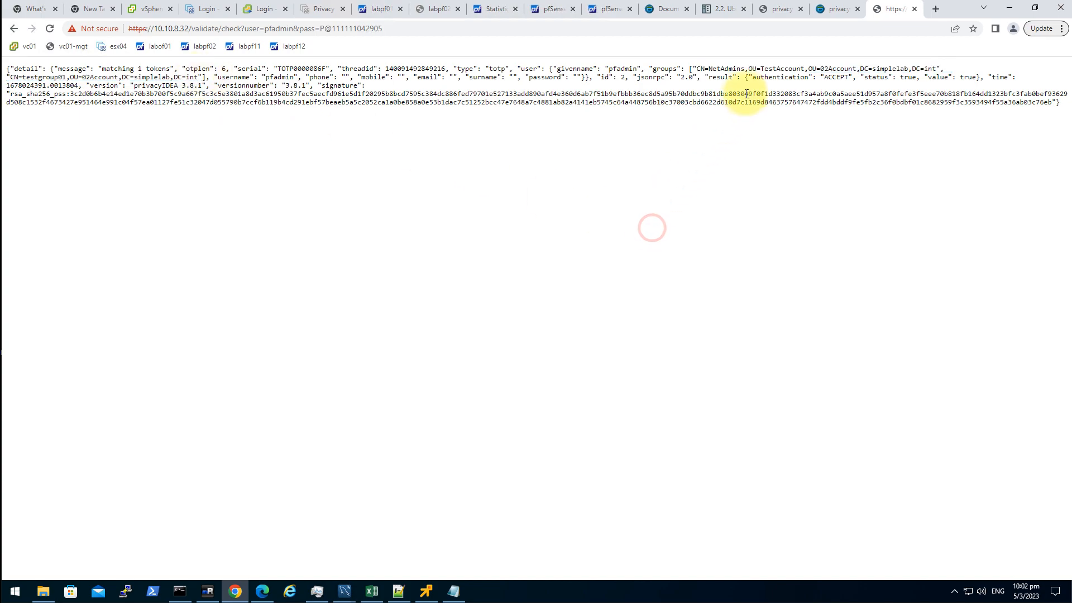
- Bring the PrivacyIDEA_v1.0.pdf architecture diagram to the front from the Edge taskbar icon
left_click(262, 591)
left_click(262, 591)
left_click(262, 591)
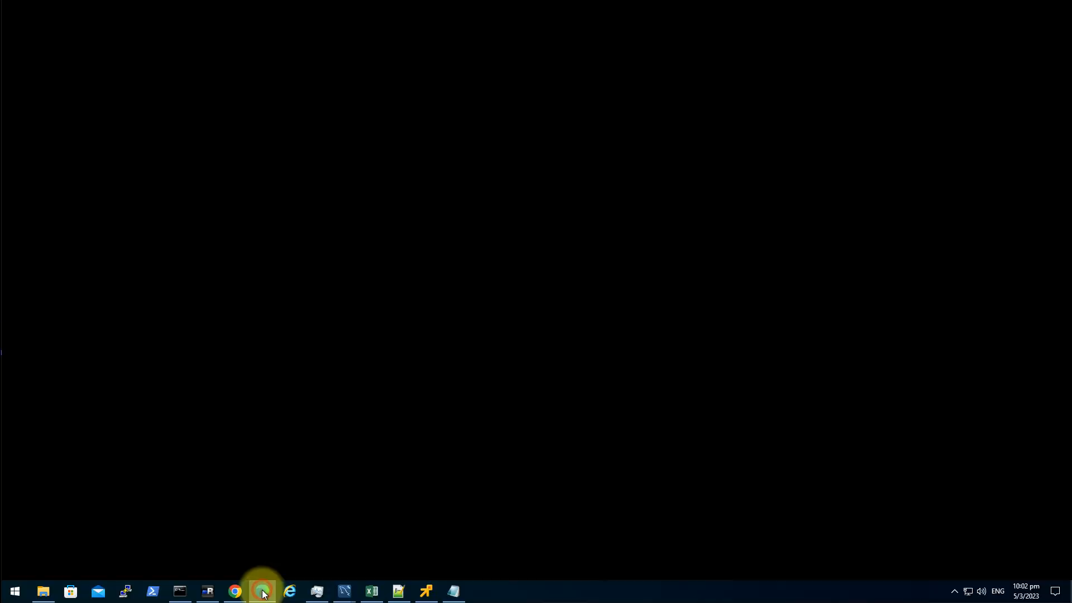